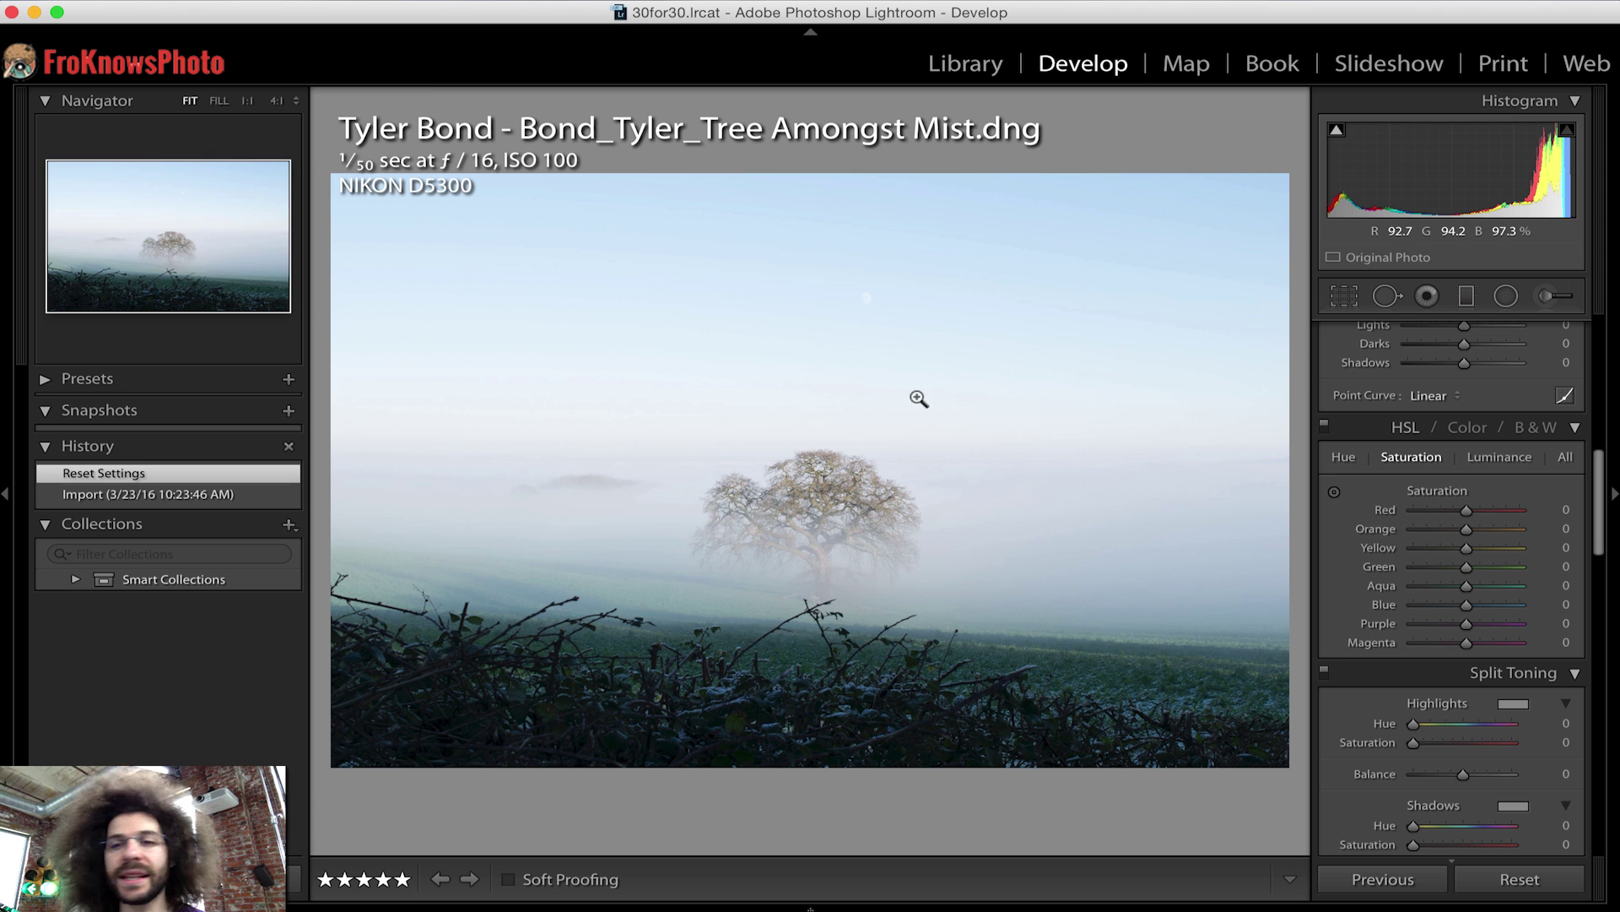
# Hide the left panel so the misty tree photo gets more room on screen.
pyautogui.click(7, 475)
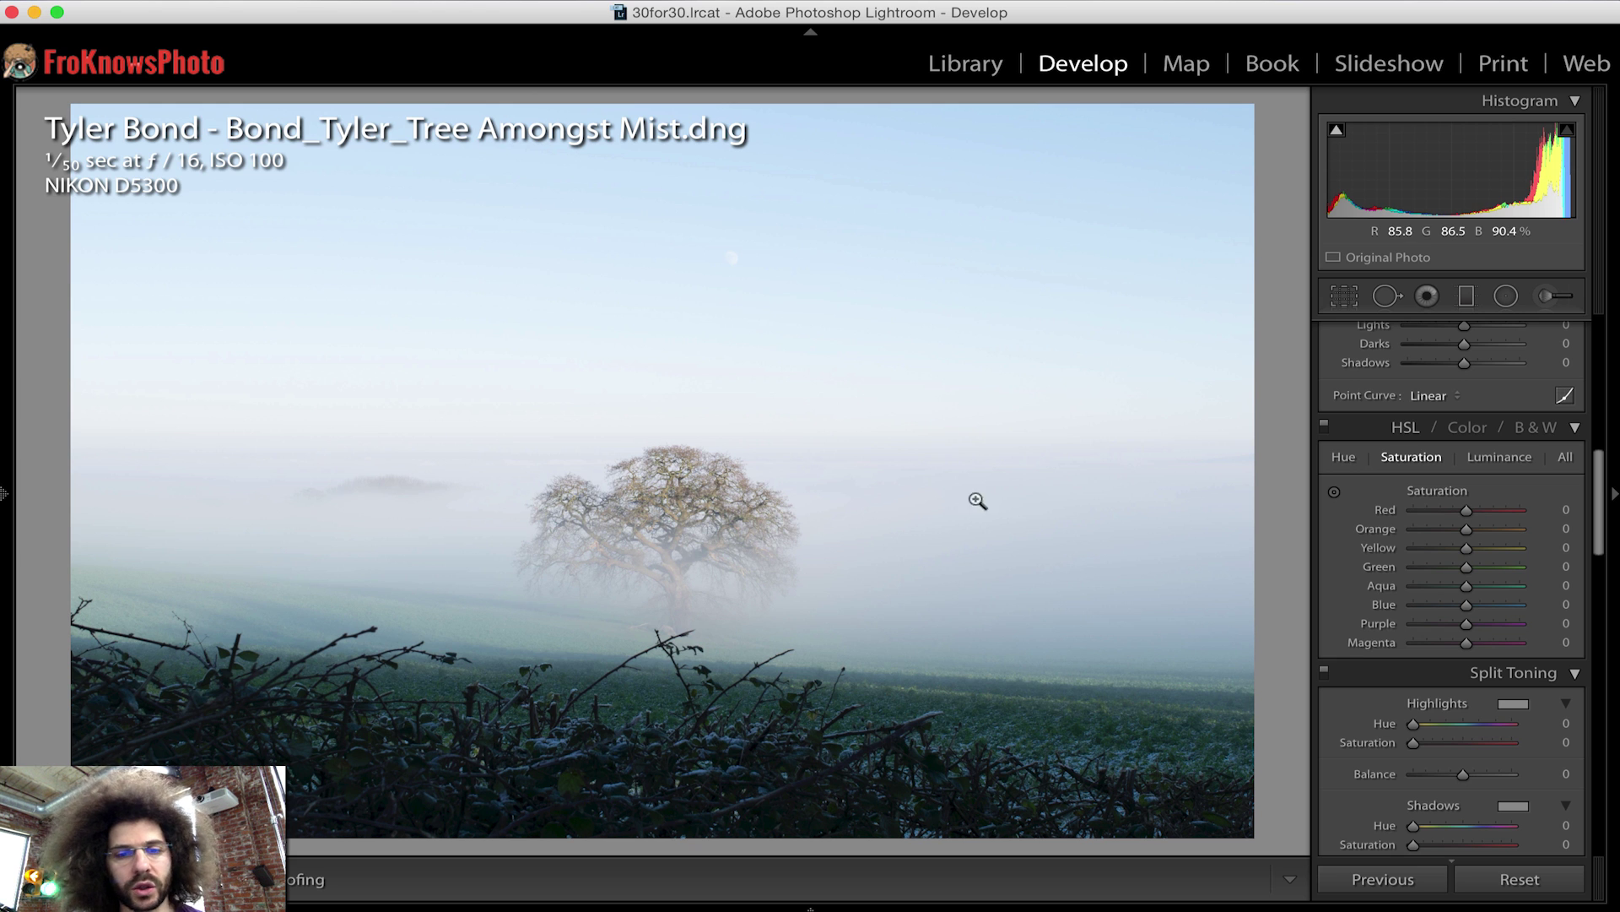
# Set Exposure −2.15, Contrast +40, Blacks −32 and Clarity +9 in the Basic panel.
pyautogui.scroll(5, 1366, 468)
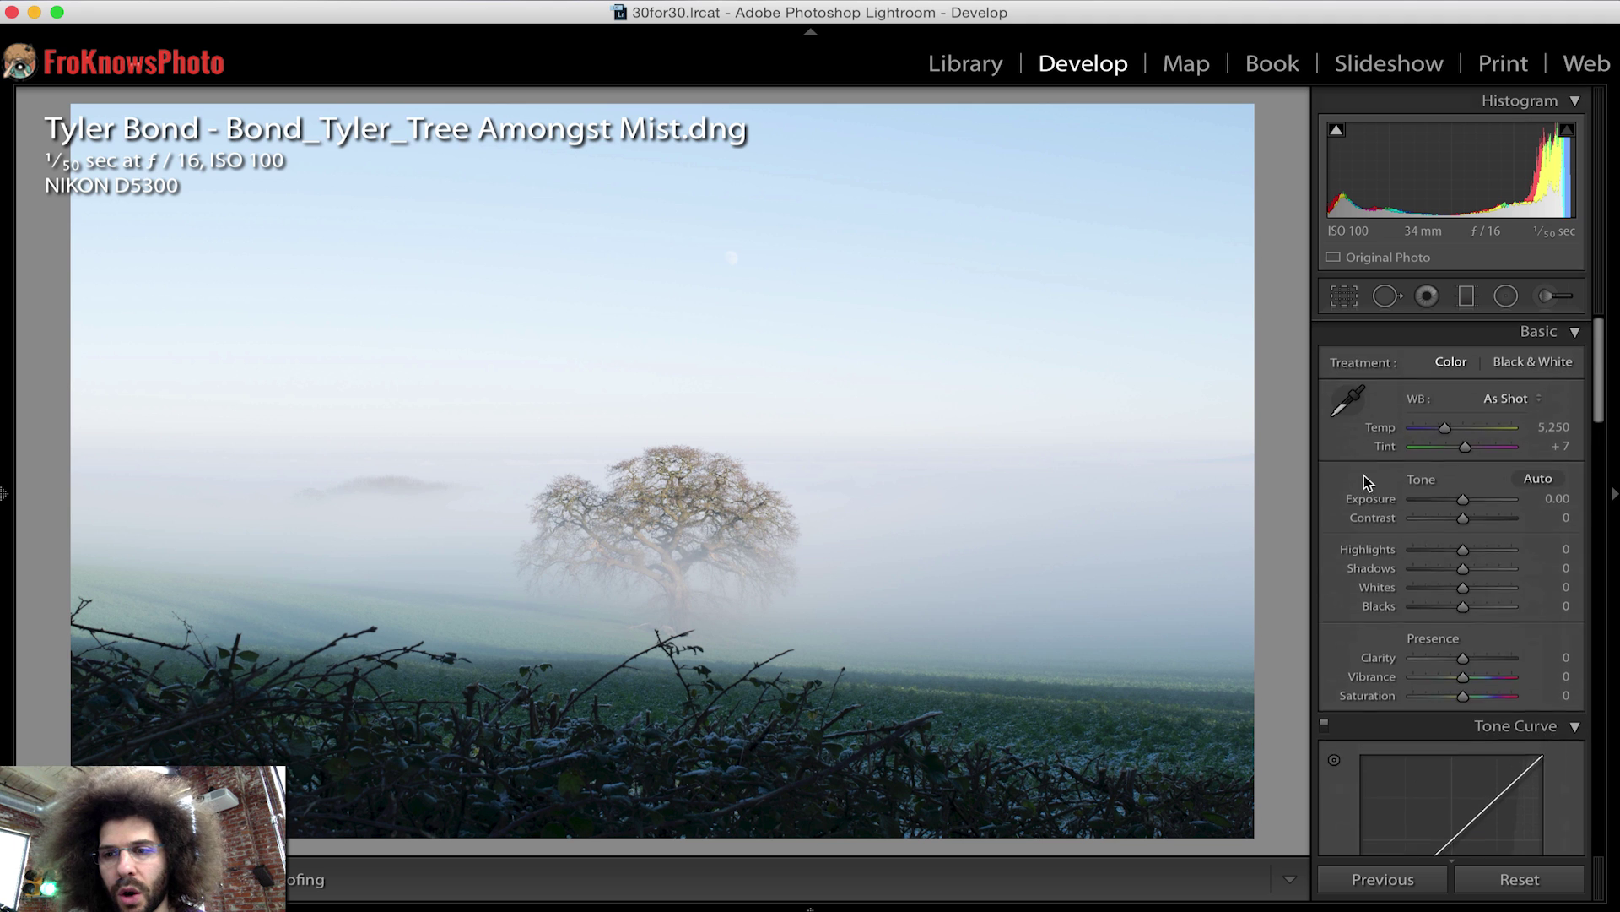
pyautogui.click(1441, 498)
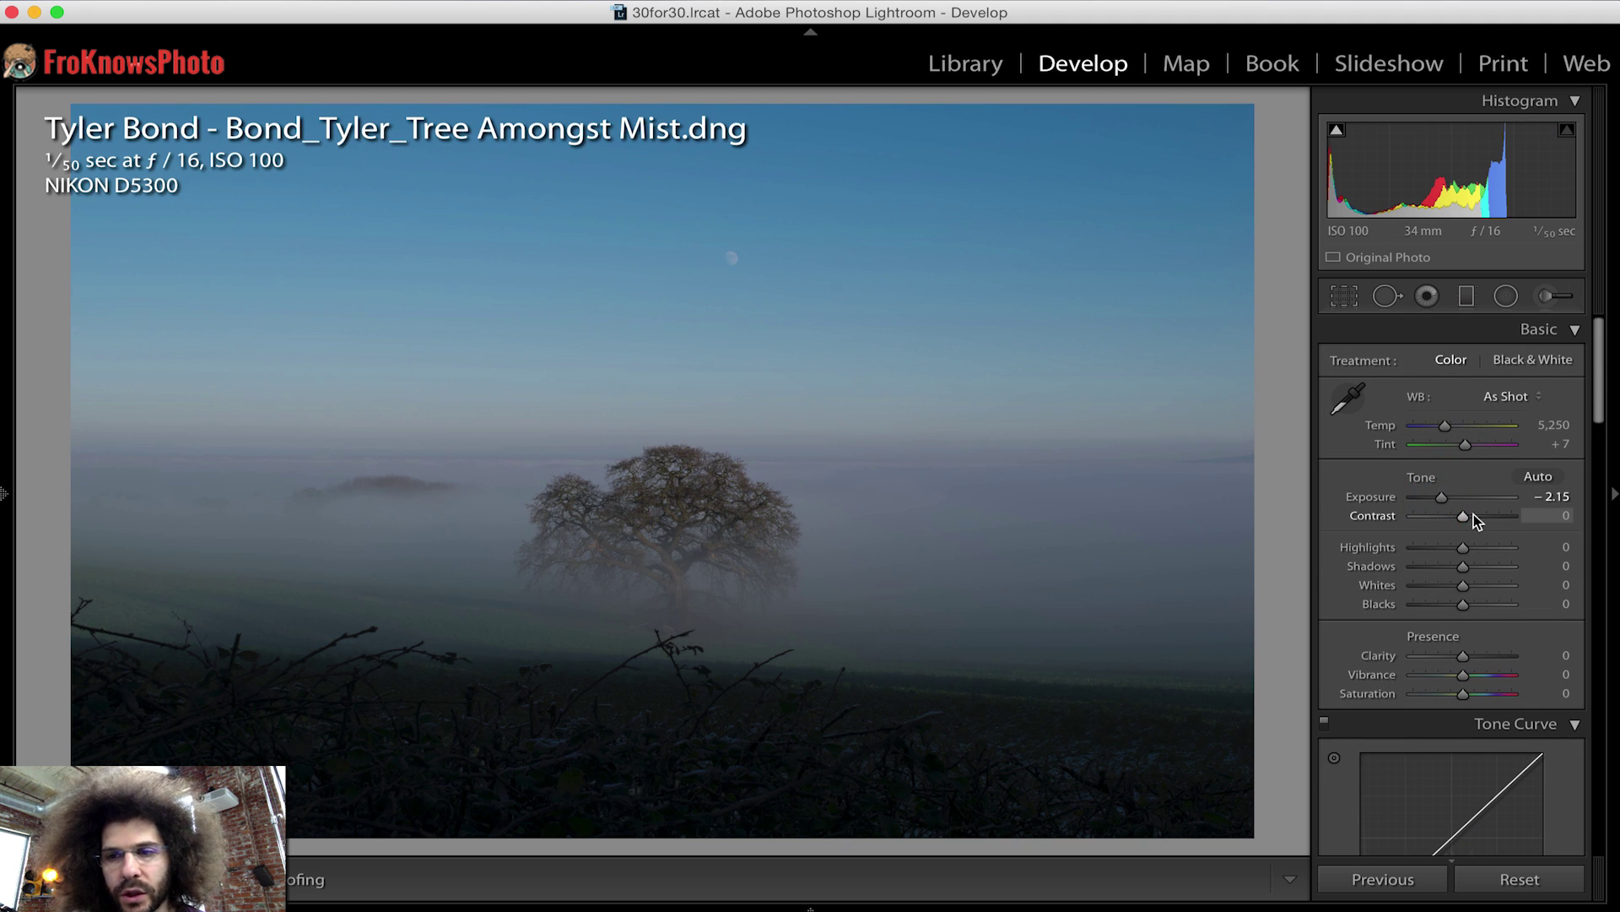
pyautogui.moveTo(1472, 517); pyautogui.dragTo(1479, 519)
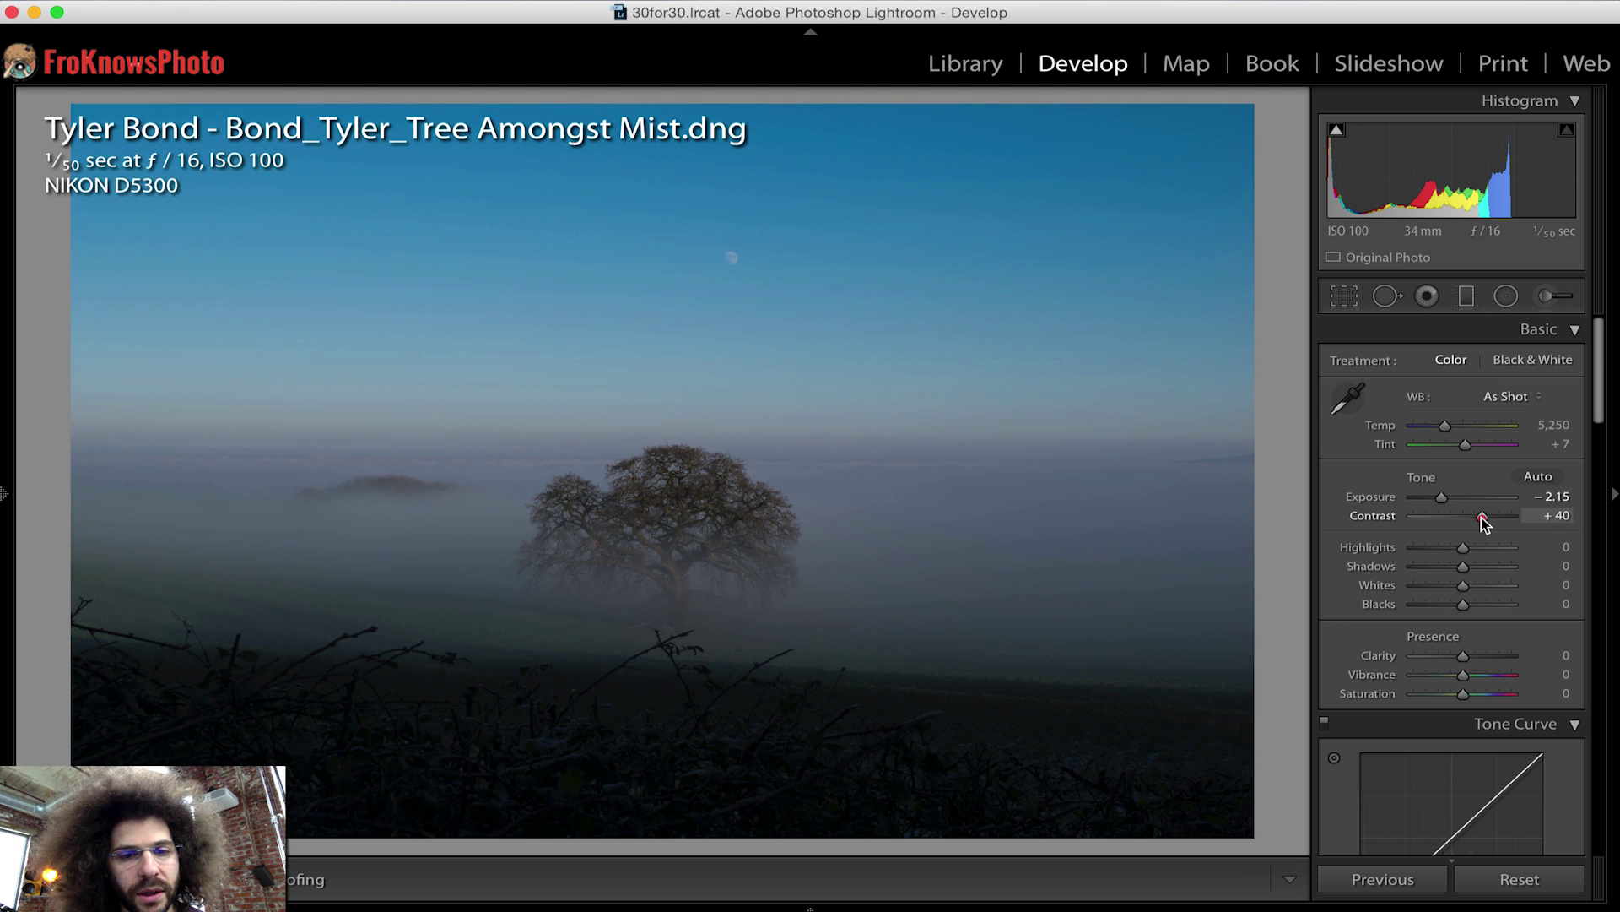
pyautogui.moveTo(1473, 652); pyautogui.dragTo(1448, 609)
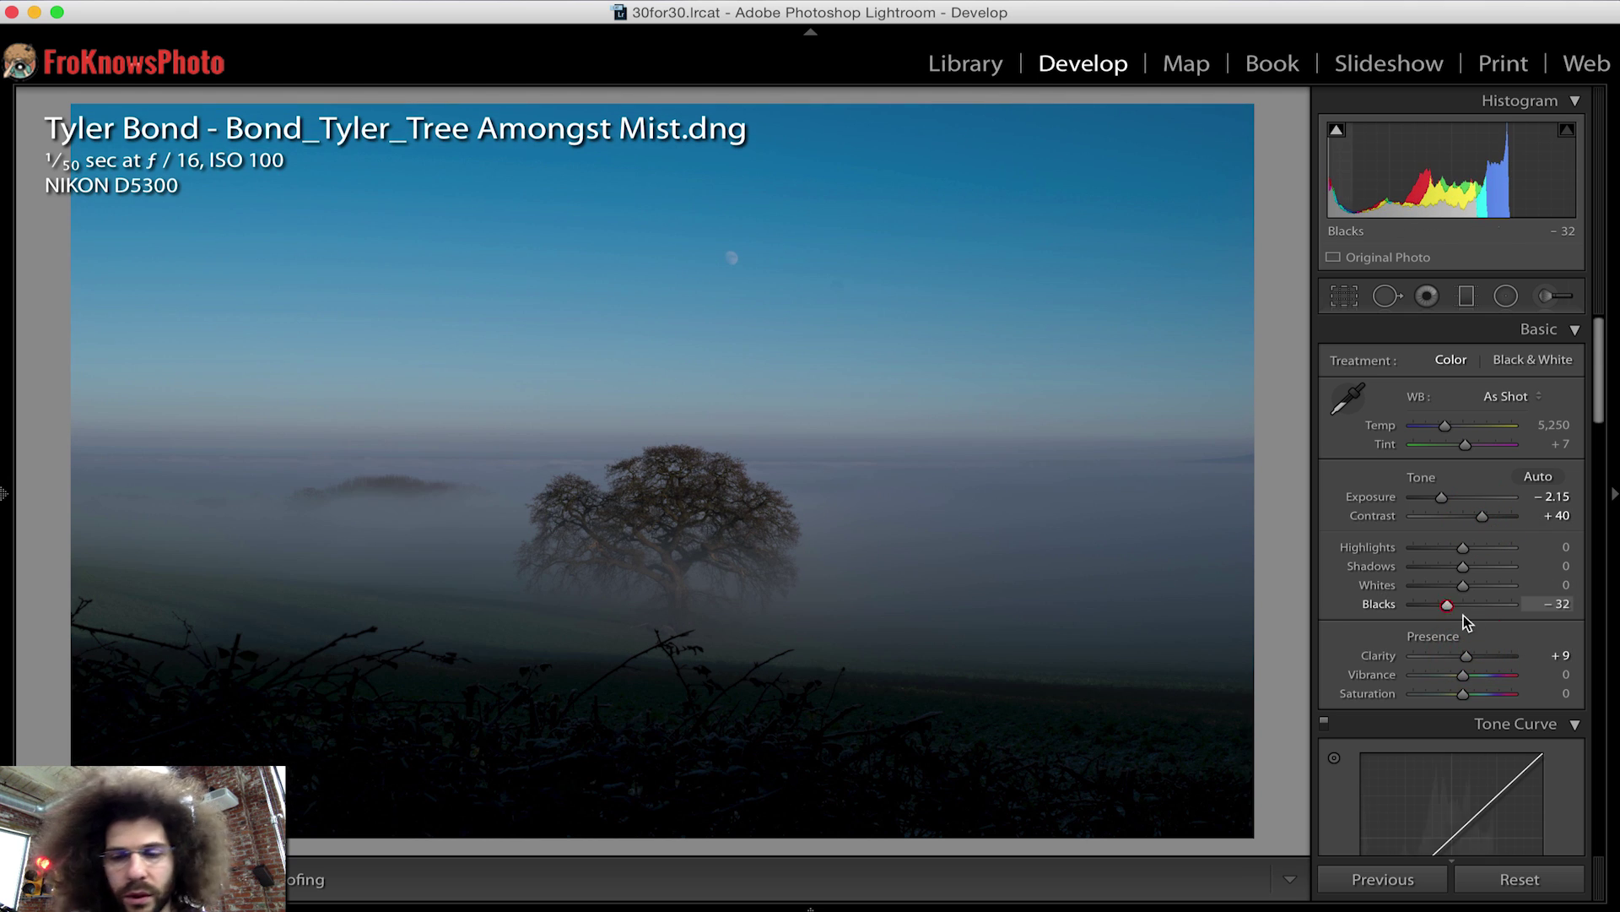
# Apply the Strong Contrast point curve preset.
pyautogui.scroll(-10, 1464, 623)
pyautogui.click(1441, 535)
pyautogui.click(1435, 555)
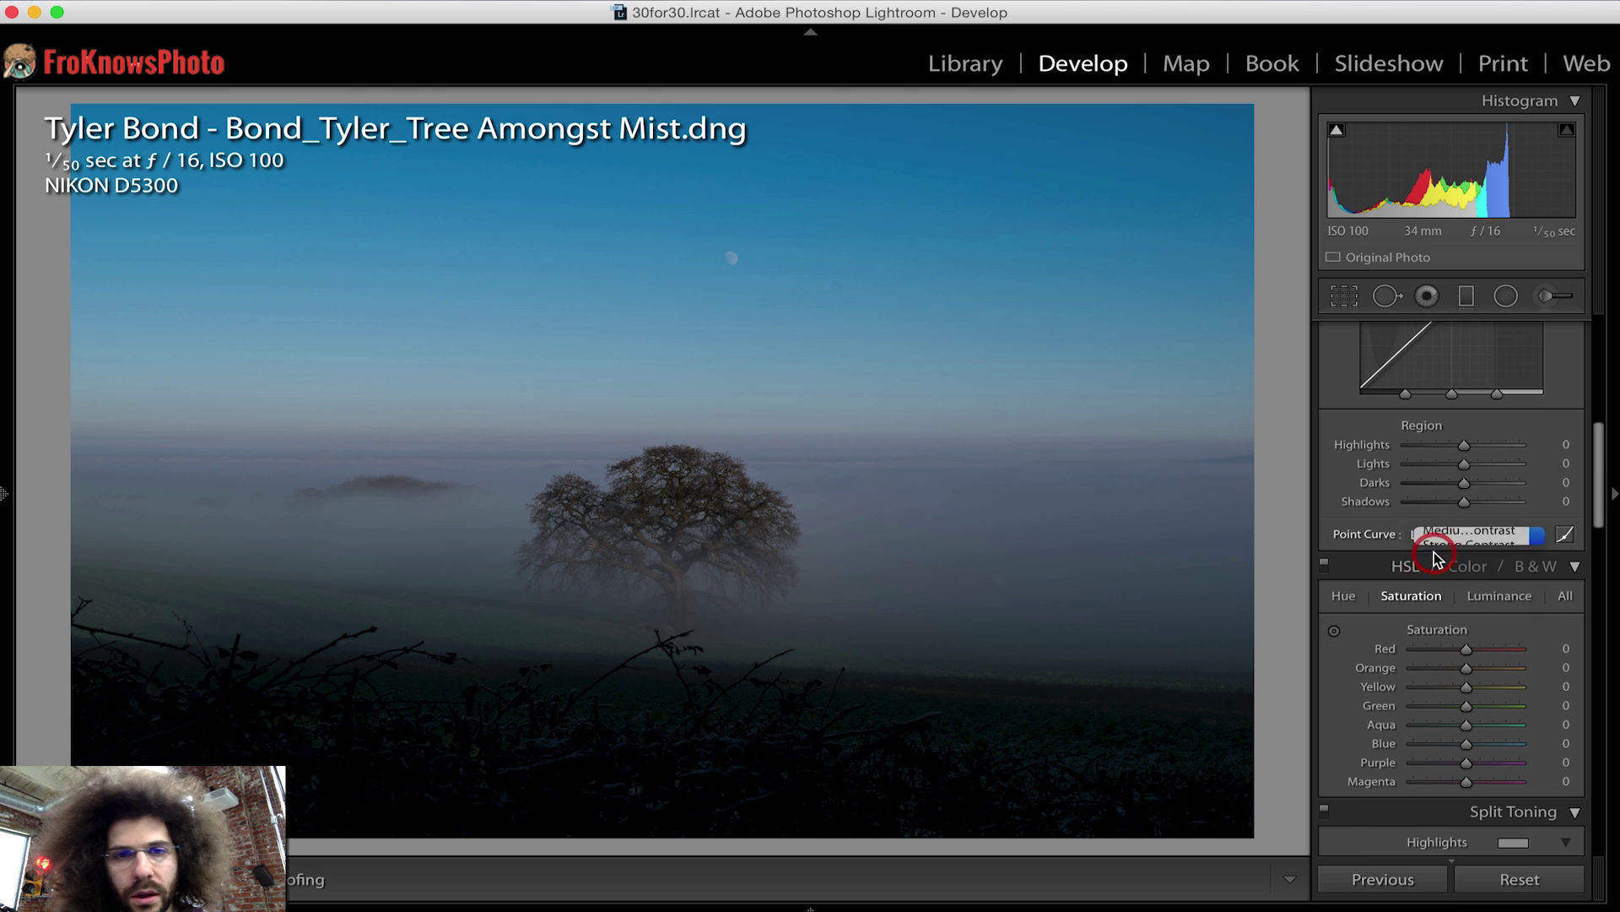
pyautogui.click(1451, 535)
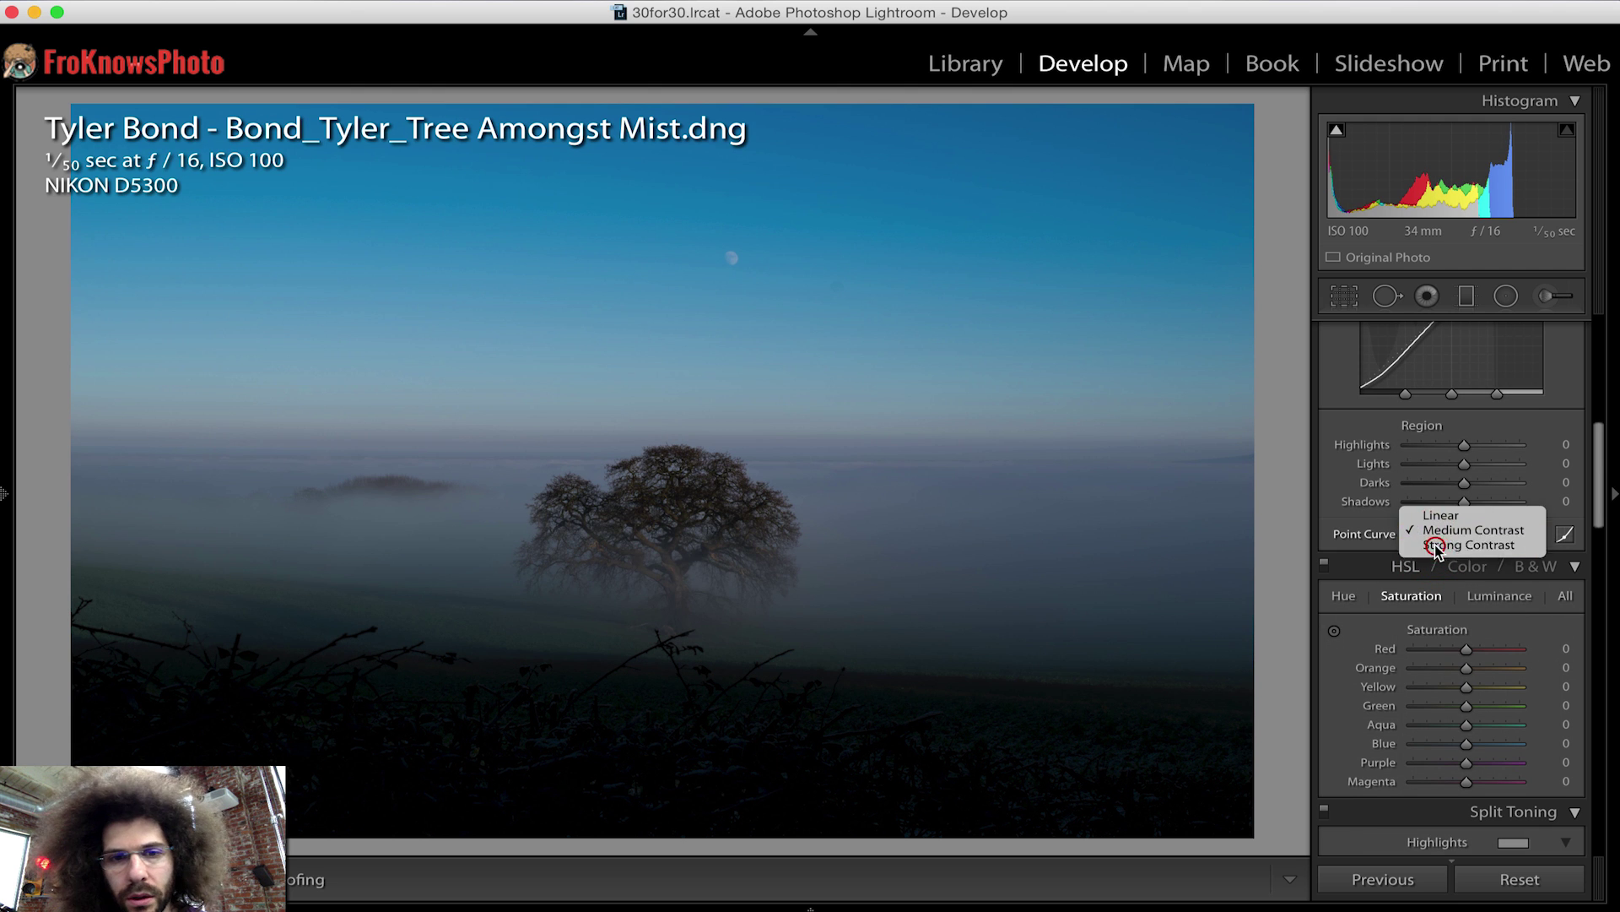
pyautogui.click(1441, 549)
pyautogui.scroll(10, 1446, 569)
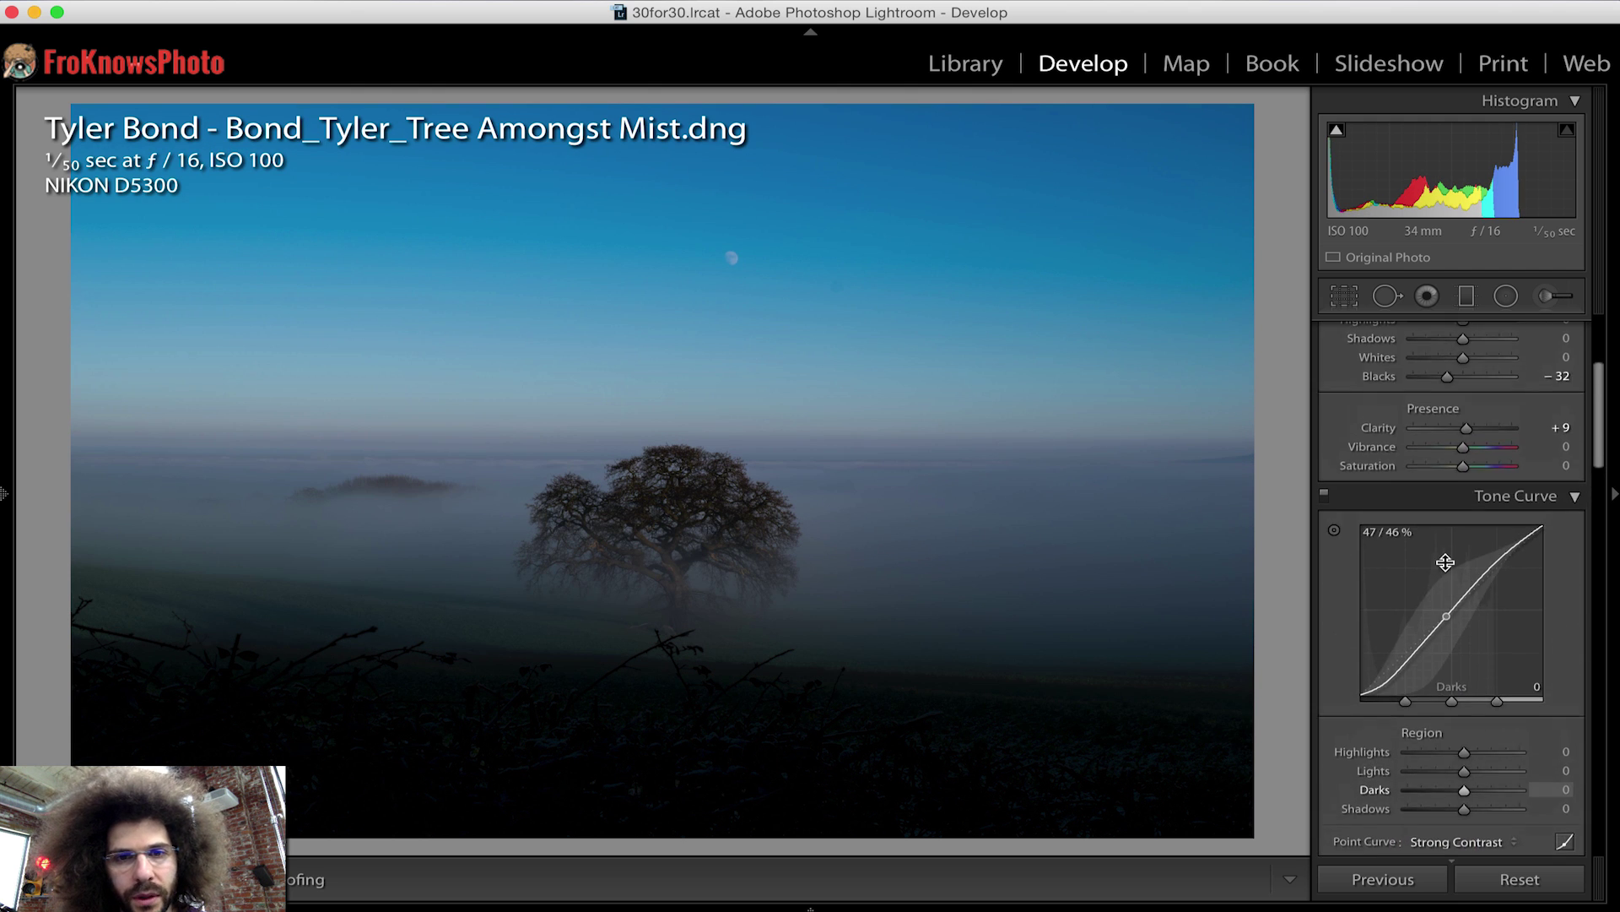
# Zoom to 1:1 and pan the sky until the moon and dark spot are in view.
pyautogui.click(492, 232)
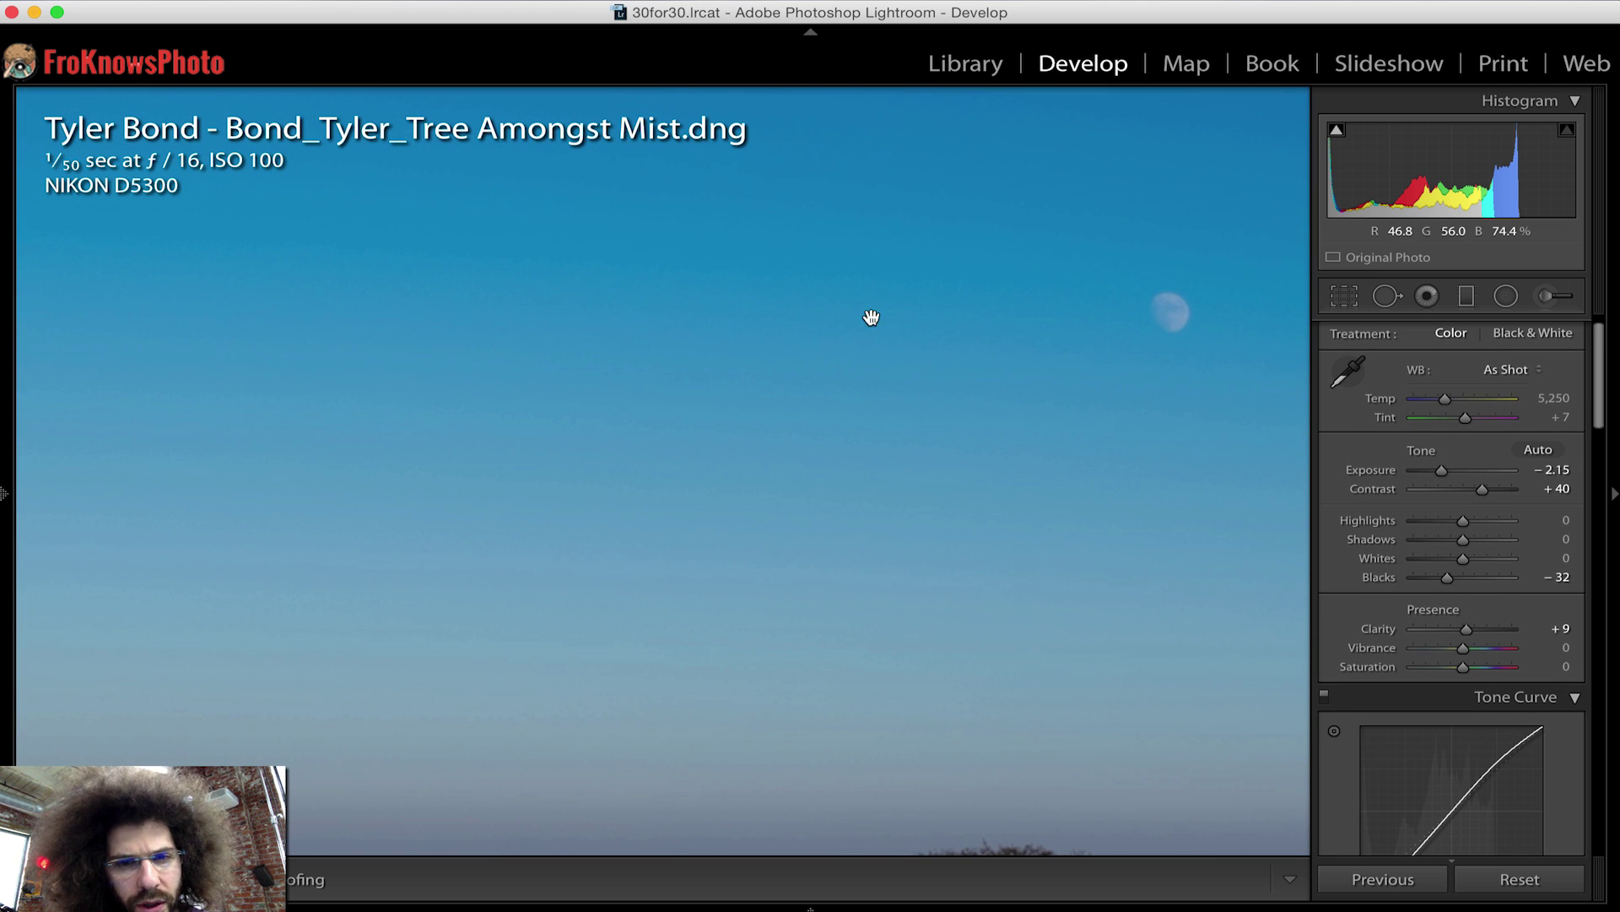
pyautogui.moveTo(869, 315); pyautogui.dragTo(1006, 684)
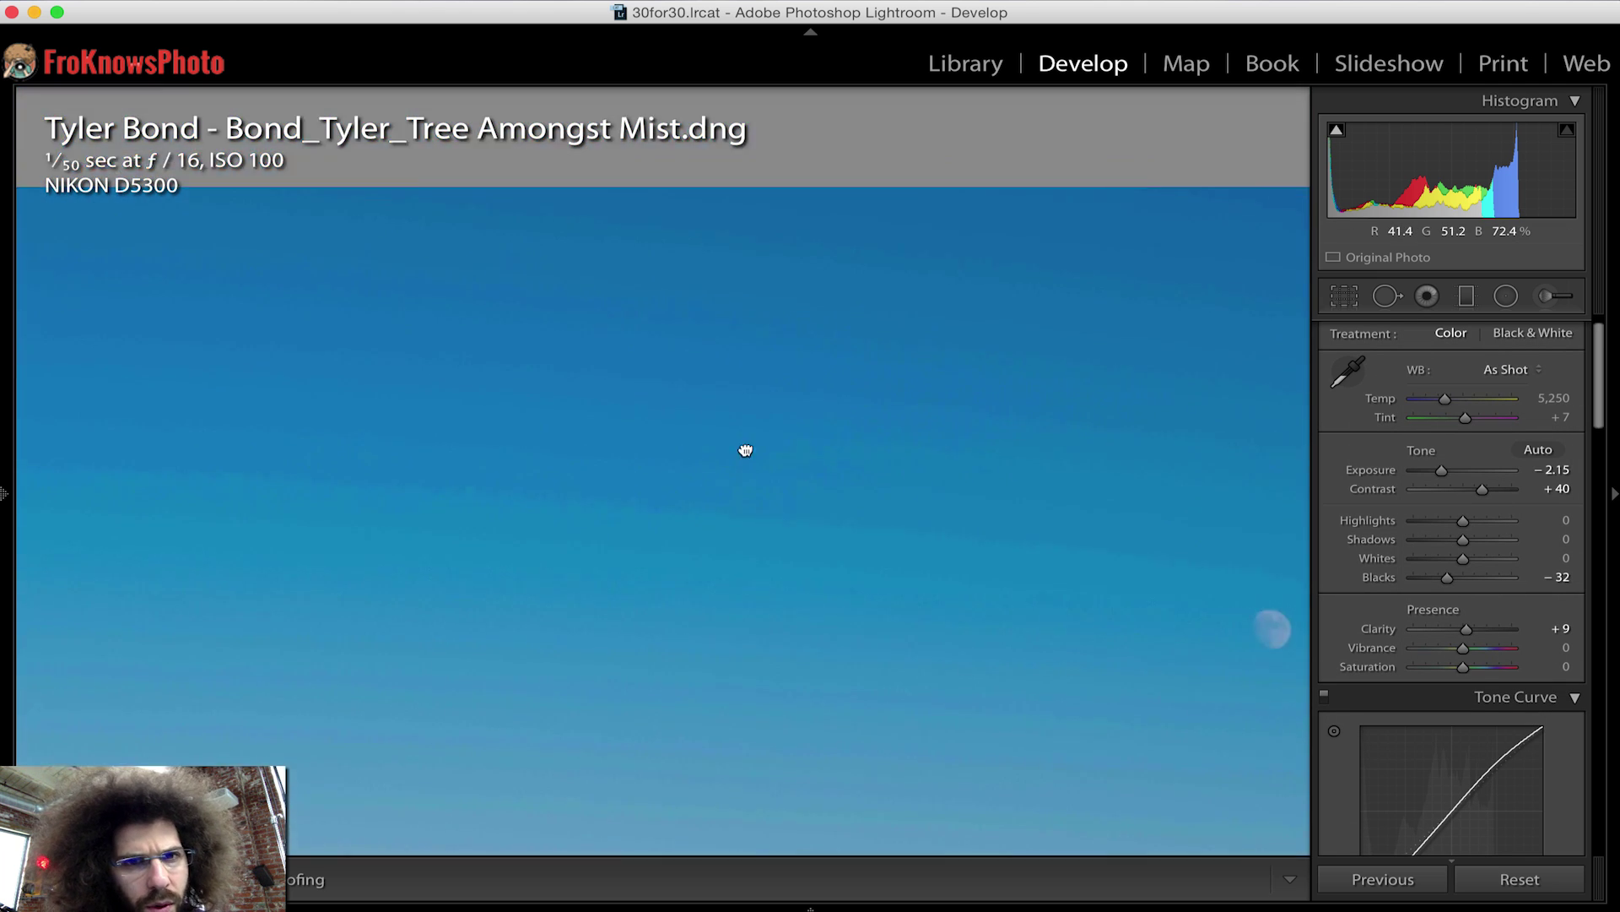
pyautogui.moveTo(814, 456); pyautogui.dragTo(509, 322)
pyautogui.moveTo(977, 354); pyautogui.dragTo(670, 260)
pyautogui.moveTo(819, 355); pyautogui.dragTo(427, 249)
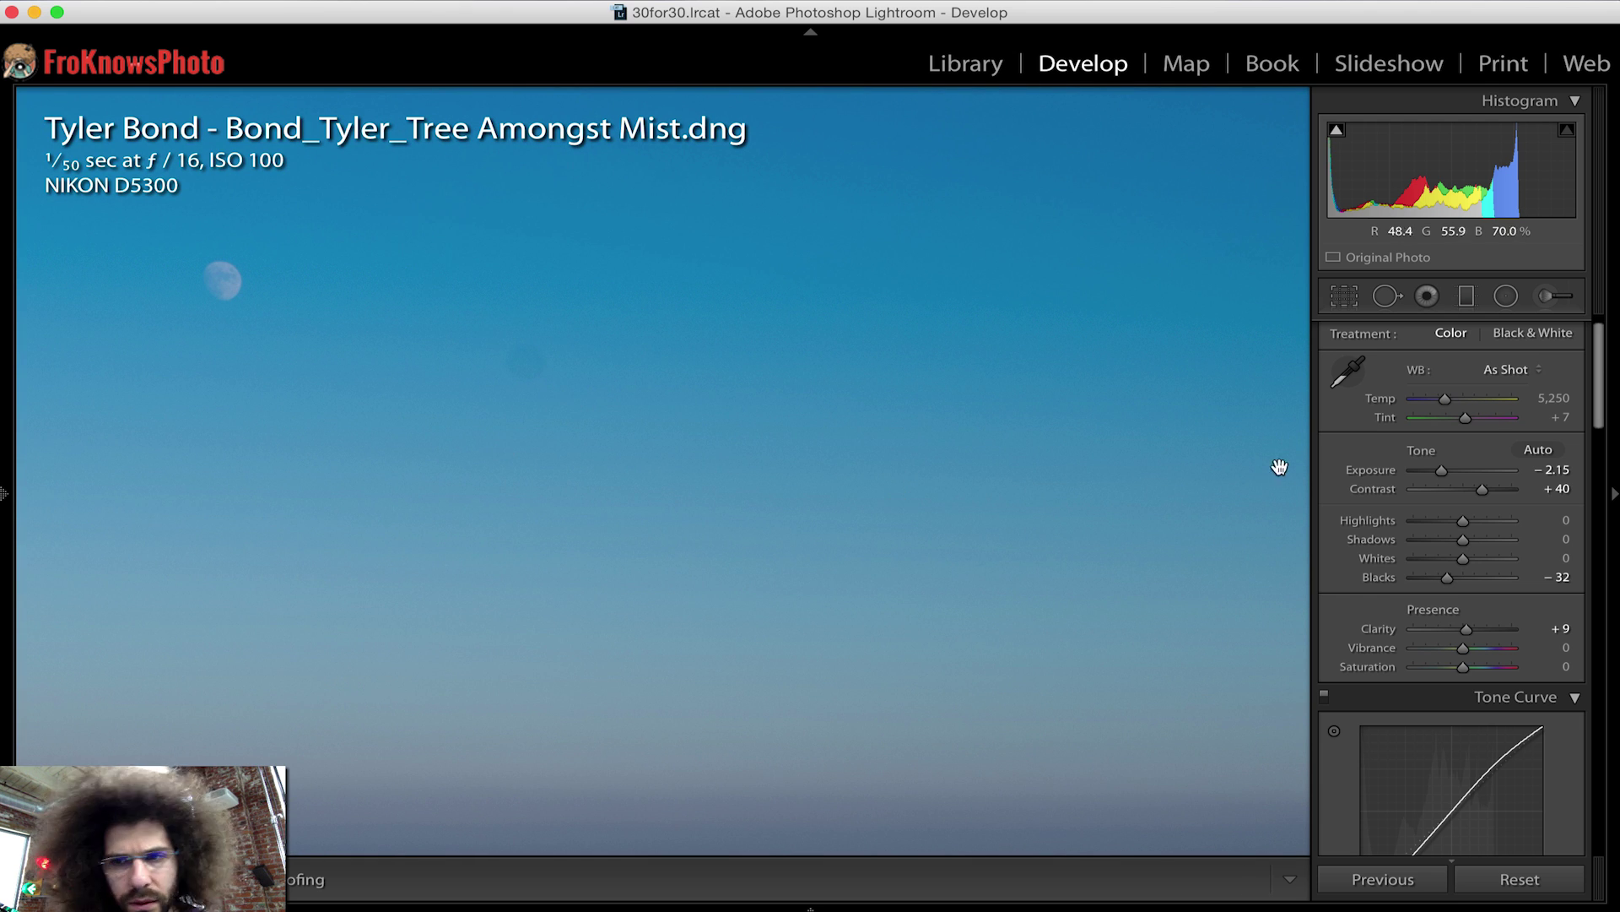
# Heal the dark sky spot with Spot Removal, sourcing from cleaner sky.
pyautogui.click(1384, 297)
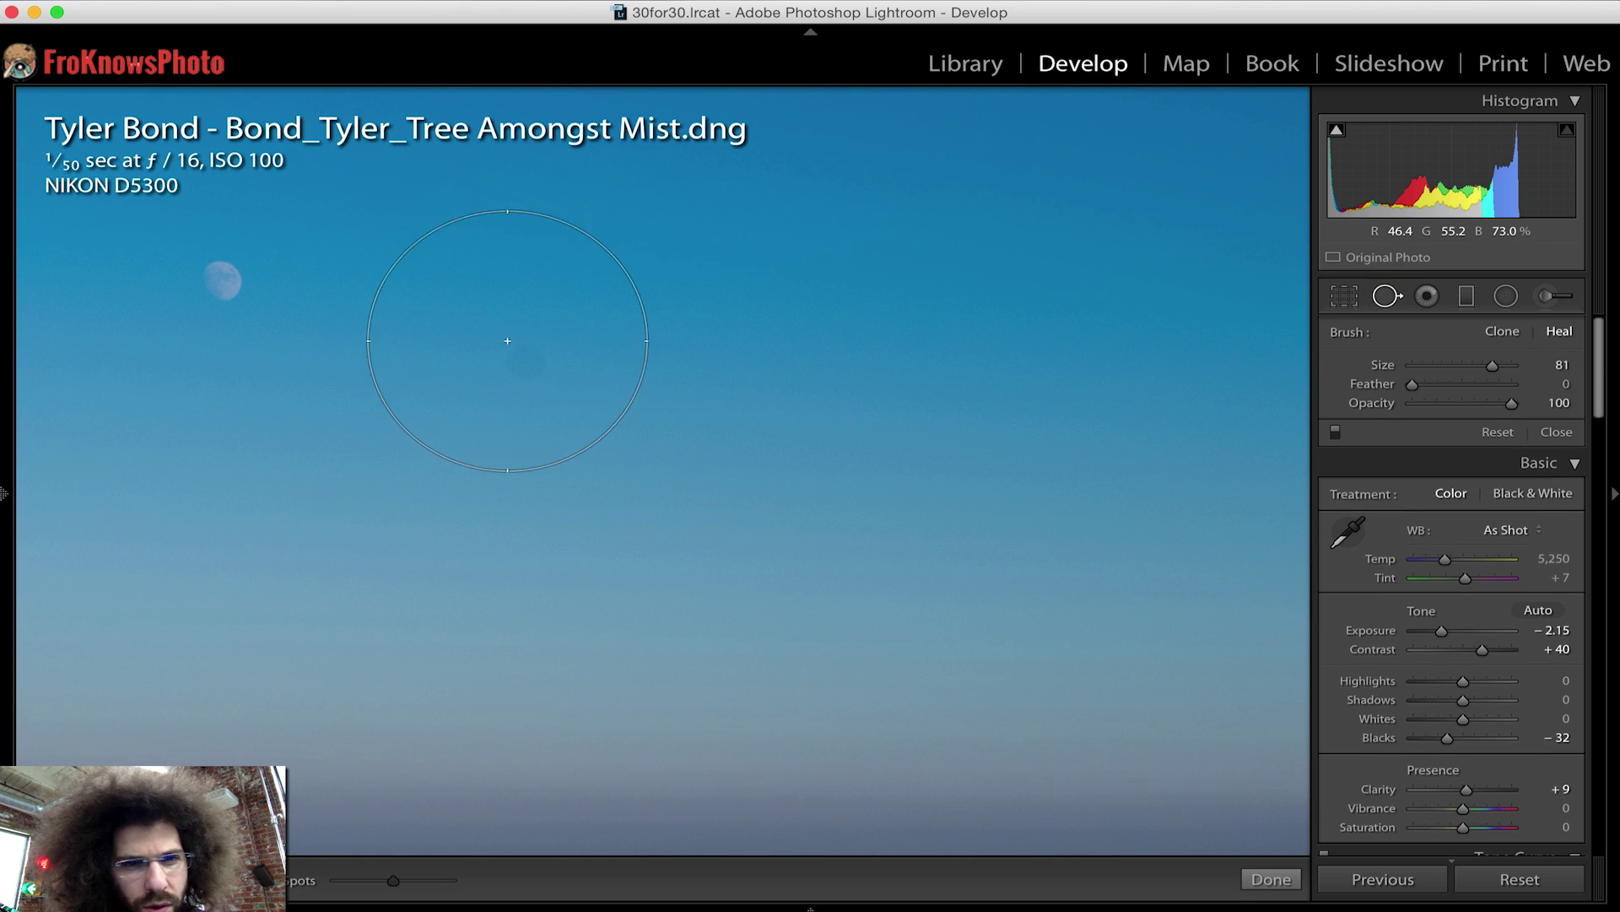
pyautogui.scroll(-2, 507, 340)
pyautogui.click(522, 364)
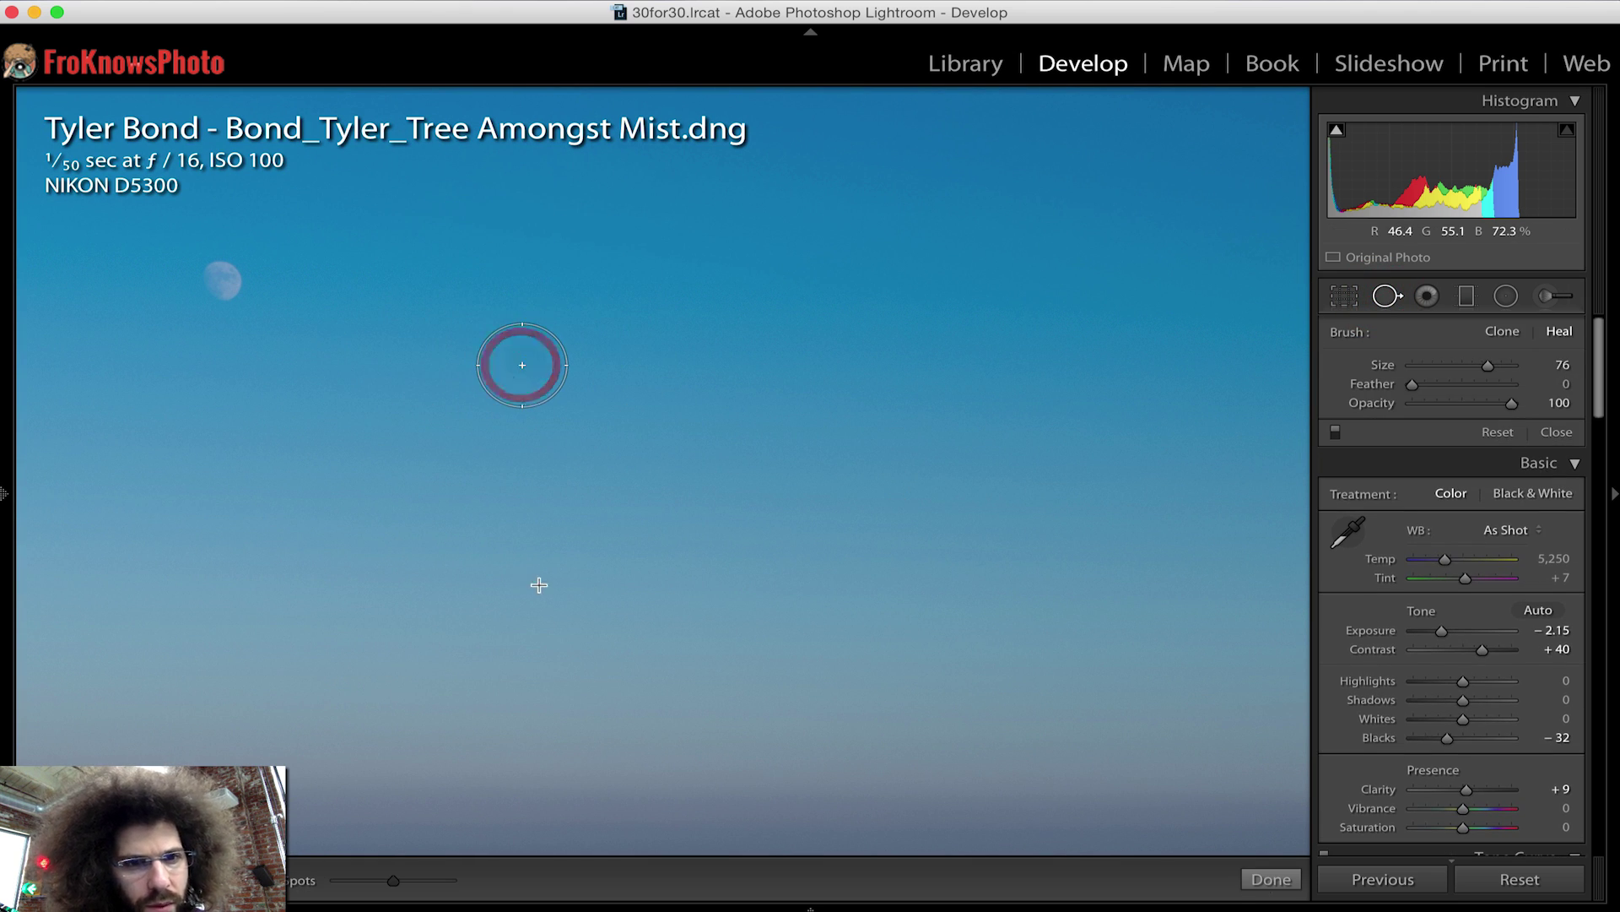
pyautogui.moveTo(614, 394); pyautogui.dragTo(599, 344)
pyautogui.click(1388, 297)
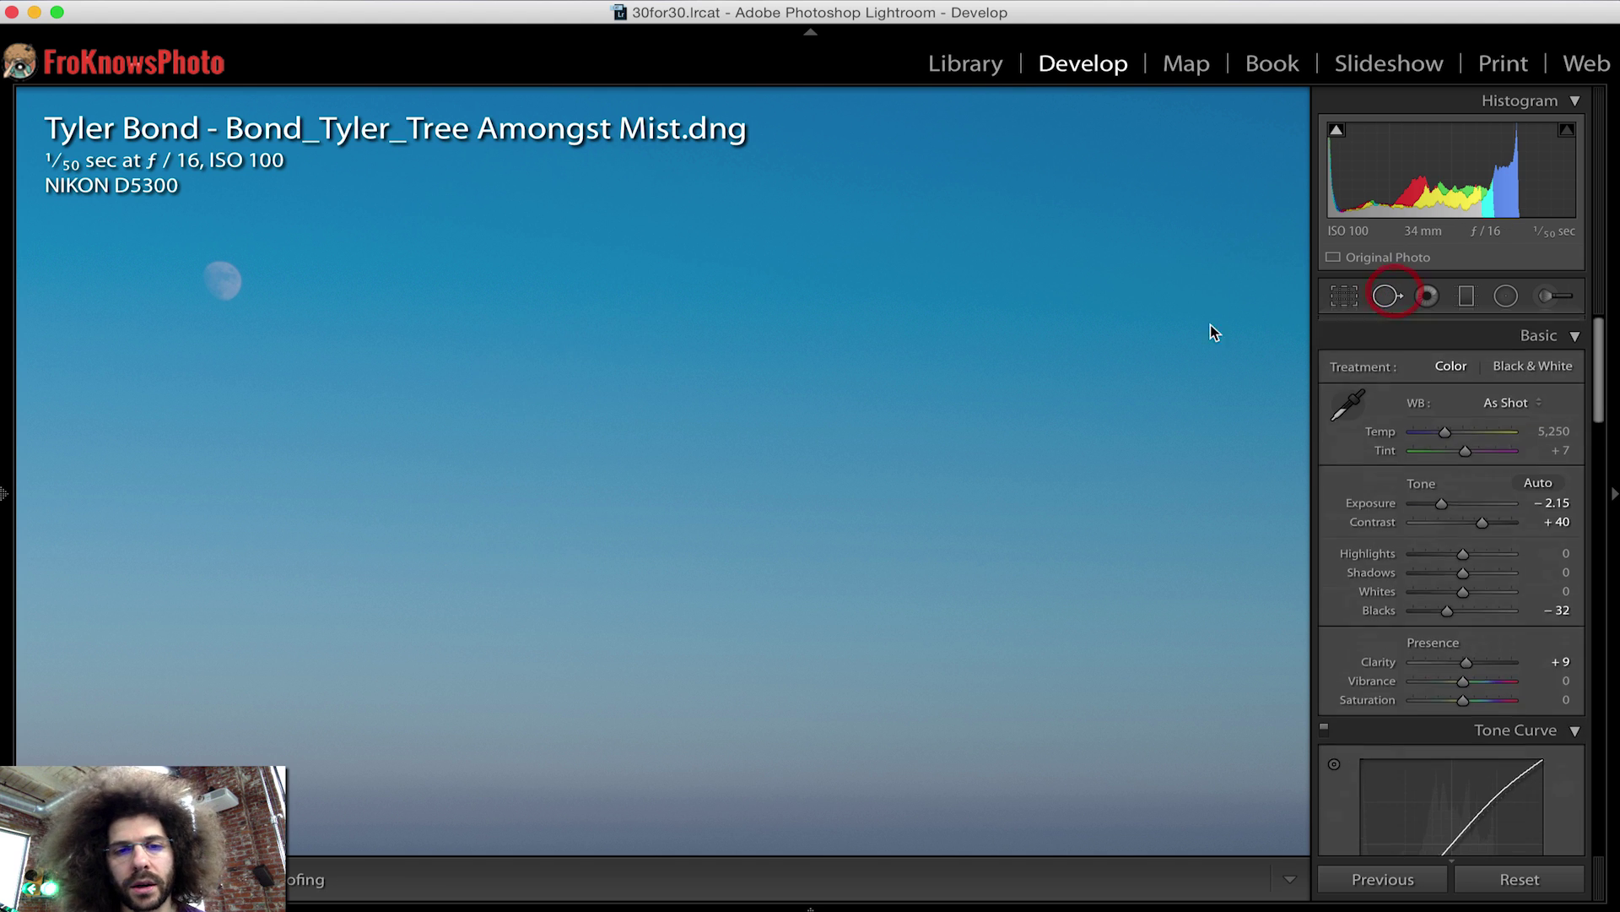
# Return to Fit view, warm Temp to 5,474, and set Vibrance +35 and Saturation +54.
pyautogui.click(680, 358)
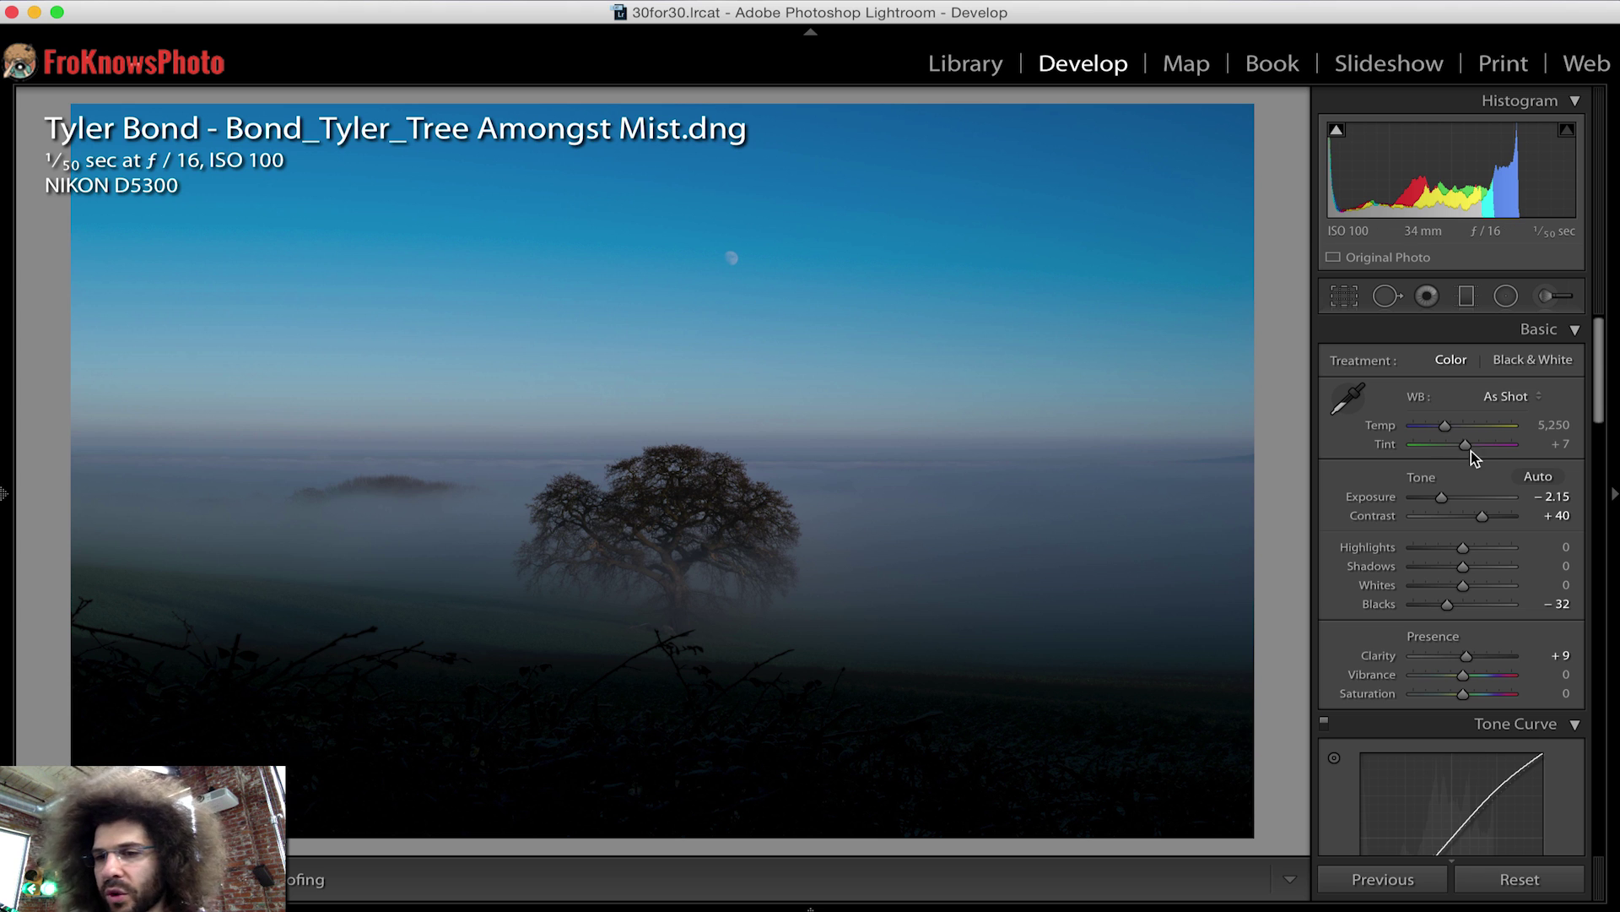
pyautogui.click(1447, 425)
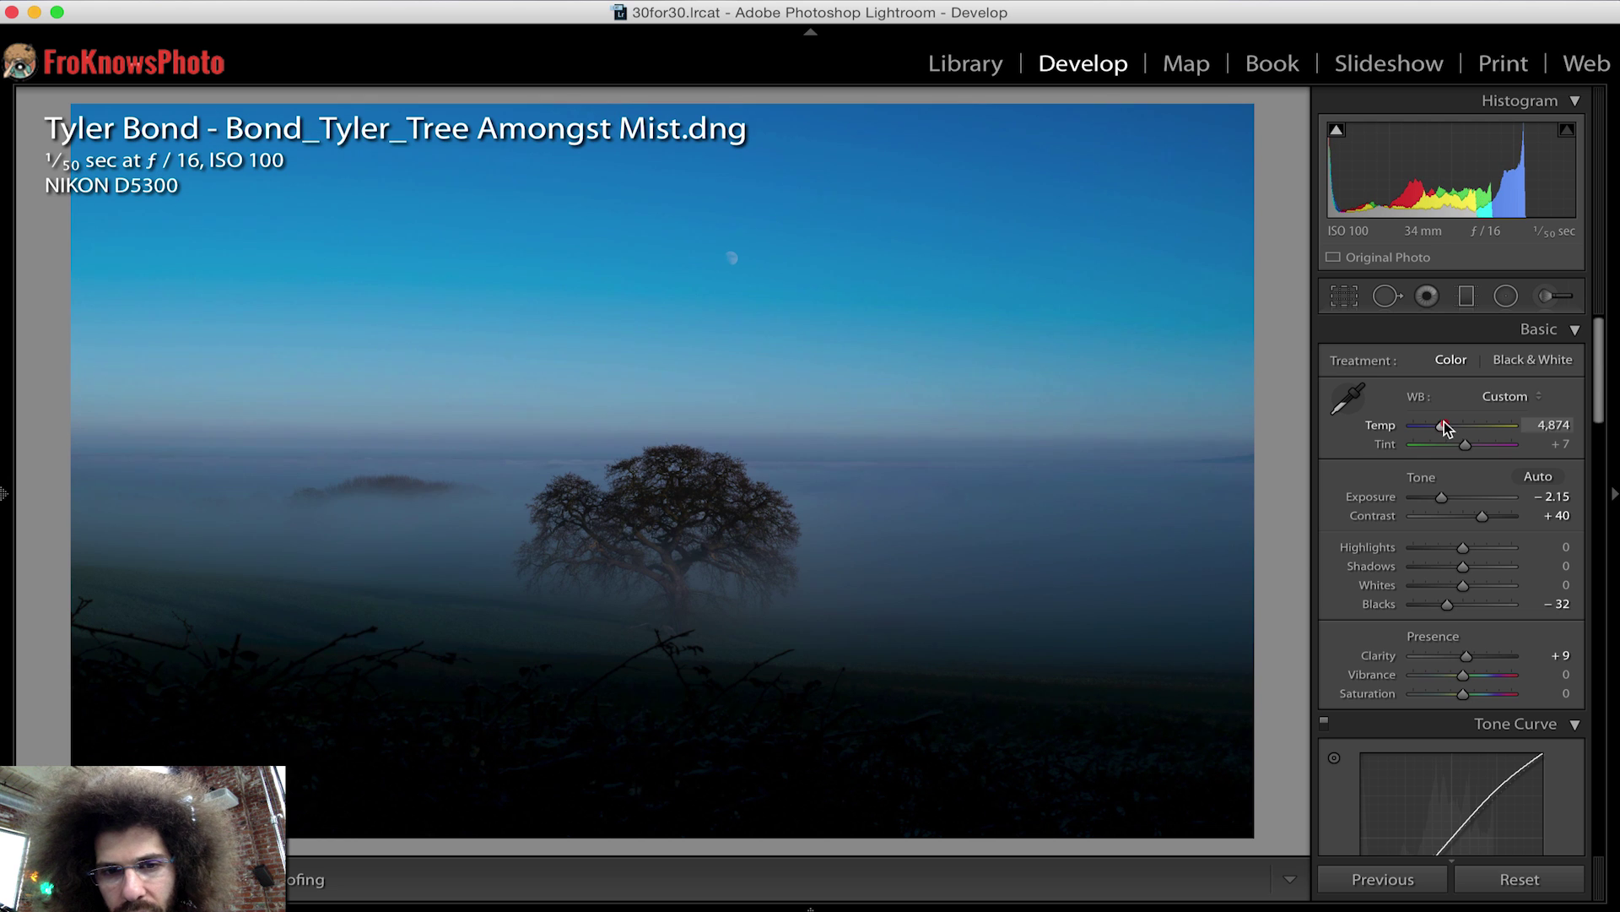
pyautogui.moveTo(1447, 425); pyautogui.dragTo(1449, 425)
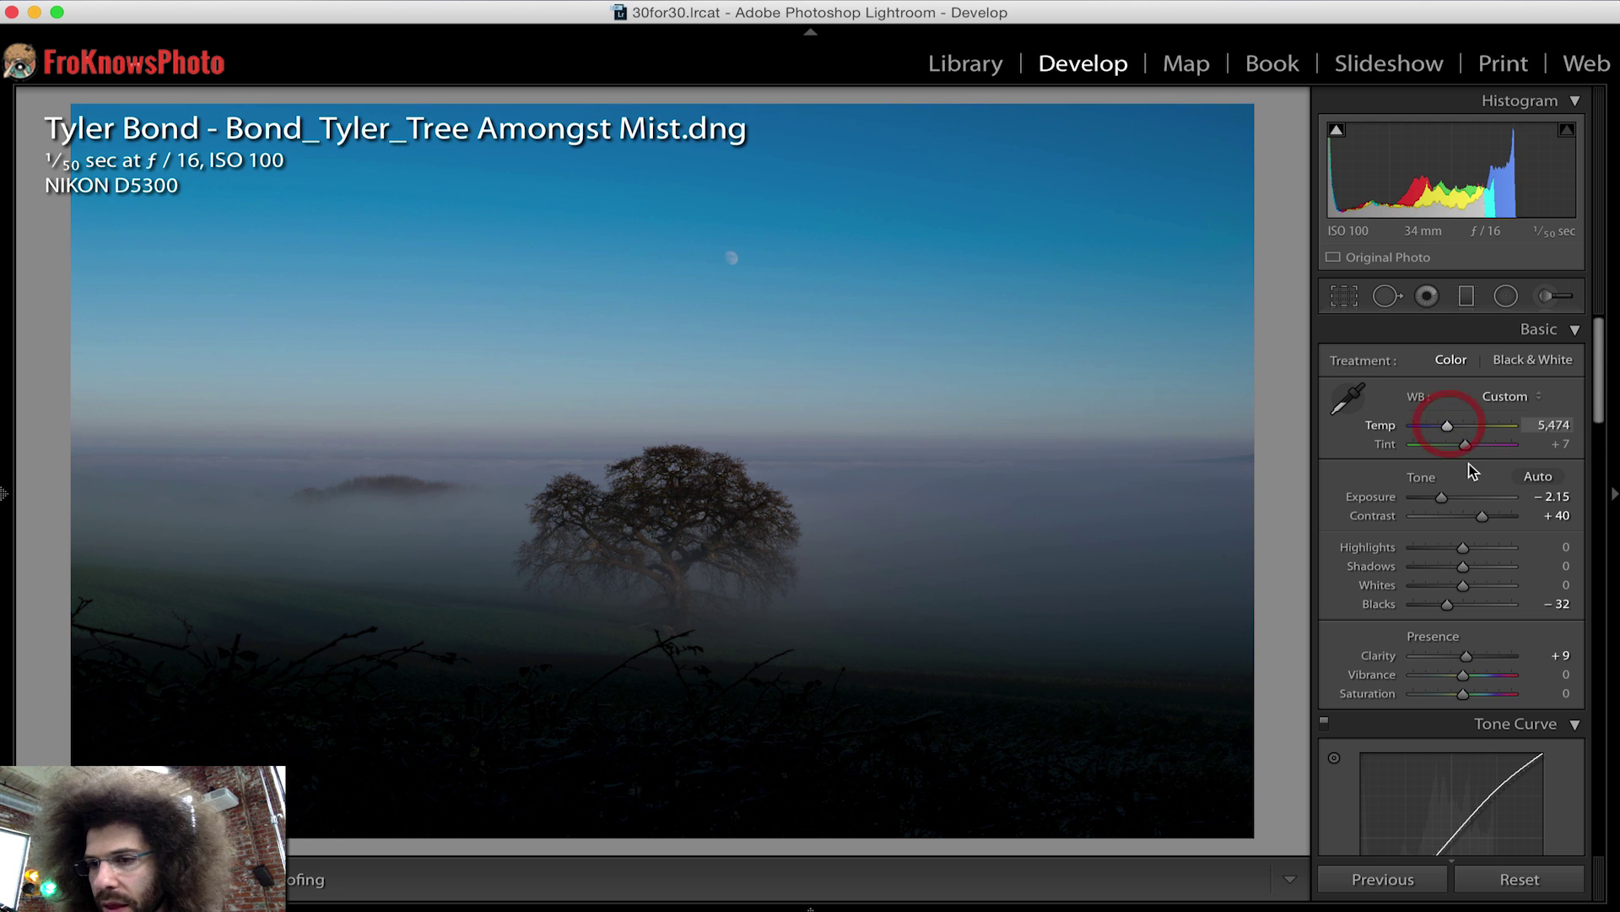
pyautogui.scroll(-5, 1472, 471)
pyautogui.moveTo(1464, 528)
pyautogui.mouseDown()
pyautogui.moveTo(1478, 530)
pyautogui.moveTo(1475, 510)
pyautogui.moveTo(1490, 532)
pyautogui.mouseUp()
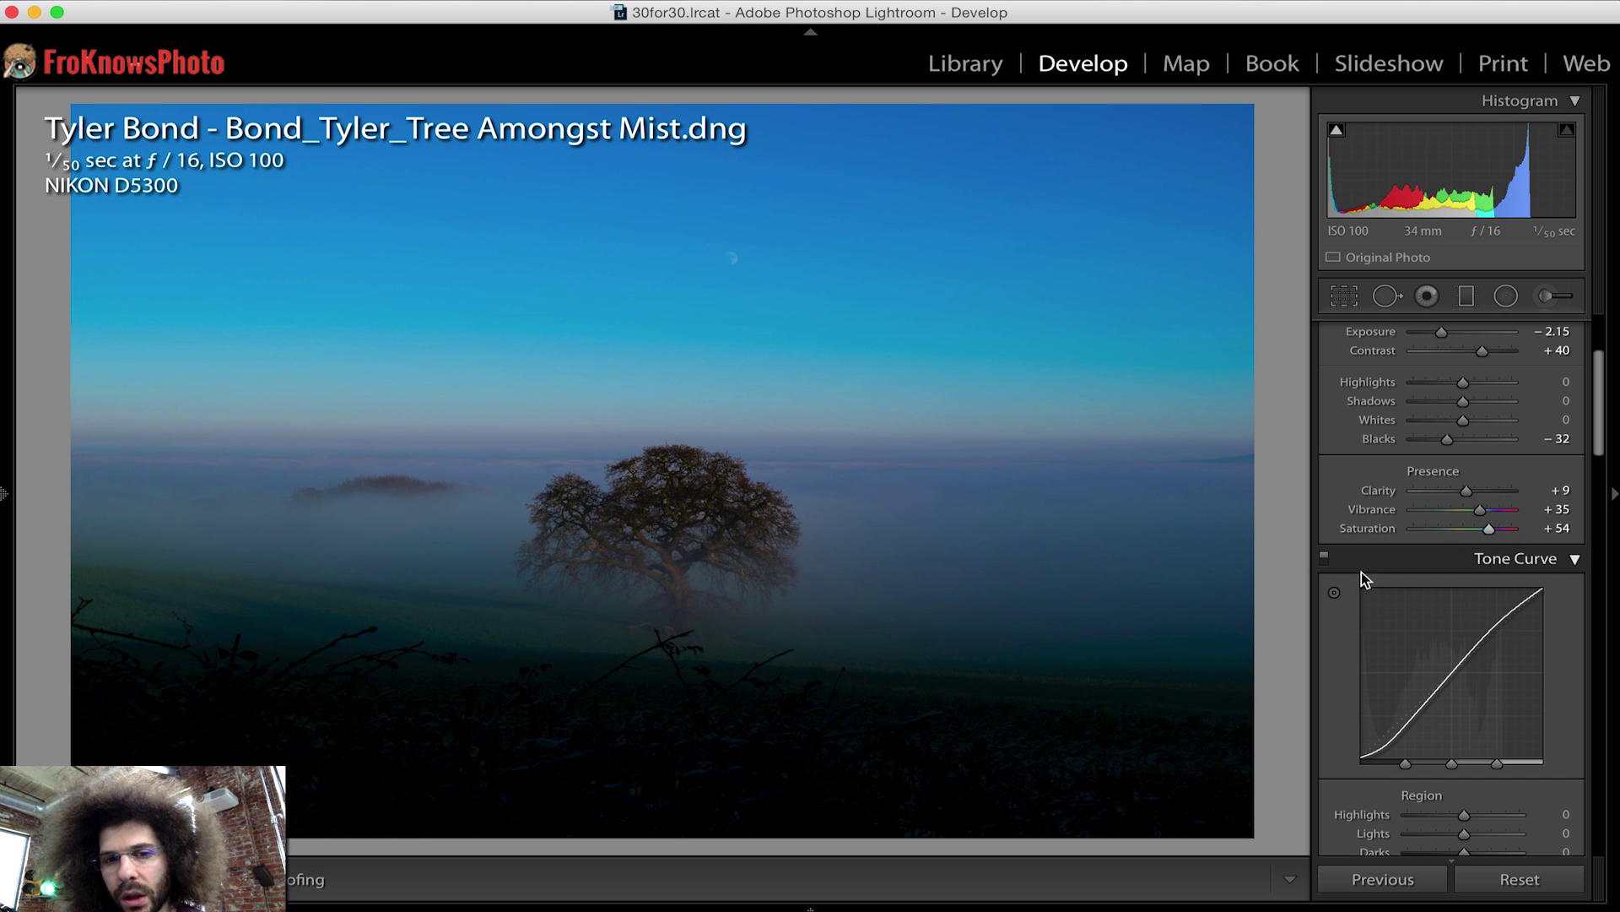
pyautogui.scroll(5, 1375, 581)
# Crop tighter around the tree at the original aspect ratio, shifting the tree left.
pyautogui.click(1346, 297)
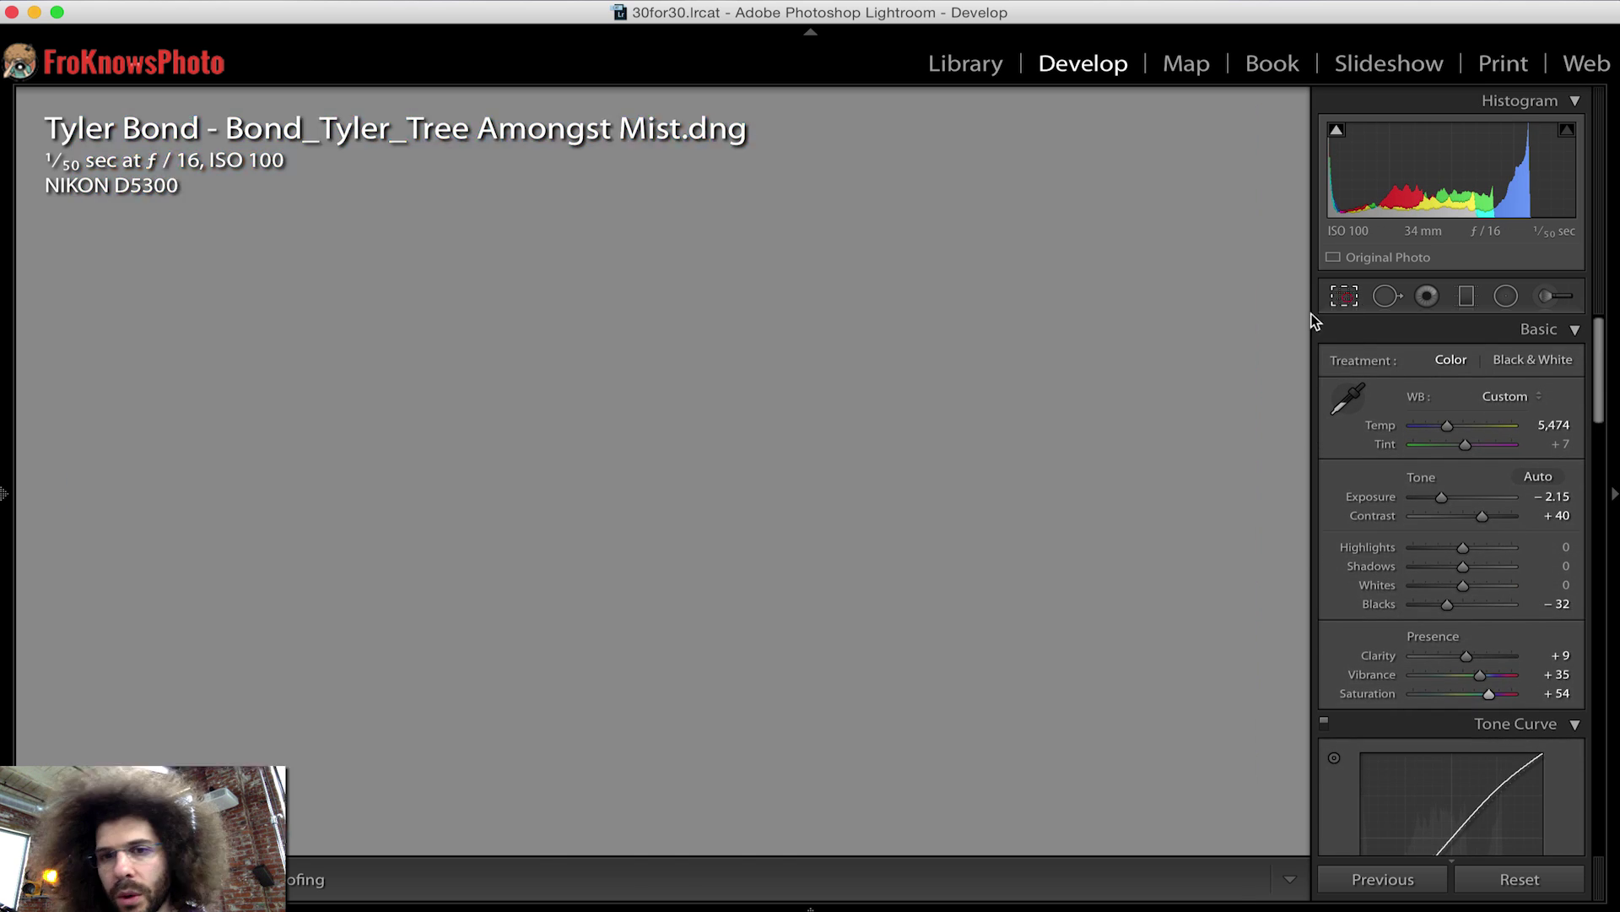
pyautogui.moveTo(1255, 100); pyautogui.dragTo(1143, 163)
pyautogui.moveTo(751, 298); pyautogui.dragTo(660, 397)
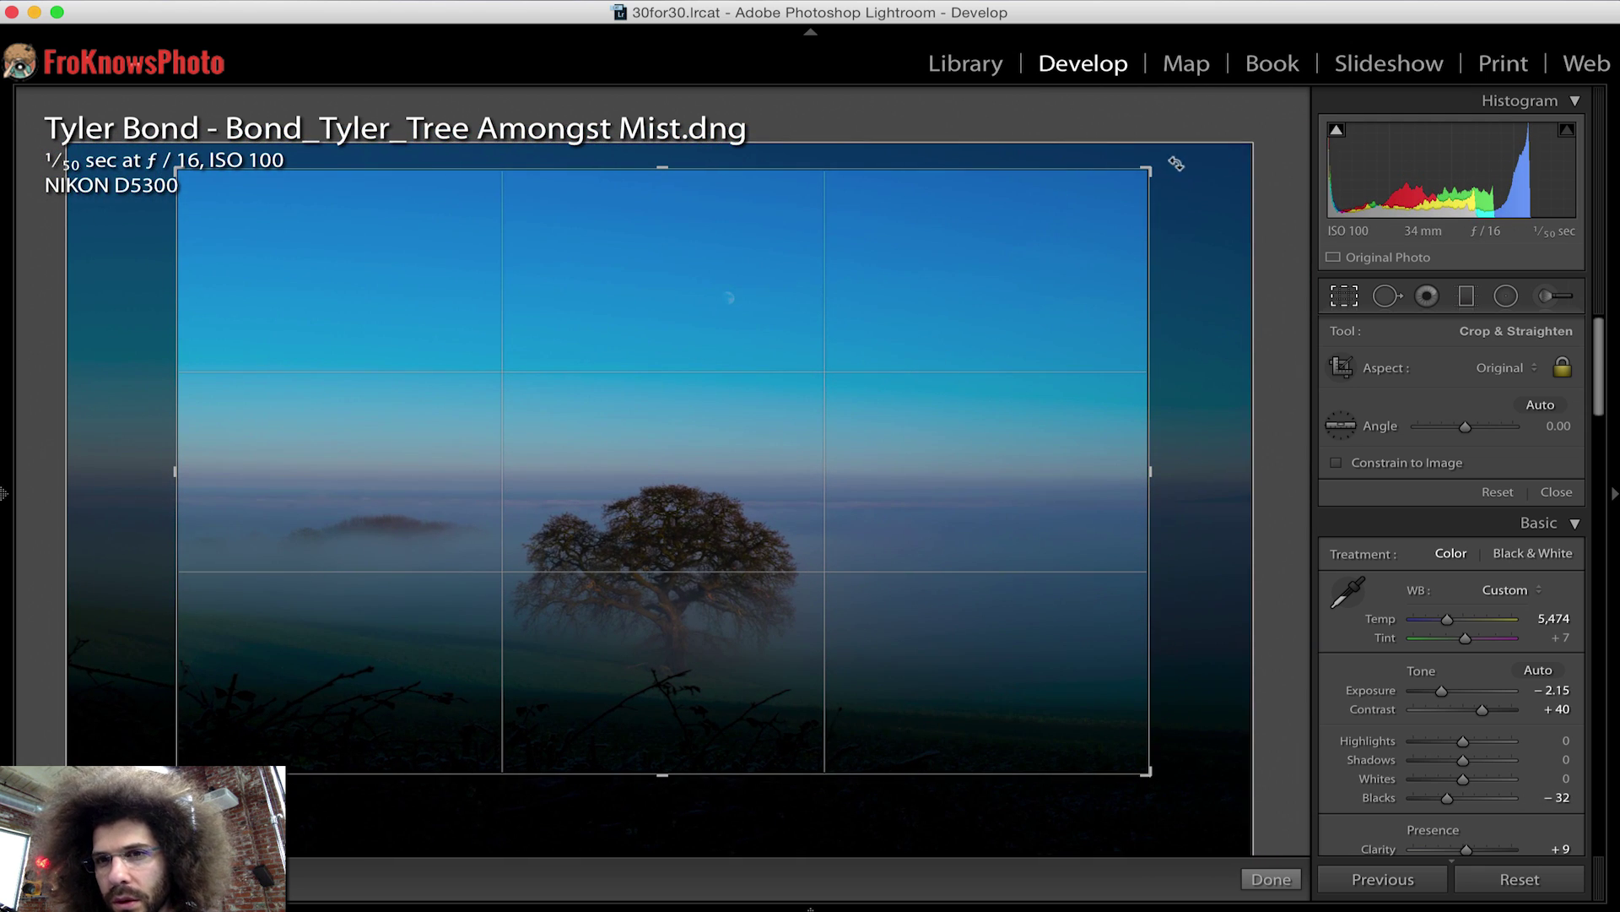
pyautogui.moveTo(1148, 168); pyautogui.dragTo(1114, 190)
pyautogui.moveTo(578, 389)
pyautogui.mouseDown()
pyautogui.moveTo(534, 402)
pyautogui.moveTo(553, 401)
pyautogui.mouseUp()
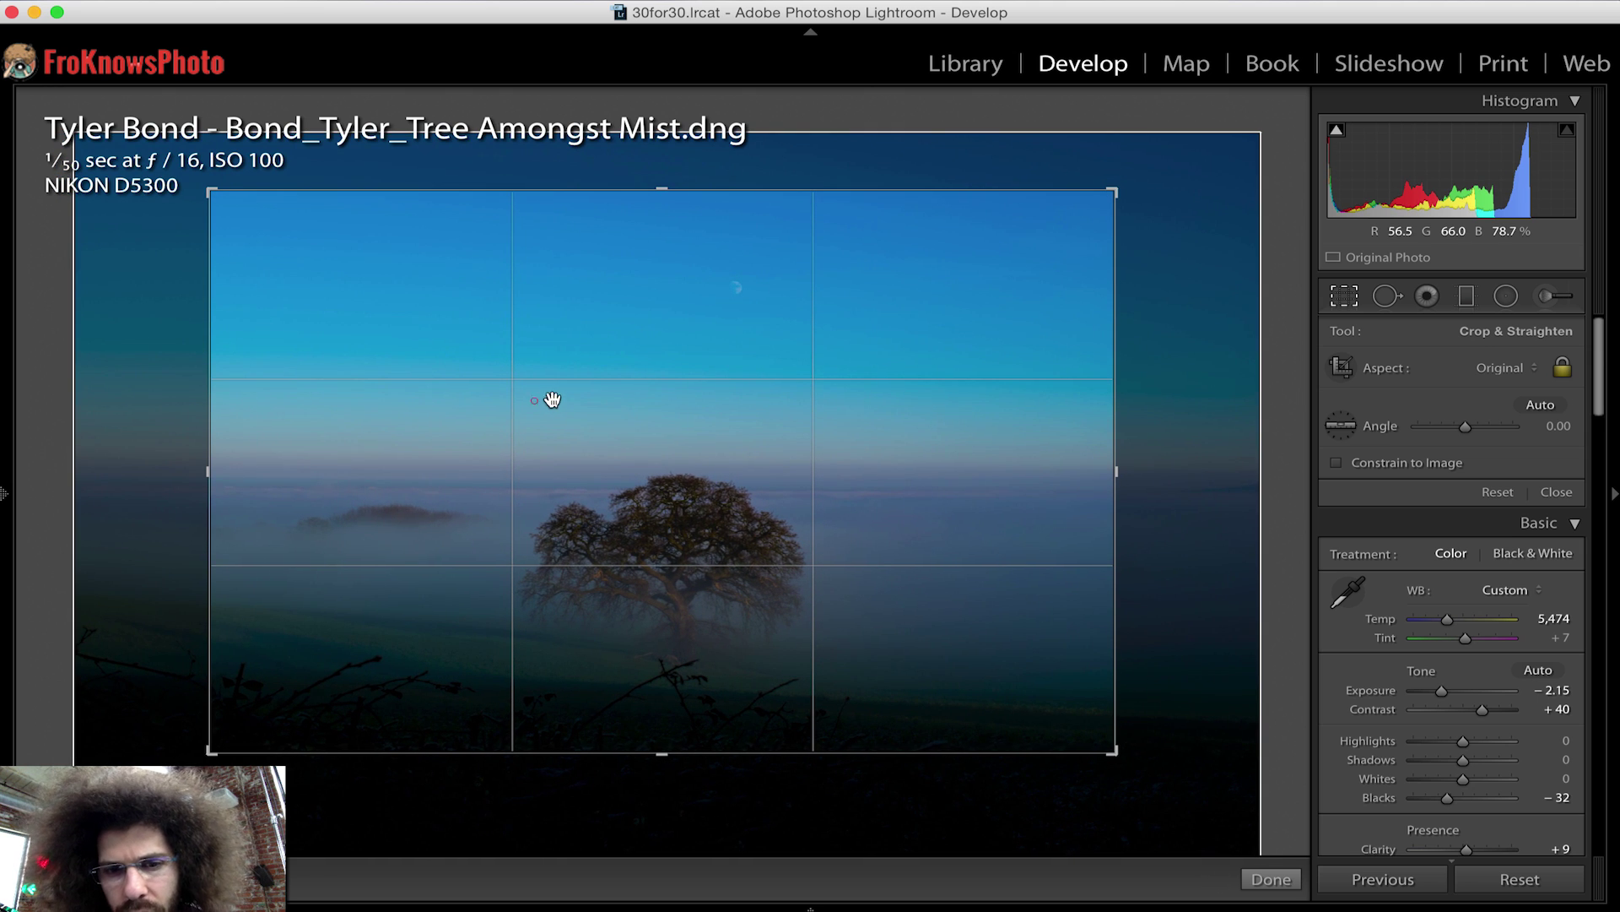
pyautogui.press('Return')
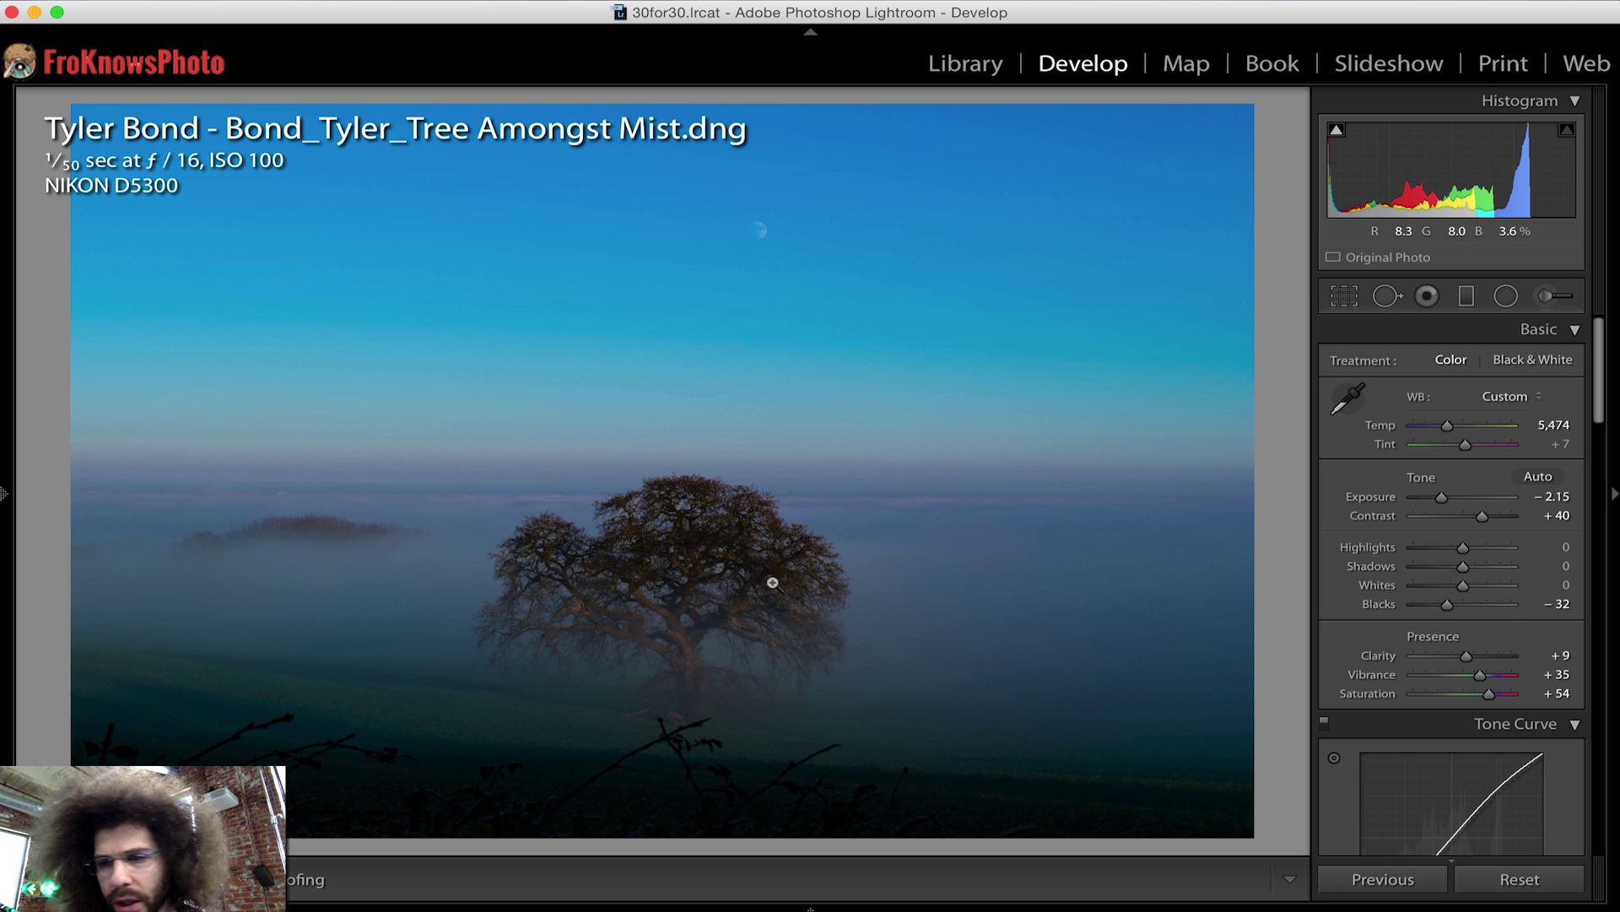
# Raise Contrast to +66 and add a sky graduated filter darkened to −1.23 exposure.
pyautogui.moveTo(1488, 520)
pyautogui.mouseDown()
pyautogui.moveTo(1437, 498)
pyautogui.moveTo(1494, 515)
pyautogui.mouseUp()
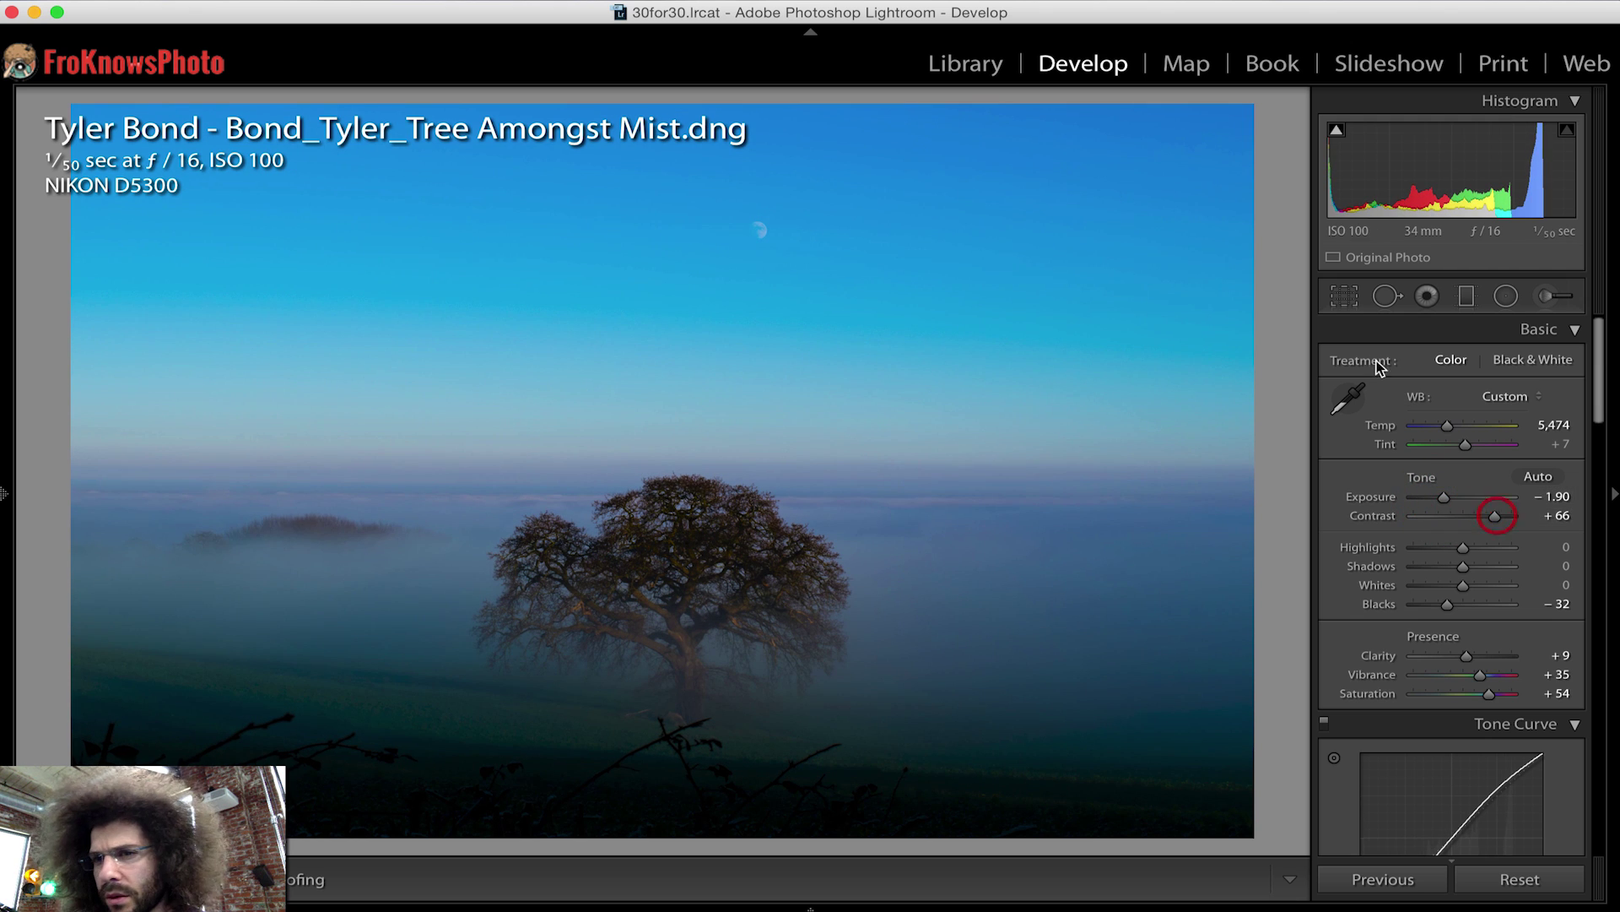
pyautogui.click(1475, 299)
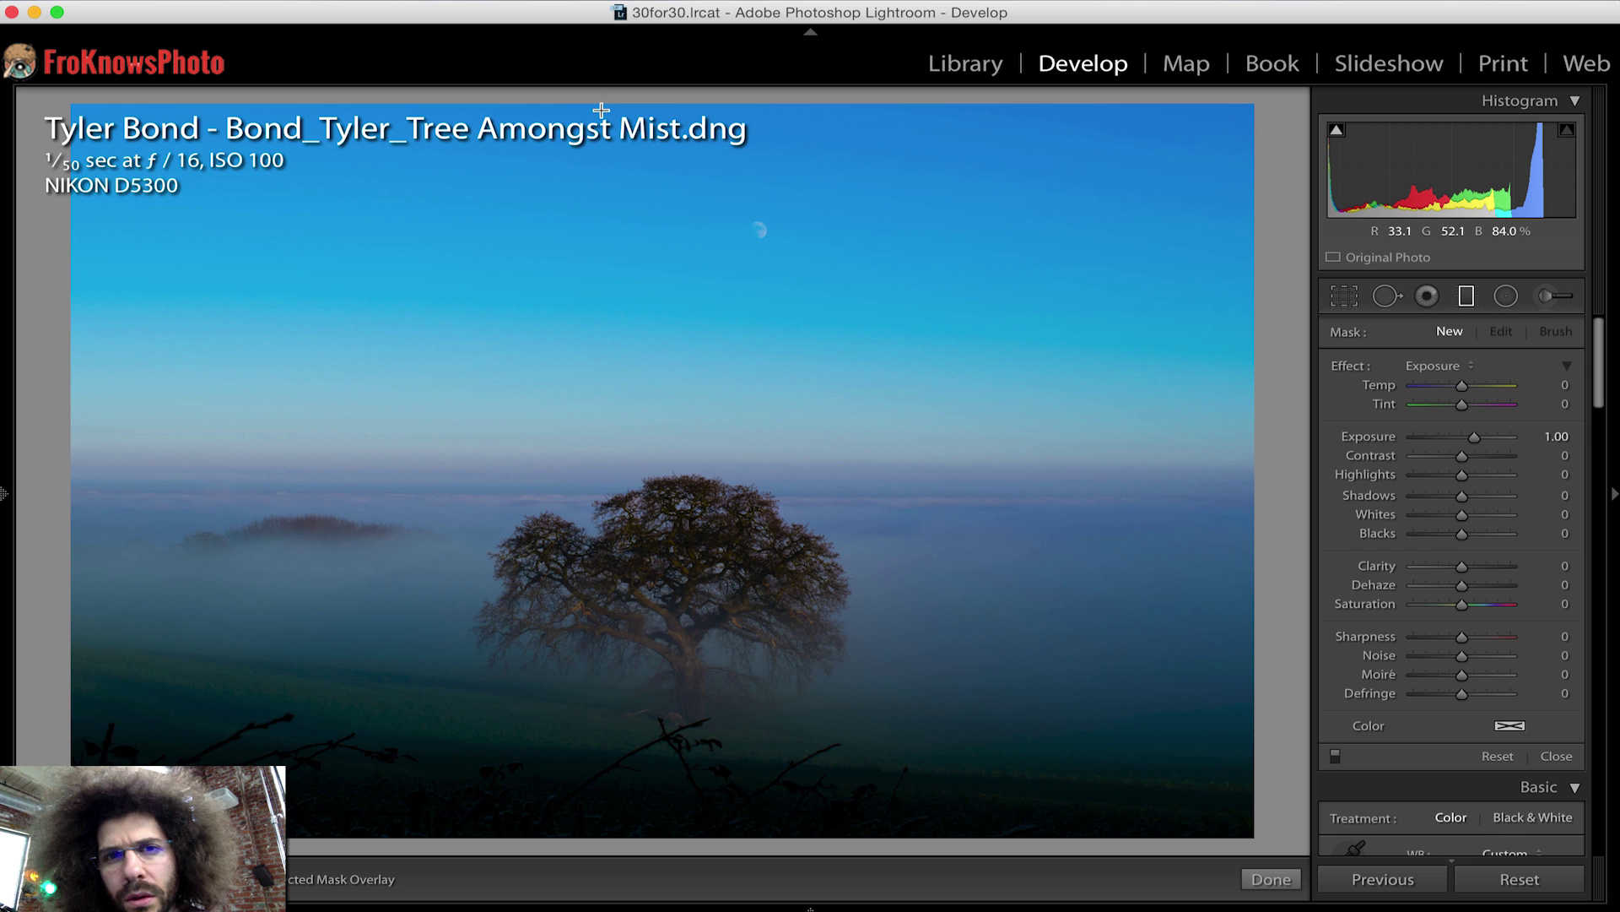
pyautogui.moveTo(604, 103); pyautogui.dragTo(600, 444)
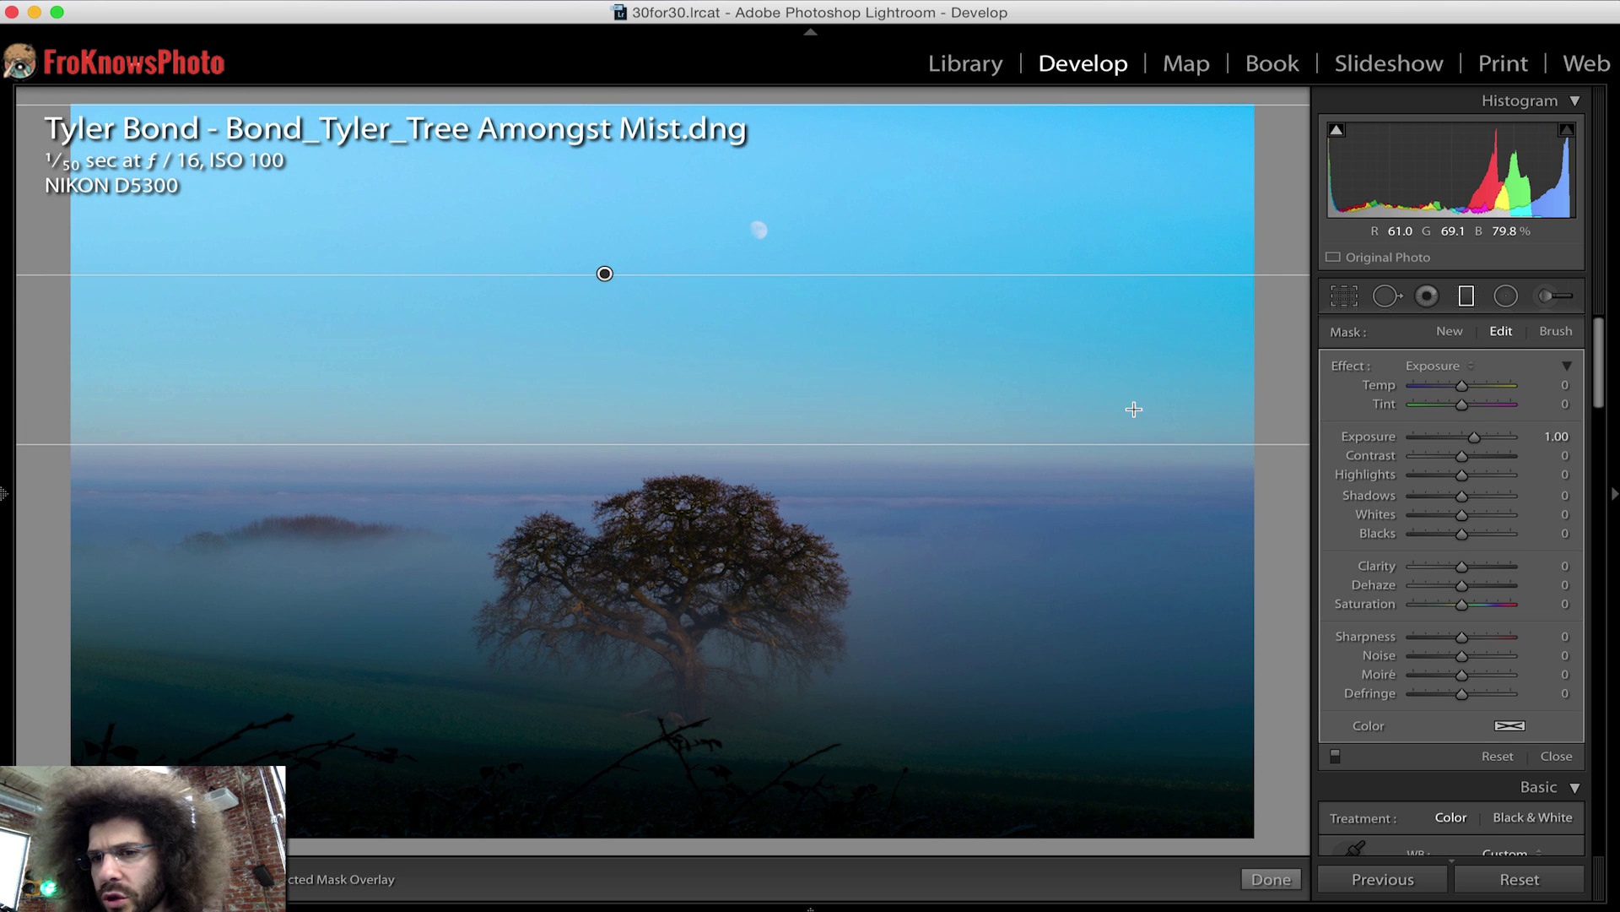
pyautogui.click(1455, 435)
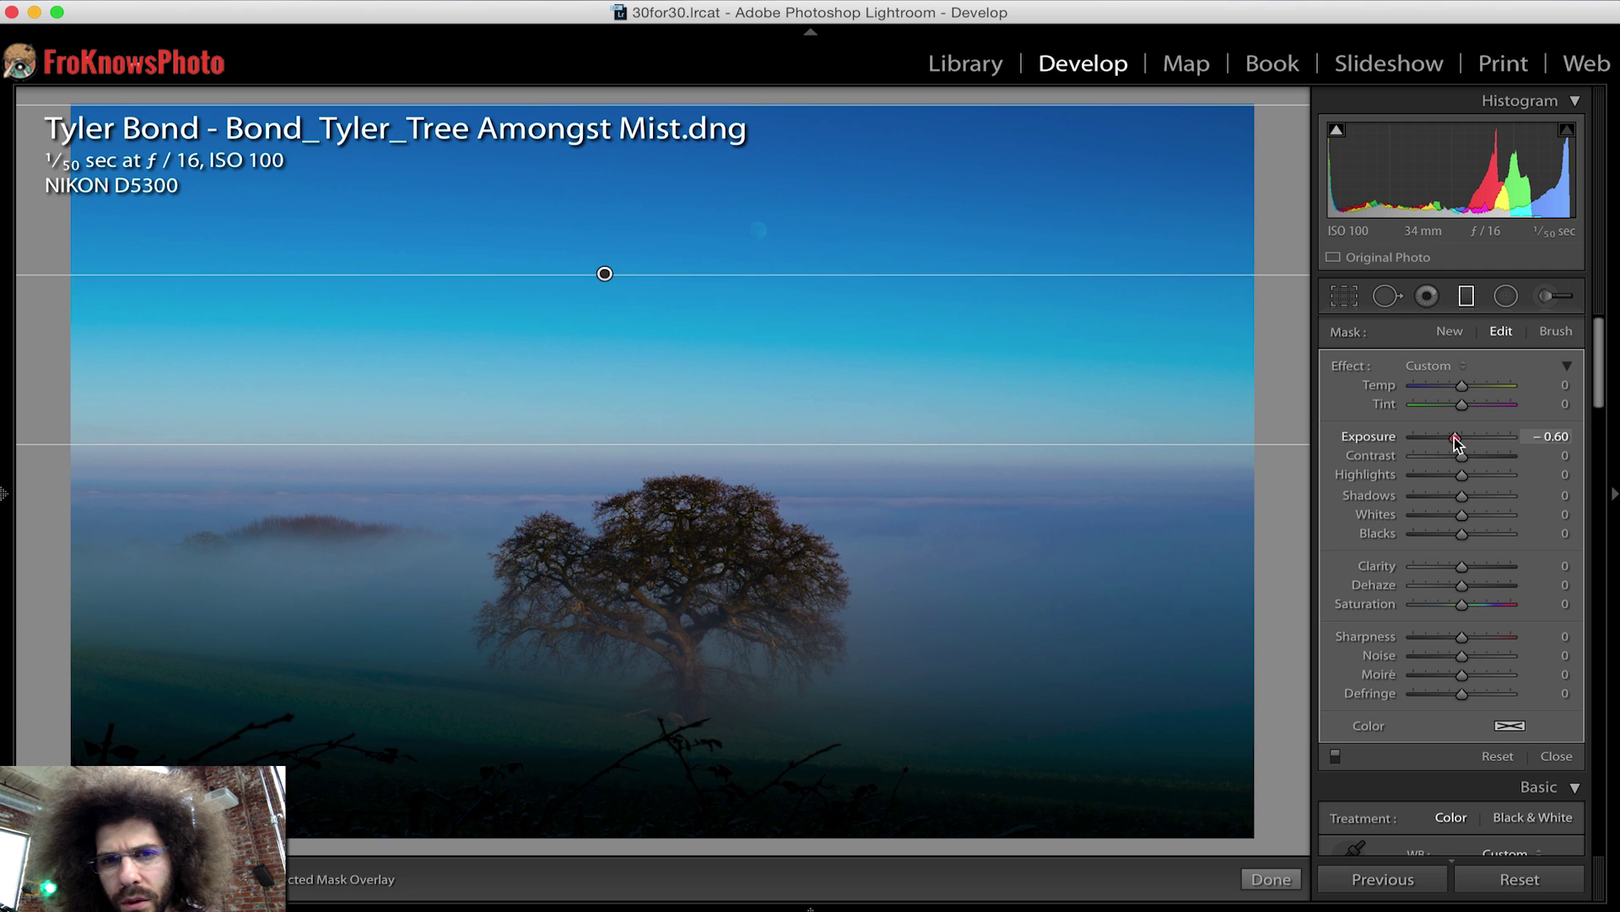
pyautogui.moveTo(1454, 437); pyautogui.dragTo(1447, 438)
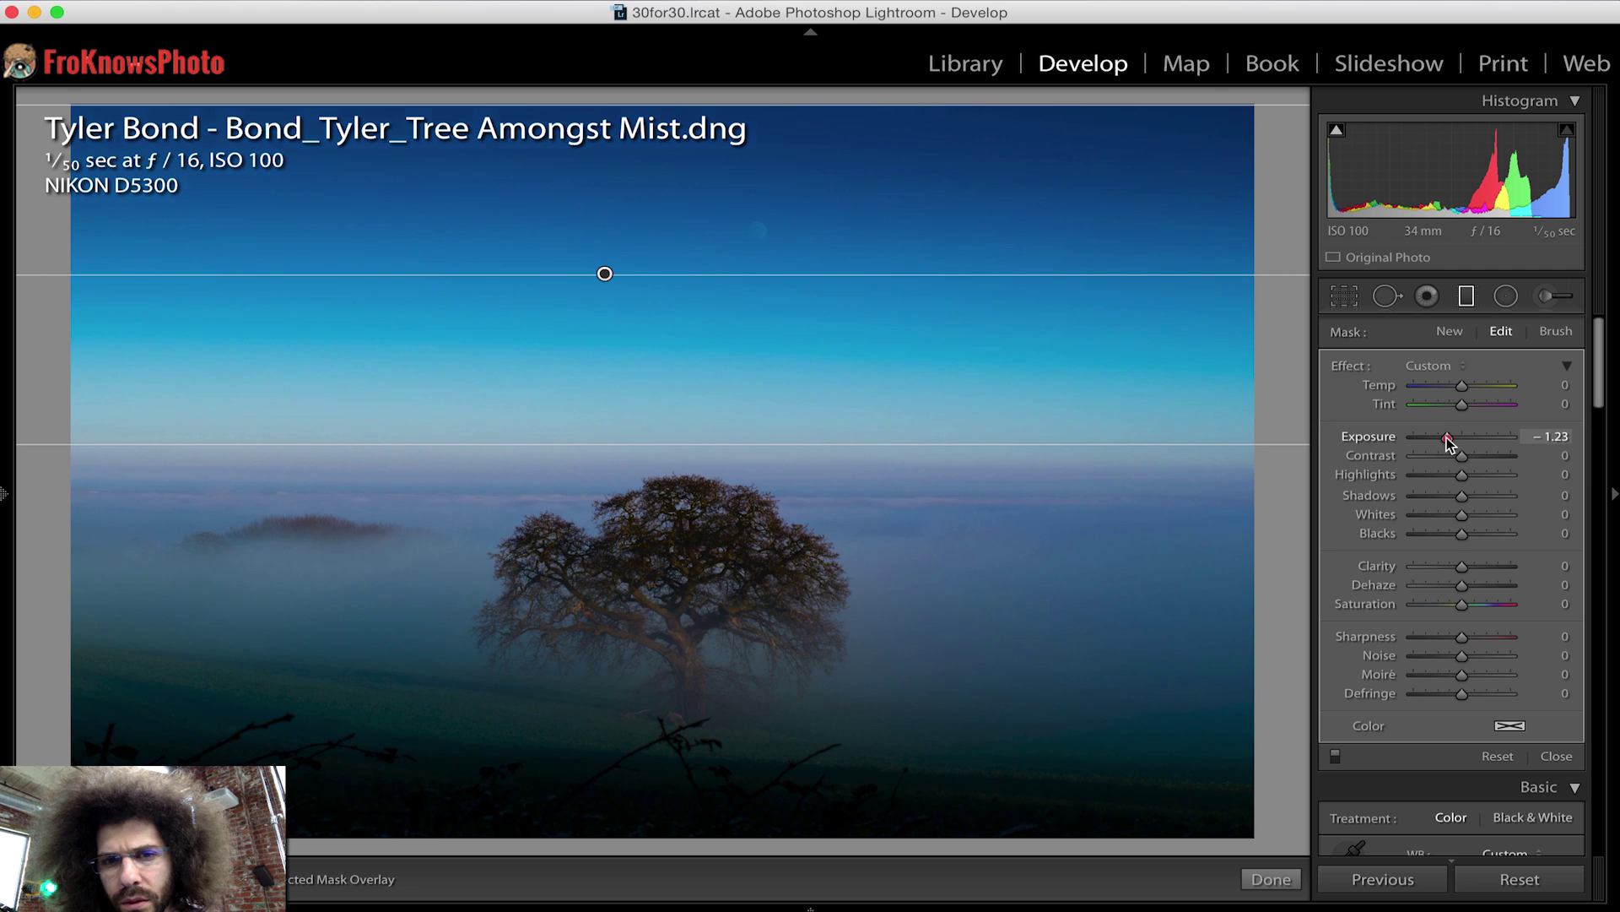
# Delete the sky gradient and close the Graduated Filter panel.
pyautogui.click(900, 338)
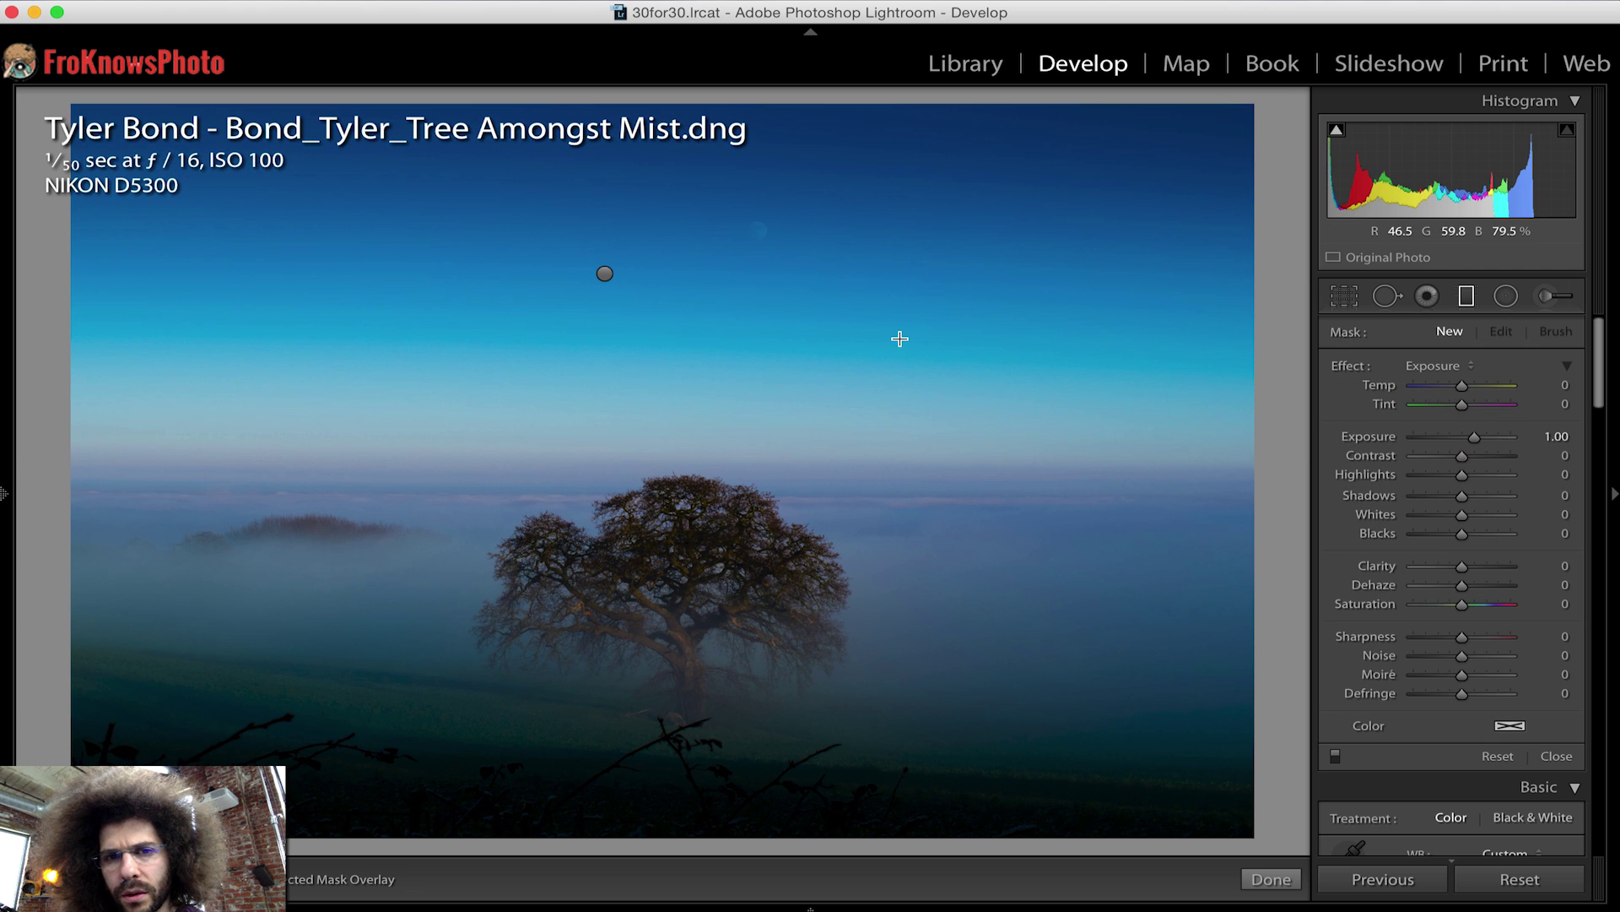
pyautogui.click(607, 273)
pyautogui.press('Delete')
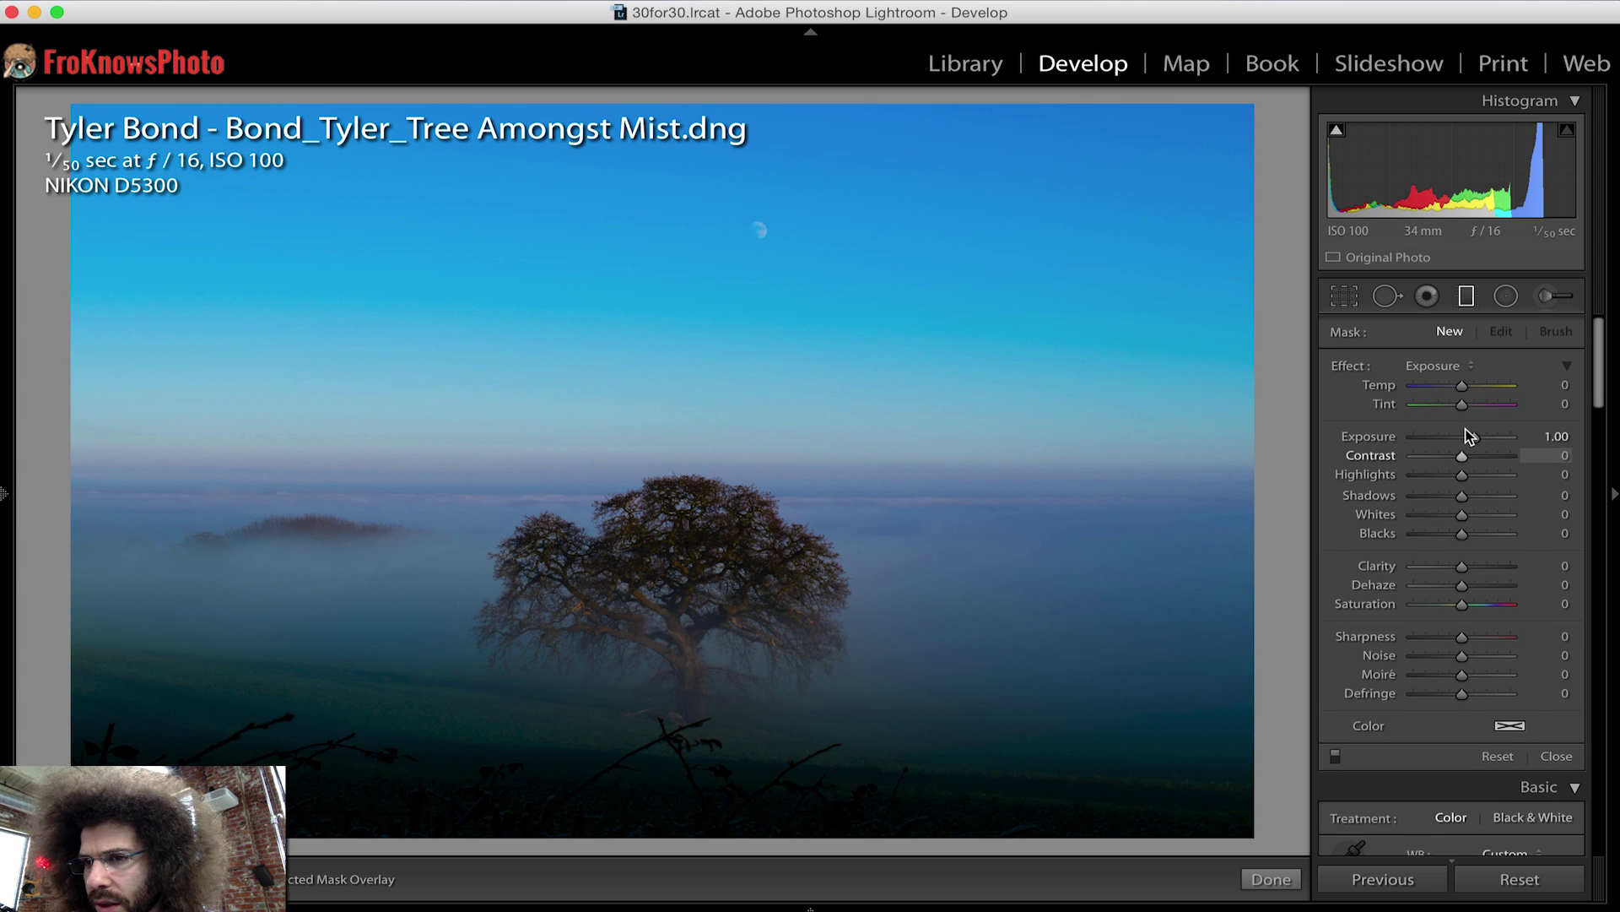
pyautogui.click(1466, 297)
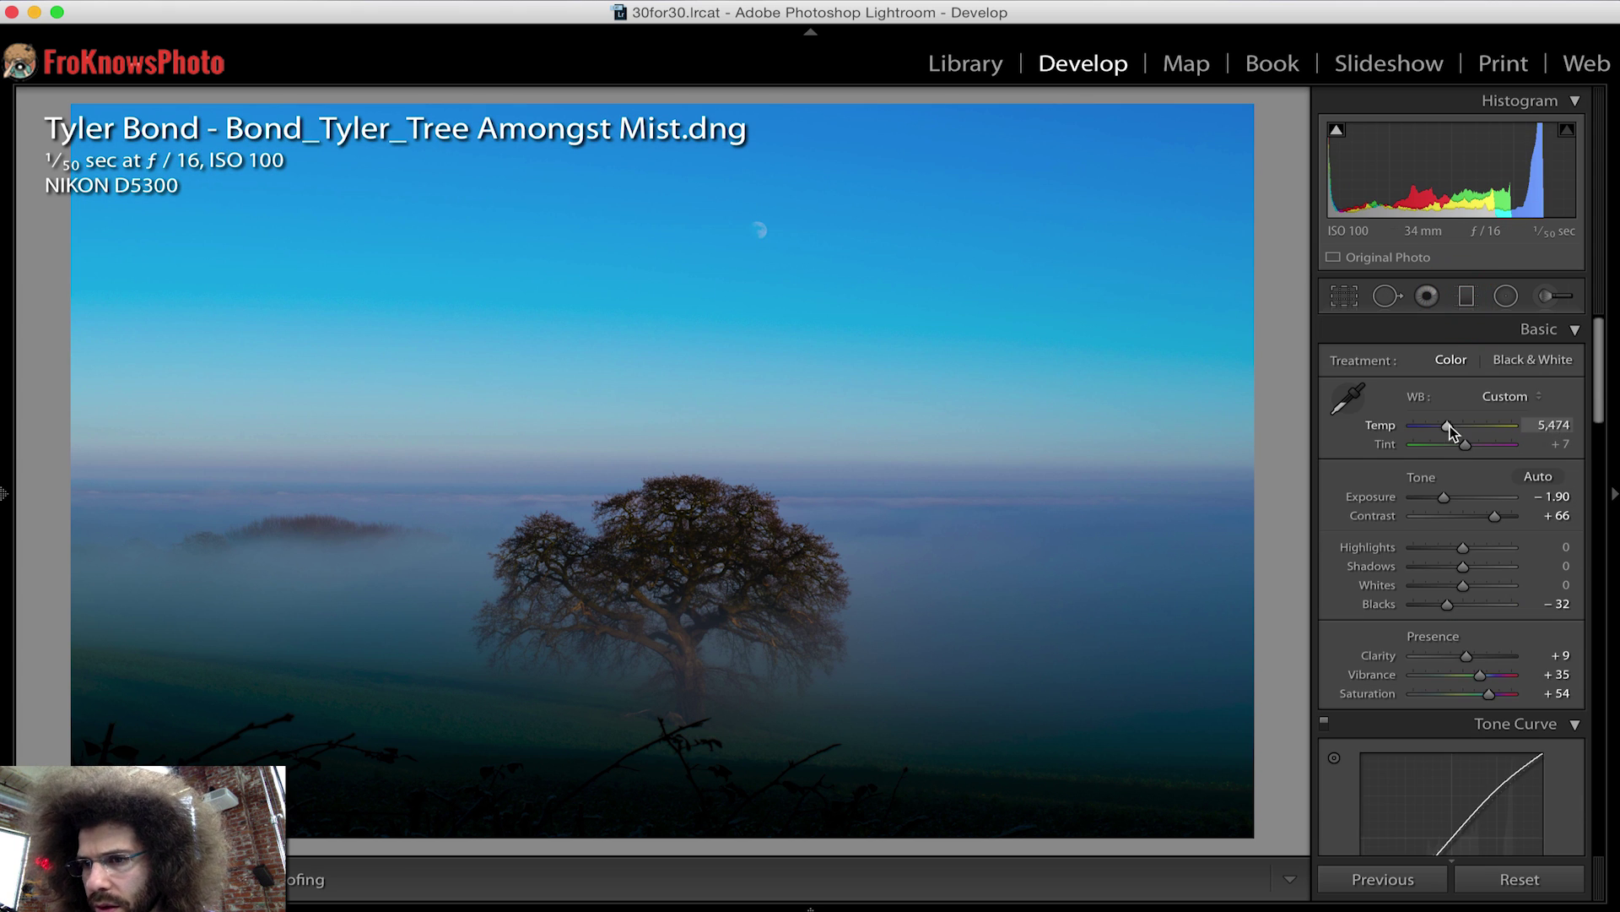
# Set Exposure back to −2.15 and try Dehaze at about +39.
pyautogui.moveTo(1443, 497); pyautogui.dragTo(1441, 499)
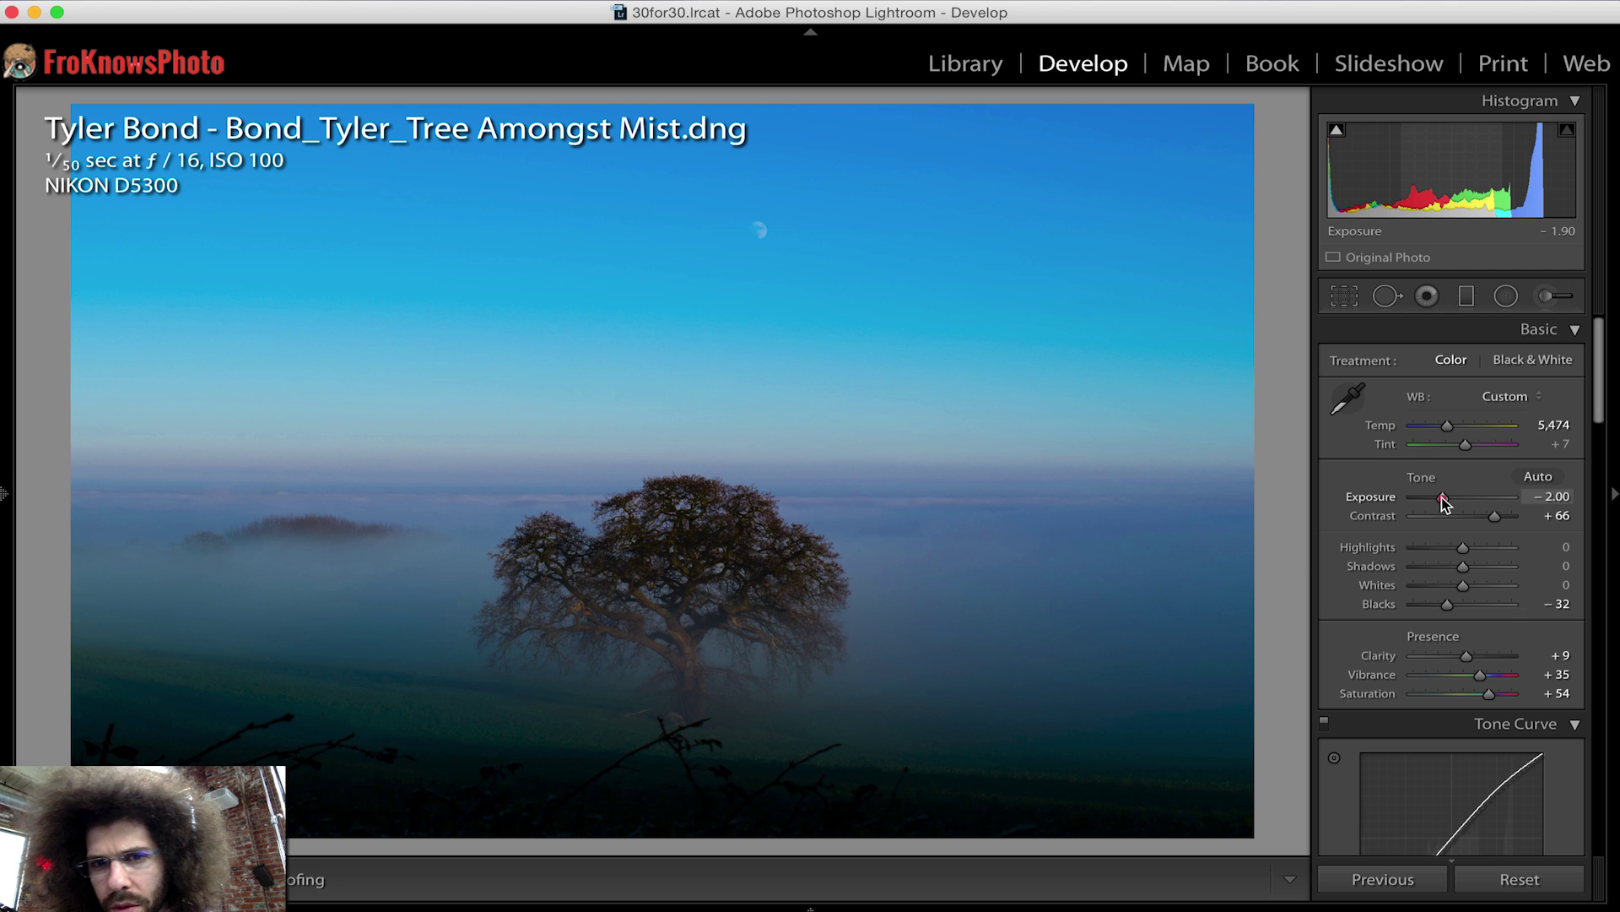
pyautogui.scroll(-20, 1452, 507)
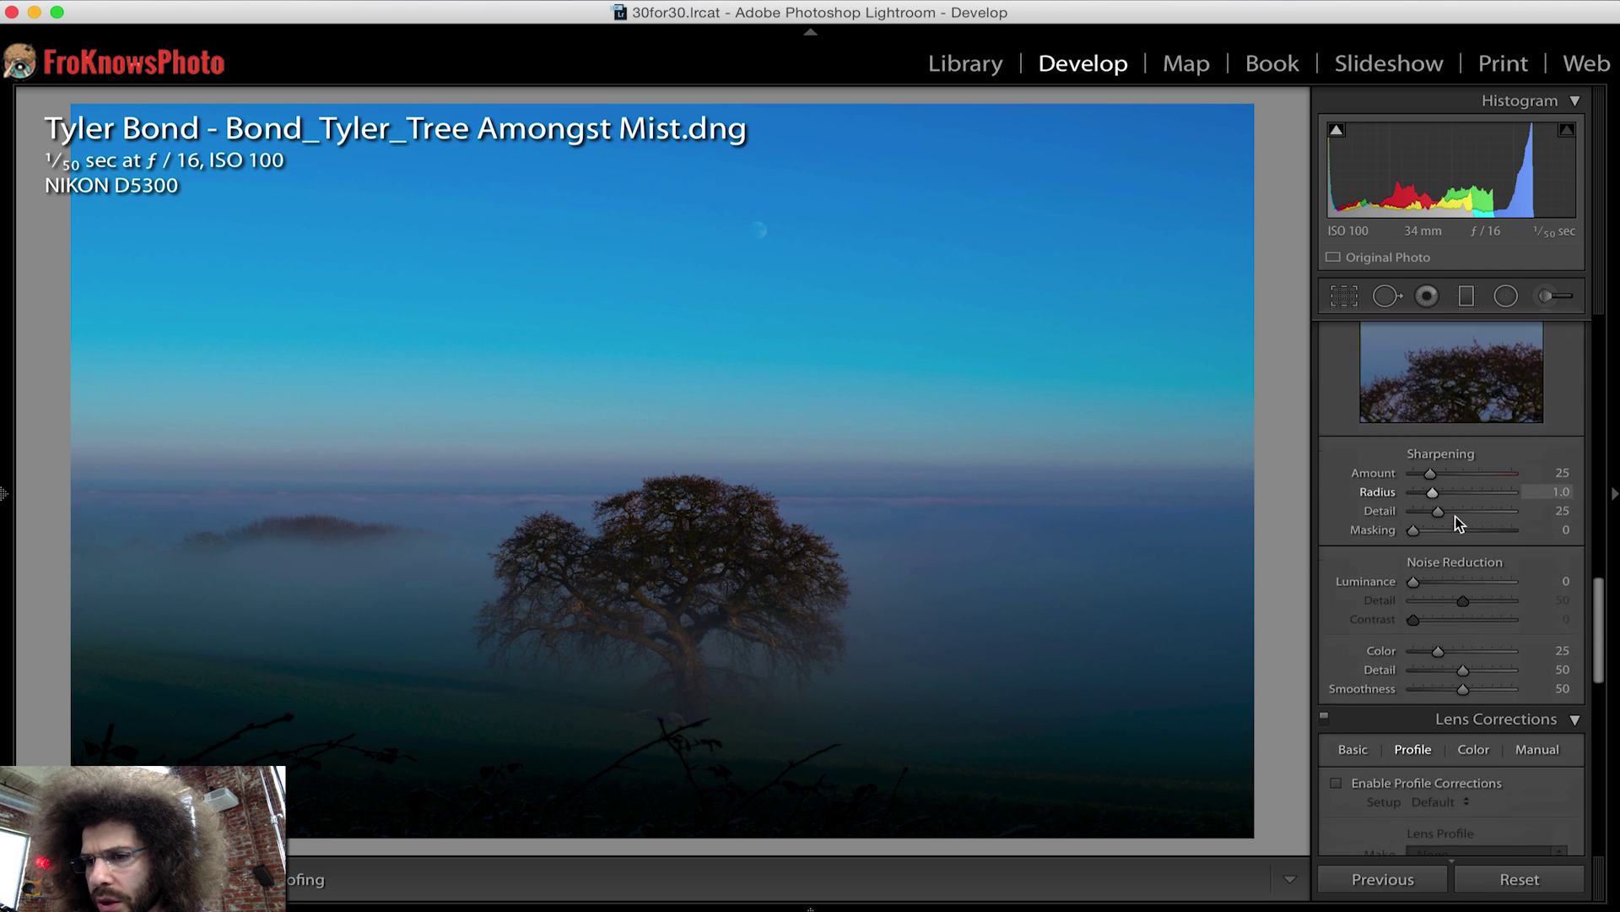
pyautogui.scroll(-3, 1473, 530)
pyautogui.moveTo(1463, 479)
pyautogui.mouseDown()
pyautogui.moveTo(1437, 485)
pyautogui.moveTo(1485, 488)
pyautogui.mouseUp()
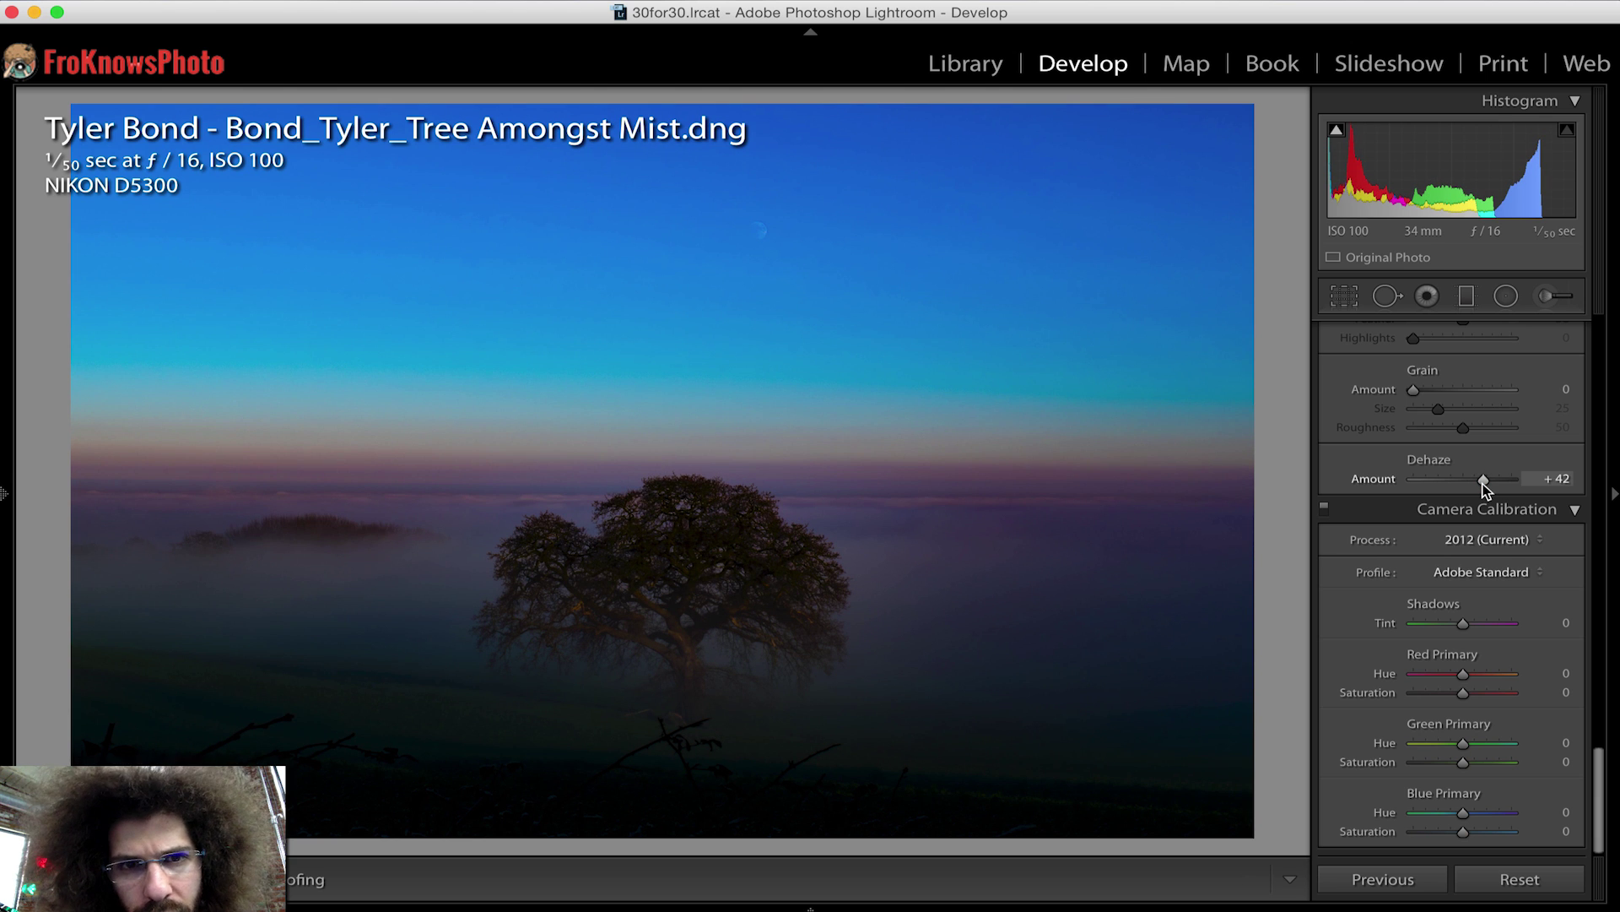
pyautogui.moveTo(1485, 487); pyautogui.dragTo(1482, 484)
# Inspect the sky close up, then reset Dehaze and set it to −22.
pyautogui.click(636, 174)
pyautogui.moveTo(503, 206); pyautogui.dragTo(529, 318)
pyautogui.click(745, 250)
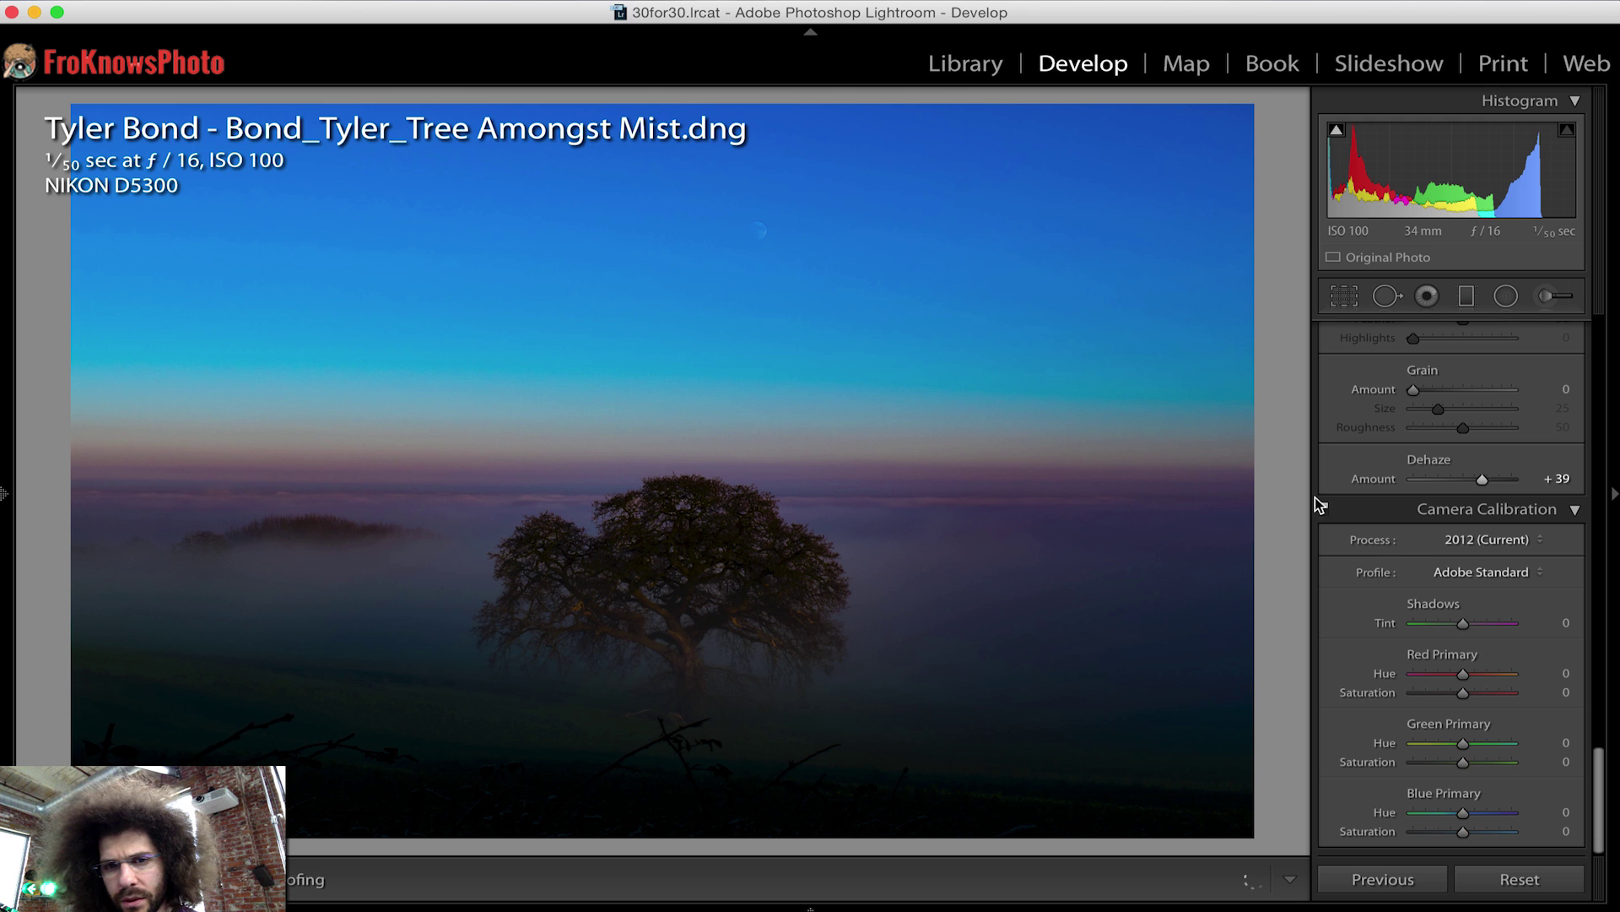
pyautogui.scroll(3, 1485, 614)
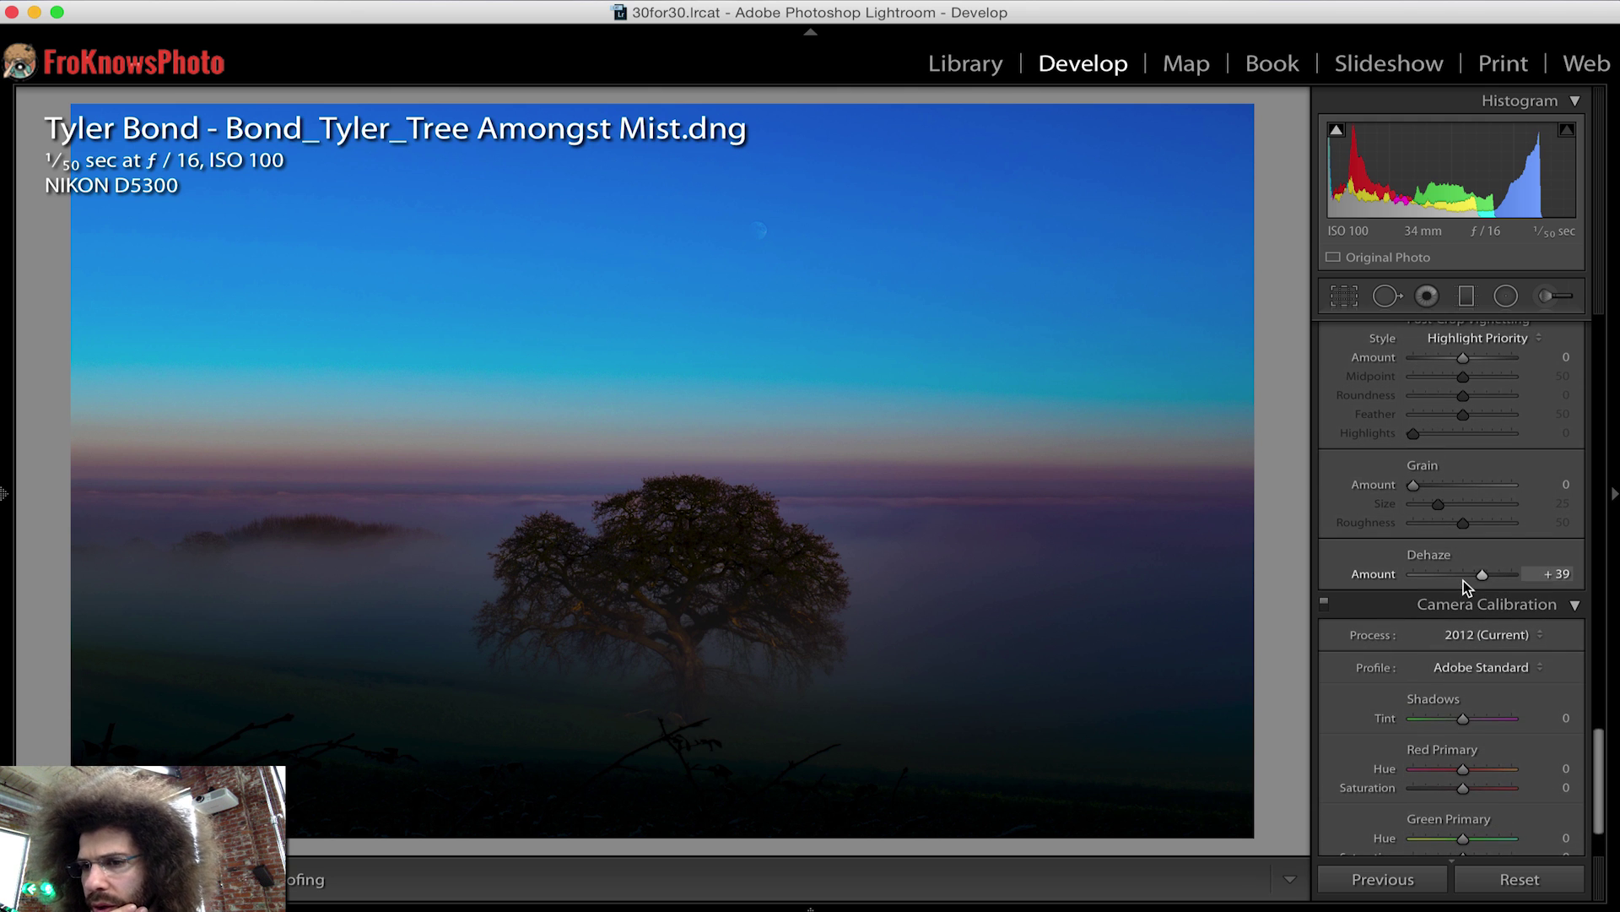
pyautogui.doubleClick(1464, 575)
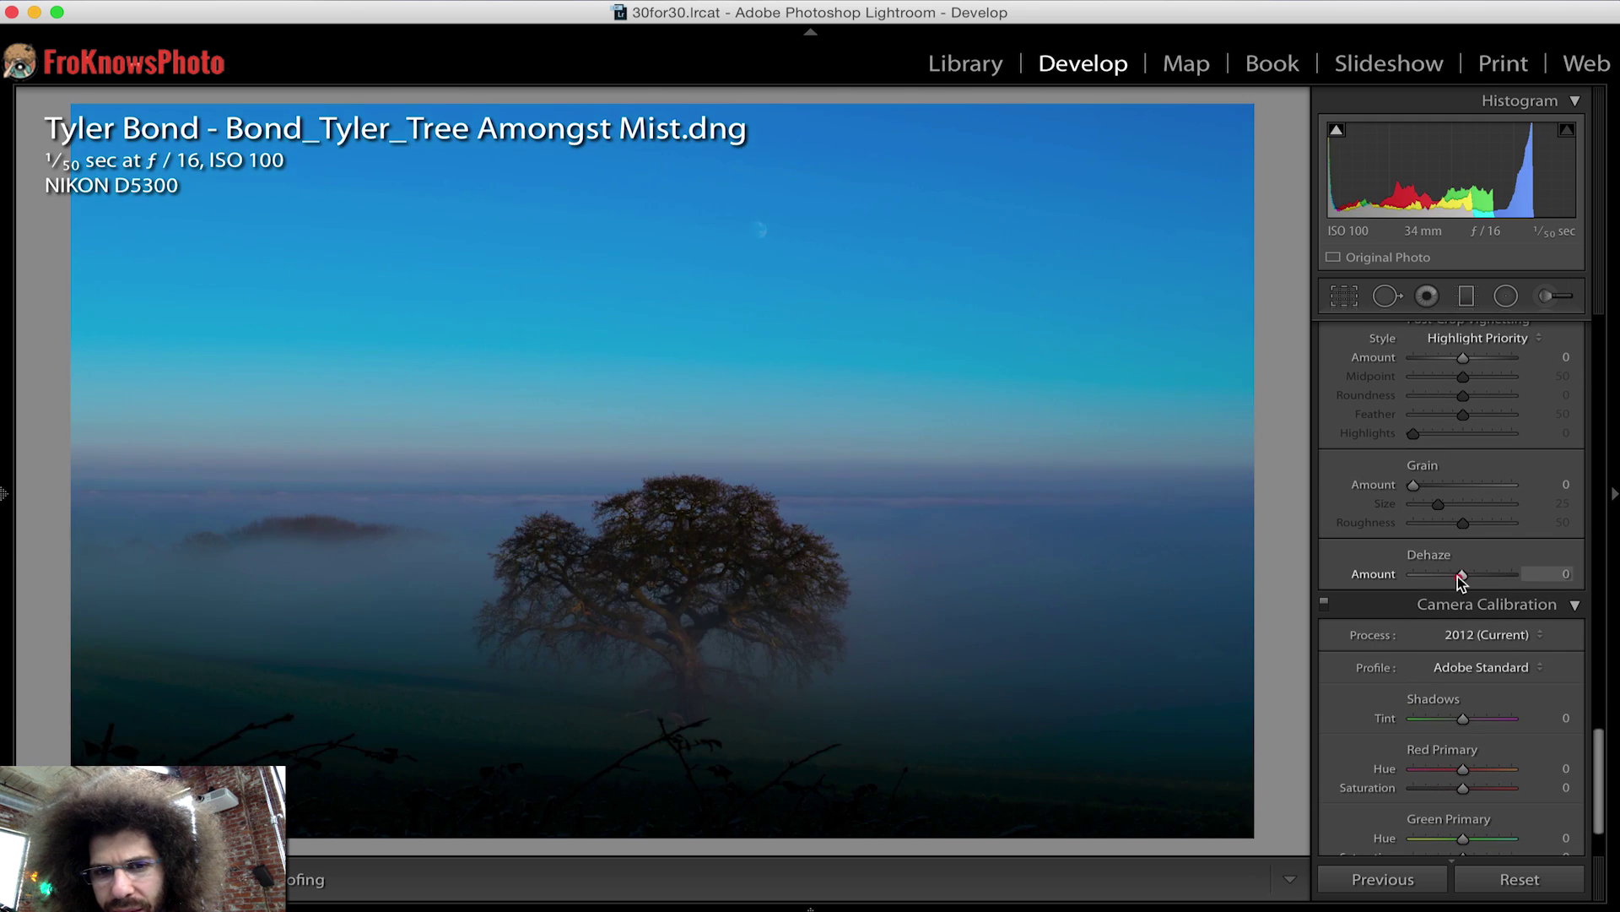
pyautogui.moveTo(1460, 575); pyautogui.dragTo(1450, 575)
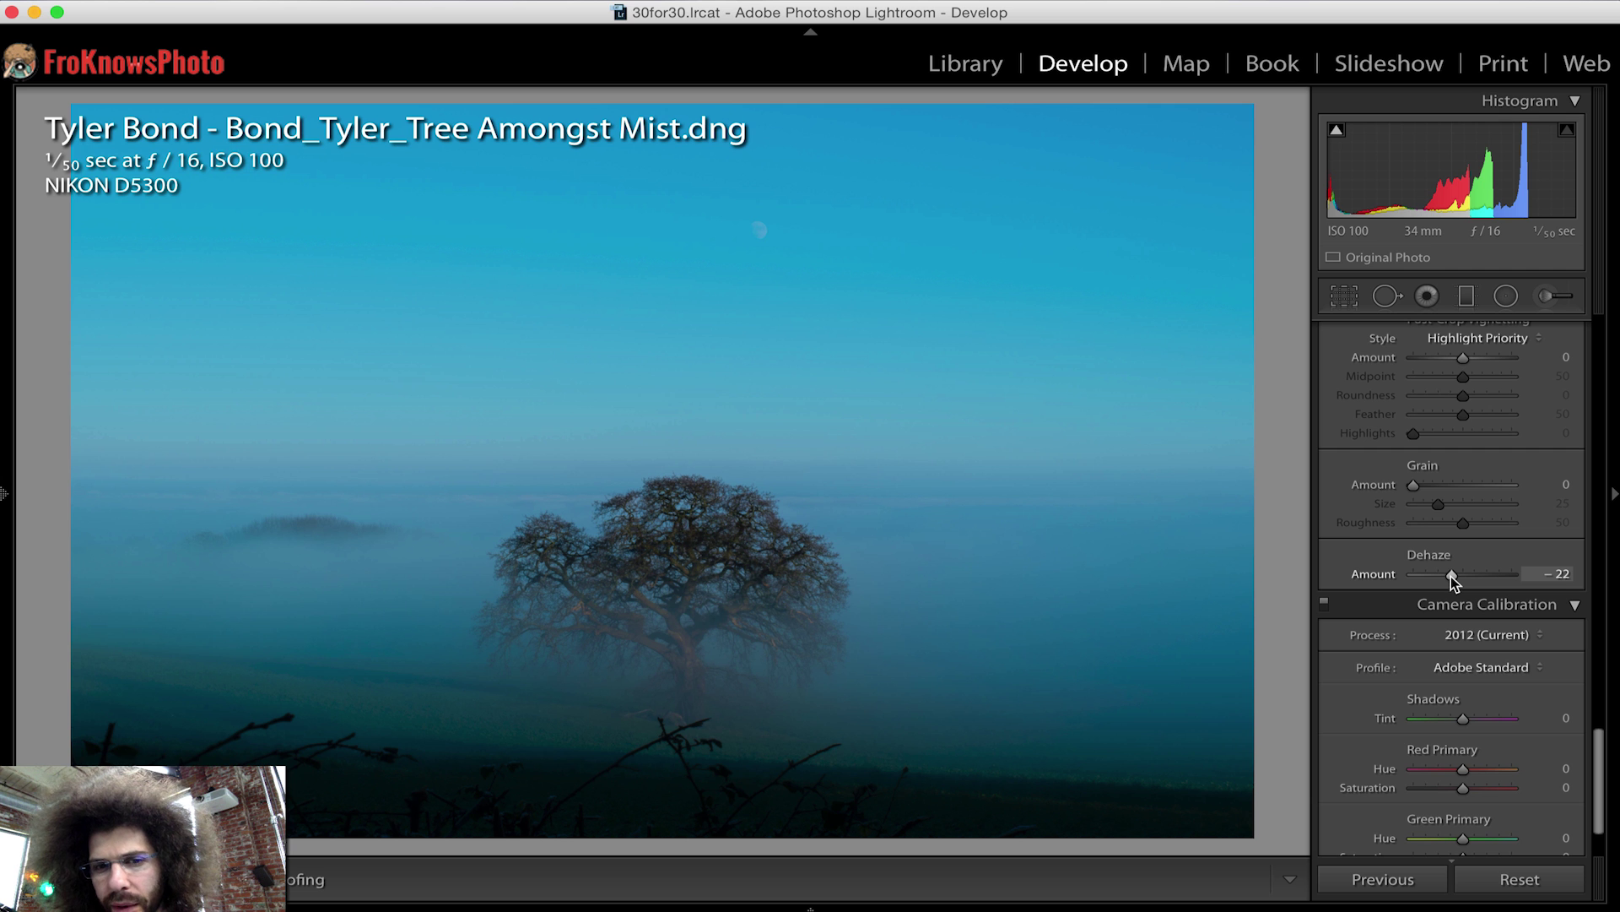
# Warm the white balance Temperature to 6,334.
pyautogui.scroll(15, 1435, 583)
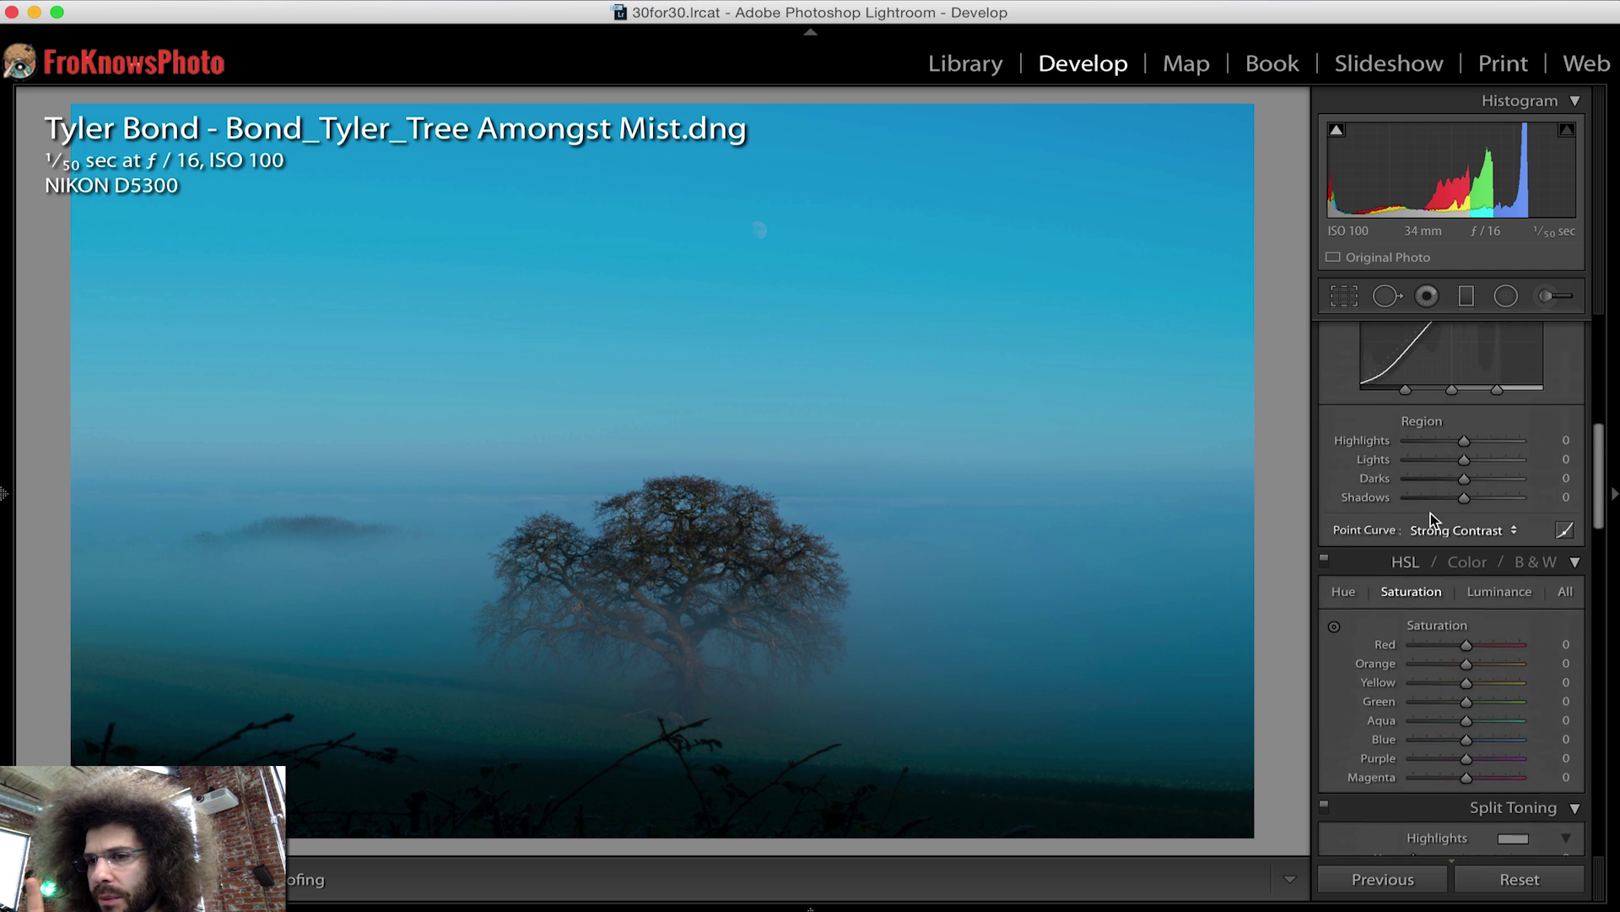
pyautogui.scroll(3, 1445, 489)
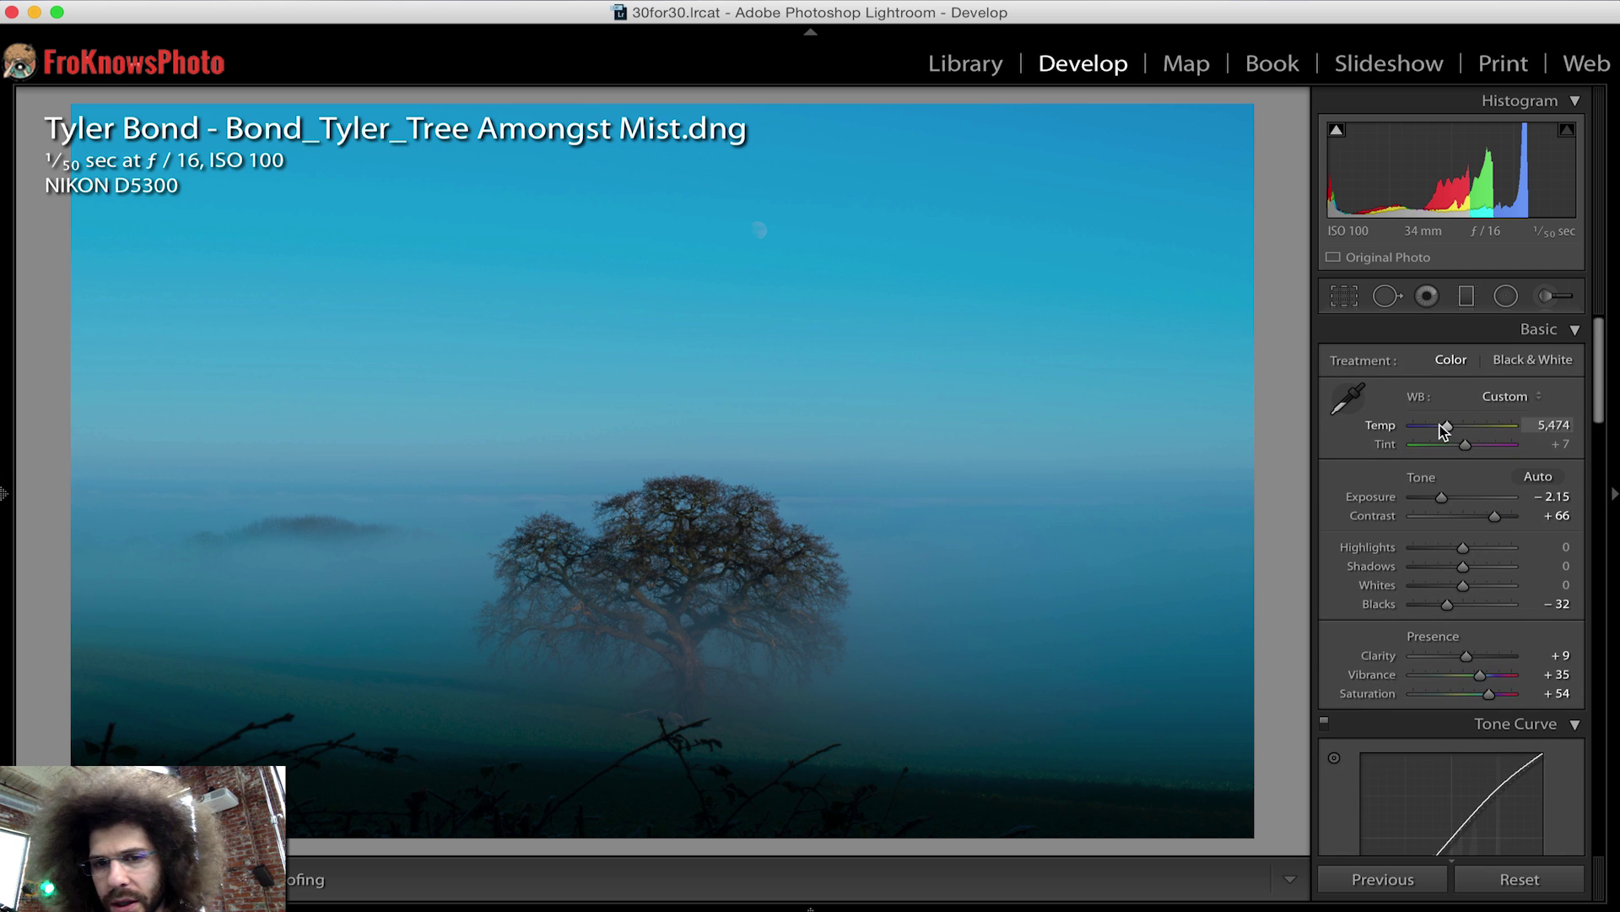
pyautogui.moveTo(1454, 426); pyautogui.dragTo(1450, 431)
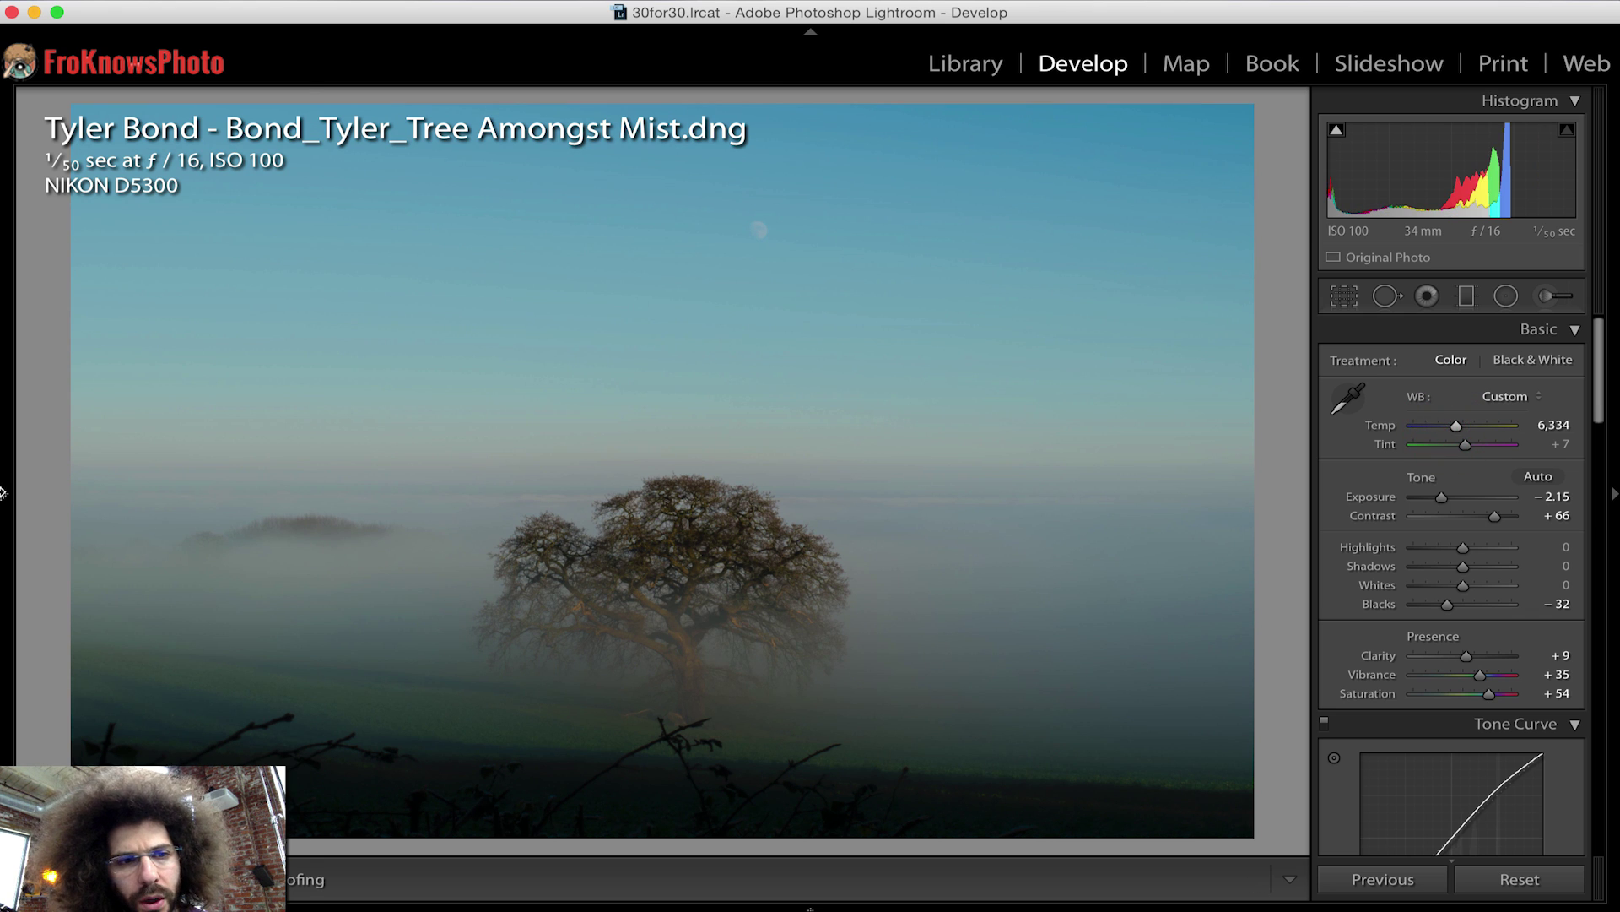
# Save a snapshot of the current edit named 1.
pyautogui.moveTo(2, 494)
pyautogui.click(287, 411)
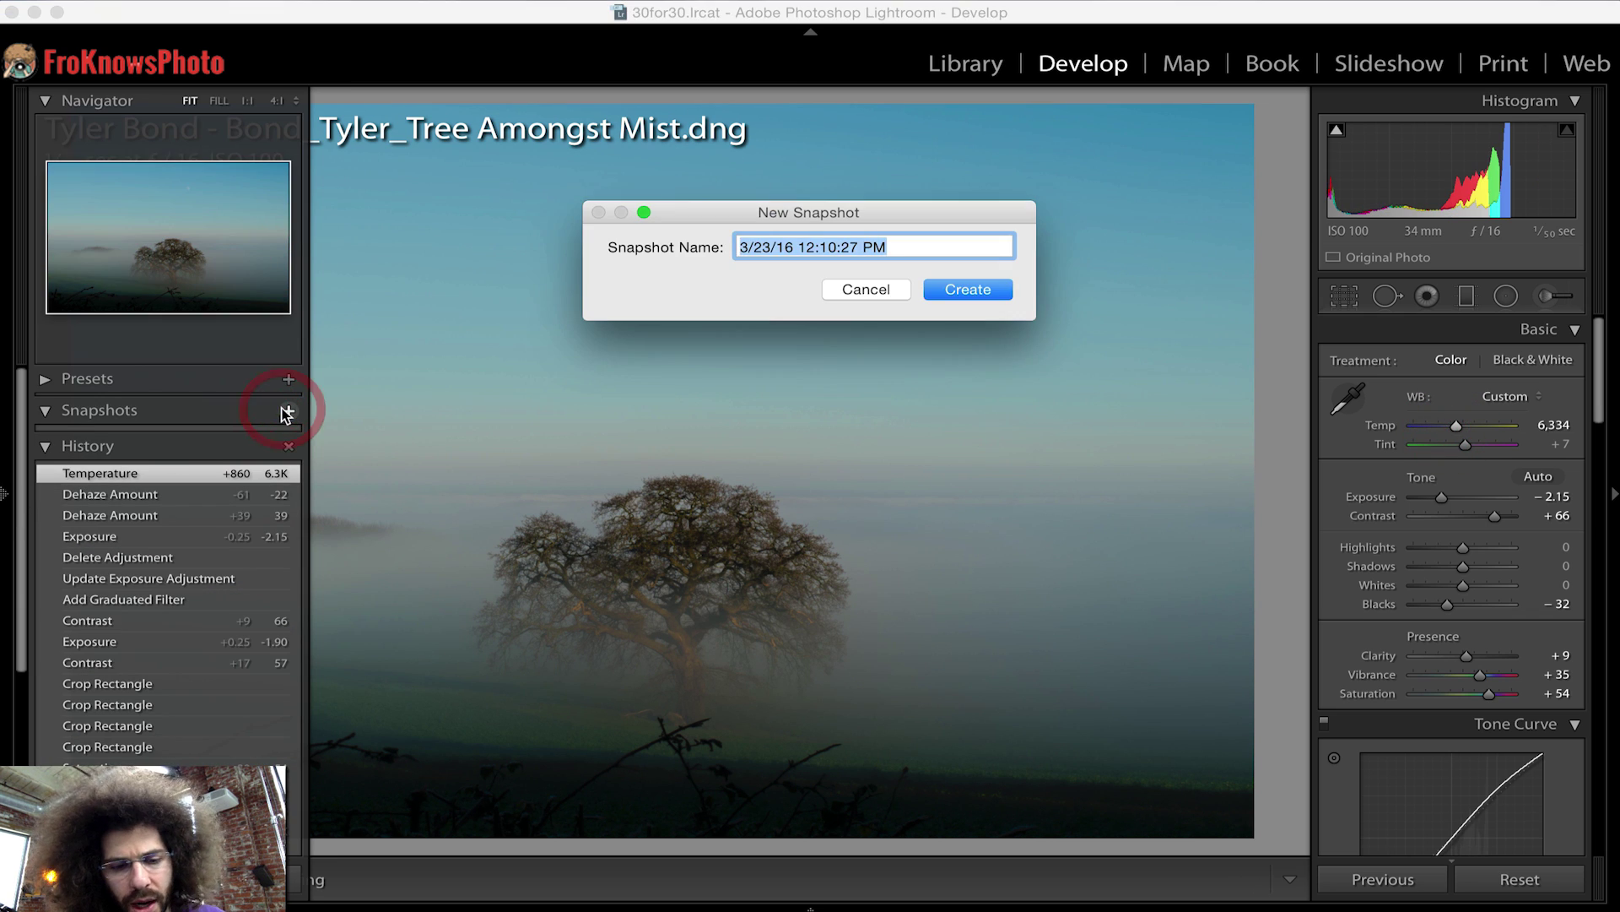
pyautogui.write('1')
pyautogui.press('Return')
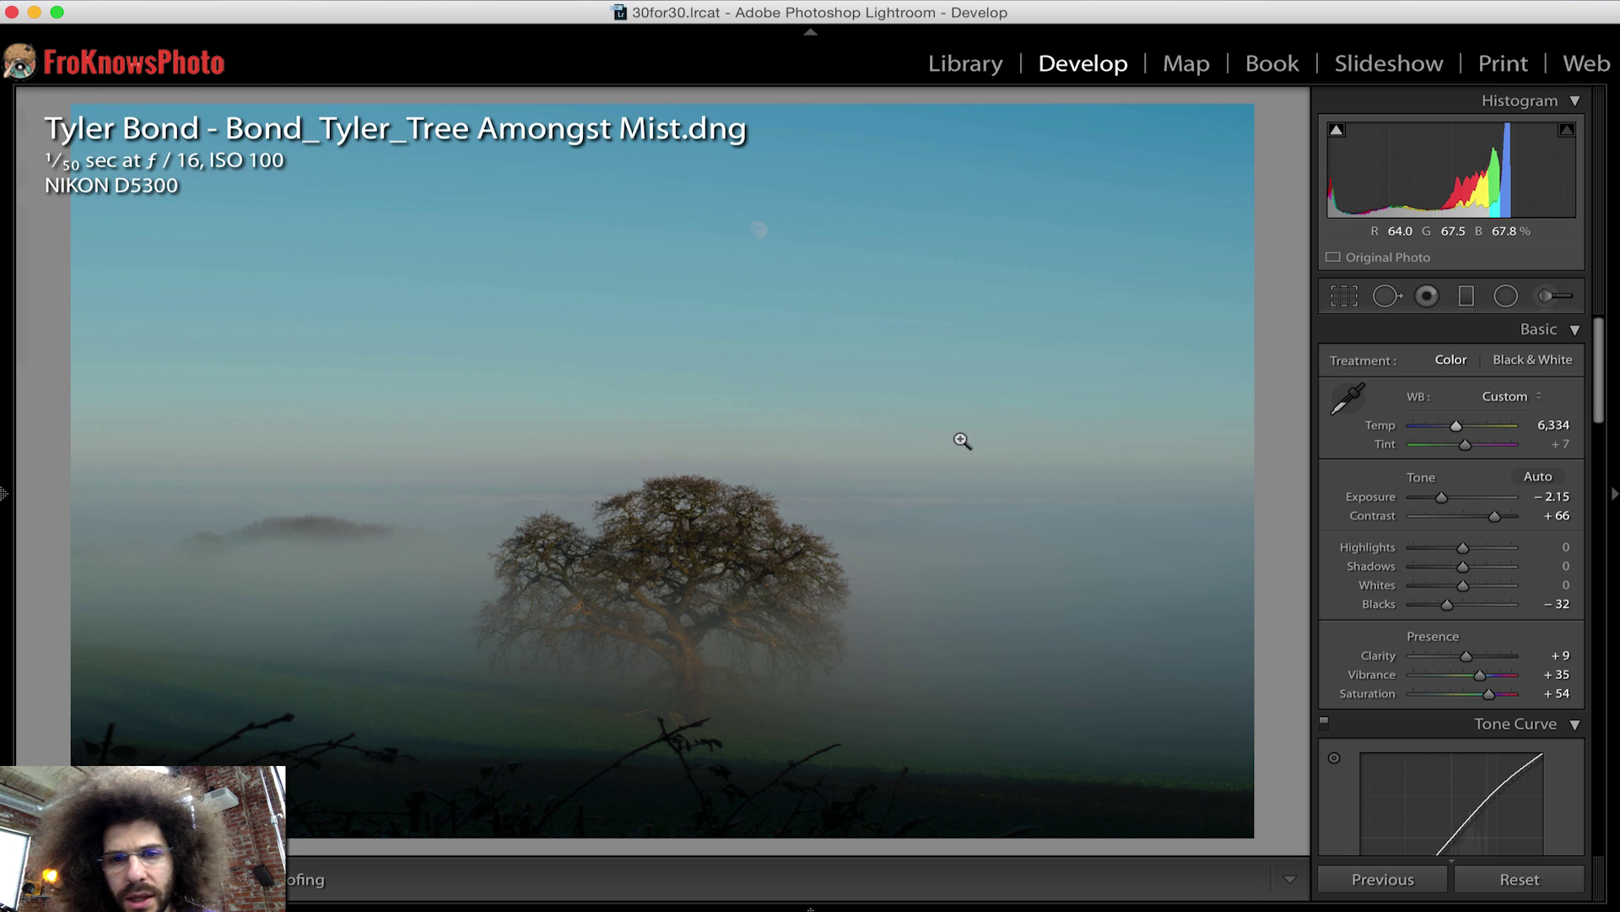
# Raise Dehaze to +12 to clear some of the mist.
pyautogui.scroll(-10, 1497, 604)
pyautogui.scroll(-15, 1497, 604)
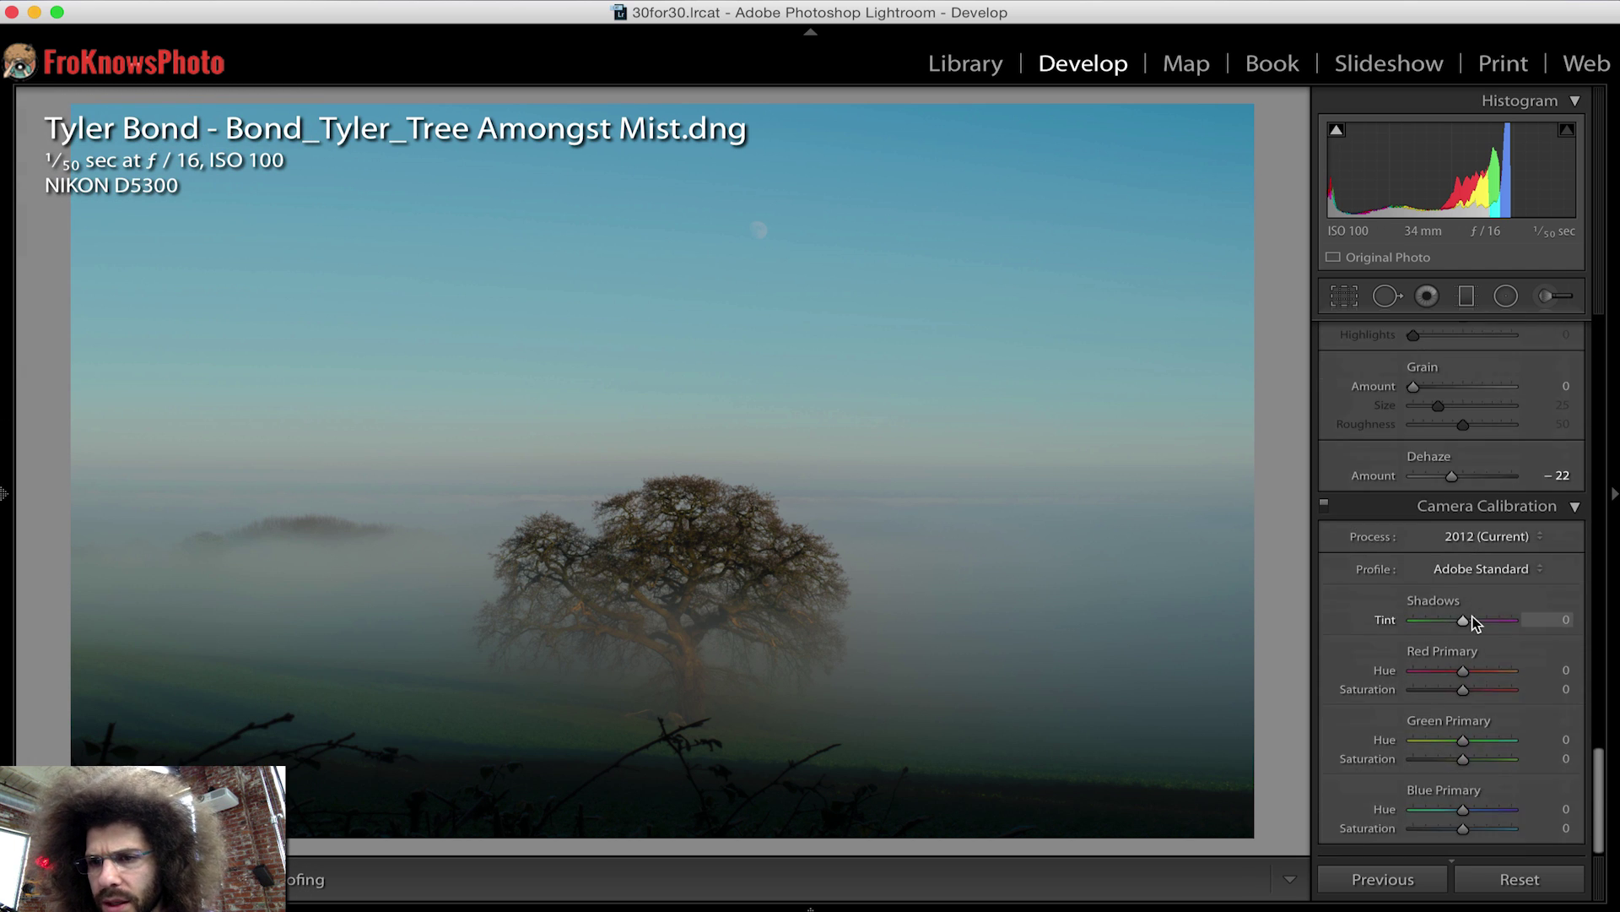
pyautogui.scroll(1, 1474, 623)
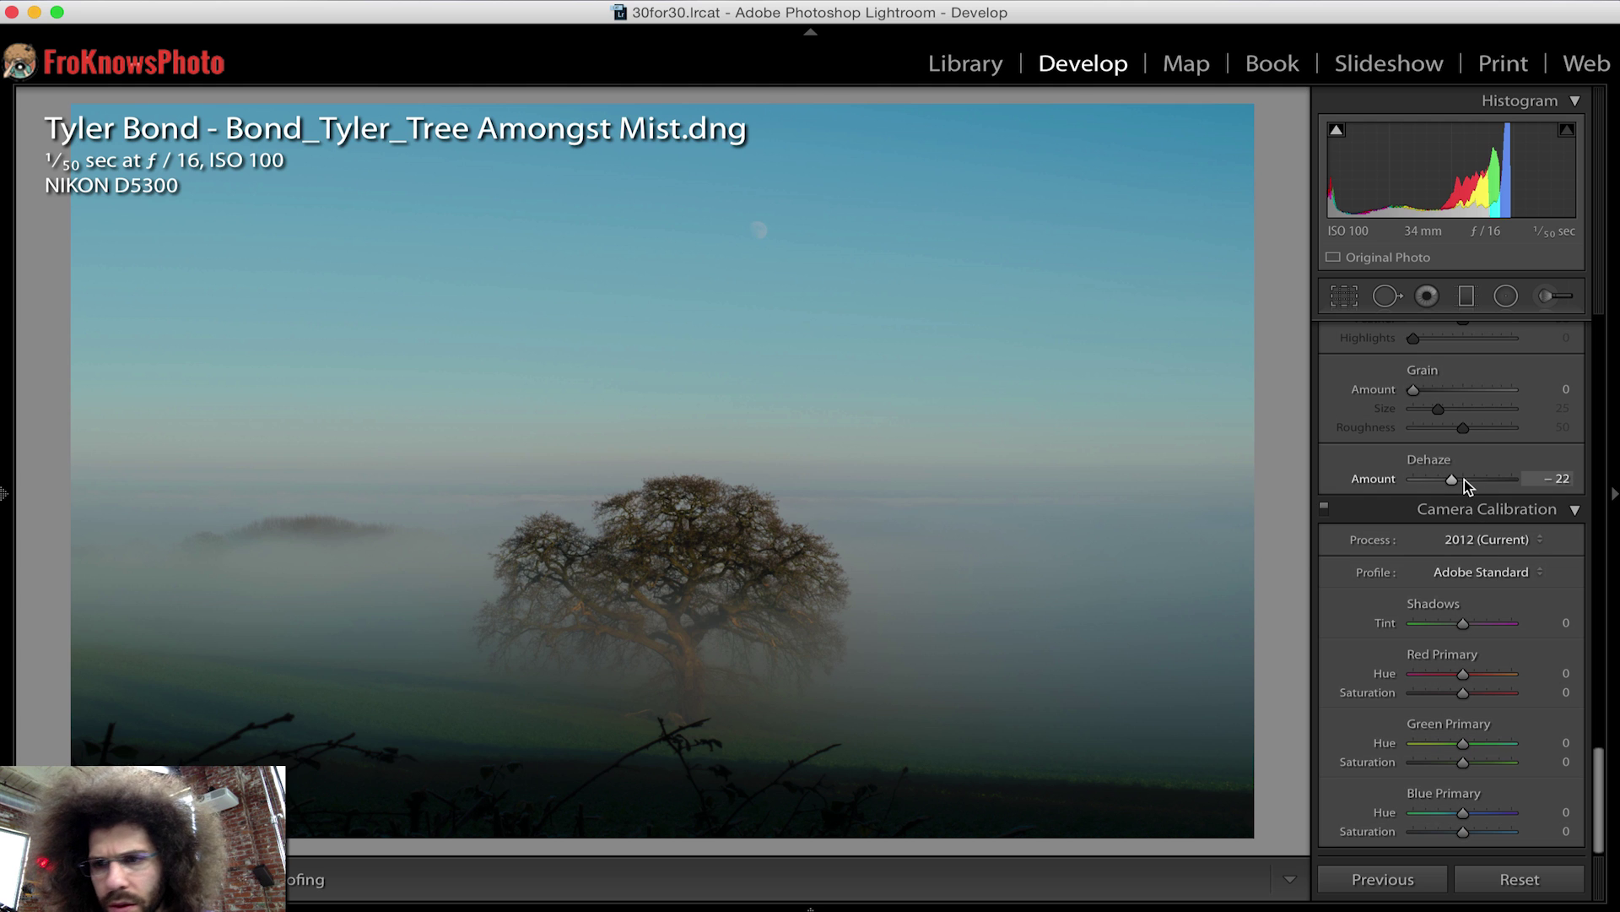
pyautogui.moveTo(1465, 479); pyautogui.dragTo(1471, 480)
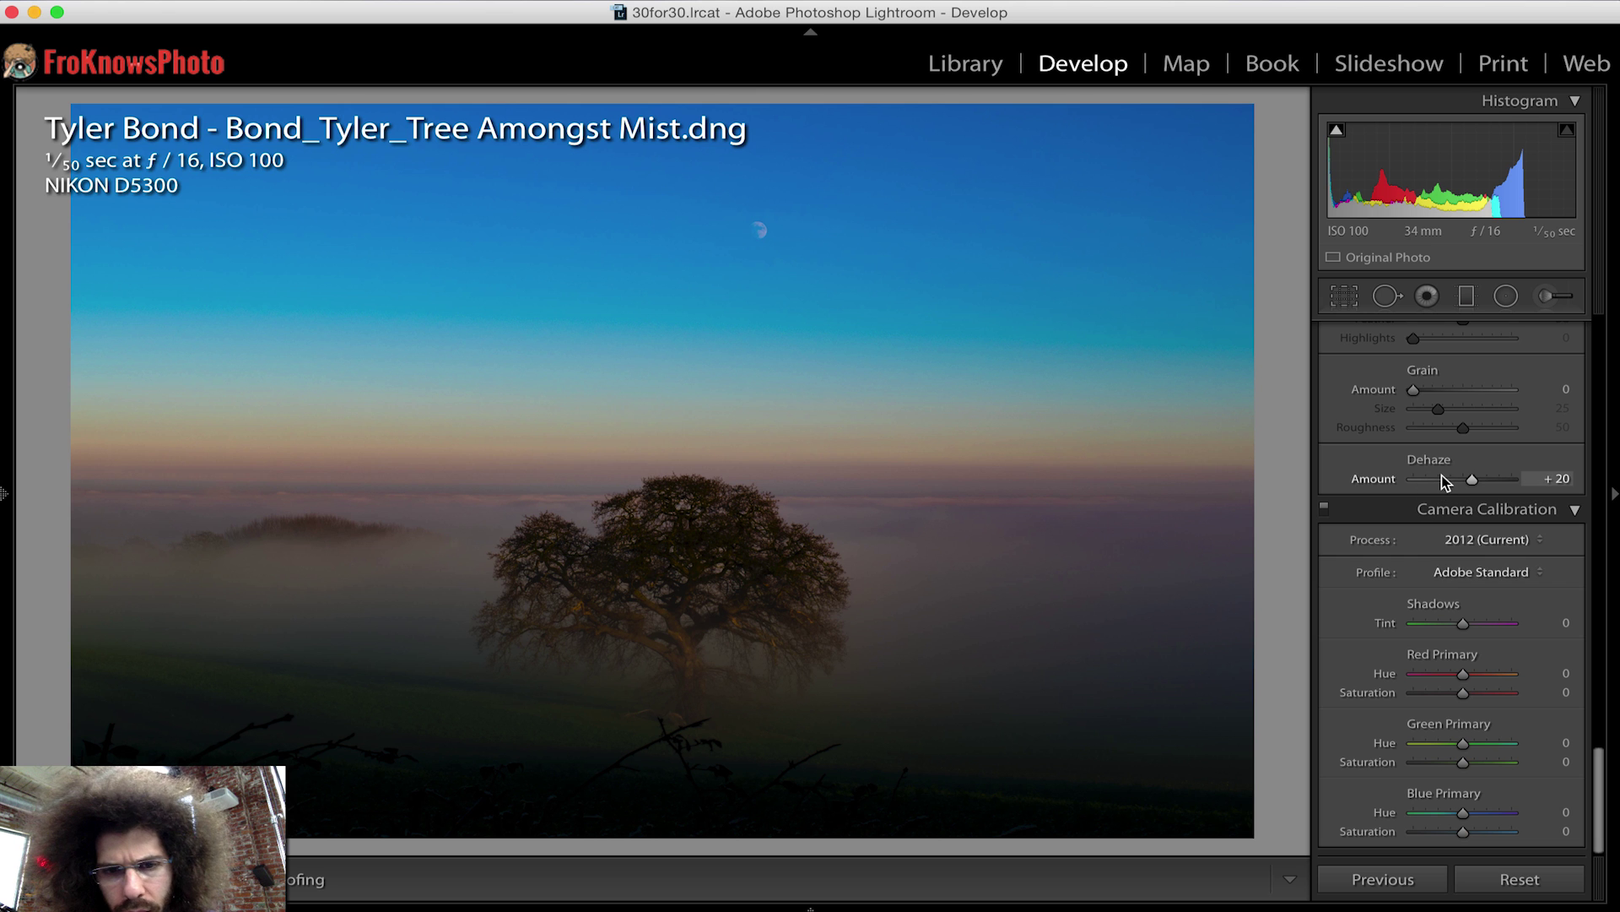
pyautogui.moveTo(1445, 482)
pyautogui.mouseDown()
pyautogui.moveTo(1487, 482)
pyautogui.moveTo(1472, 482)
pyautogui.mouseUp()
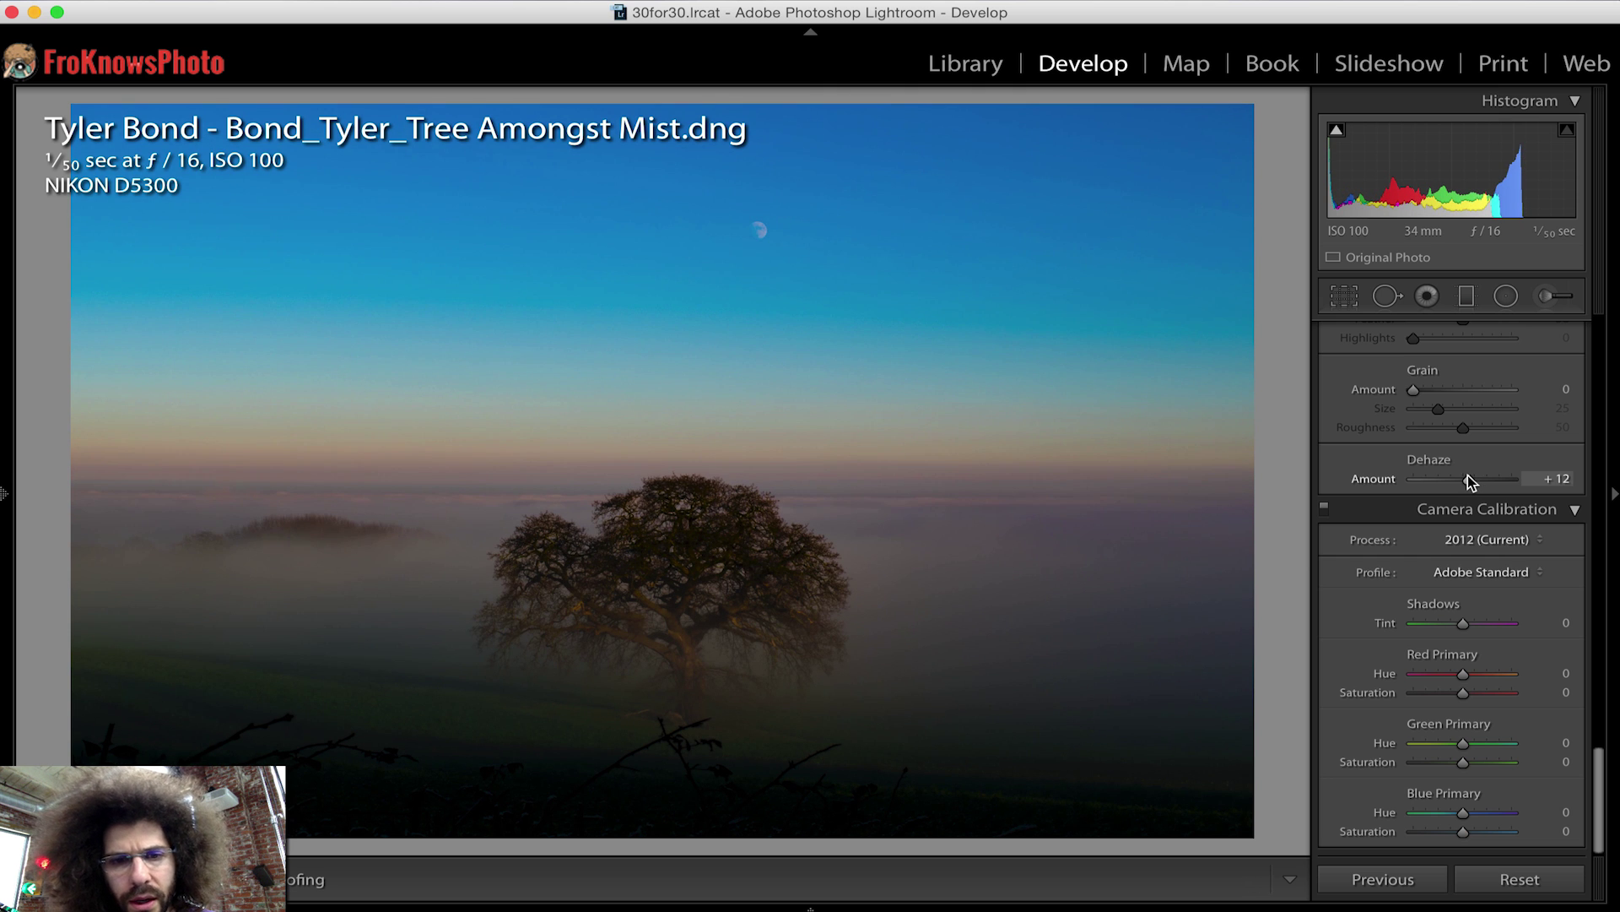
# Set Exposure −1.65, Contrast +90, Vibrance +61 and Saturation +75.
pyautogui.scroll(20, 1465, 514)
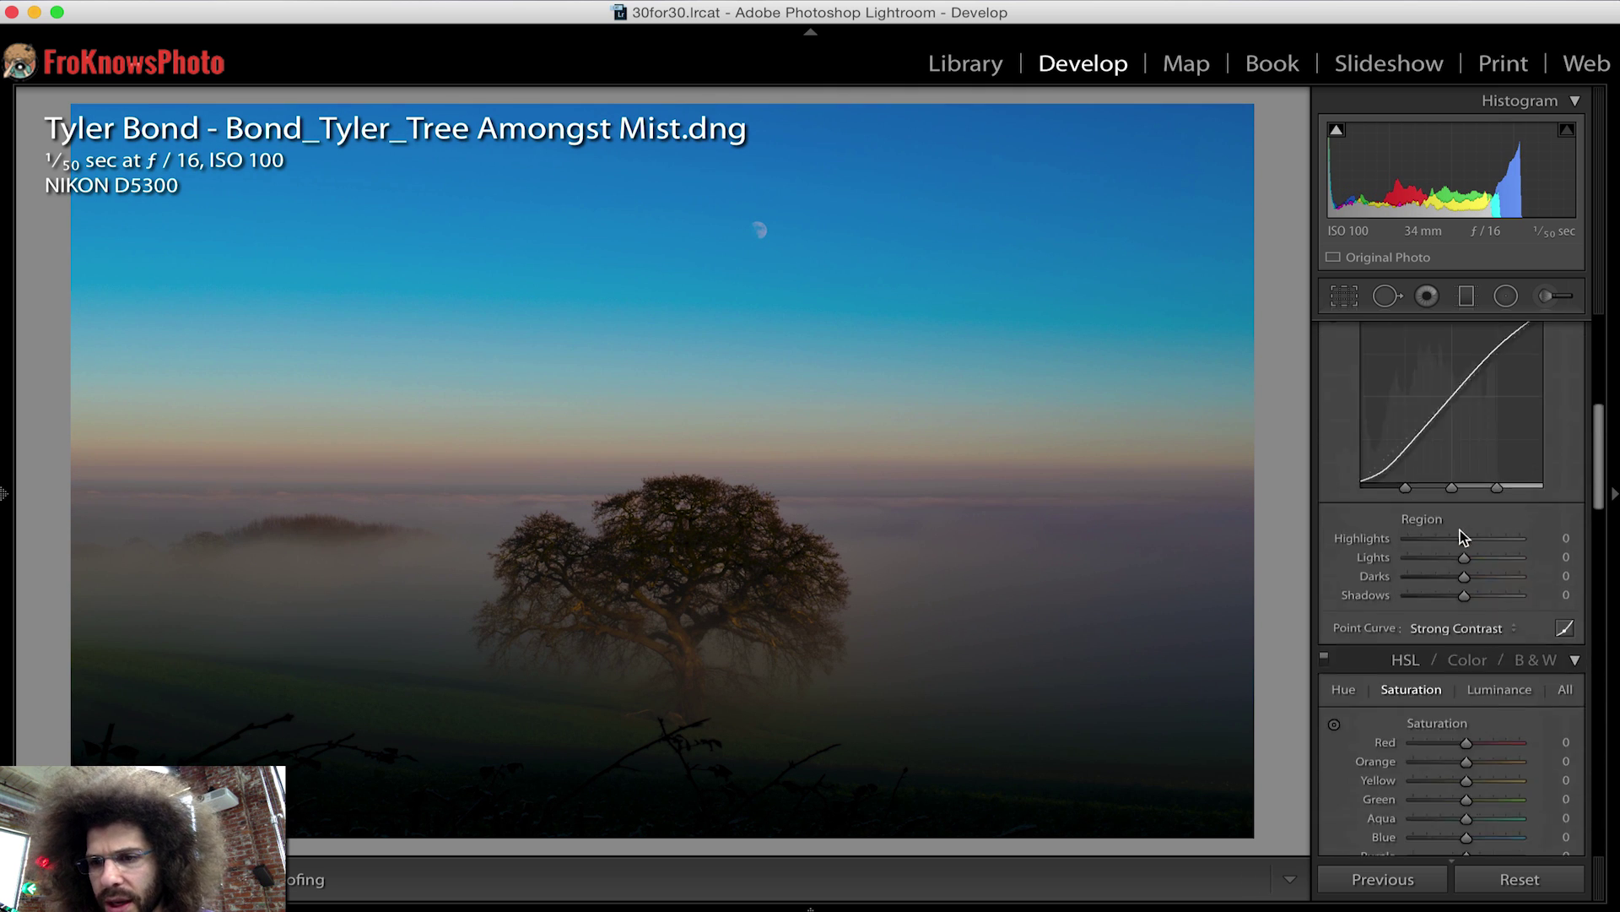
pyautogui.moveTo(1442, 498); pyautogui.dragTo(1507, 514)
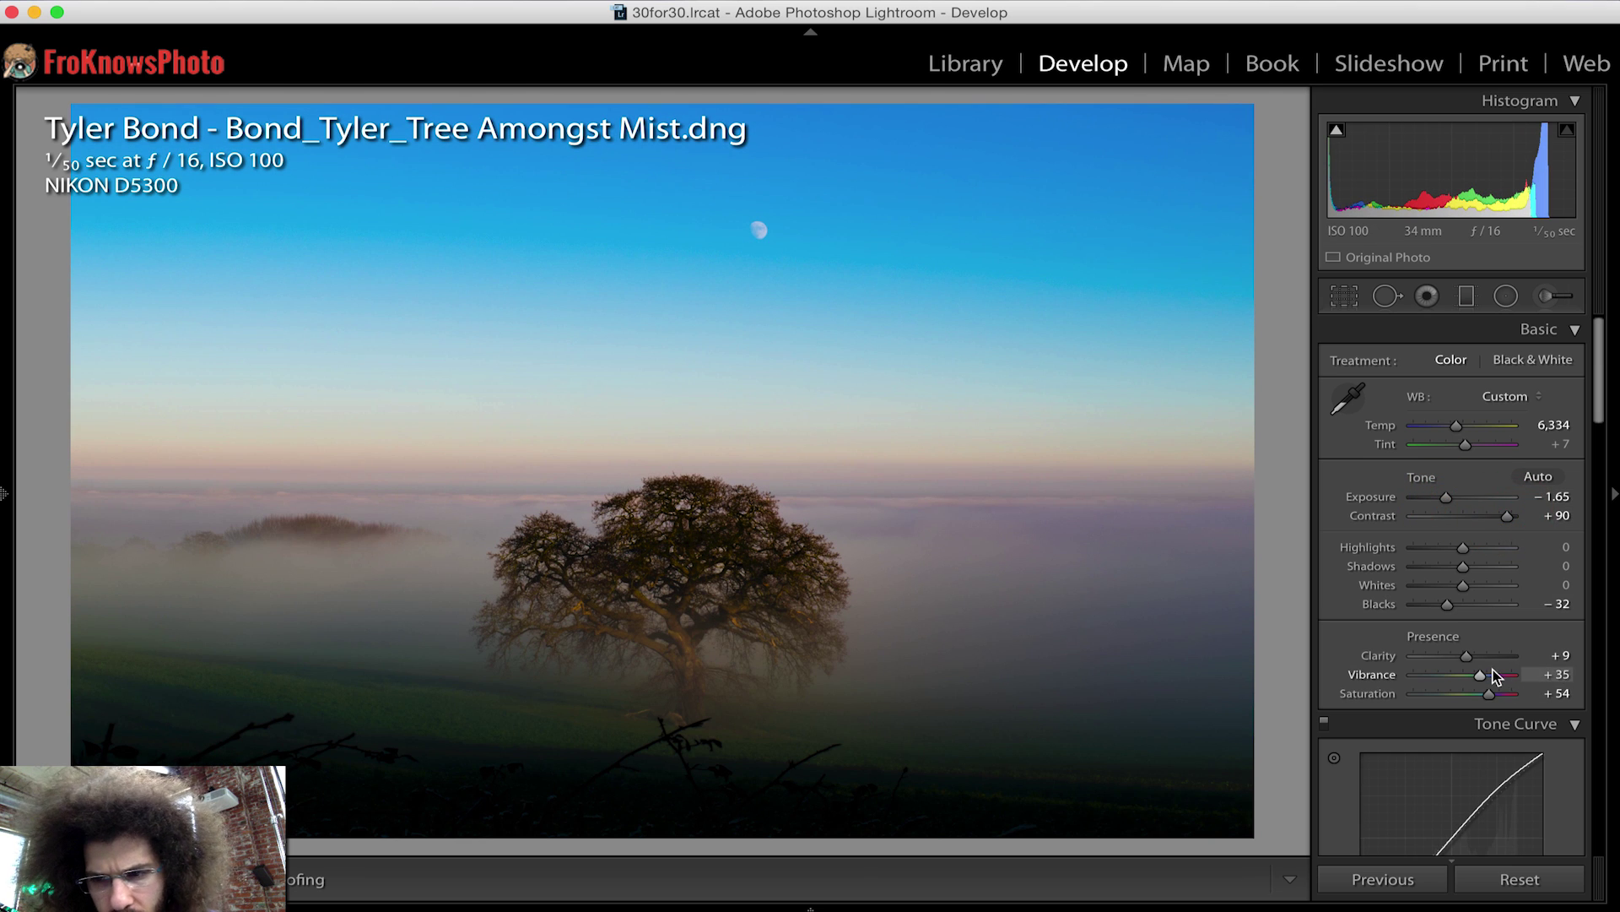
pyautogui.click(1492, 672)
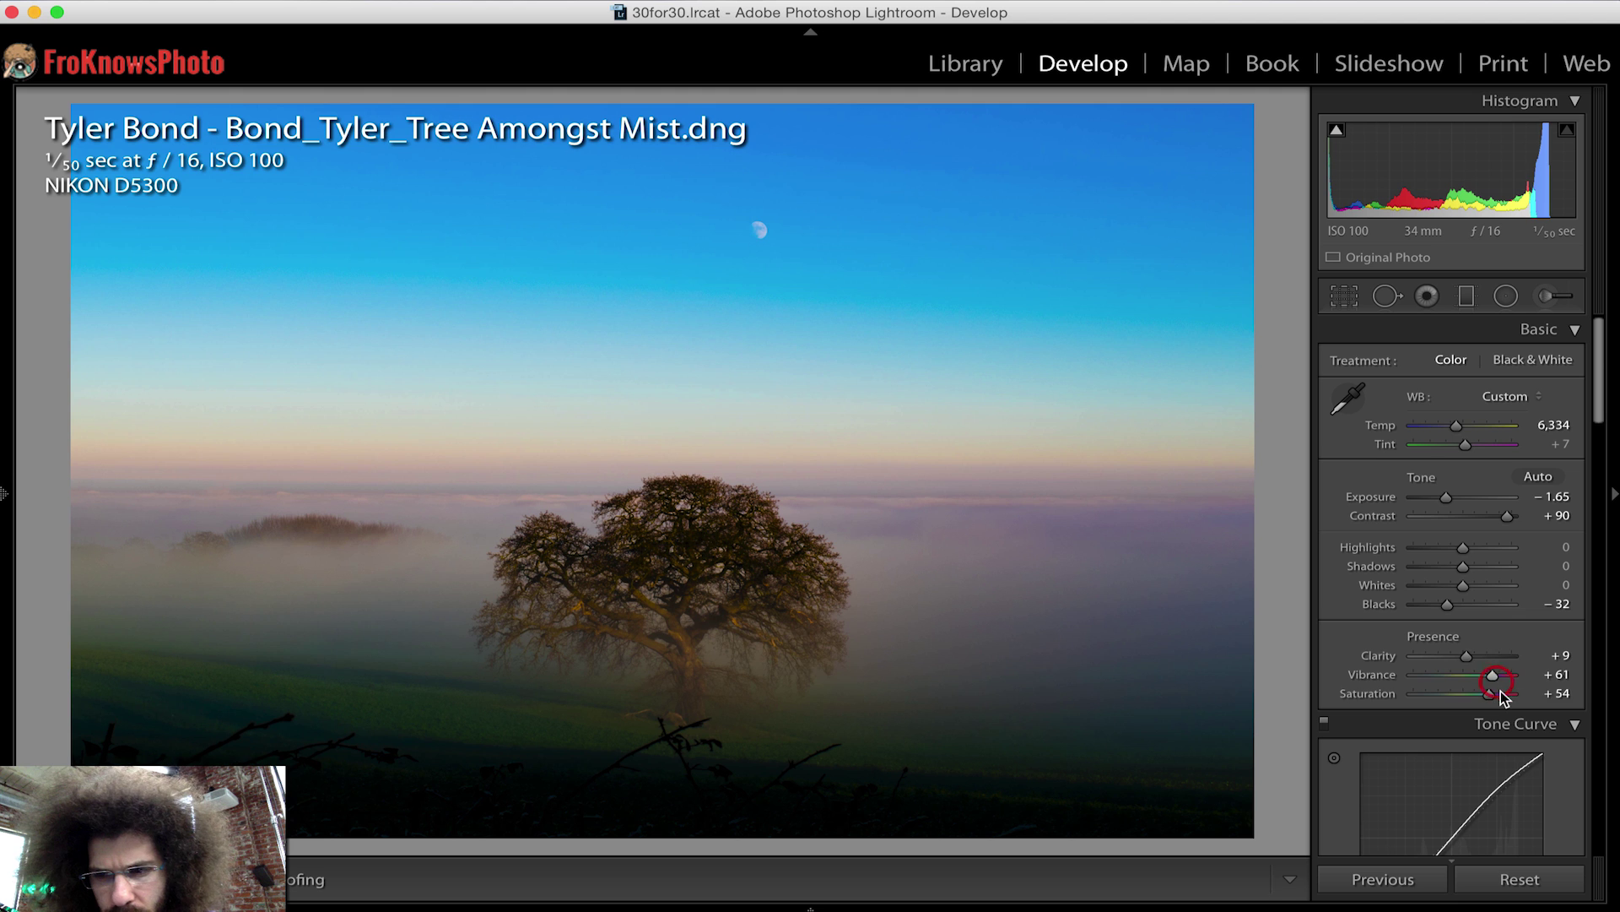
pyautogui.click(1500, 693)
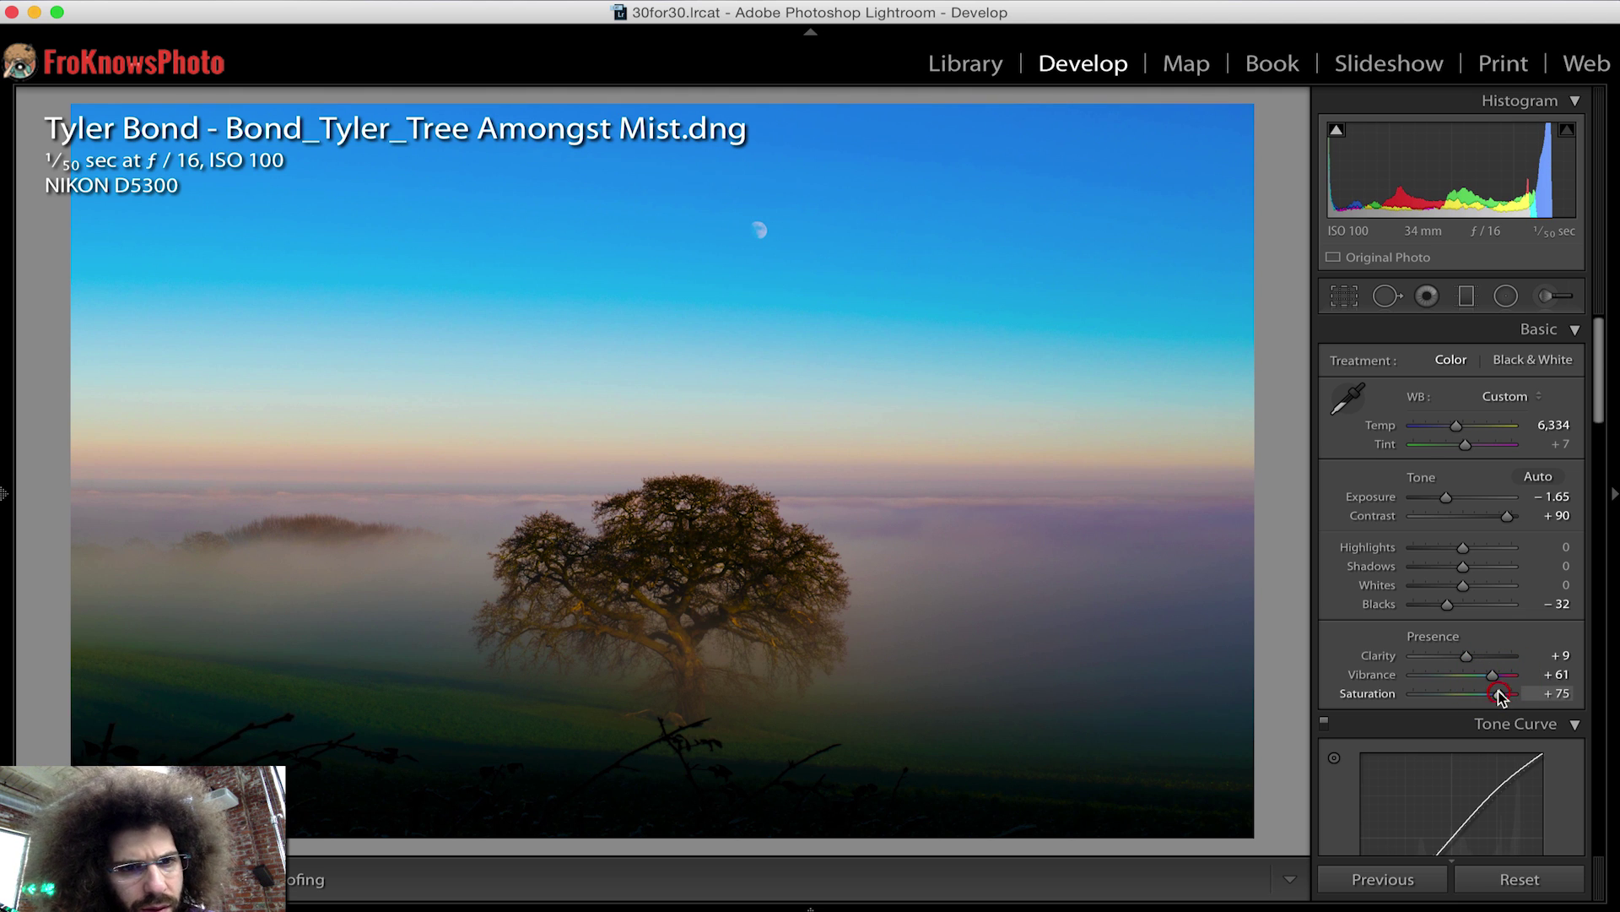
pyautogui.click(1359, 302)
# Crop to a tall portrait frame around the tree and moon, apply it, then undo.
pyautogui.moveTo(1122, 181); pyautogui.dragTo(851, 211)
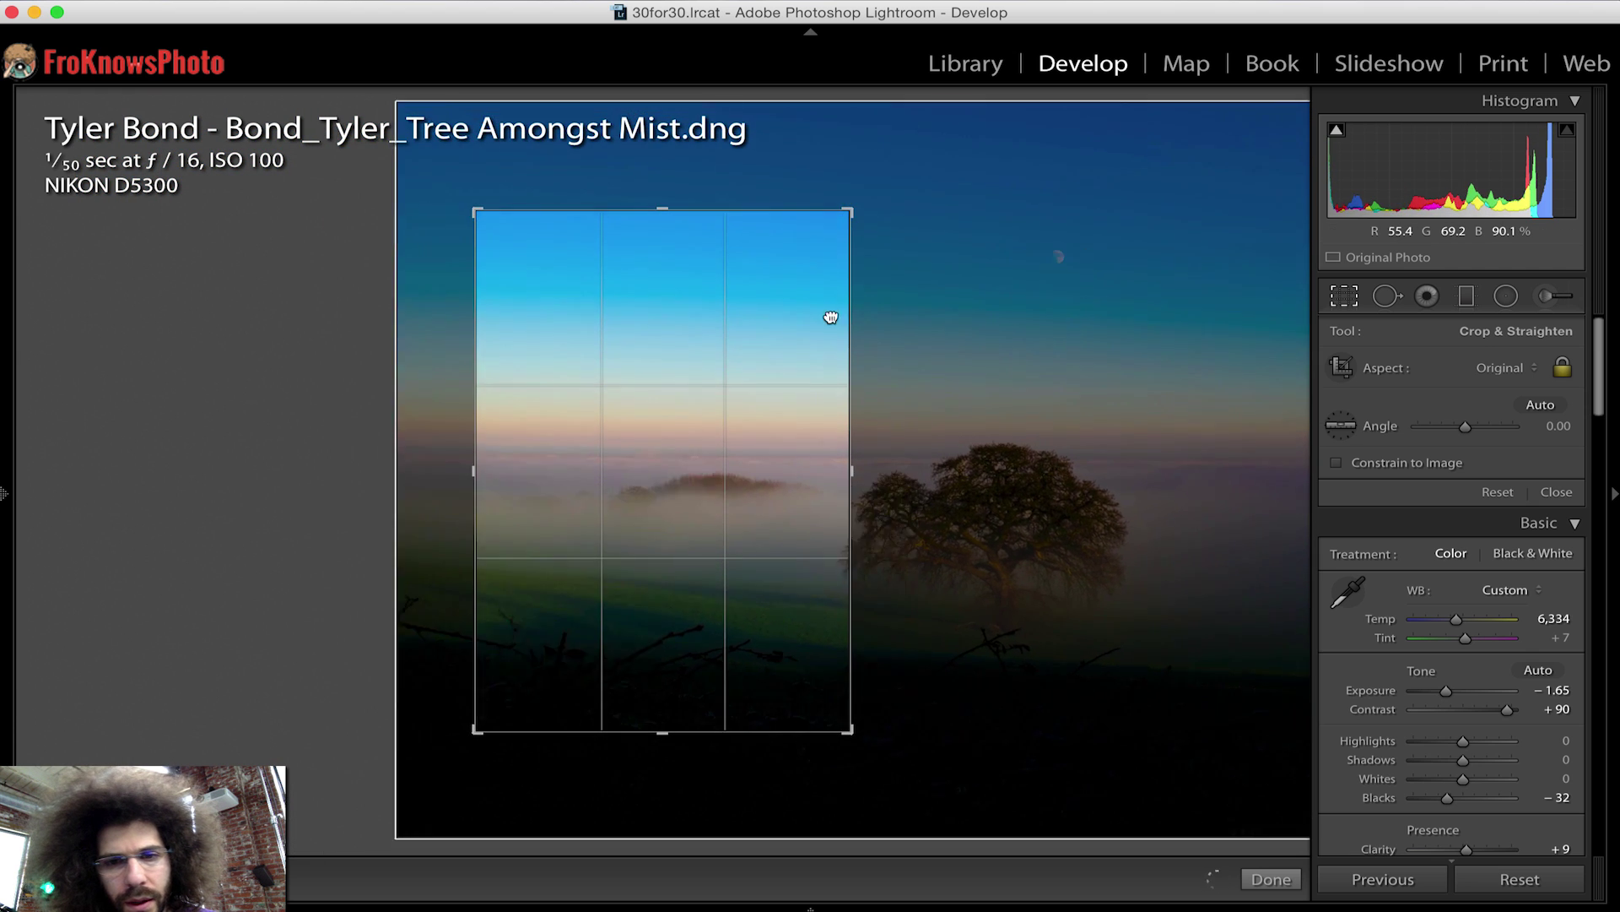
pyautogui.moveTo(831, 317); pyautogui.dragTo(459, 341)
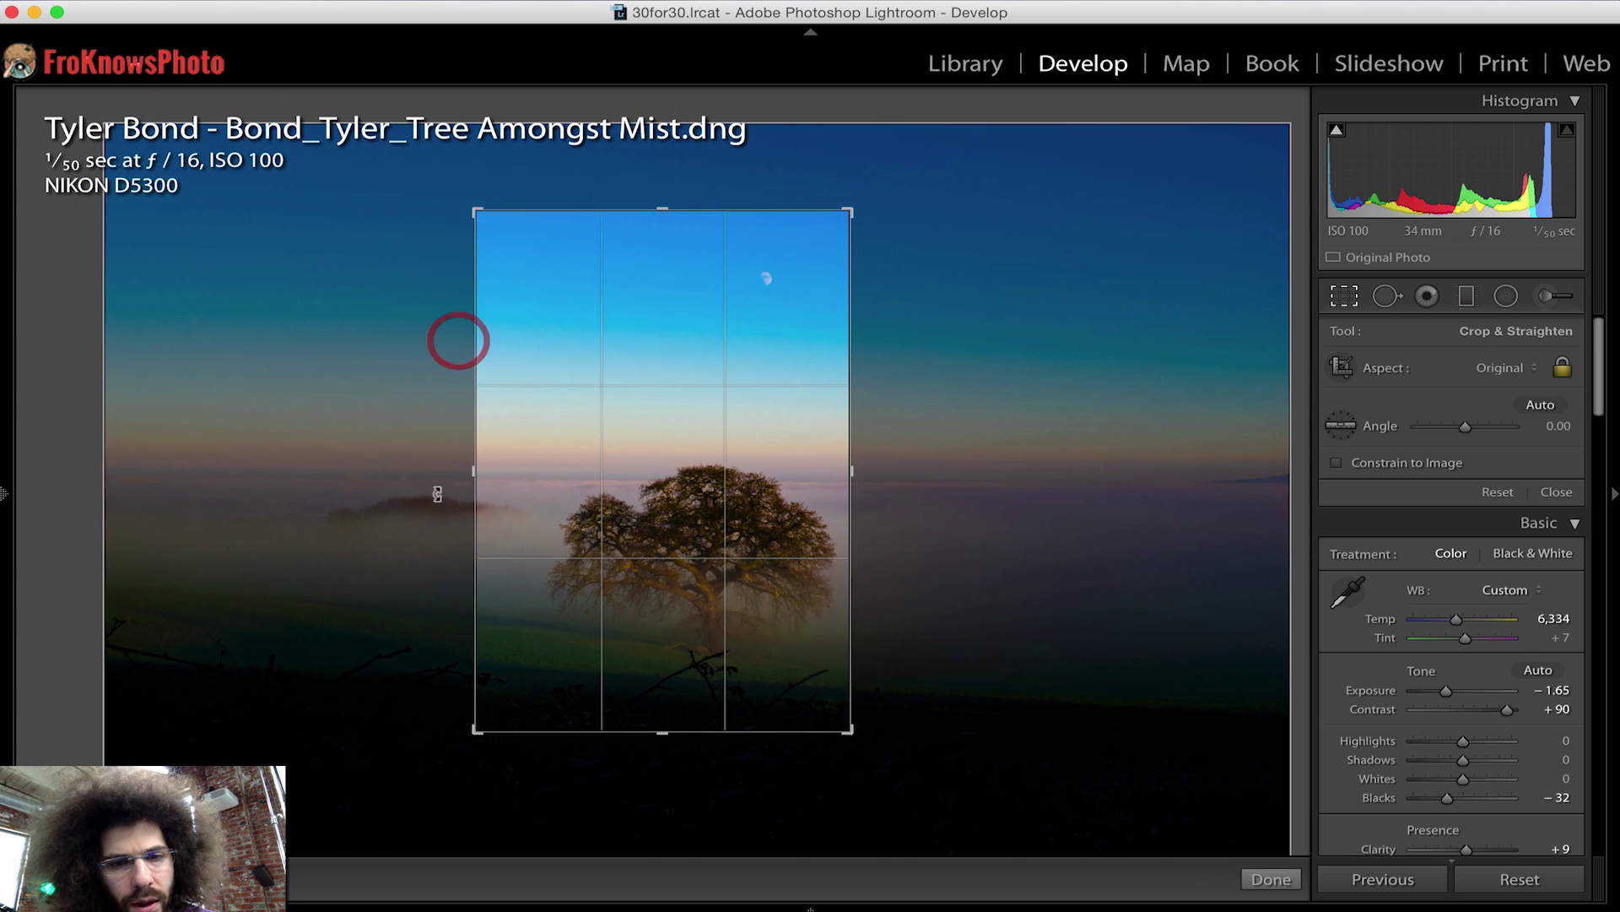
pyautogui.moveTo(473, 210); pyautogui.dragTo(492, 227)
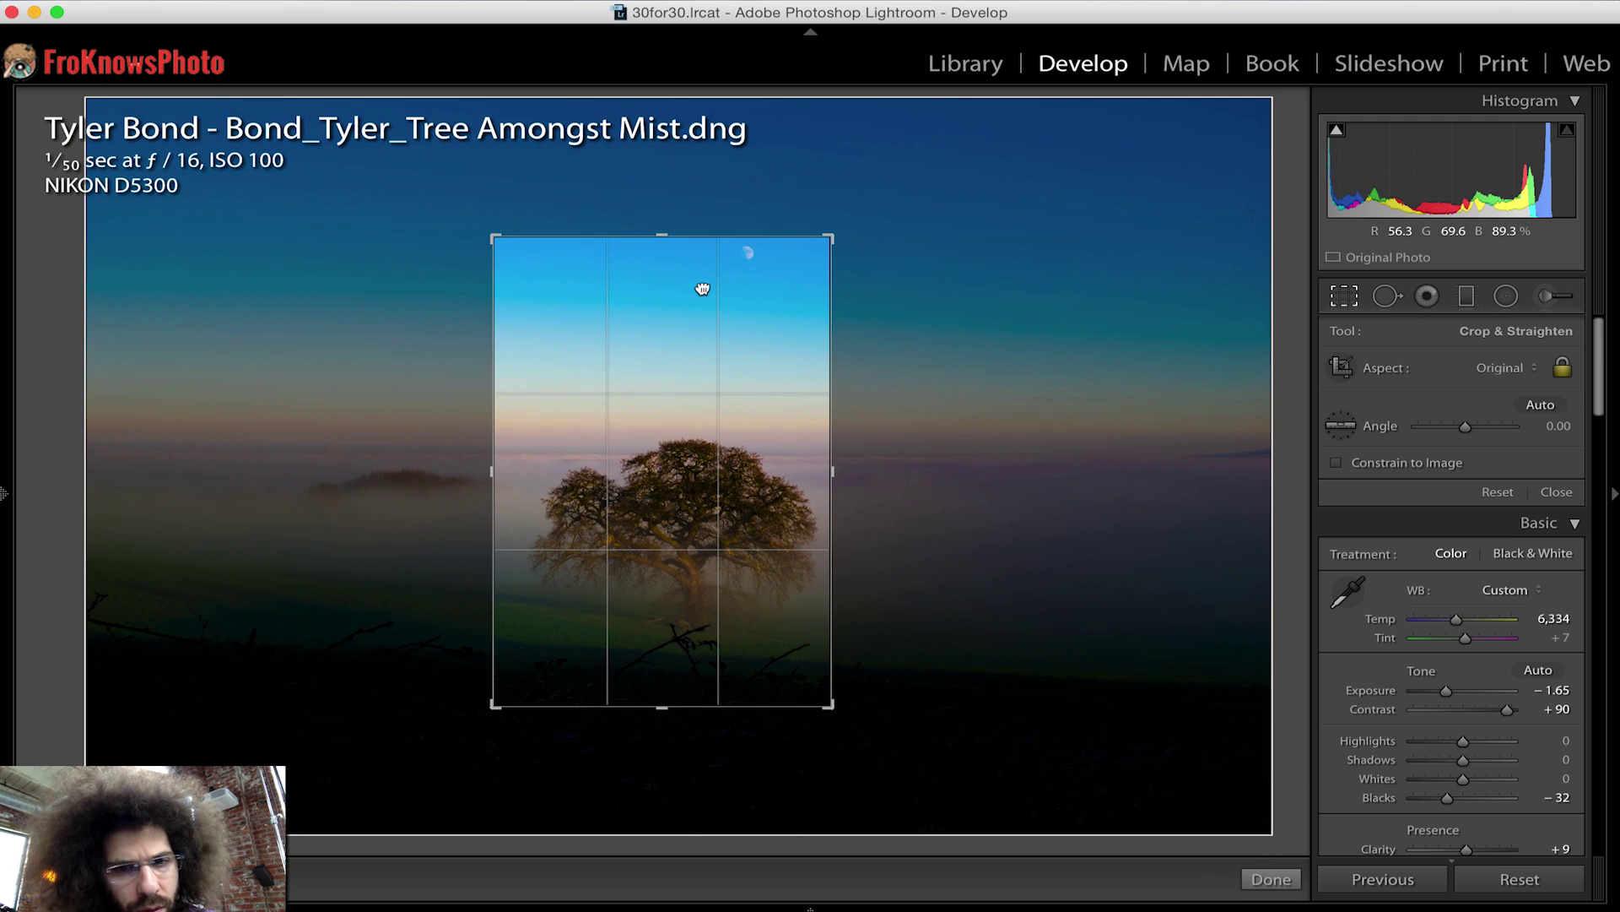
pyautogui.moveTo(688, 292); pyautogui.dragTo(689, 312)
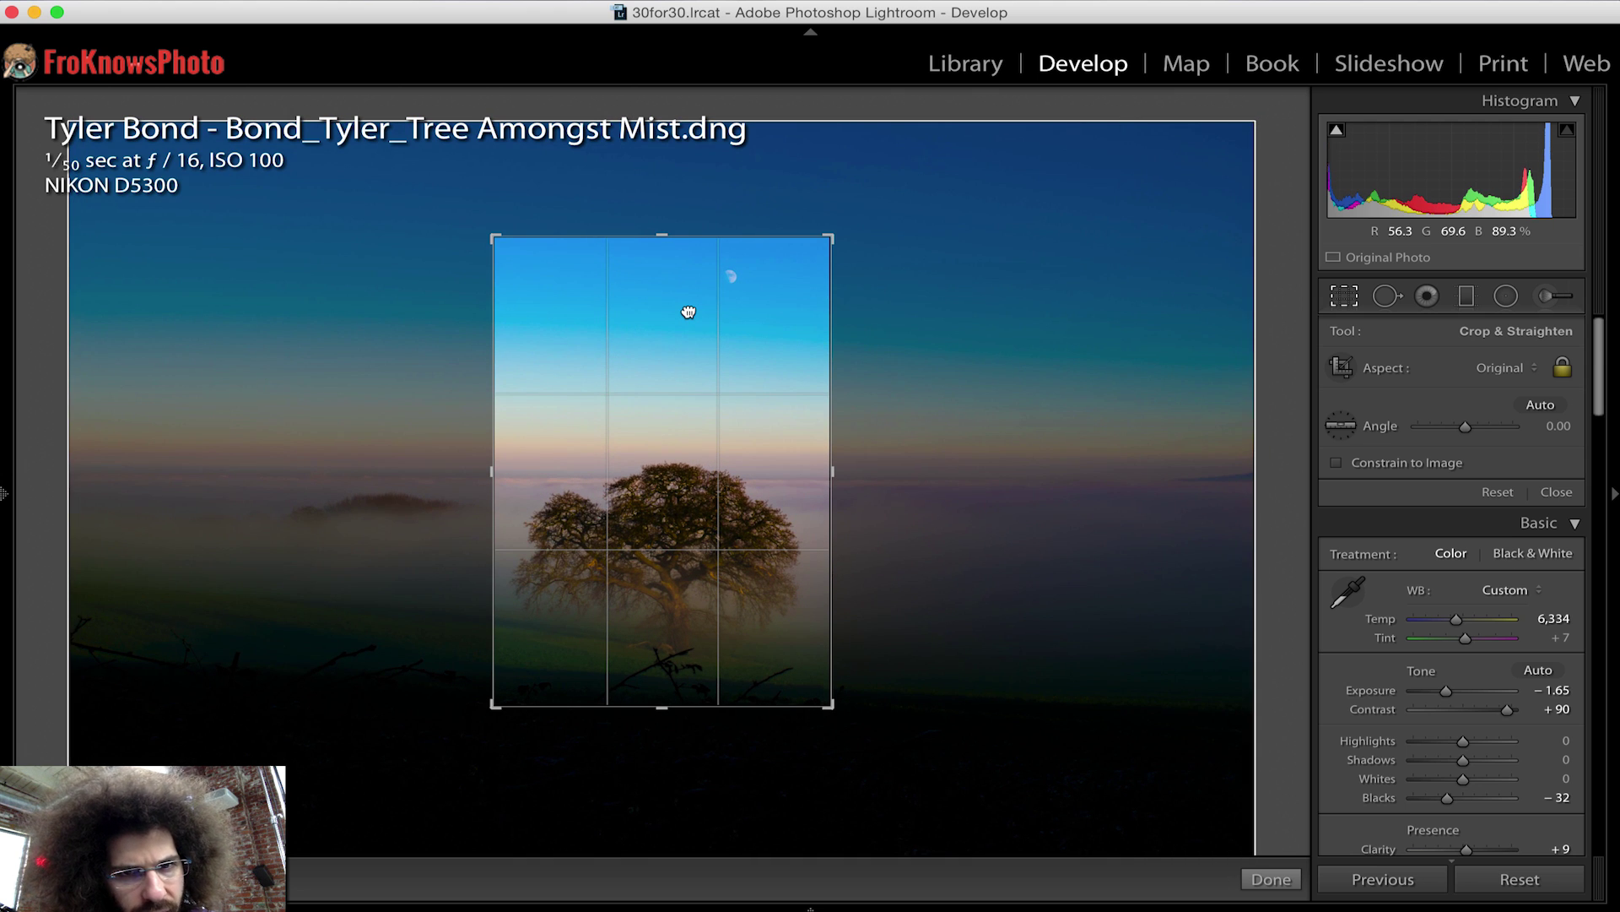
pyautogui.moveTo(688, 310); pyautogui.dragTo(690, 313)
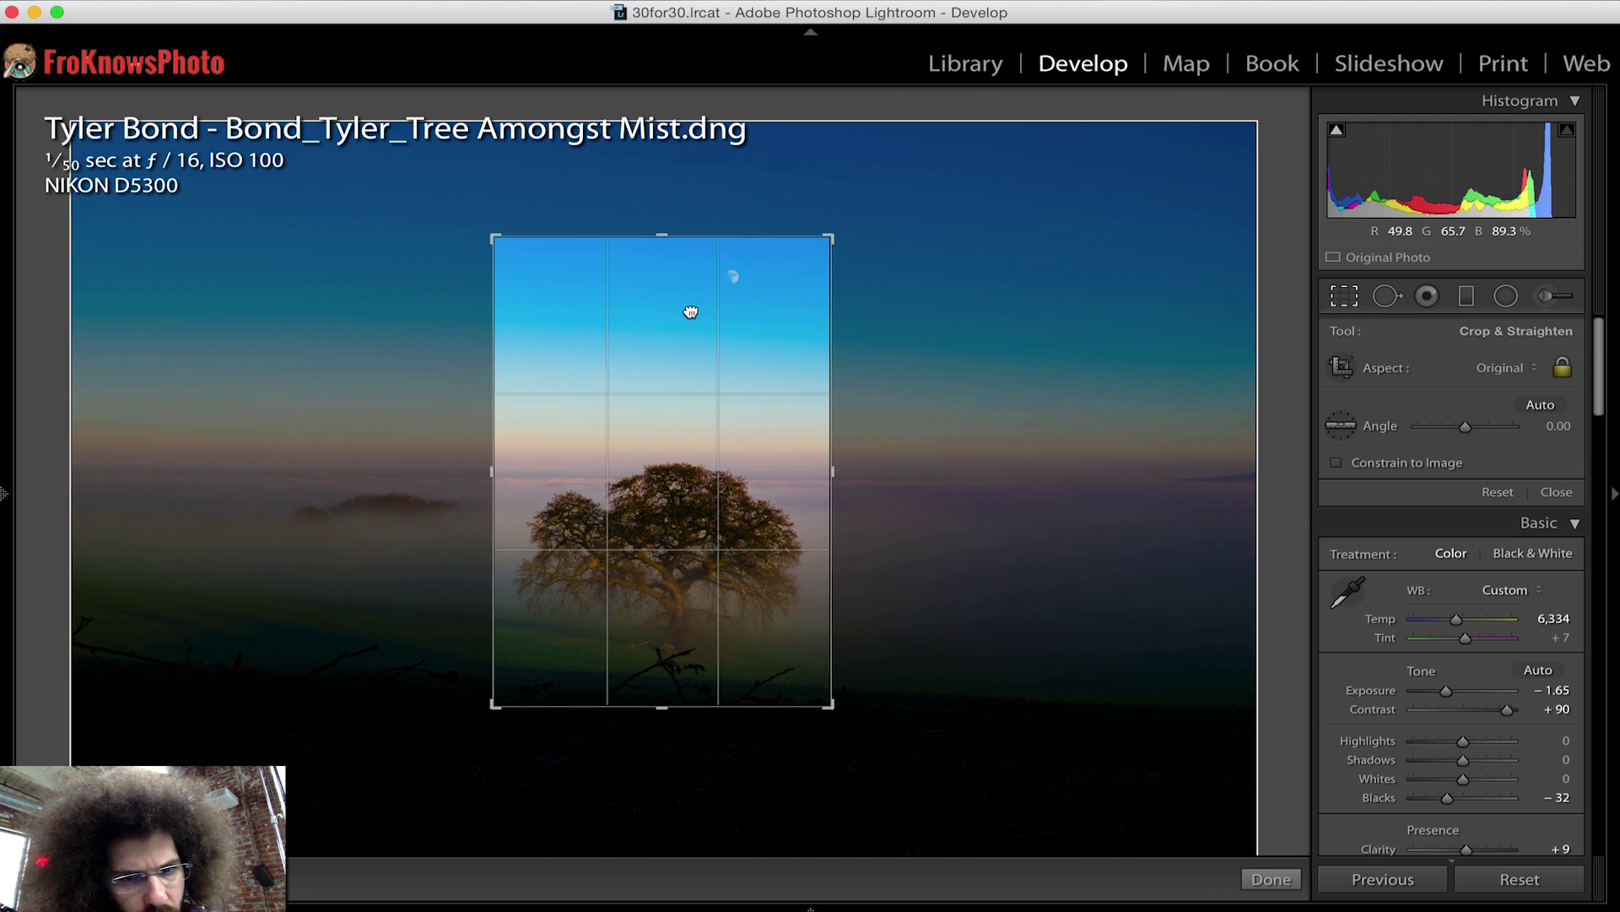
pyautogui.press('Return')
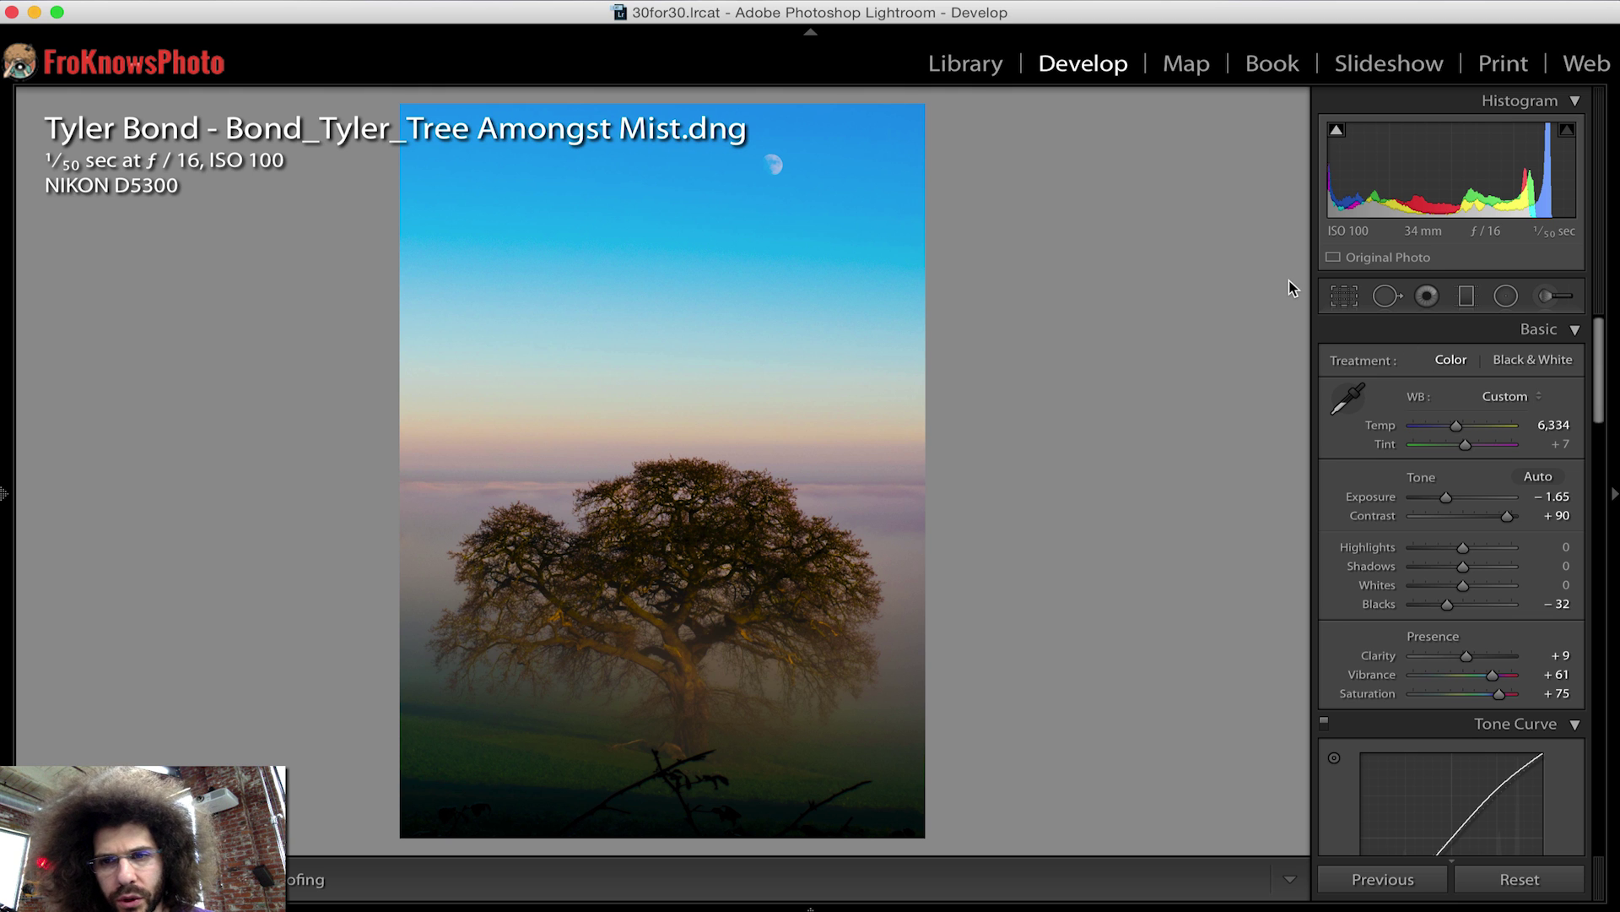
pyautogui.press('super+z')
pyautogui.press('super+z')
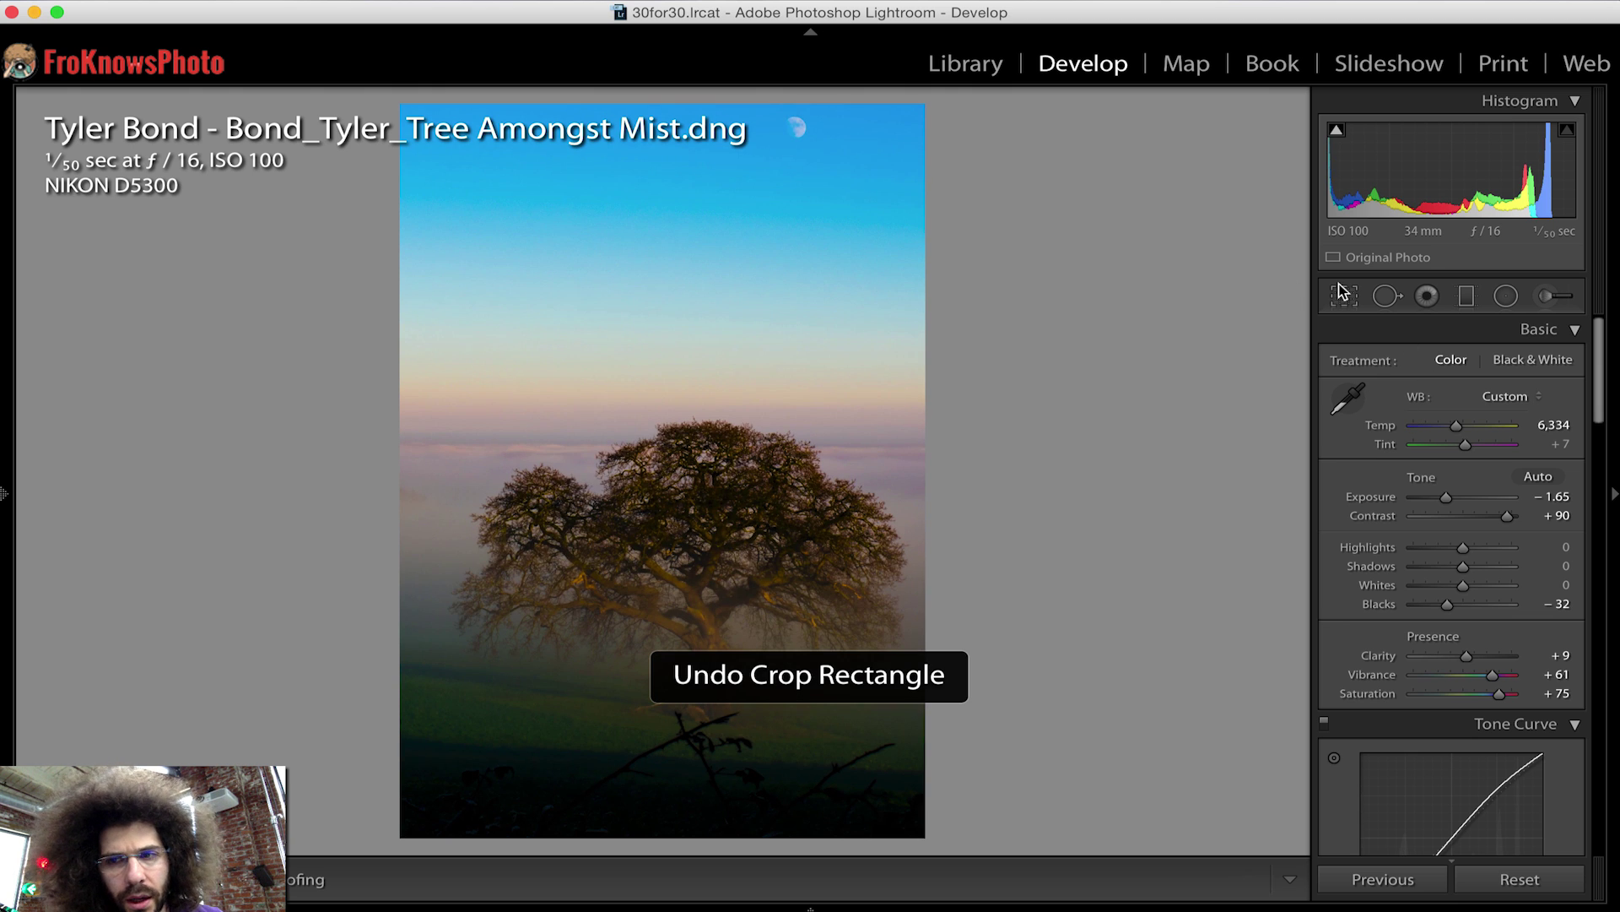
# Crop at As Shot aspect to a landscape frame around the tree and moon.
pyautogui.click(1345, 296)
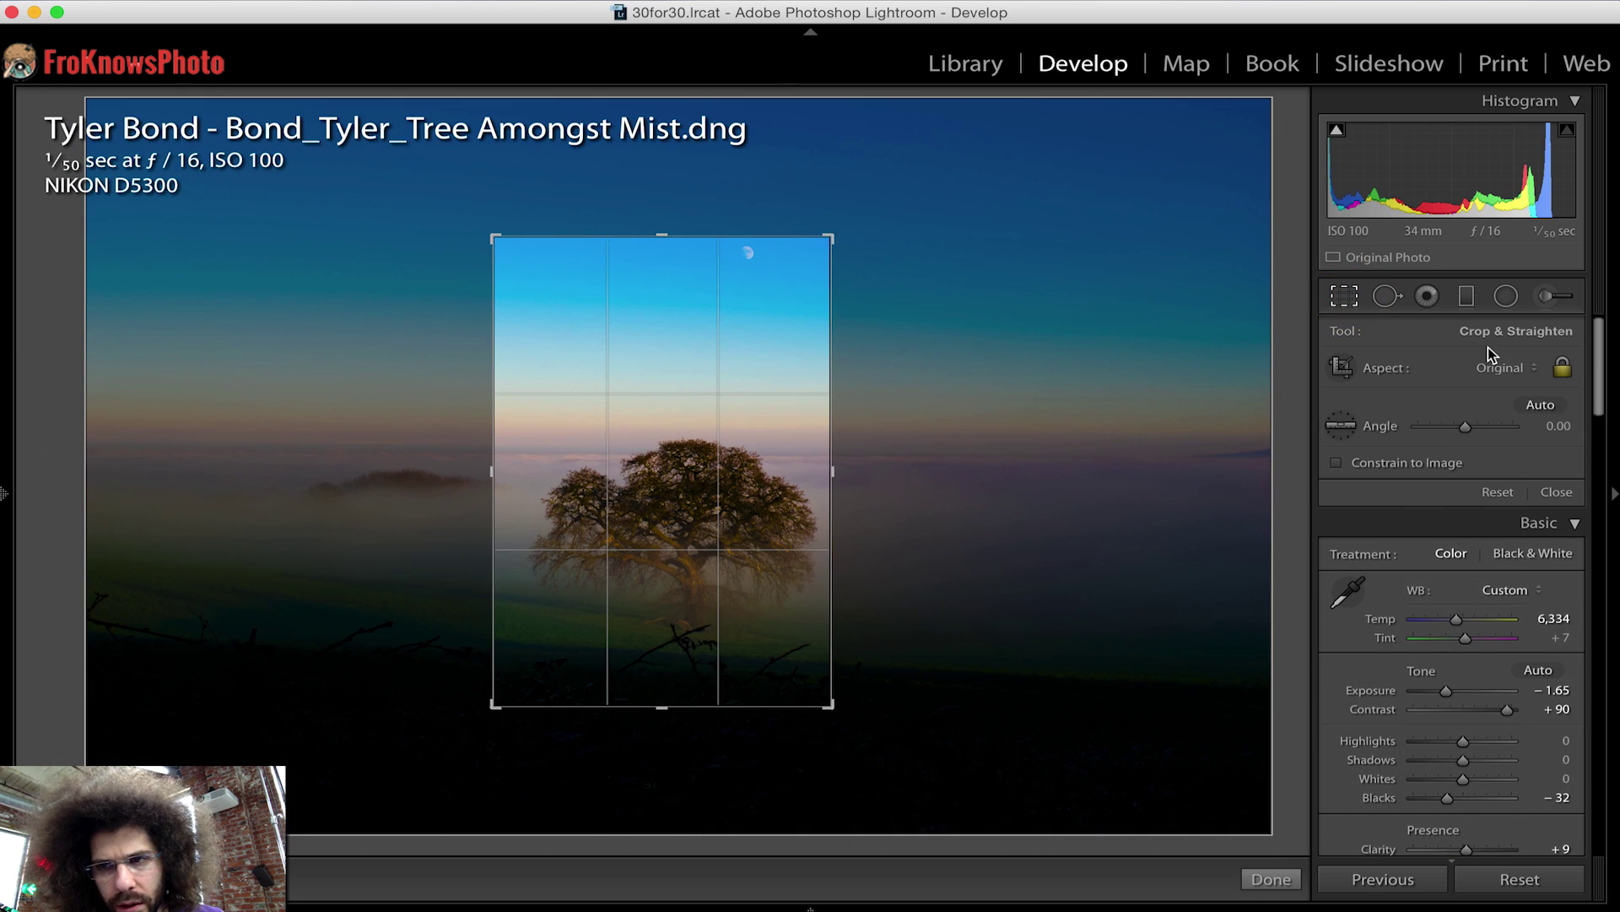
pyautogui.click(1487, 371)
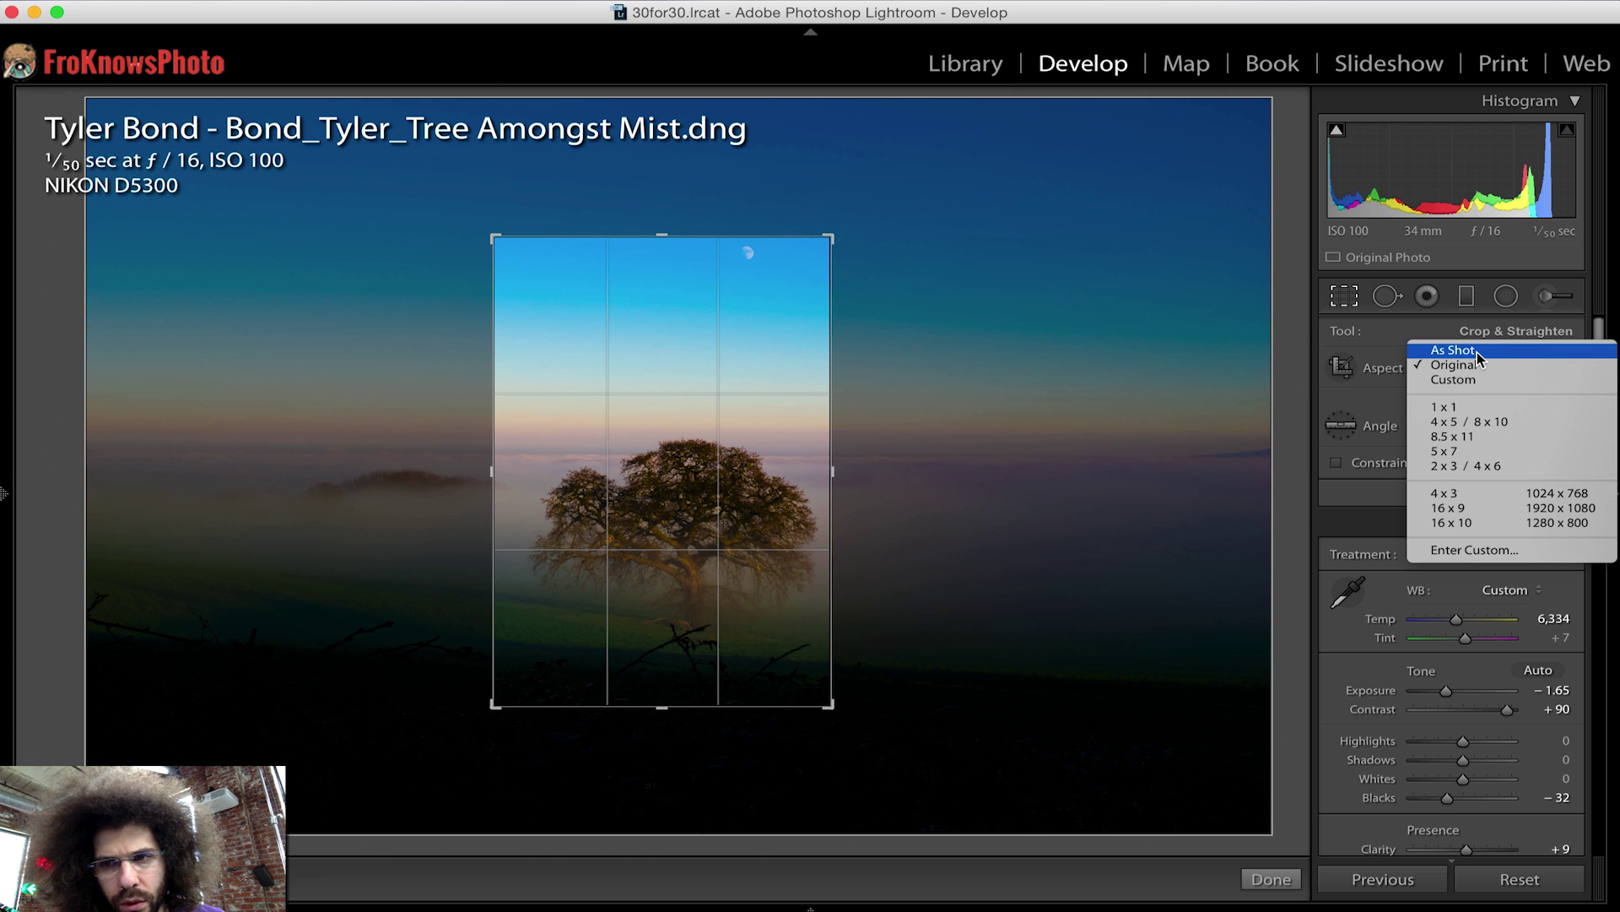
pyautogui.click(1473, 352)
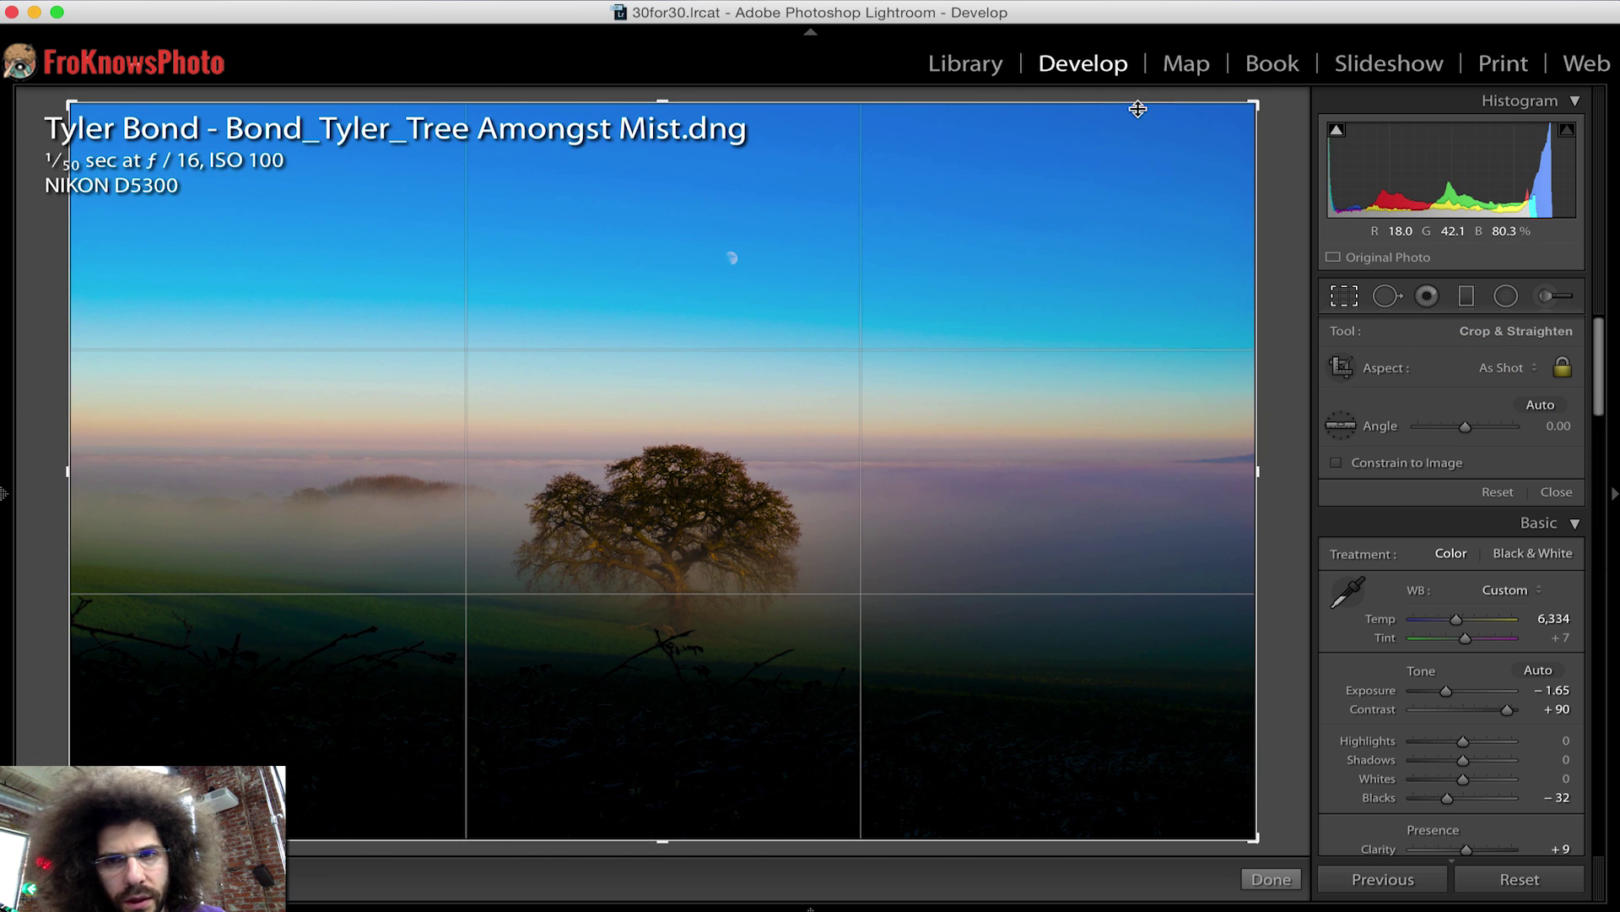
pyautogui.moveTo(1251, 101); pyautogui.dragTo(1123, 181)
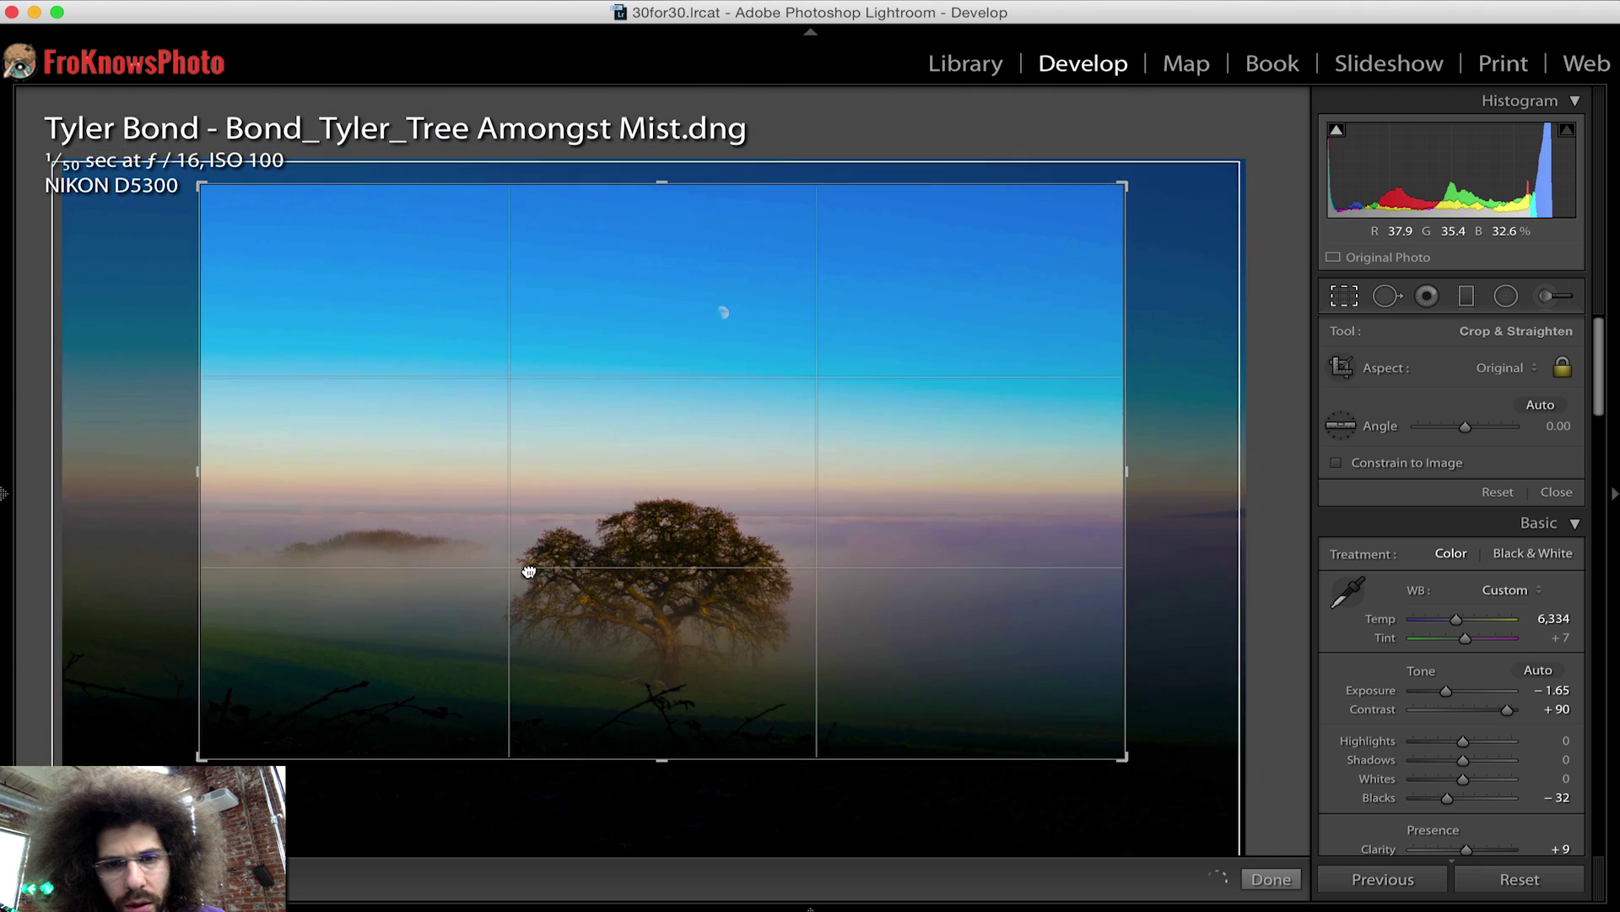
pyautogui.moveTo(529, 572); pyautogui.dragTo(554, 523)
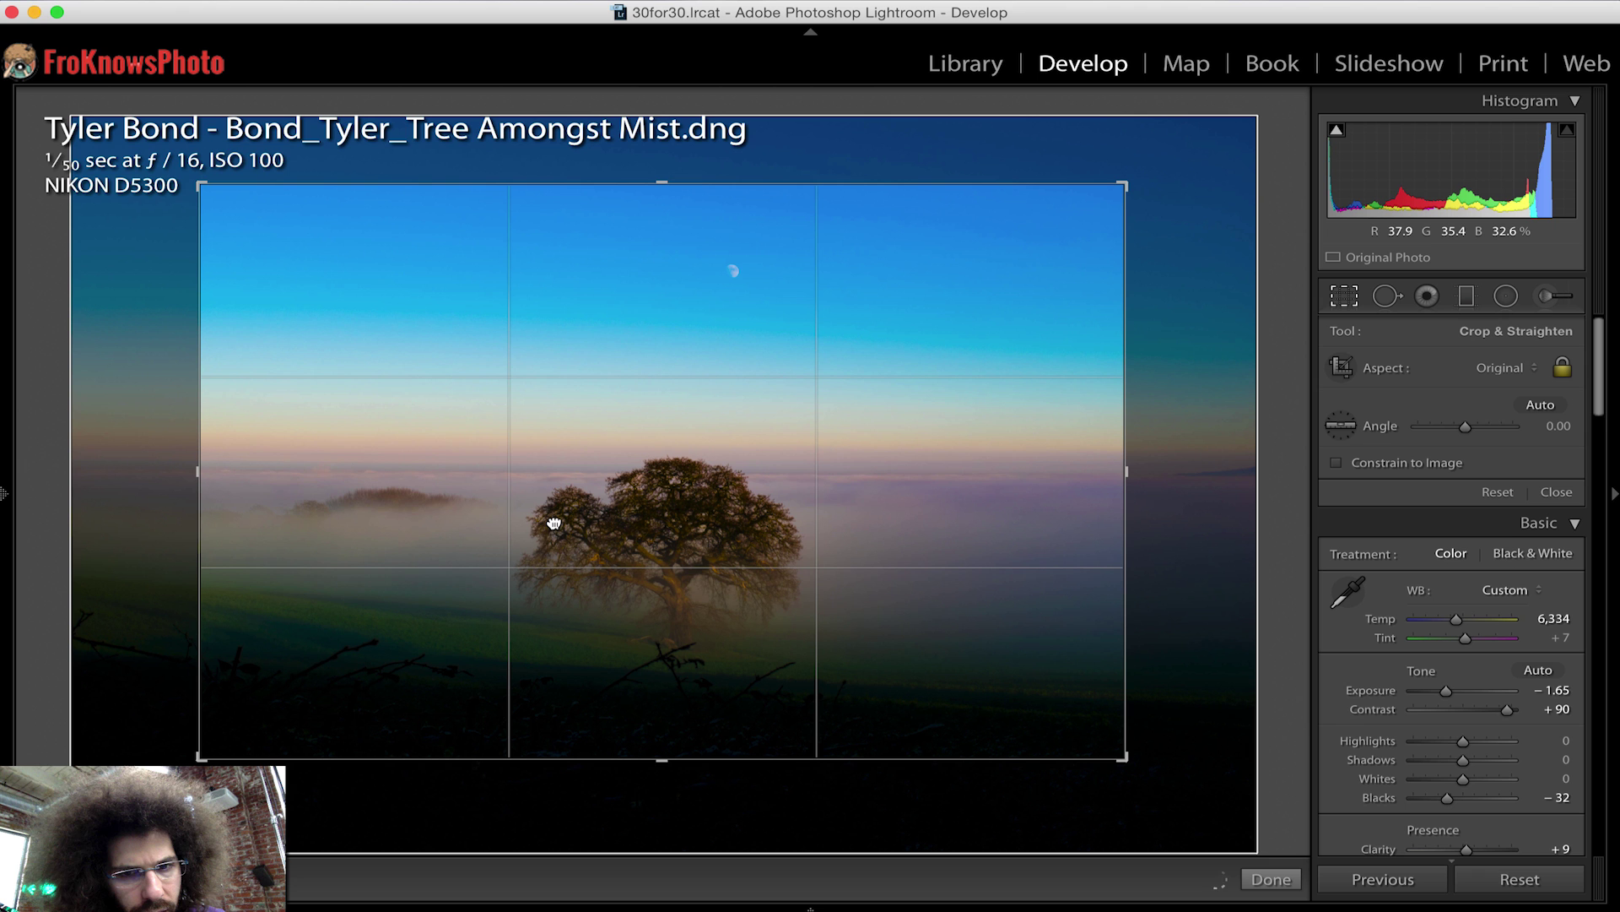
pyautogui.press('Return')
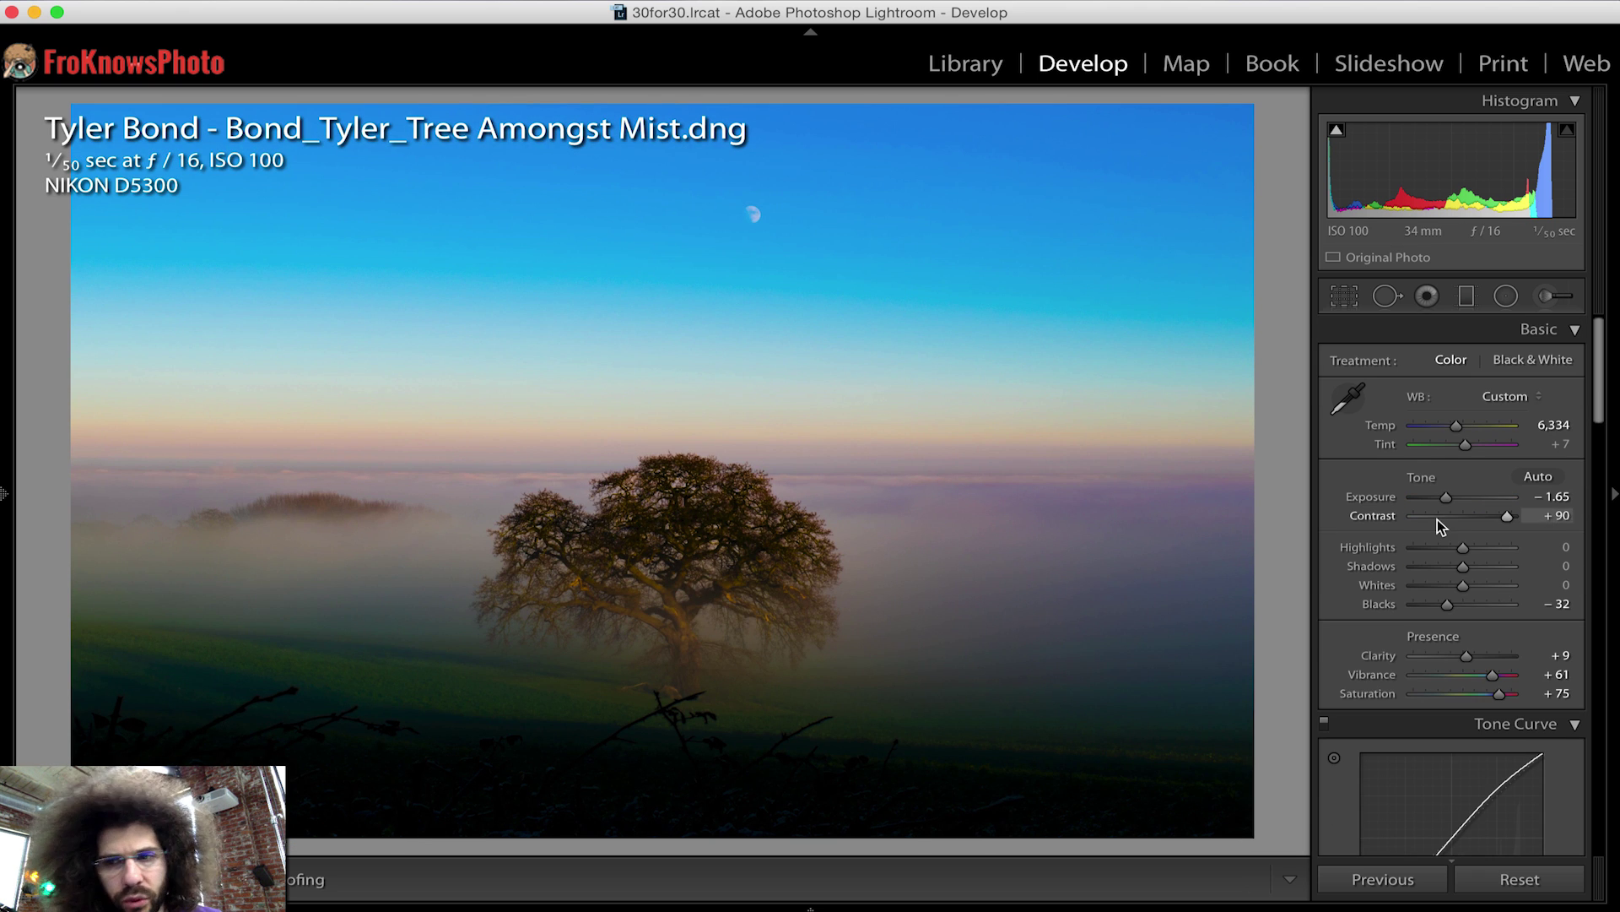
# Darken Exposure to -1.55, adjust Blacks and lift Shadows, undoing an overshoot to -2.00.
pyautogui.moveTo(1445, 497); pyautogui.dragTo(1446, 553)
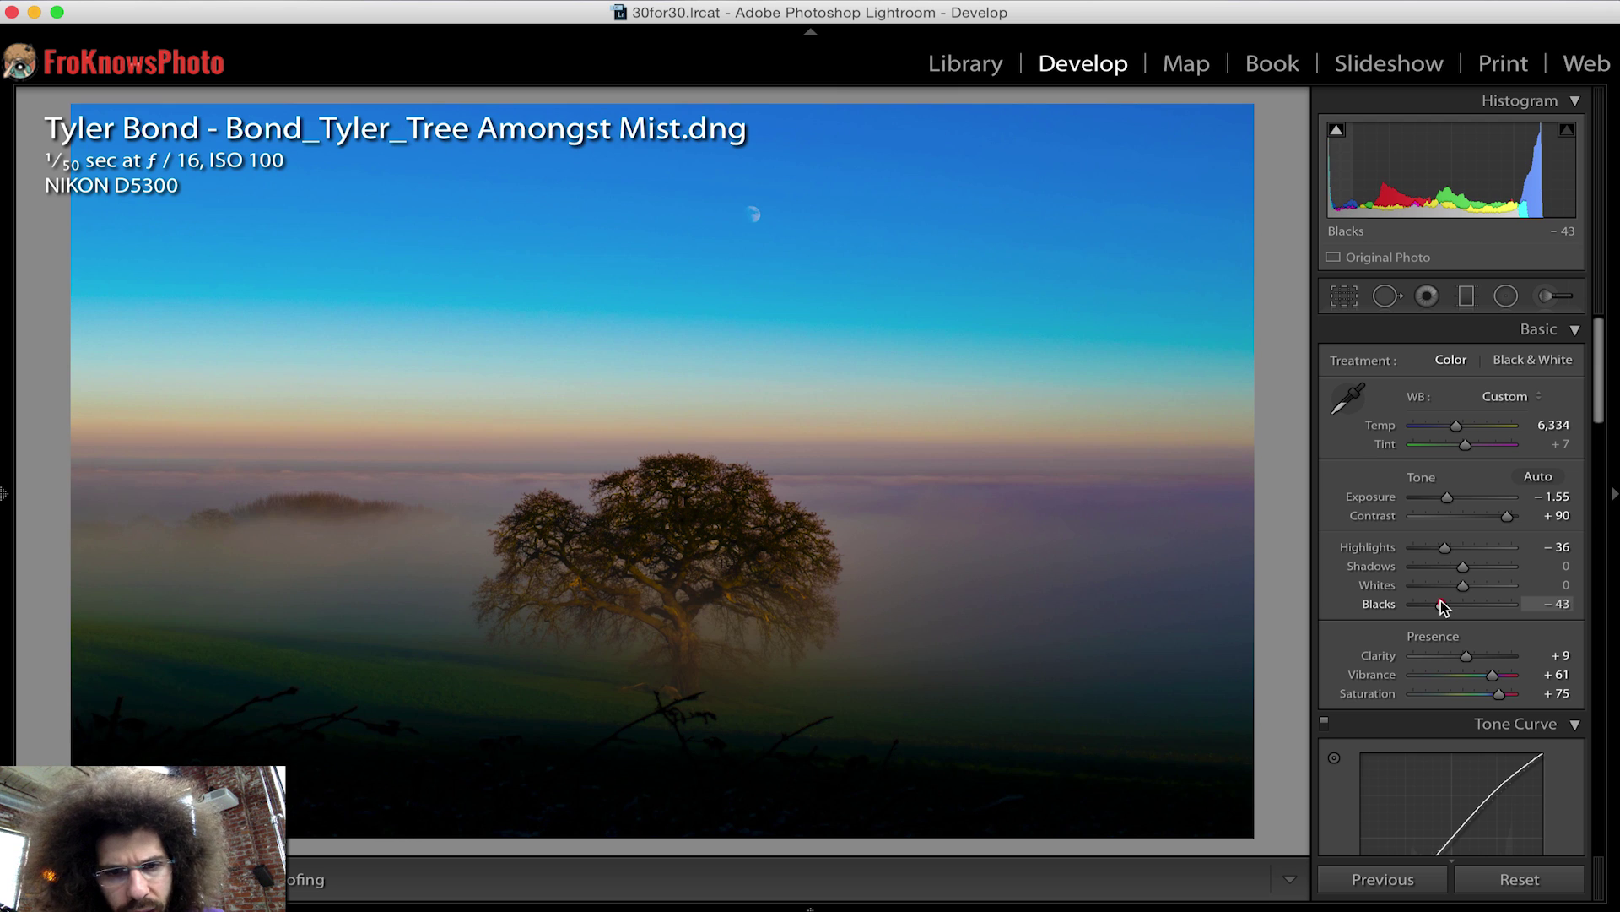
pyautogui.moveTo(1445, 604); pyautogui.dragTo(1453, 605)
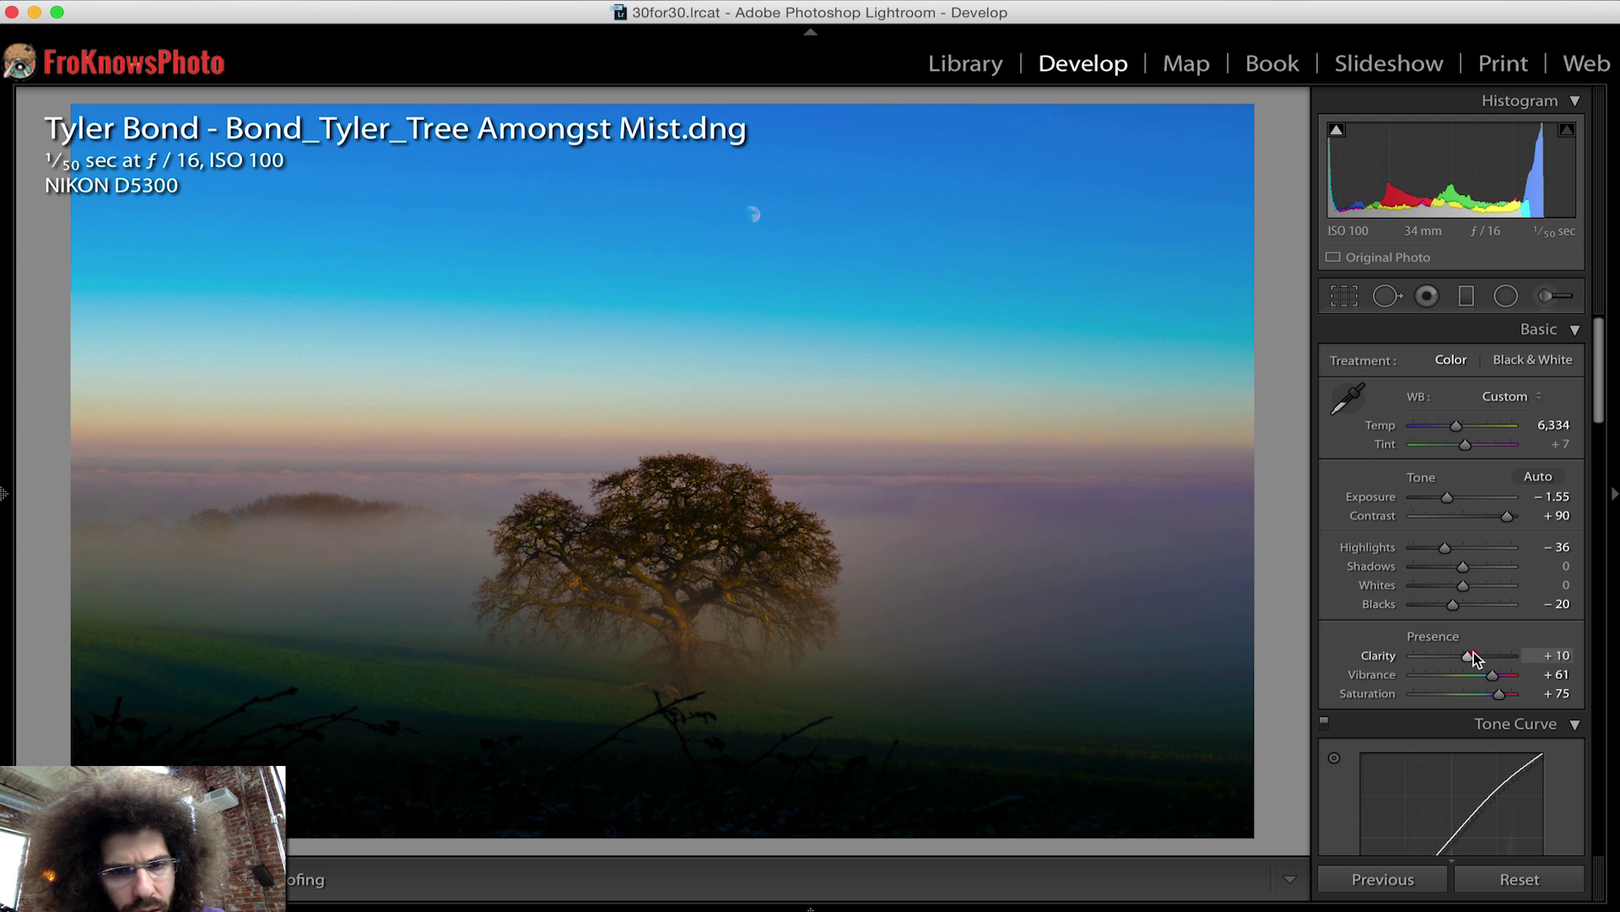
pyautogui.moveTo(1491, 565); pyautogui.dragTo(1541, 577)
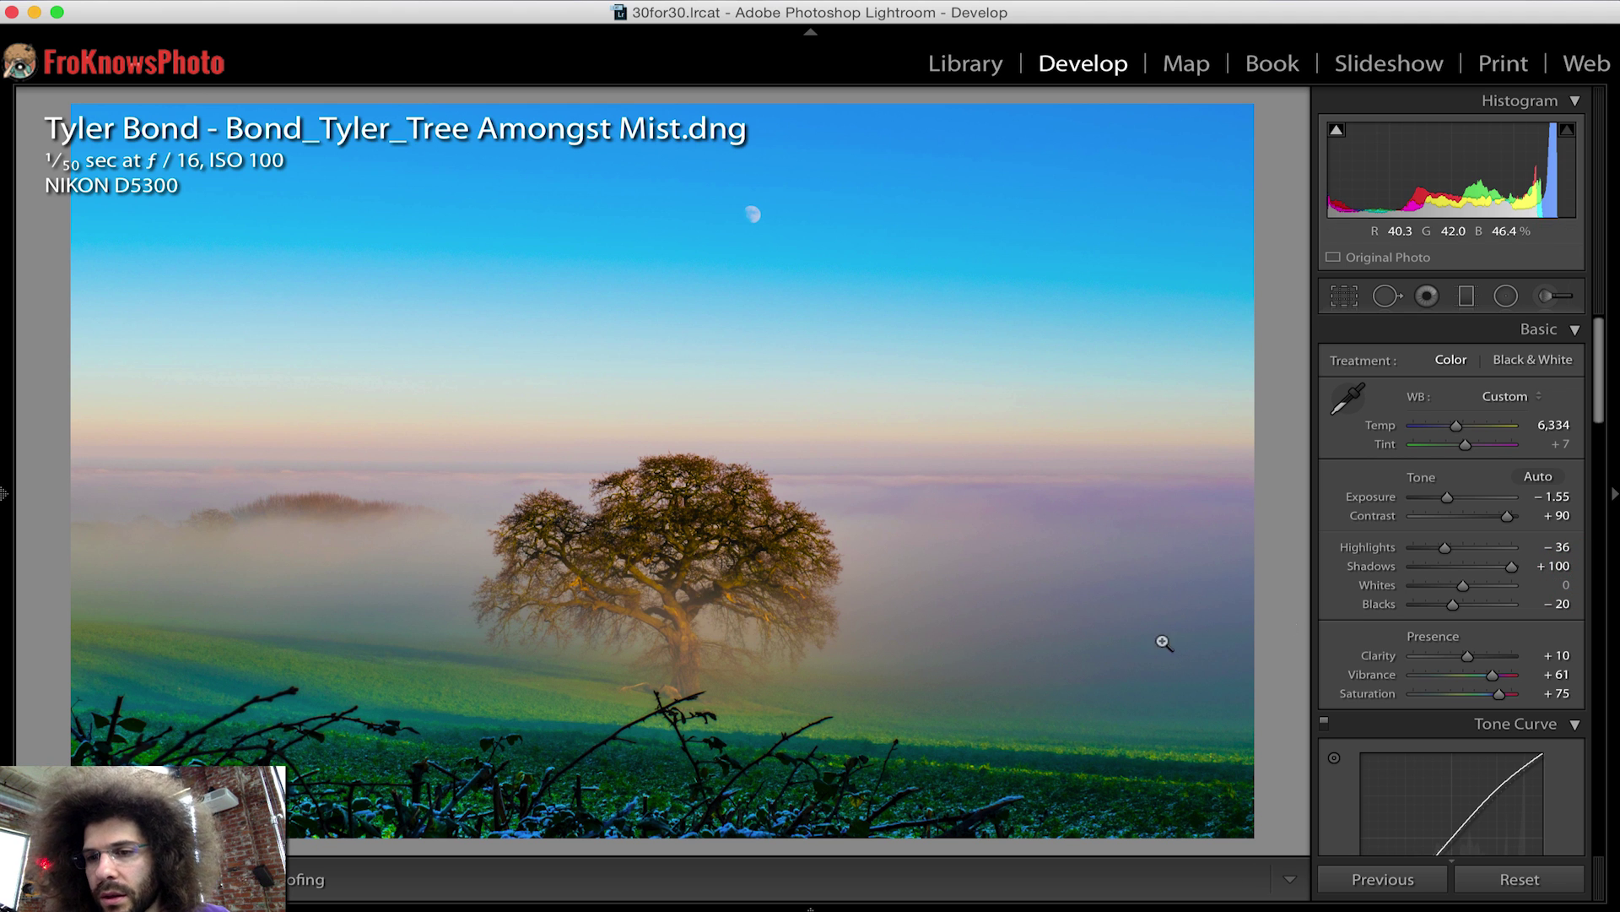
pyautogui.moveTo(1445, 498); pyautogui.dragTo(1445, 499)
pyautogui.press('super+z')
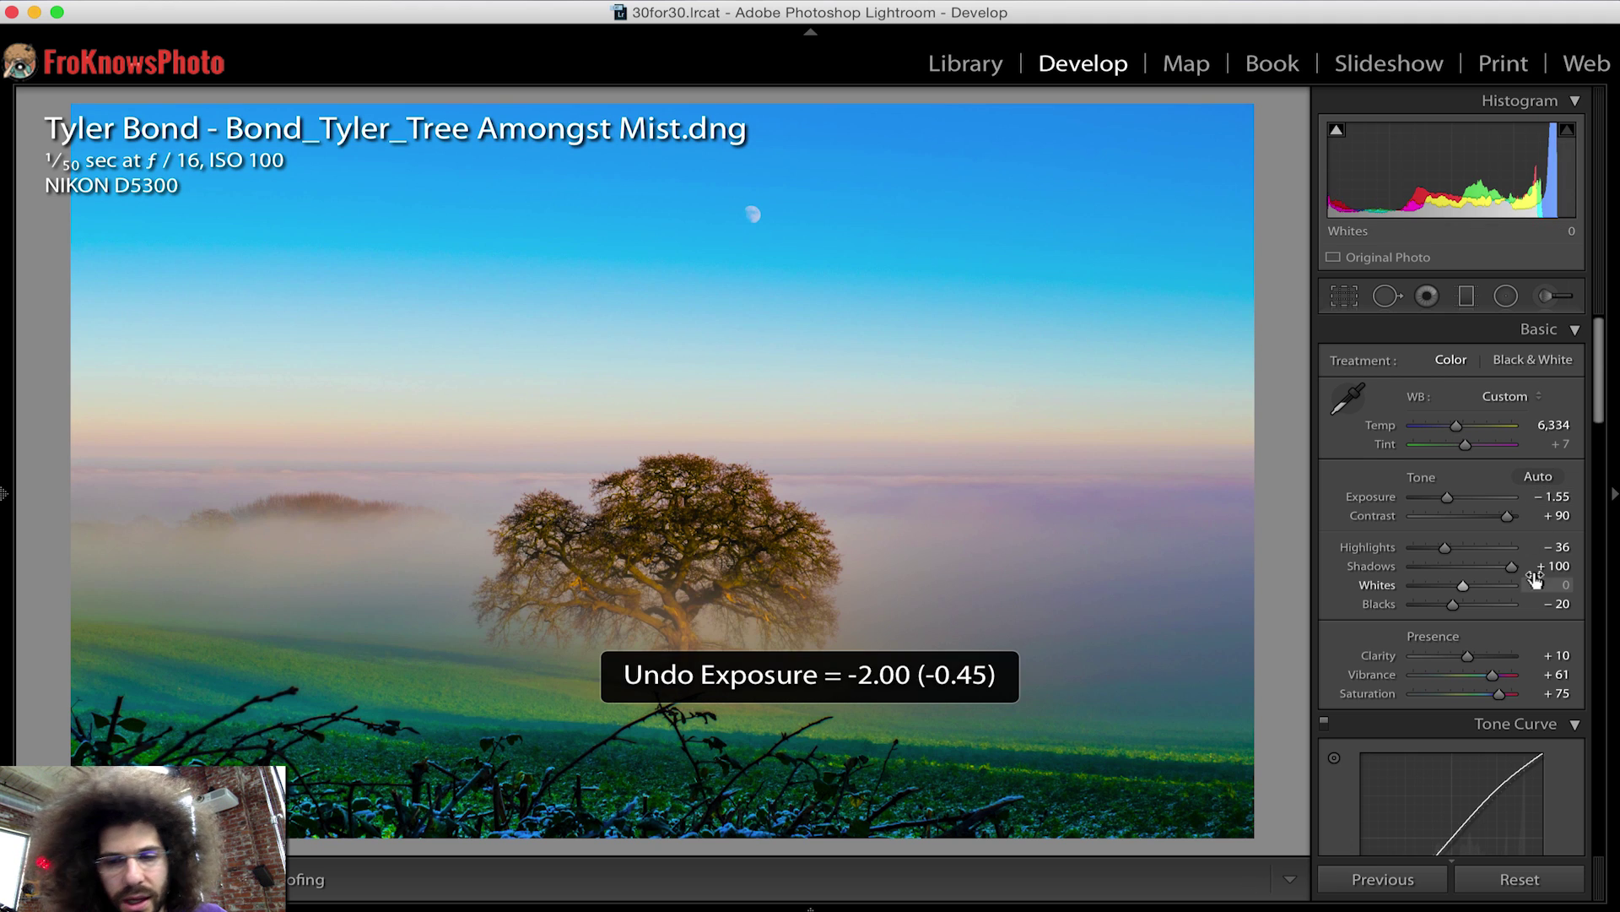
# Set Shadows to +32, Contrast to +100, Blacks to -44 and Highlights to -35.
pyautogui.moveTo(1511, 566)
pyautogui.mouseDown()
pyautogui.moveTo(1459, 571)
pyautogui.moveTo(1522, 568)
pyautogui.mouseUp()
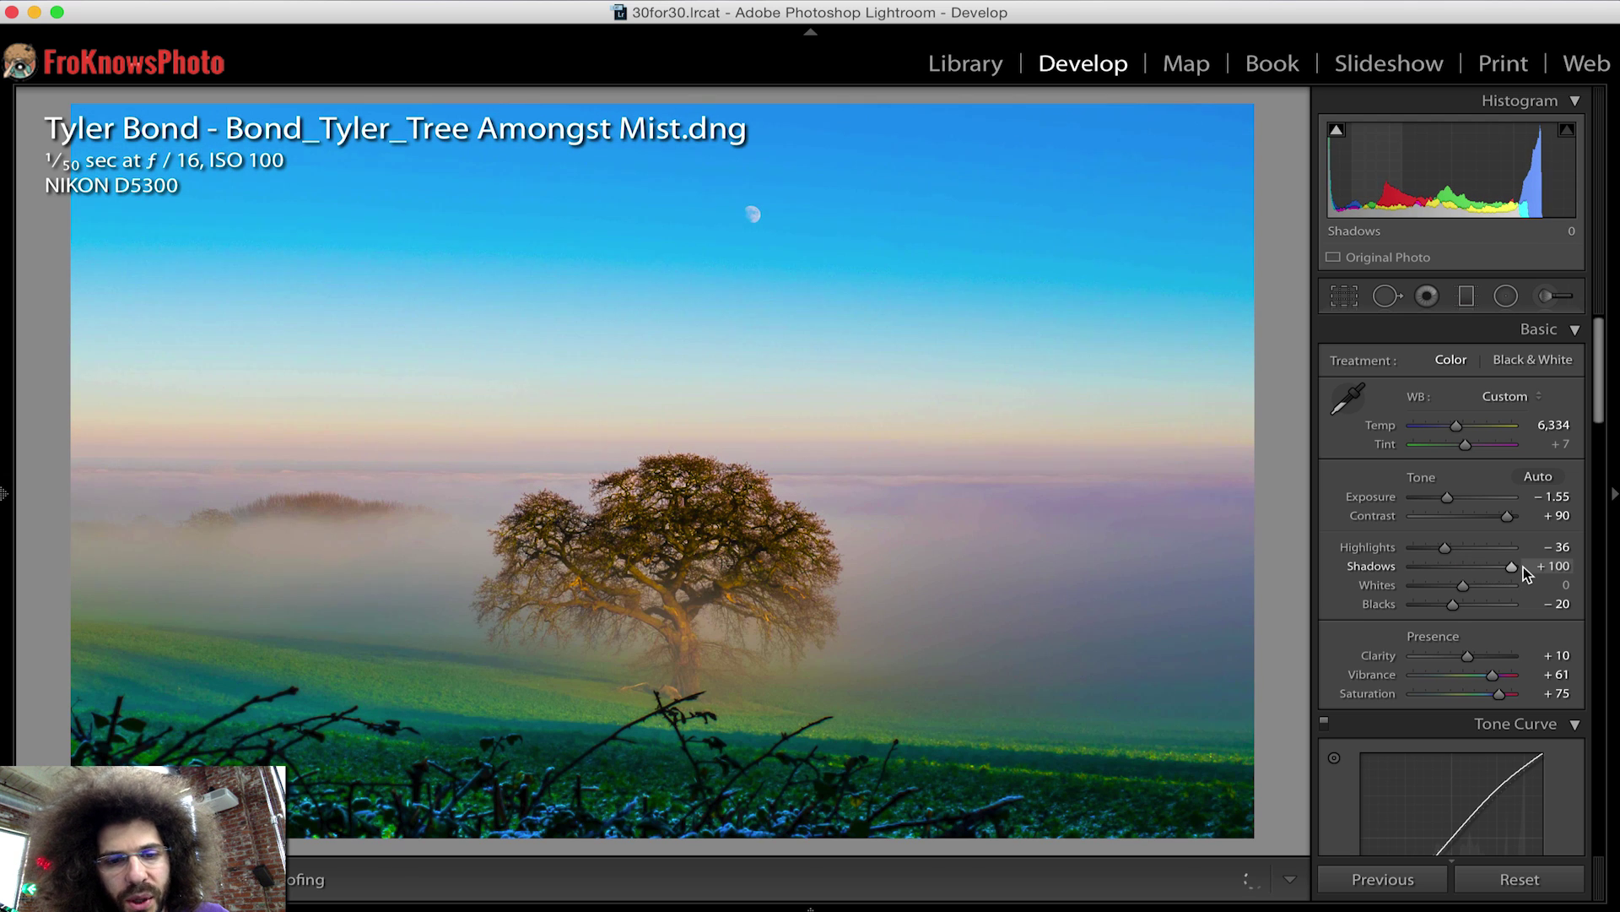
pyautogui.click(1477, 568)
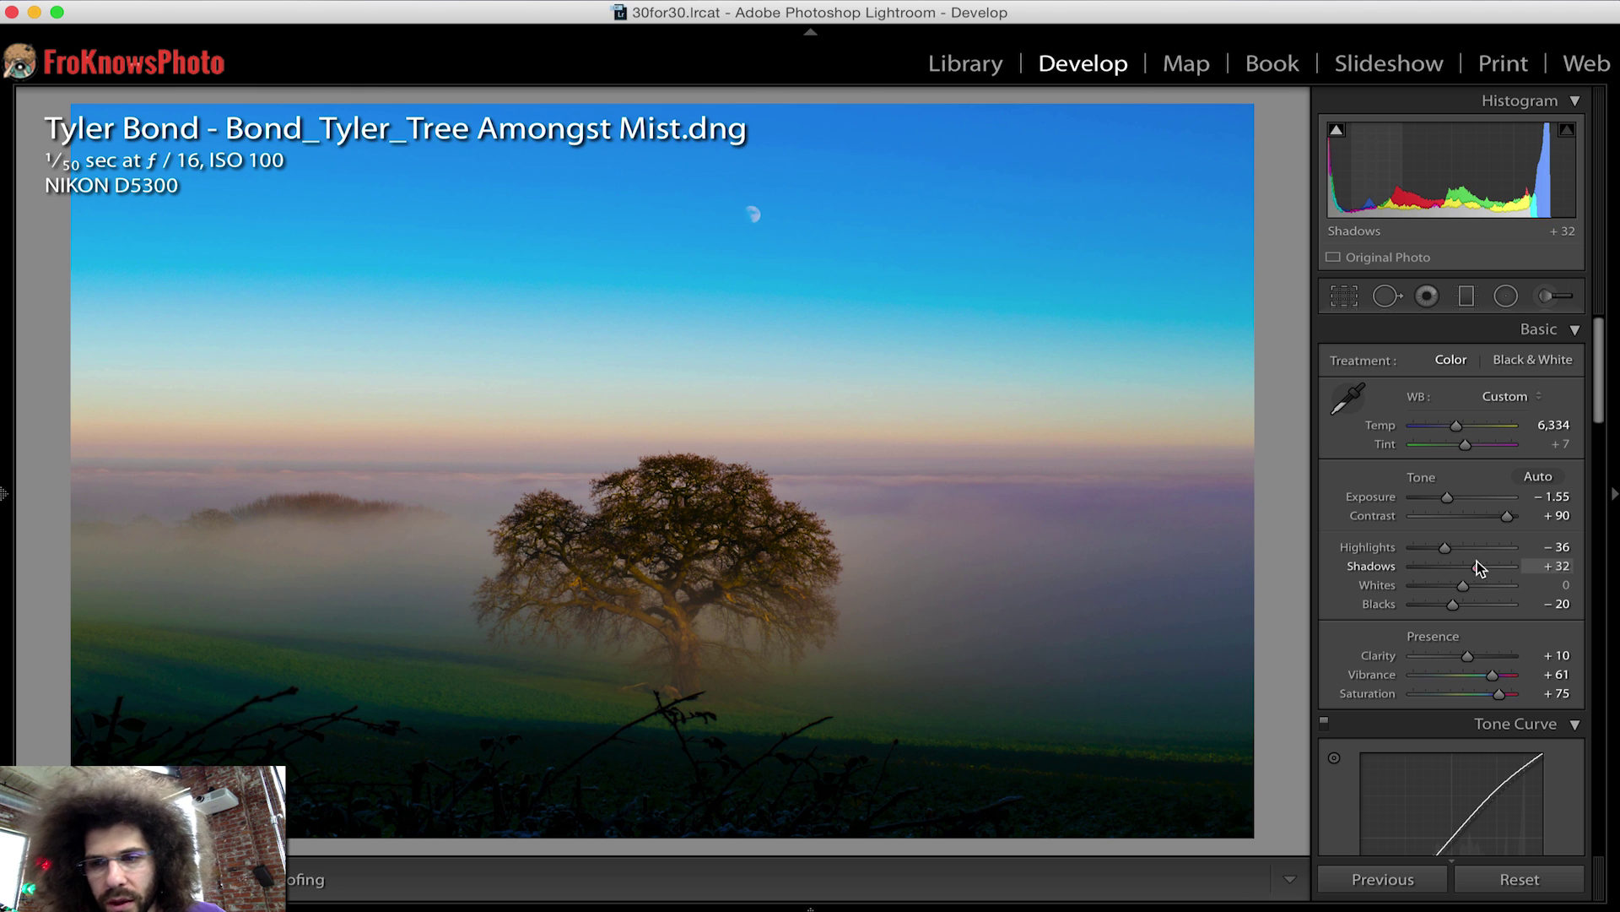
pyautogui.click(1512, 515)
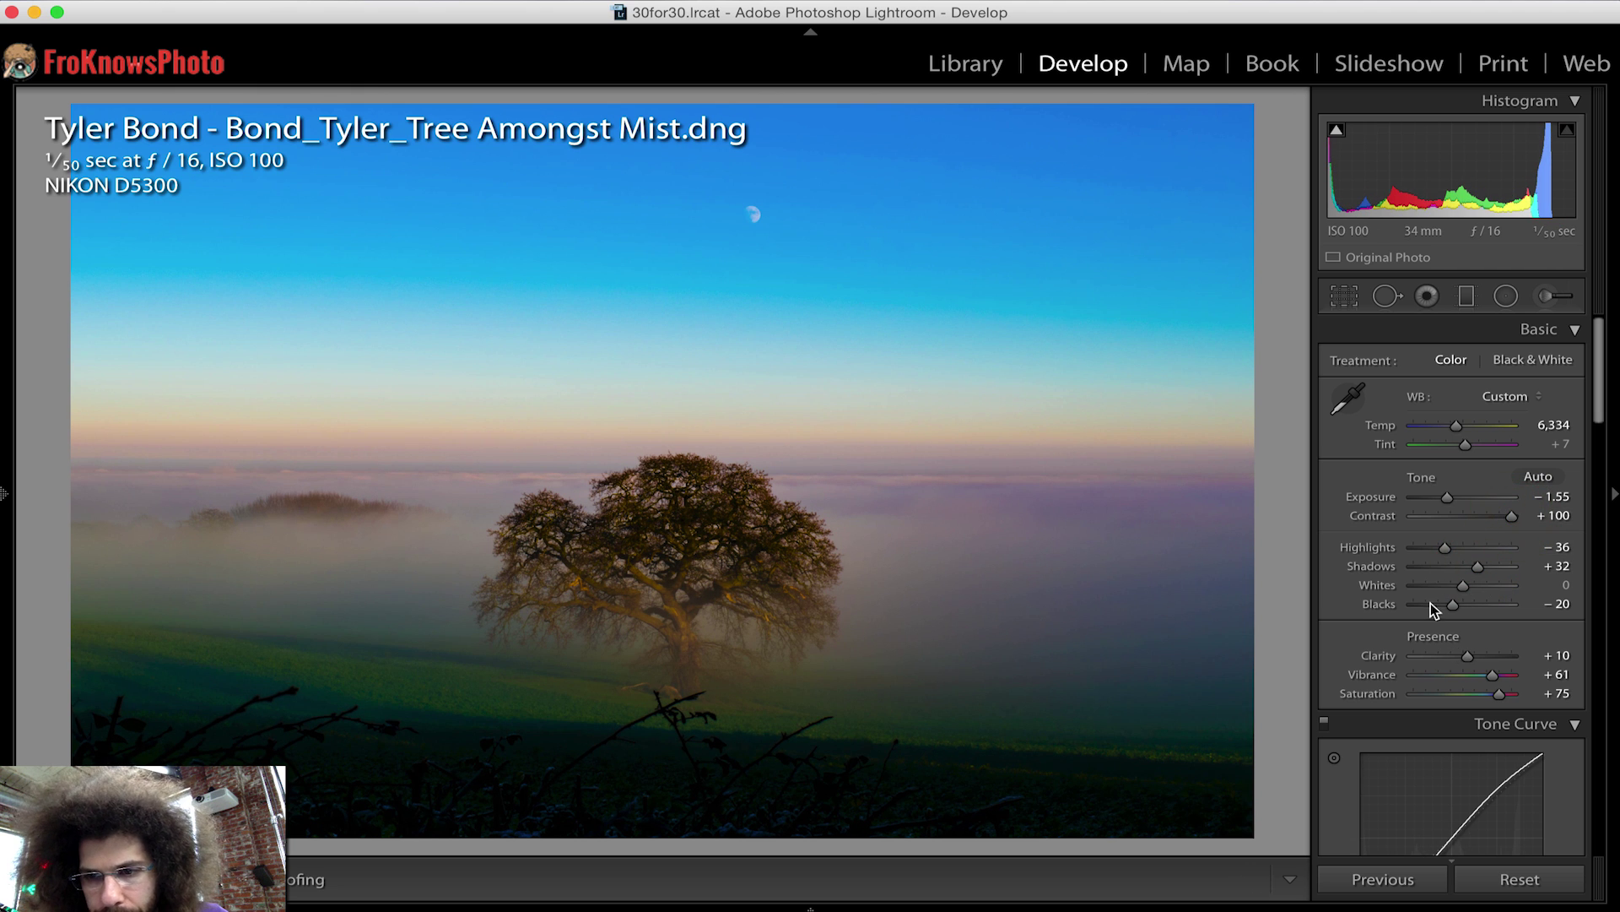
pyautogui.click(1441, 605)
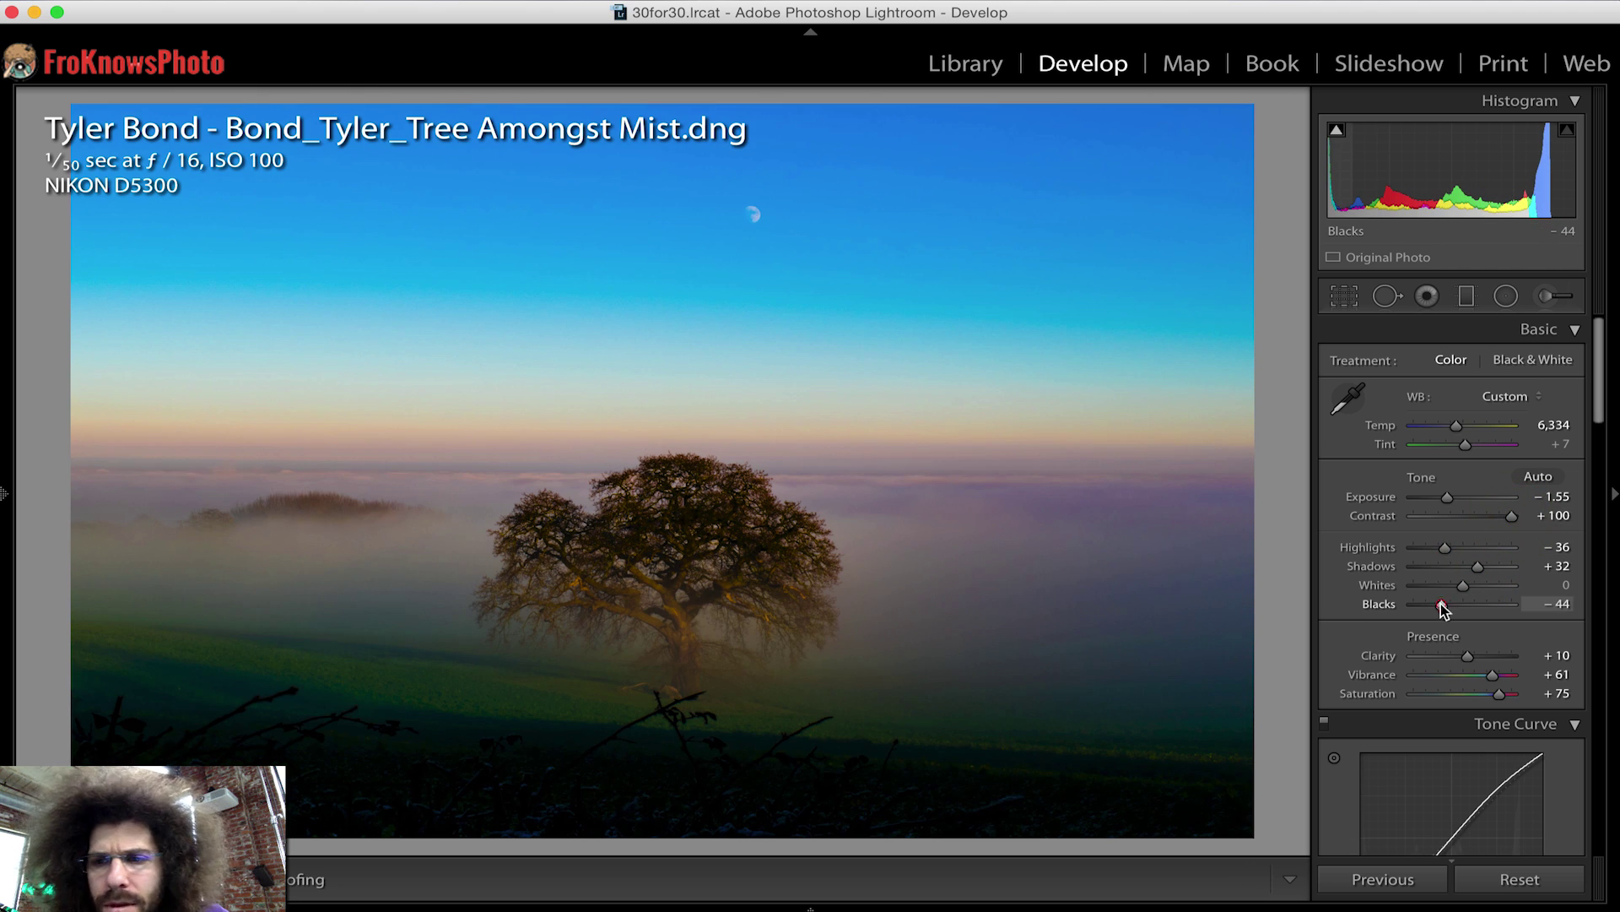
pyautogui.click(1440, 549)
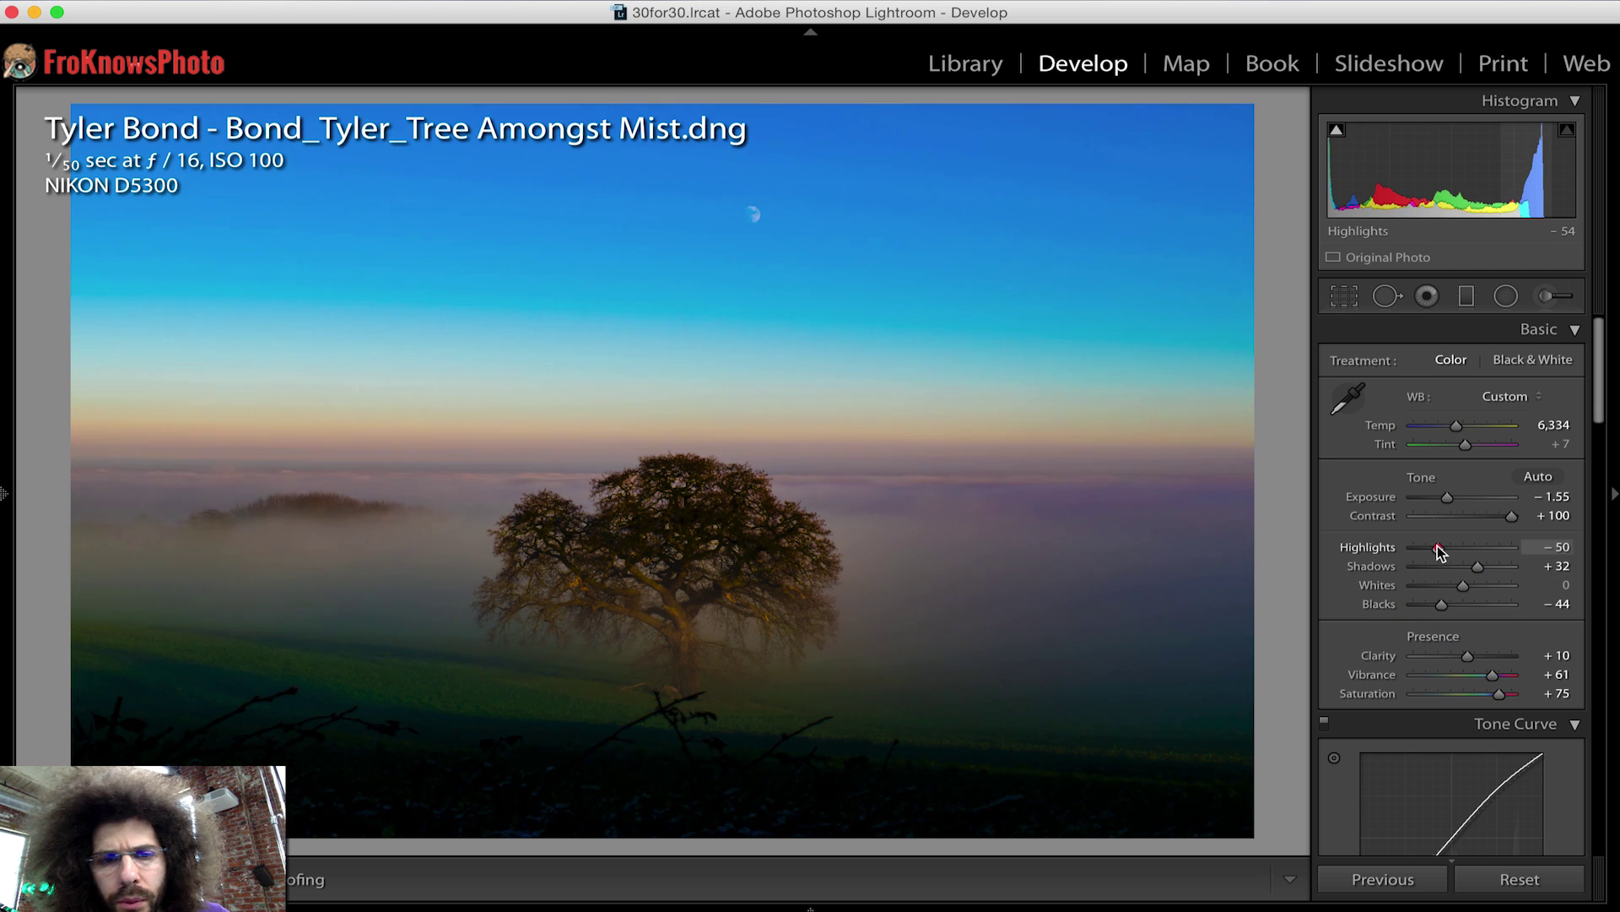
pyautogui.moveTo(1440, 549); pyautogui.dragTo(1445, 549)
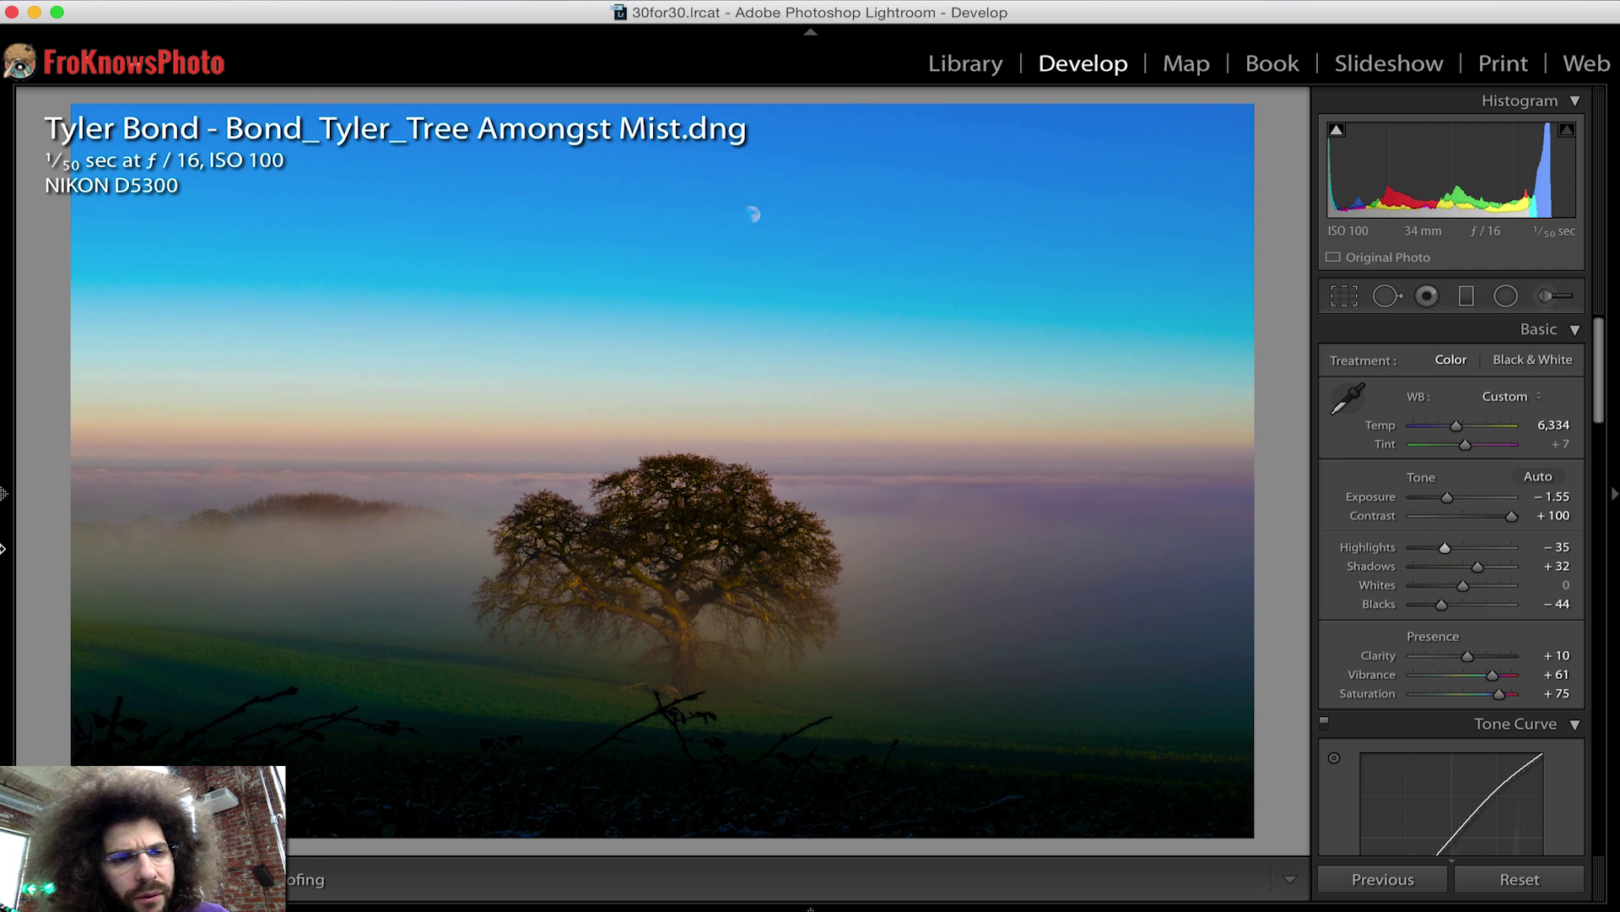
pyautogui.moveTo(4, 498)
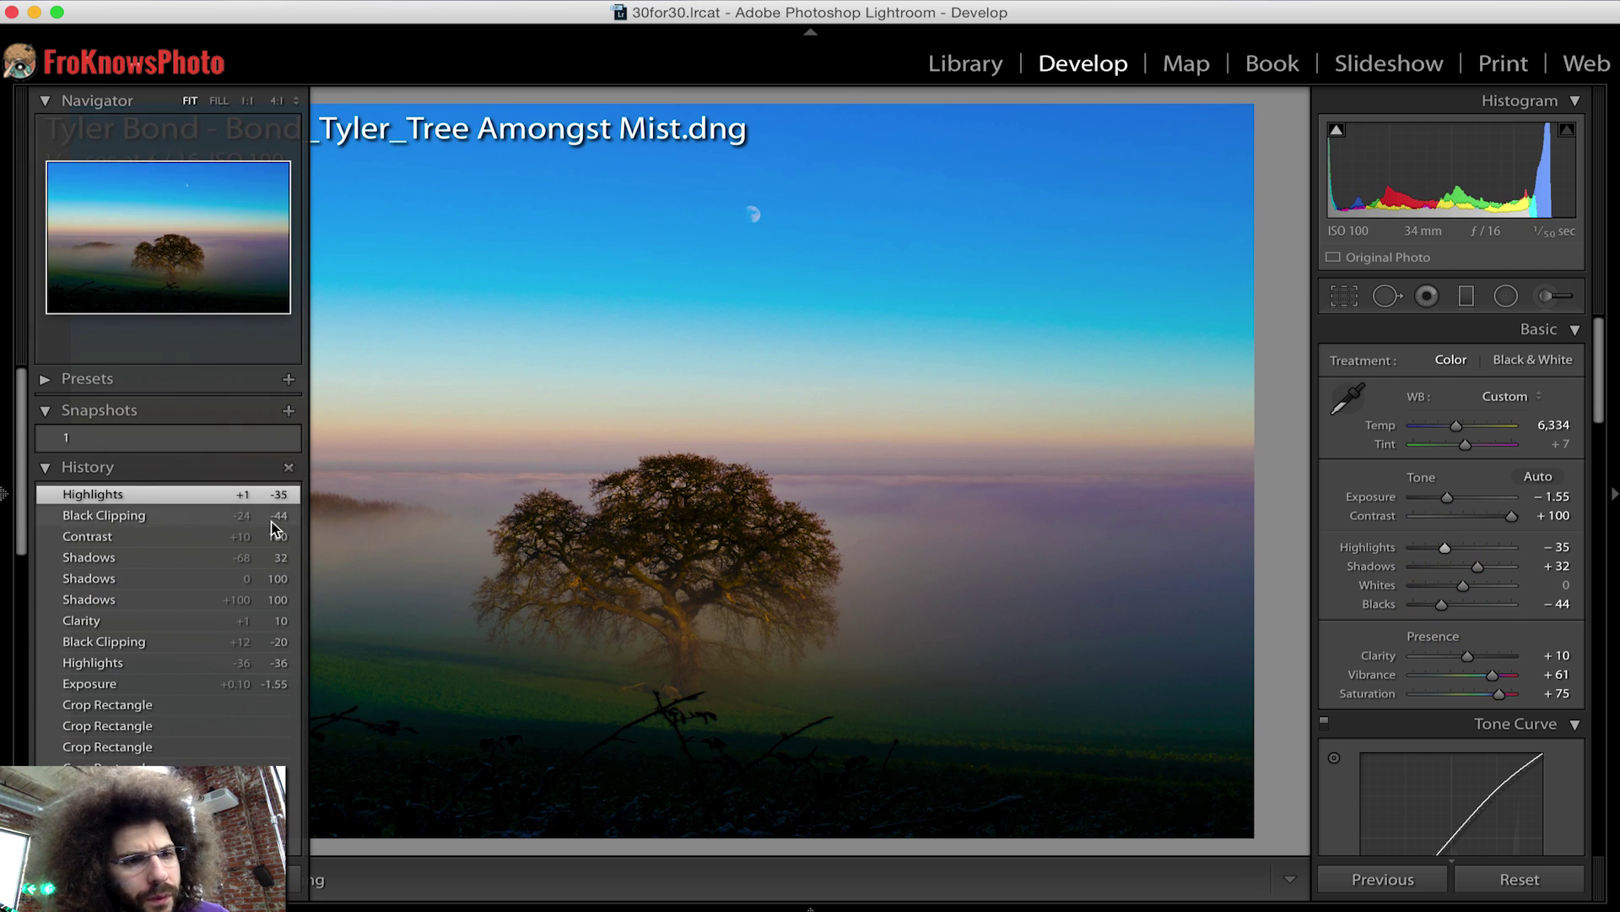
# Save the current edit as snapshot '2', compare it with snapshot 1, then reapply snapshot 2.
pyautogui.click(290, 411)
pyautogui.write('2')
pyautogui.press('Return')
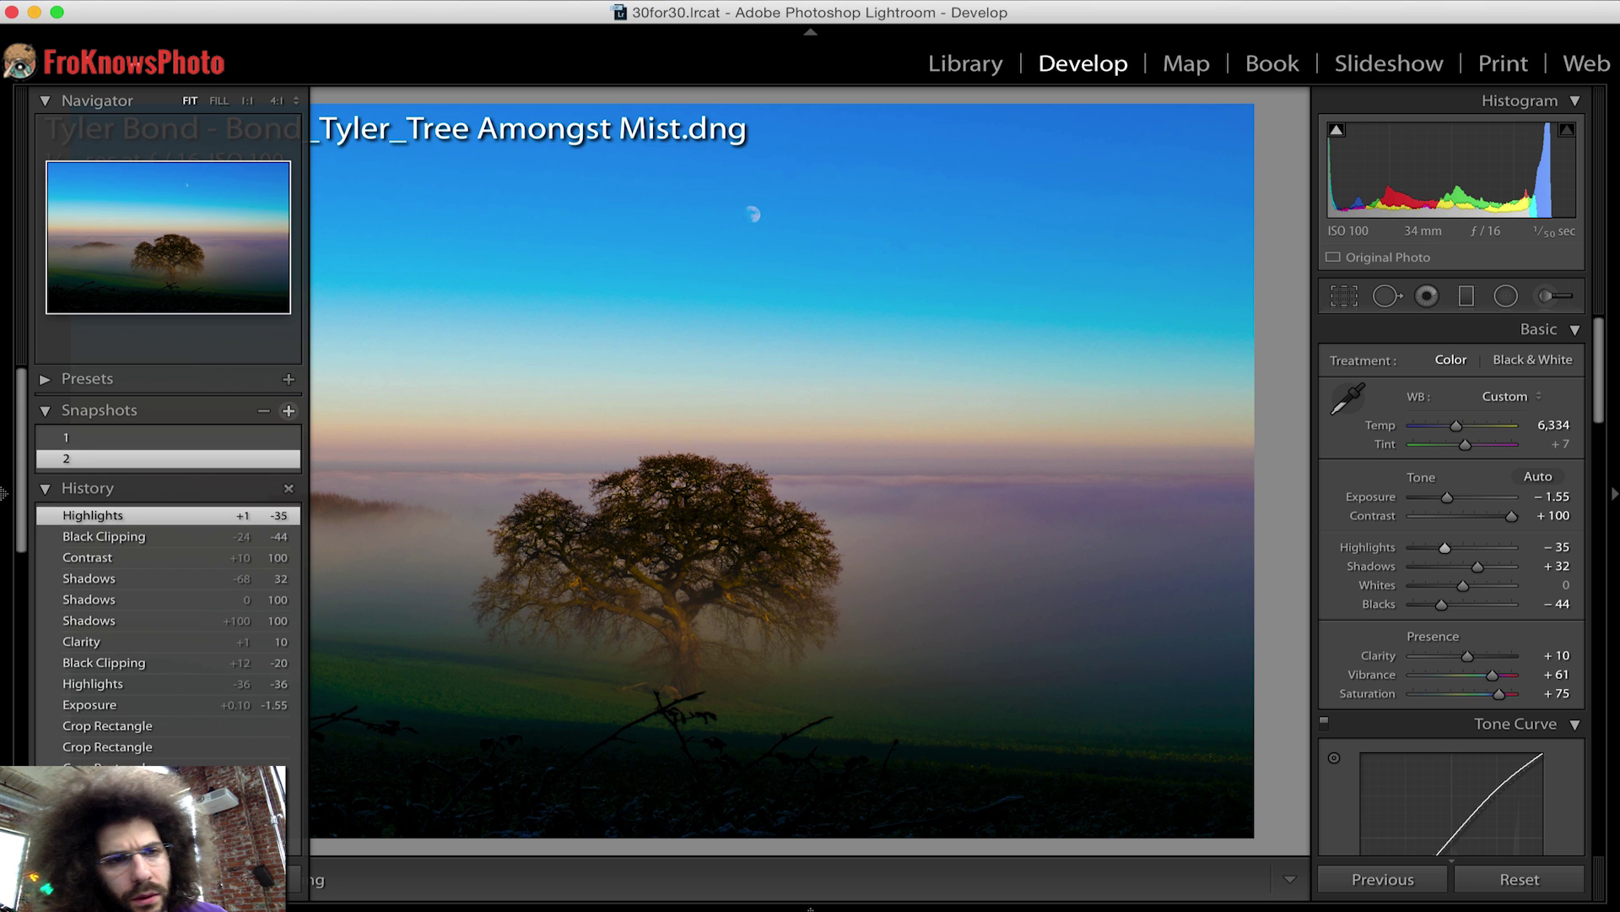
pyautogui.click(133, 436)
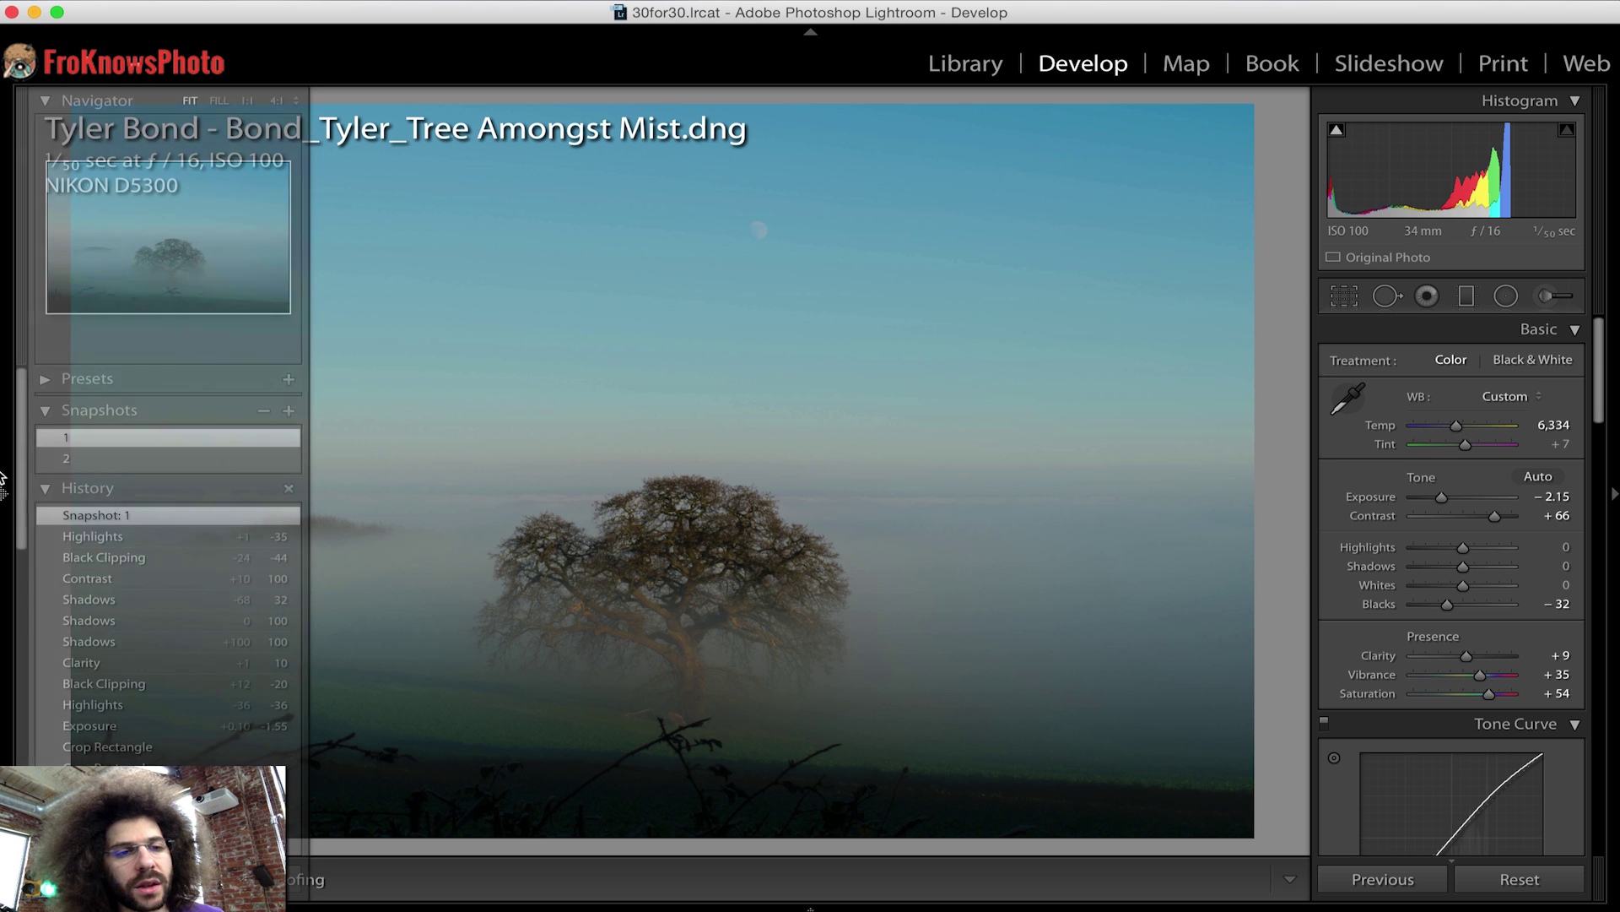
pyautogui.click(68, 457)
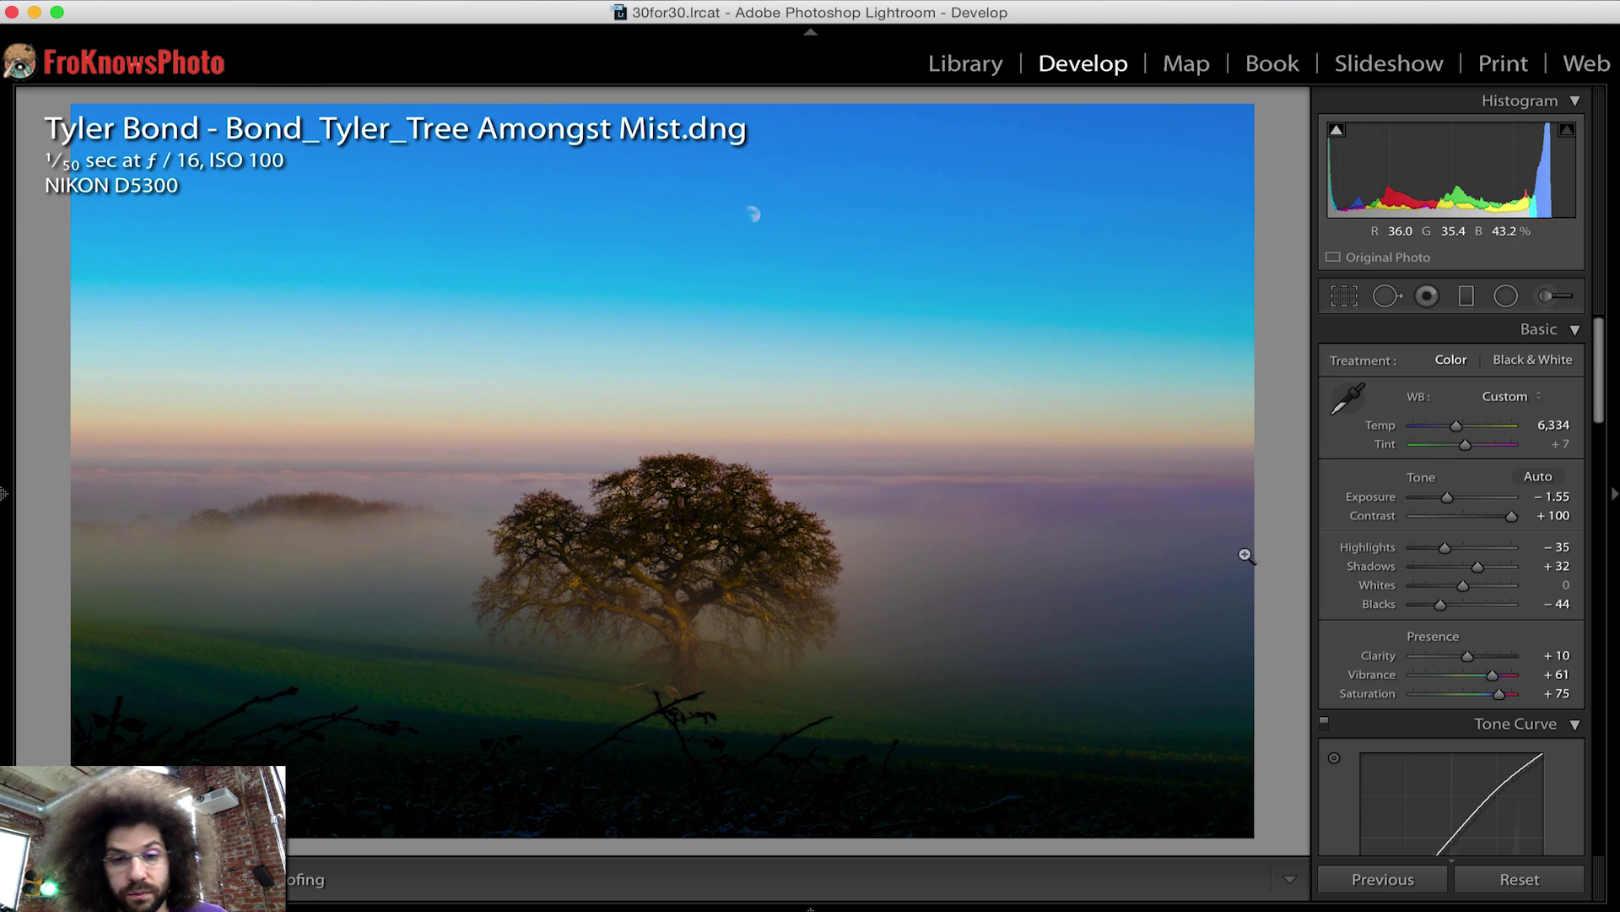
# Set Tone Curve regions to Highlights +55, Lights -34, Darks +23 and Shadows +3.
pyautogui.scroll(-3, 1424, 542)
pyautogui.scroll(-10, 1426, 548)
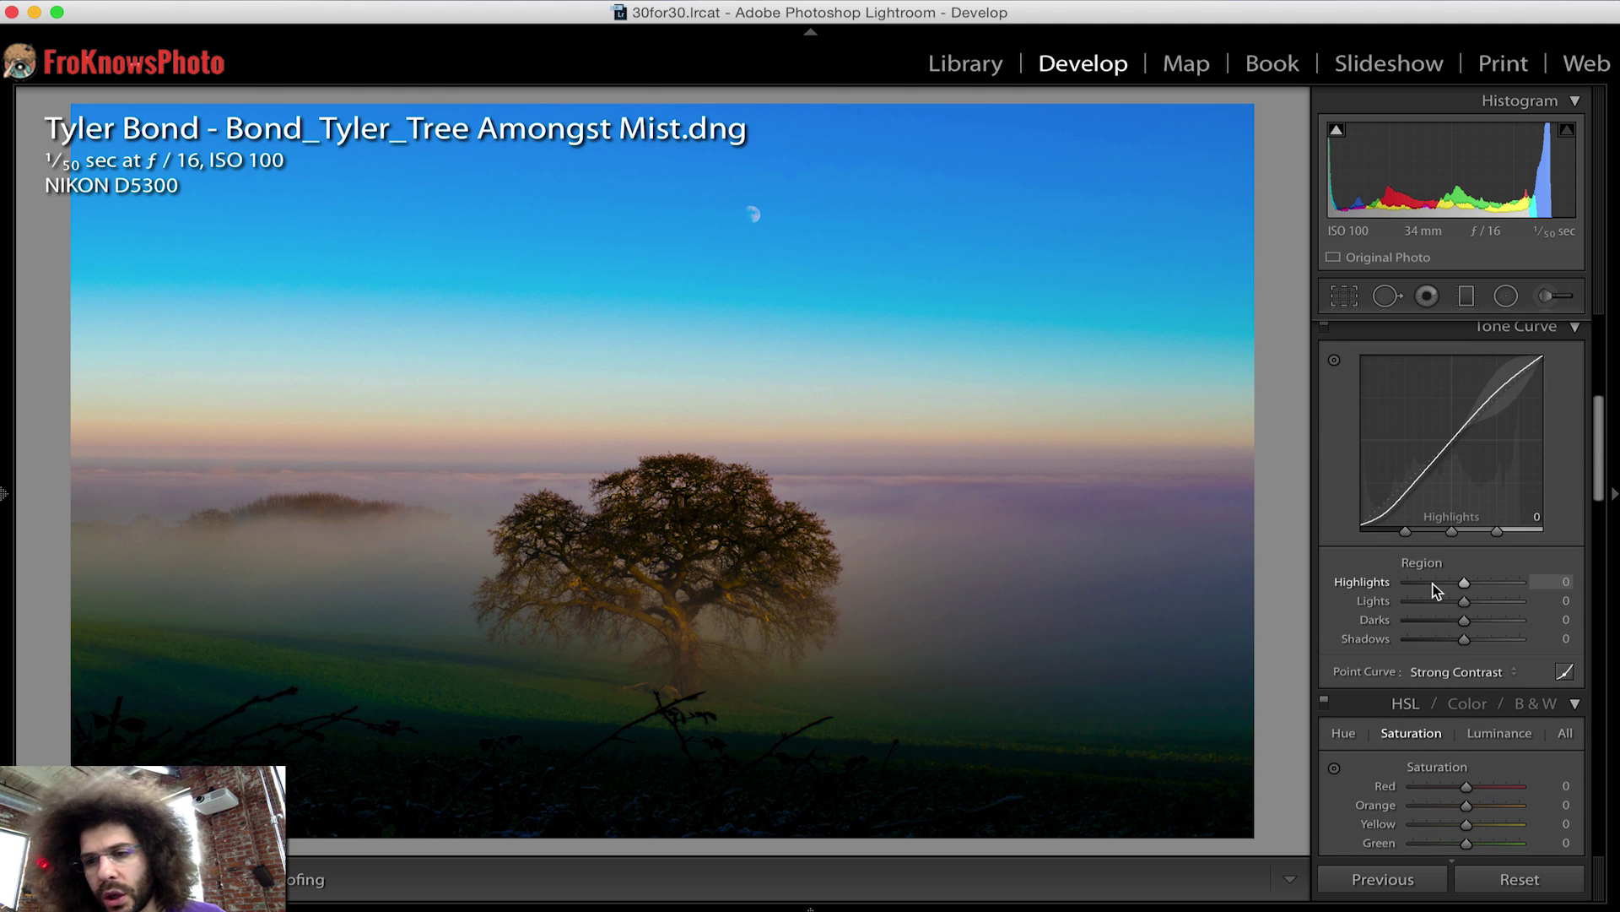
pyautogui.moveTo(1443, 588); pyautogui.dragTo(1467, 641)
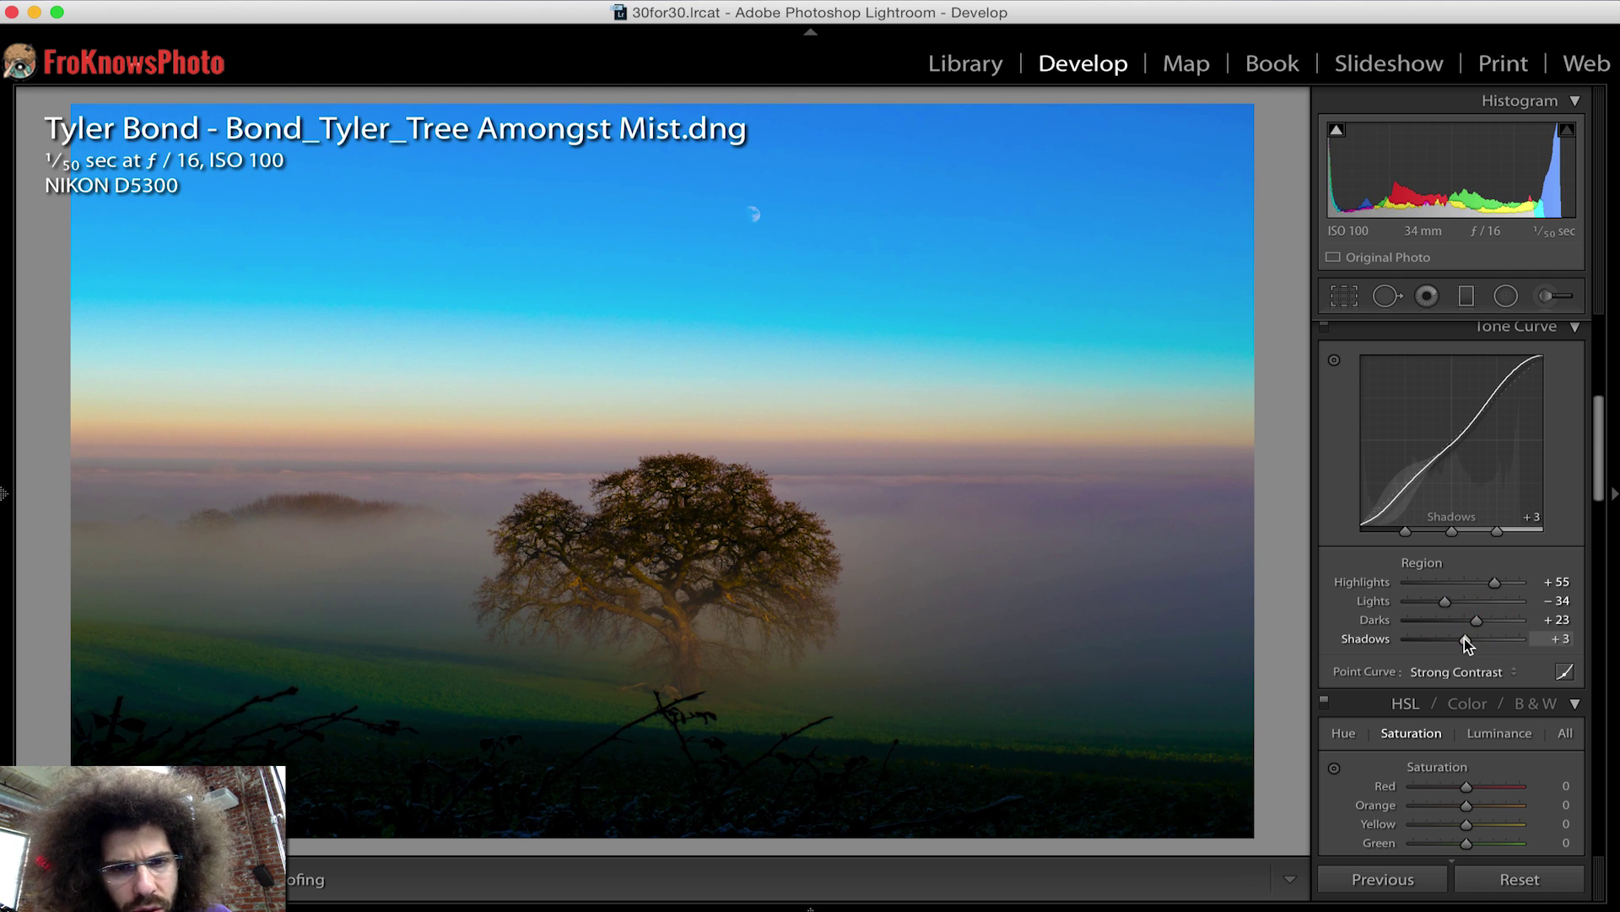
# Use Update with Current Settings on snapshot 2 to capture the new tone curve adjustments.
pyautogui.scroll(10, 1473, 633)
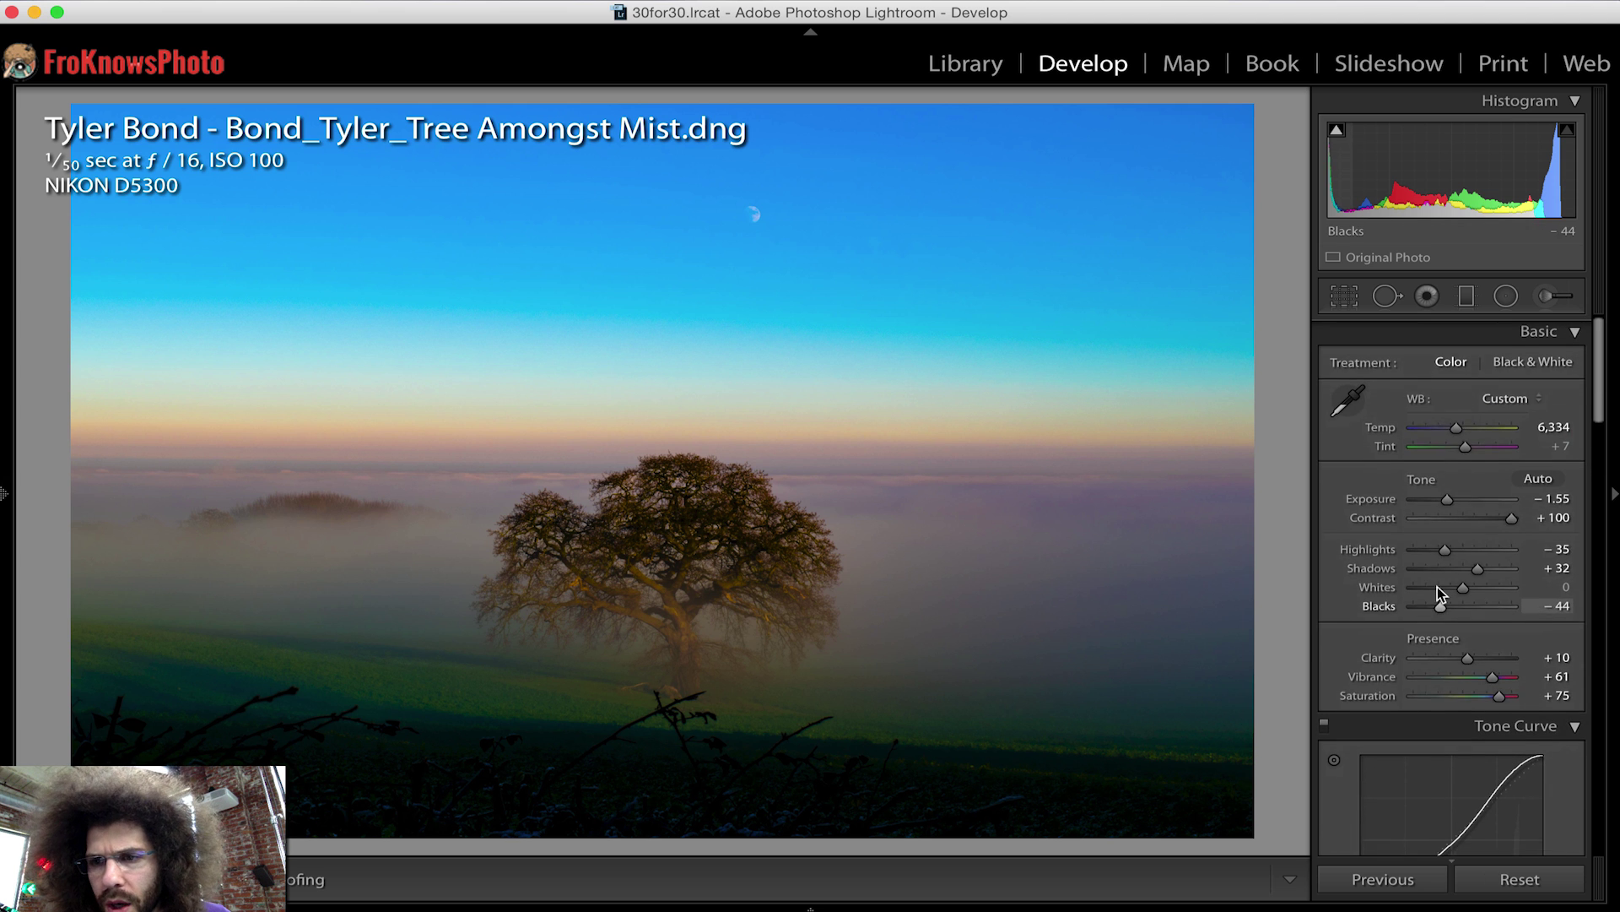
pyautogui.click(6, 493)
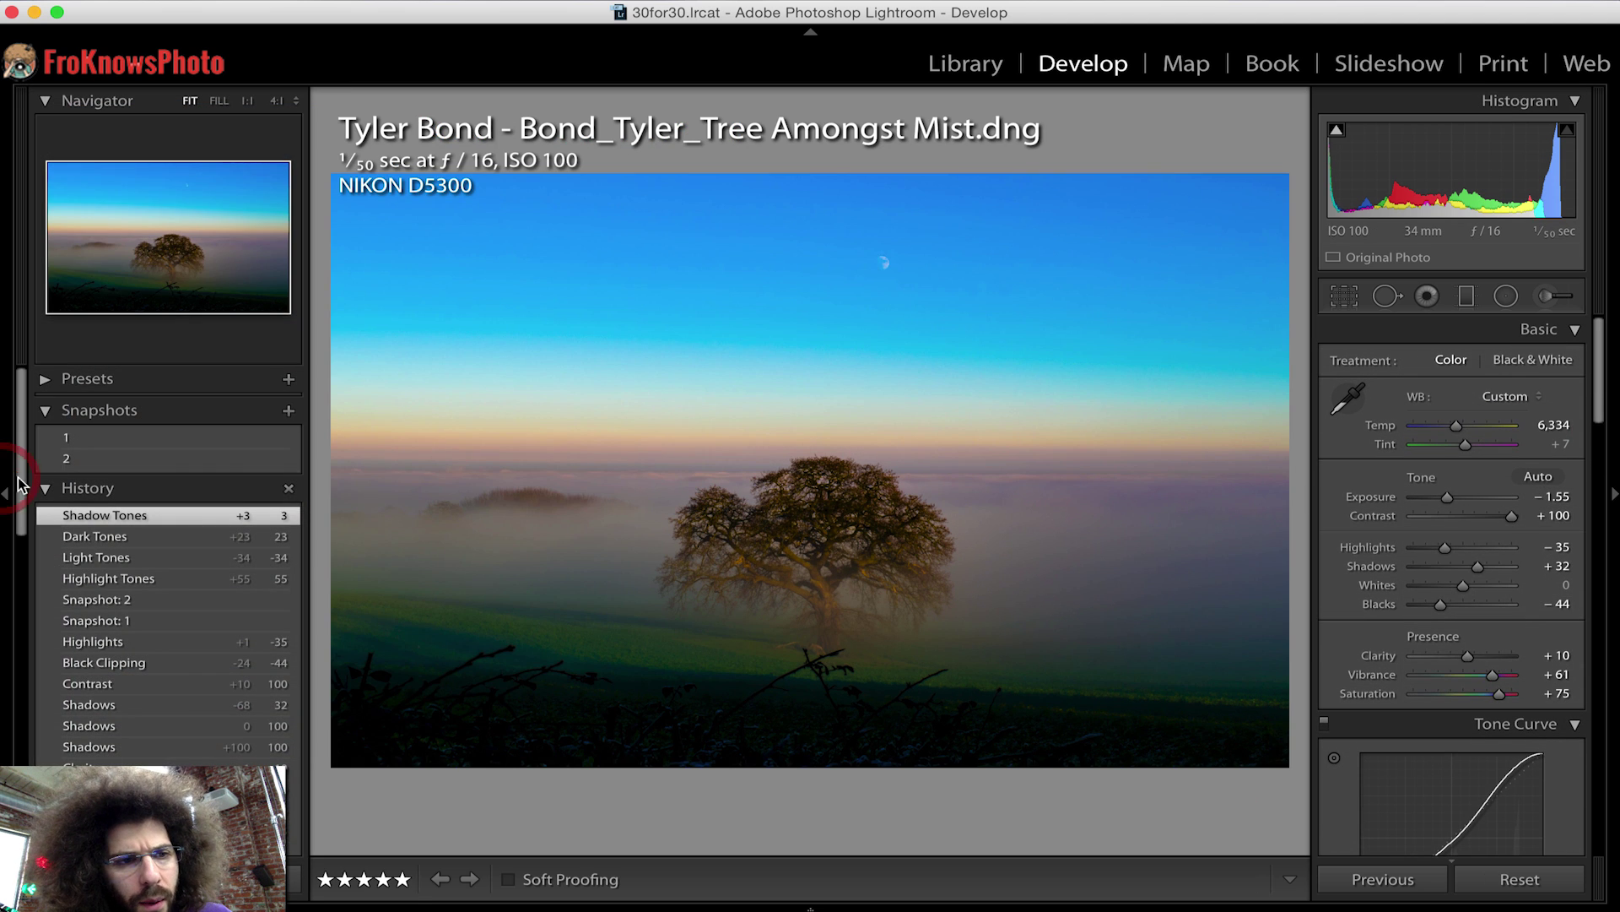
pyautogui.rightClick(85, 463)
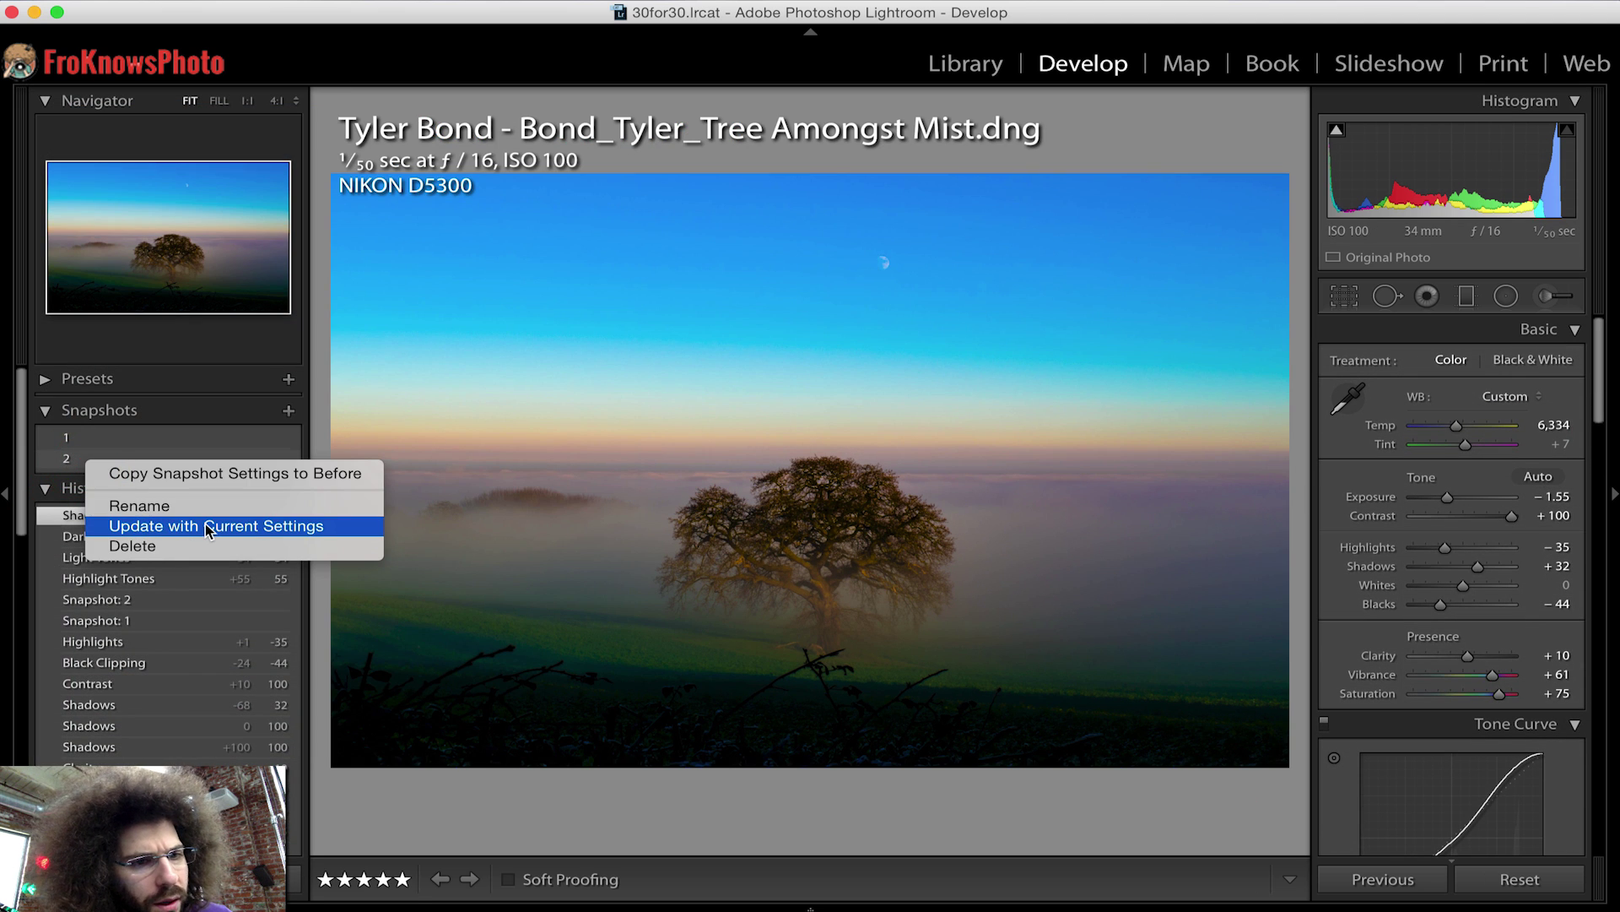
pyautogui.click(251, 528)
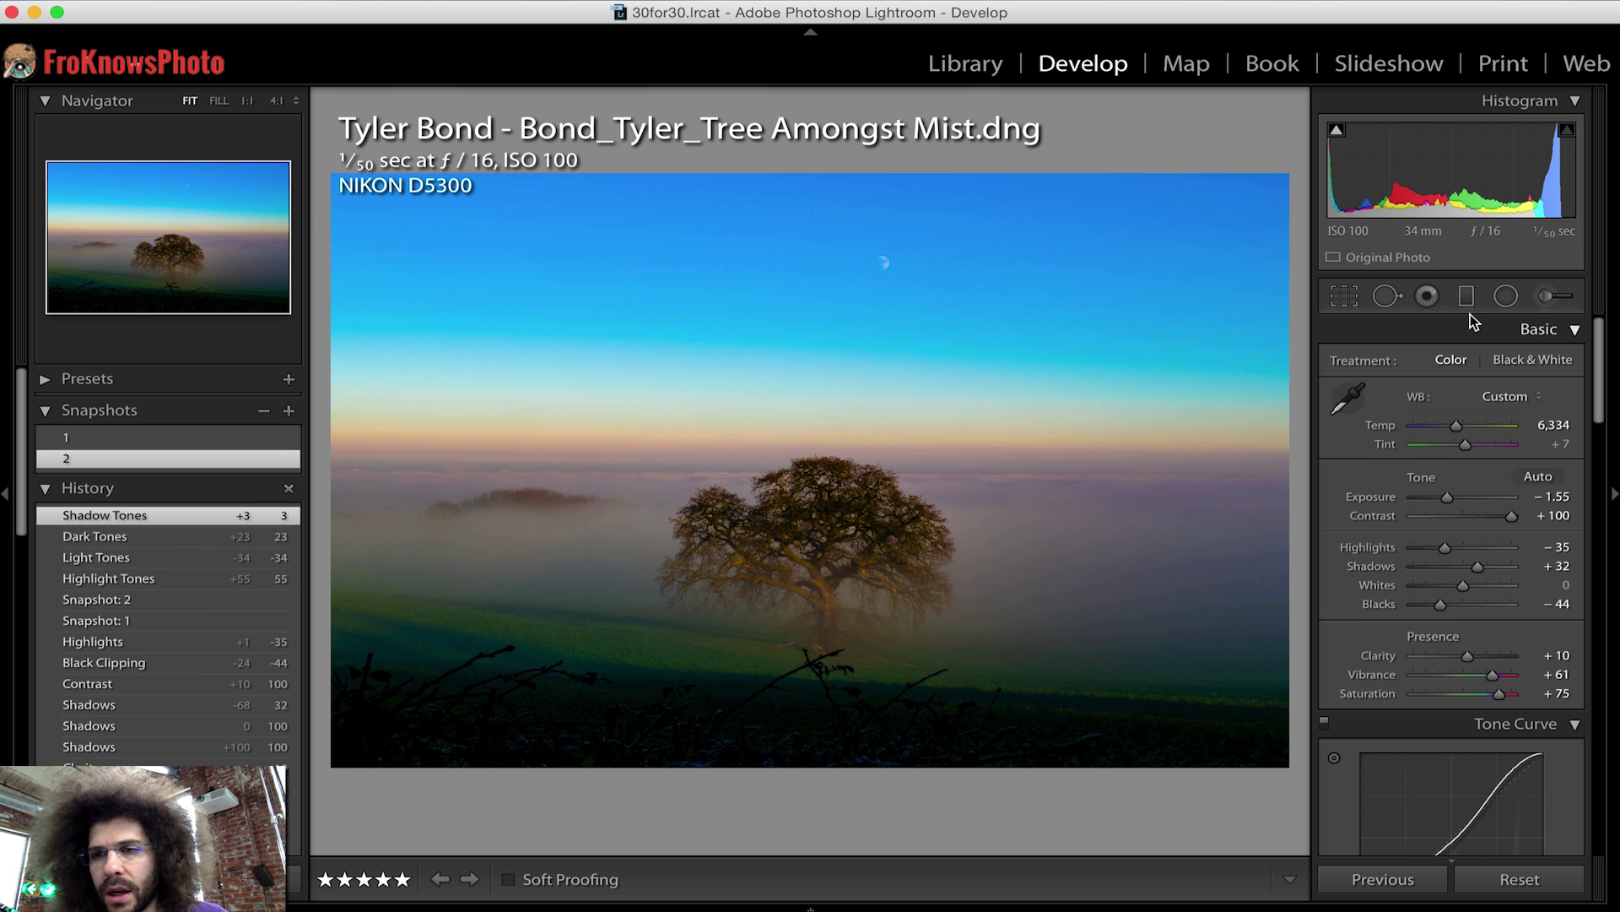
pyautogui.click(3, 490)
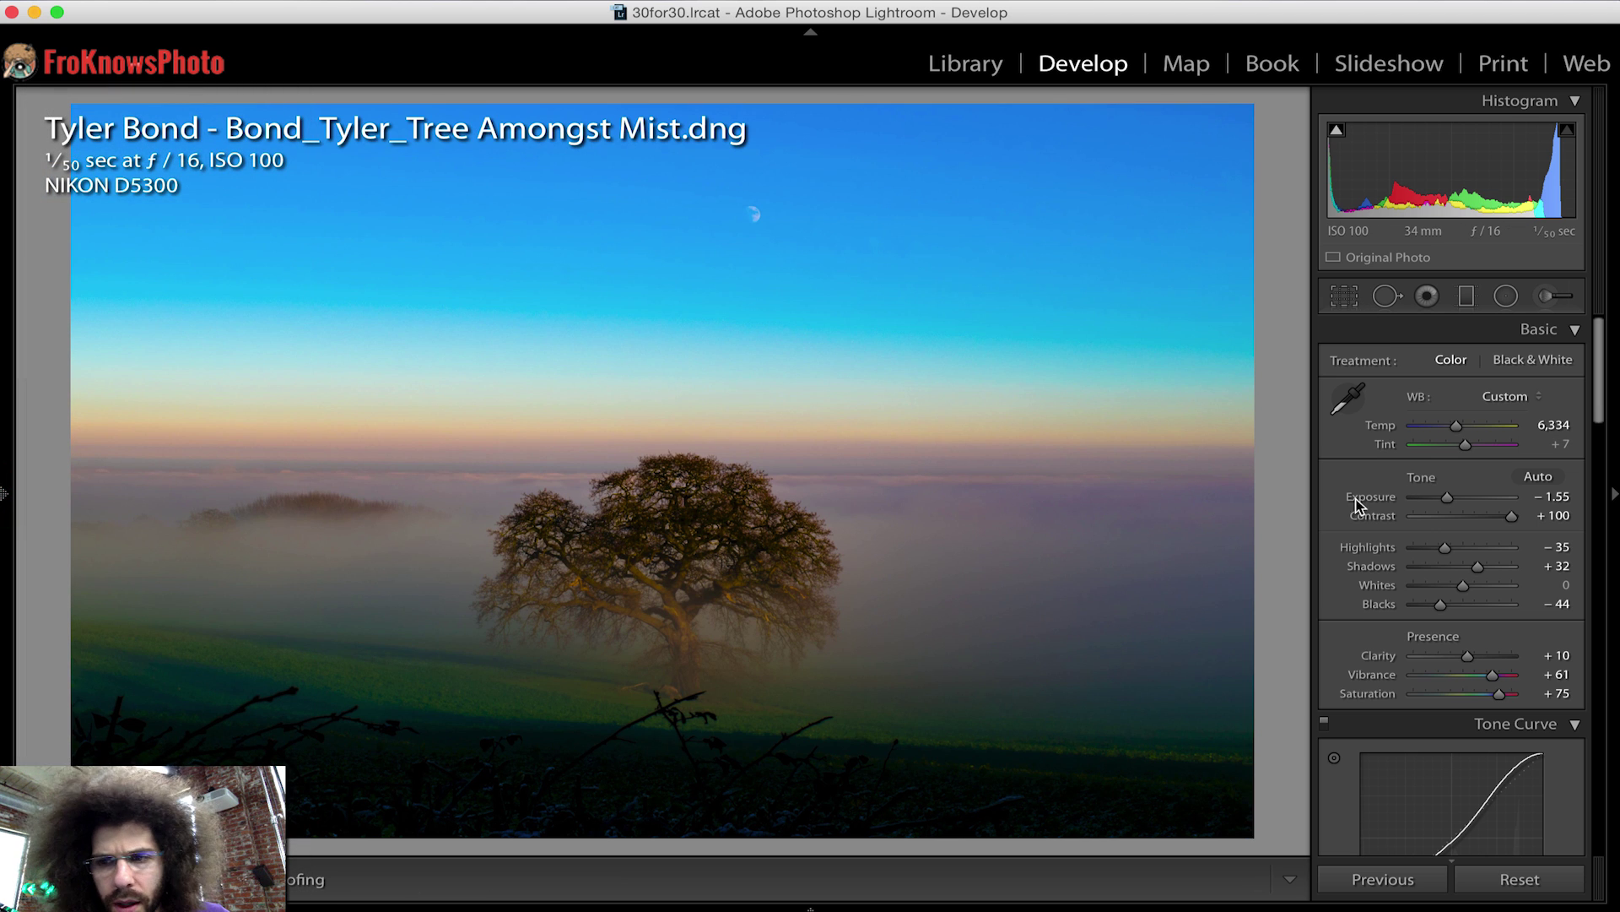
# Scroll through the Develop panels on the right side.
pyautogui.scroll(-5, 1444, 514)
pyautogui.scroll(-10, 1492, 529)
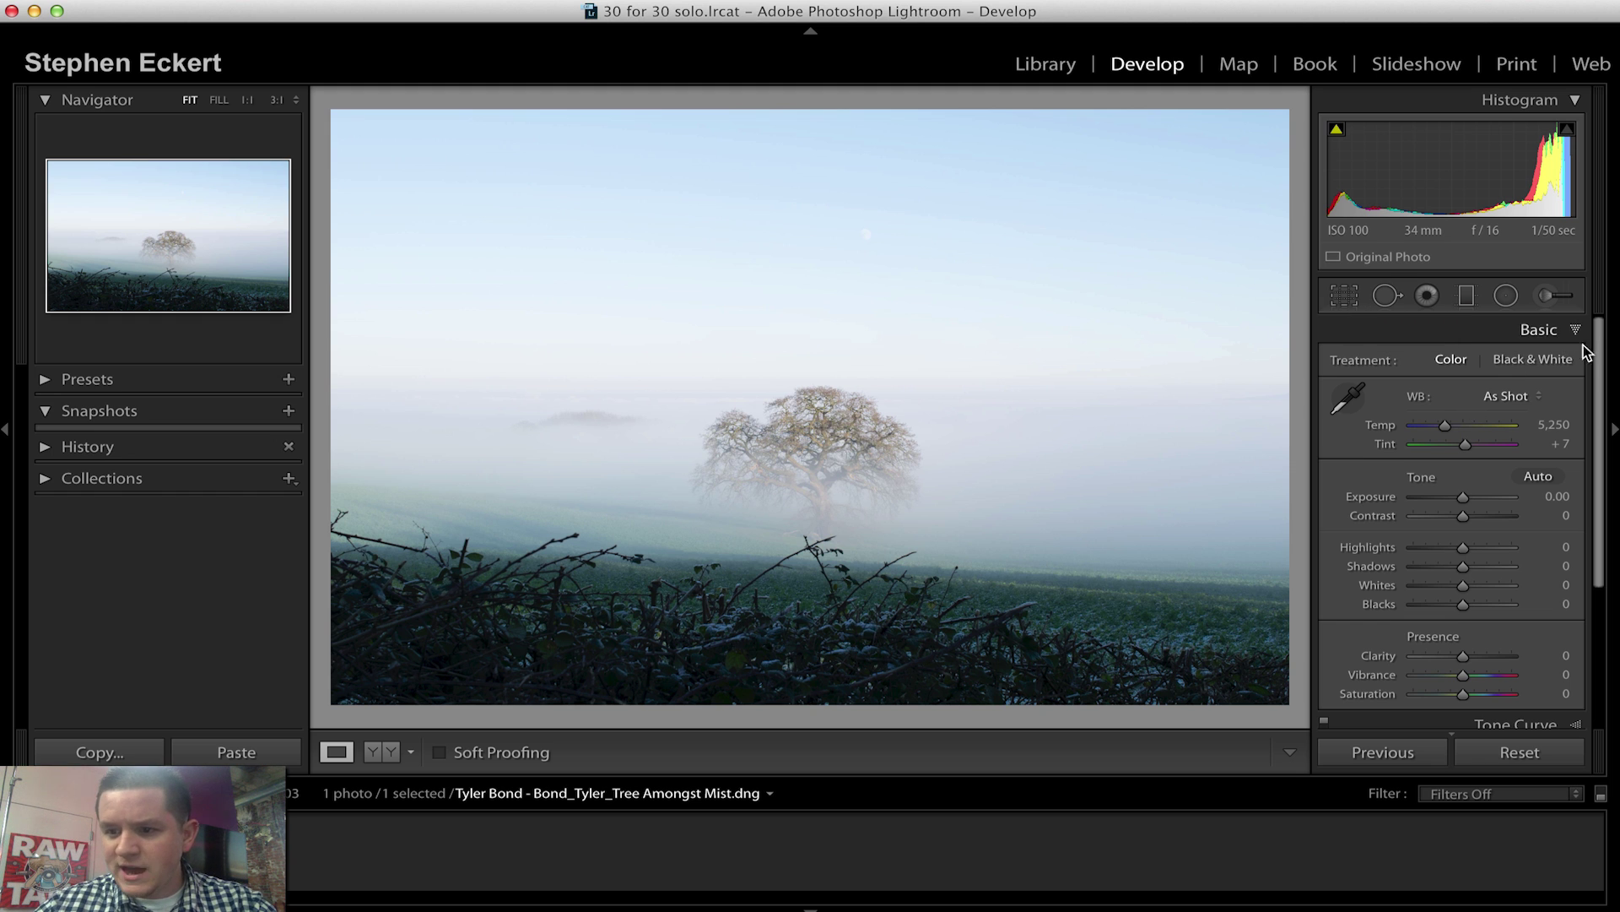
# Toggle the Crop overlay open and closed without changes, then bring the Effects panel into view.
pyautogui.moveTo(1597, 359); pyautogui.dragTo(1598, 367)
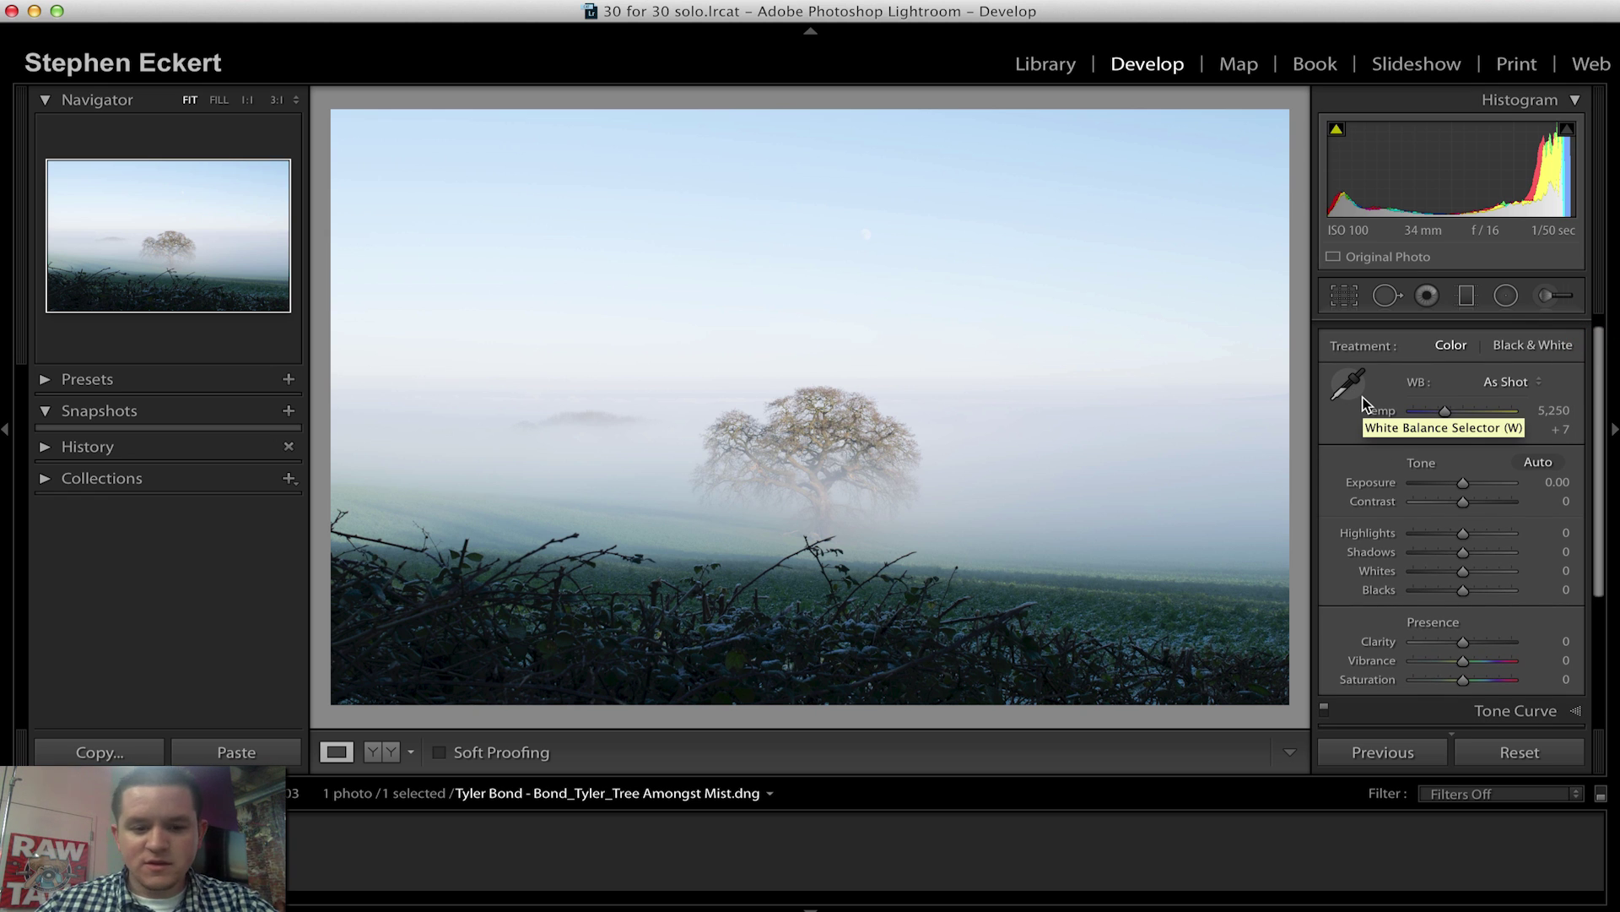
pyautogui.click(1346, 297)
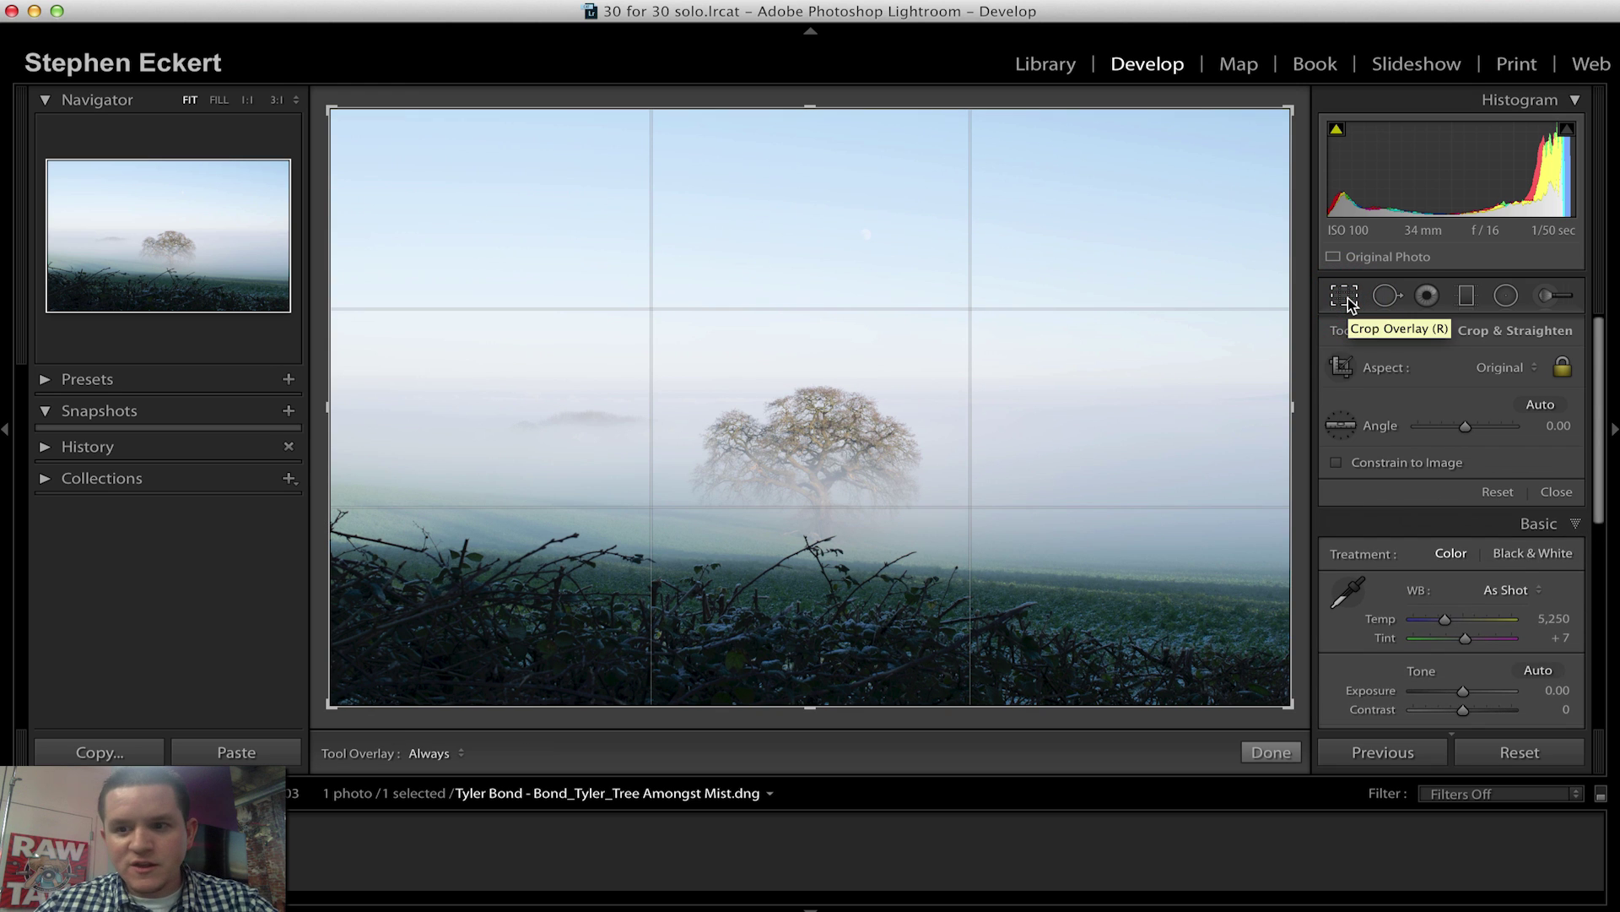
pyautogui.click(1346, 297)
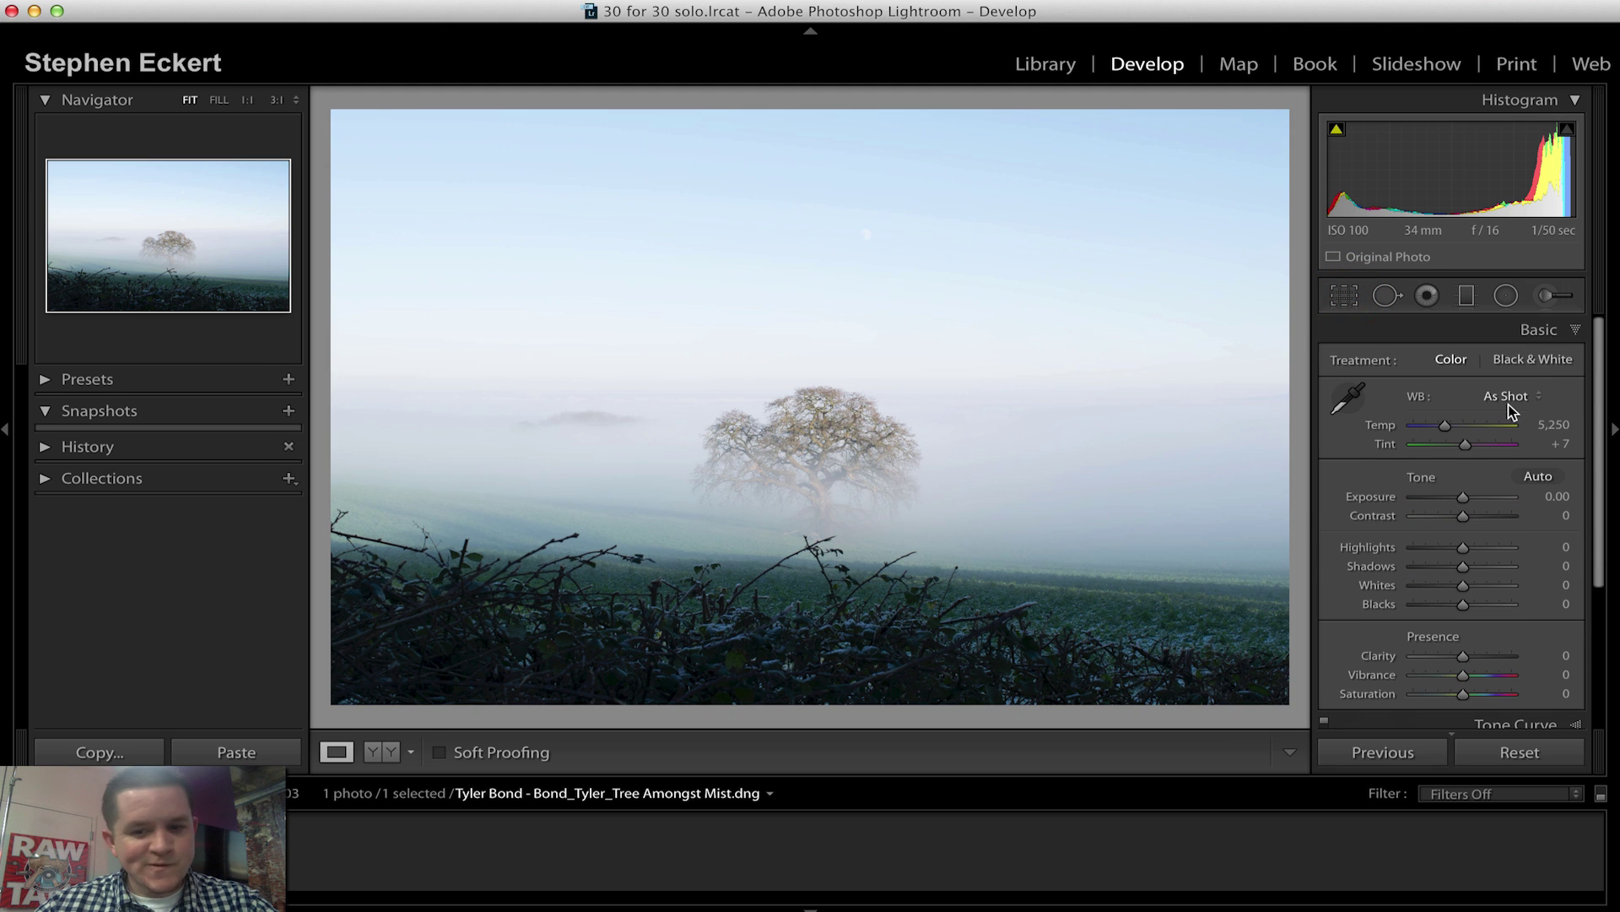
pyautogui.click(1591, 634)
# Raise Dehaze to +100 in Effects, then ease it back to +79.
pyautogui.click(1544, 672)
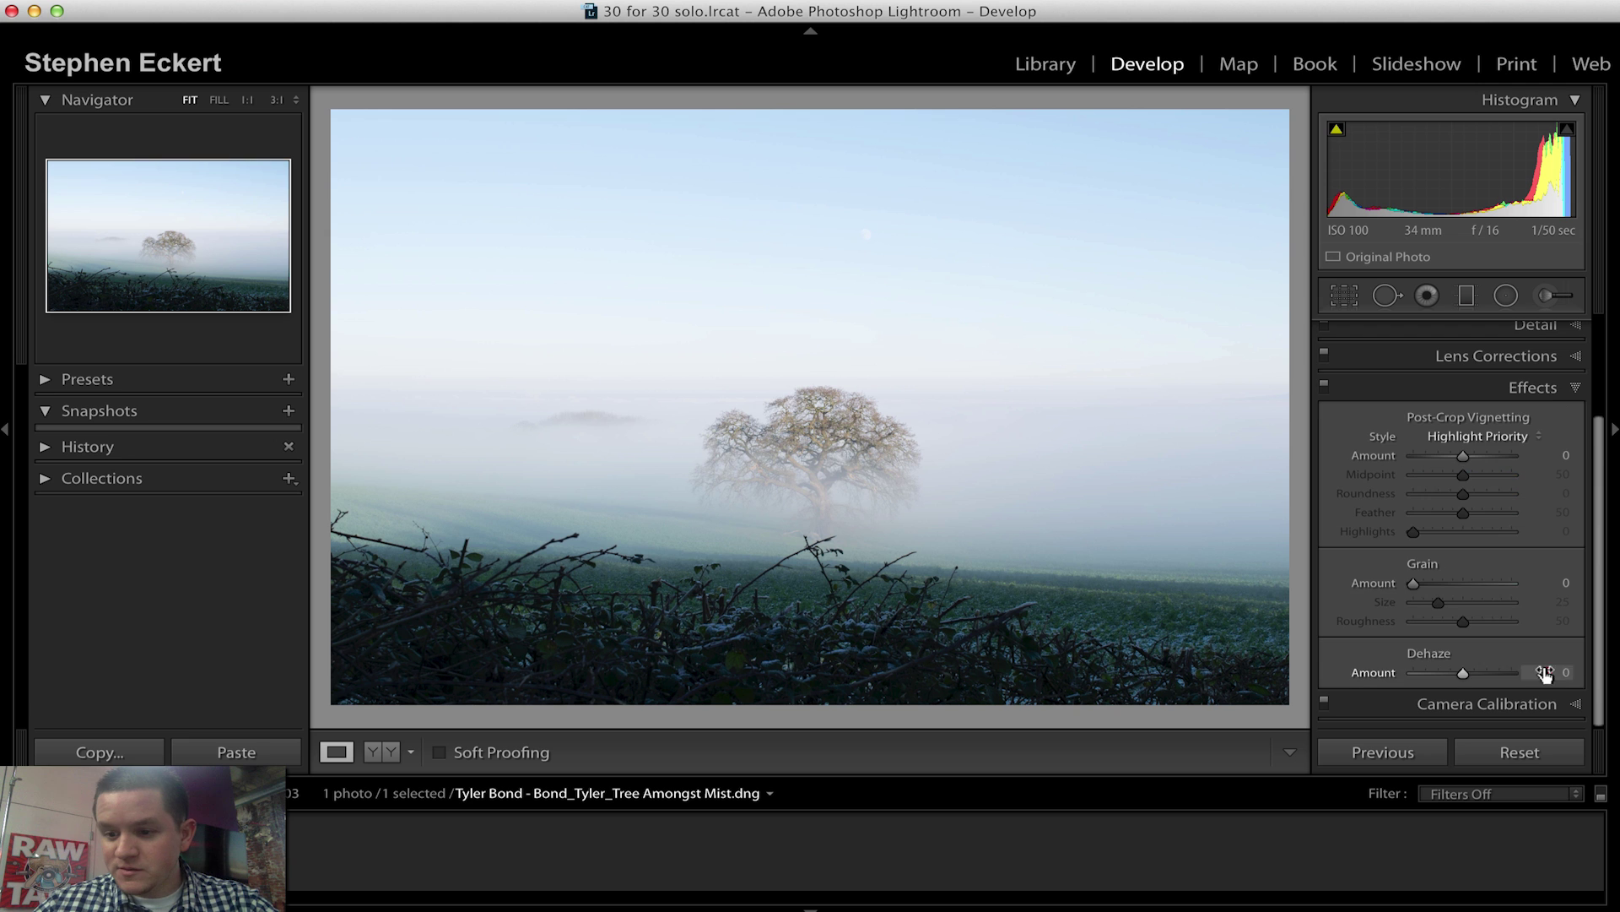
pyautogui.moveTo(1461, 673); pyautogui.dragTo(1526, 676)
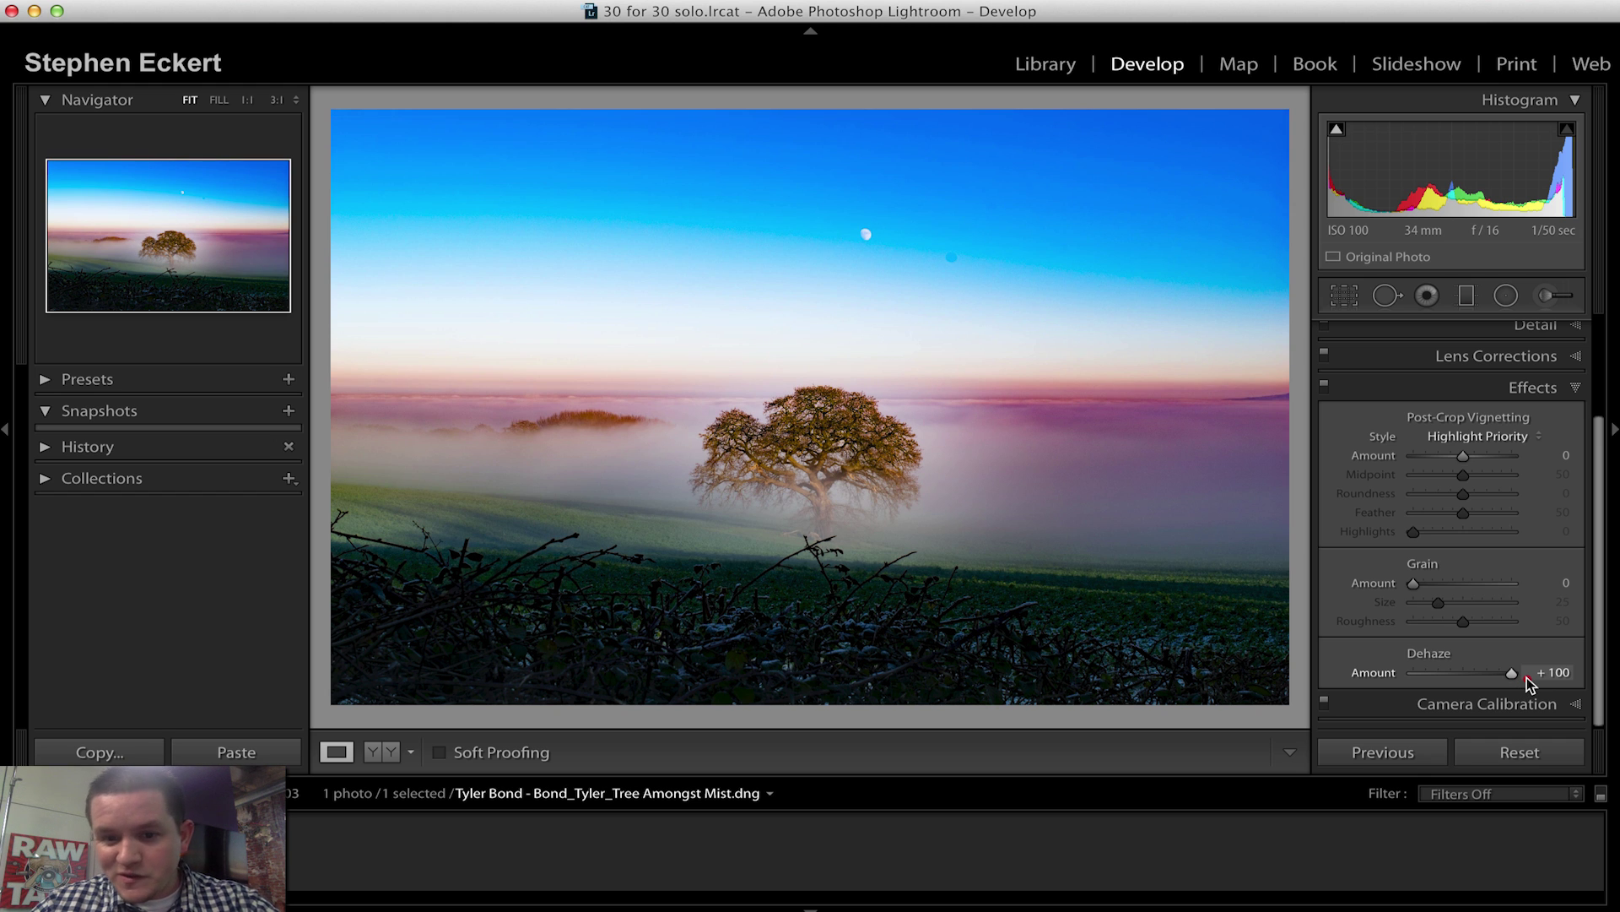
pyautogui.moveTo(1513, 674); pyautogui.dragTo(1502, 675)
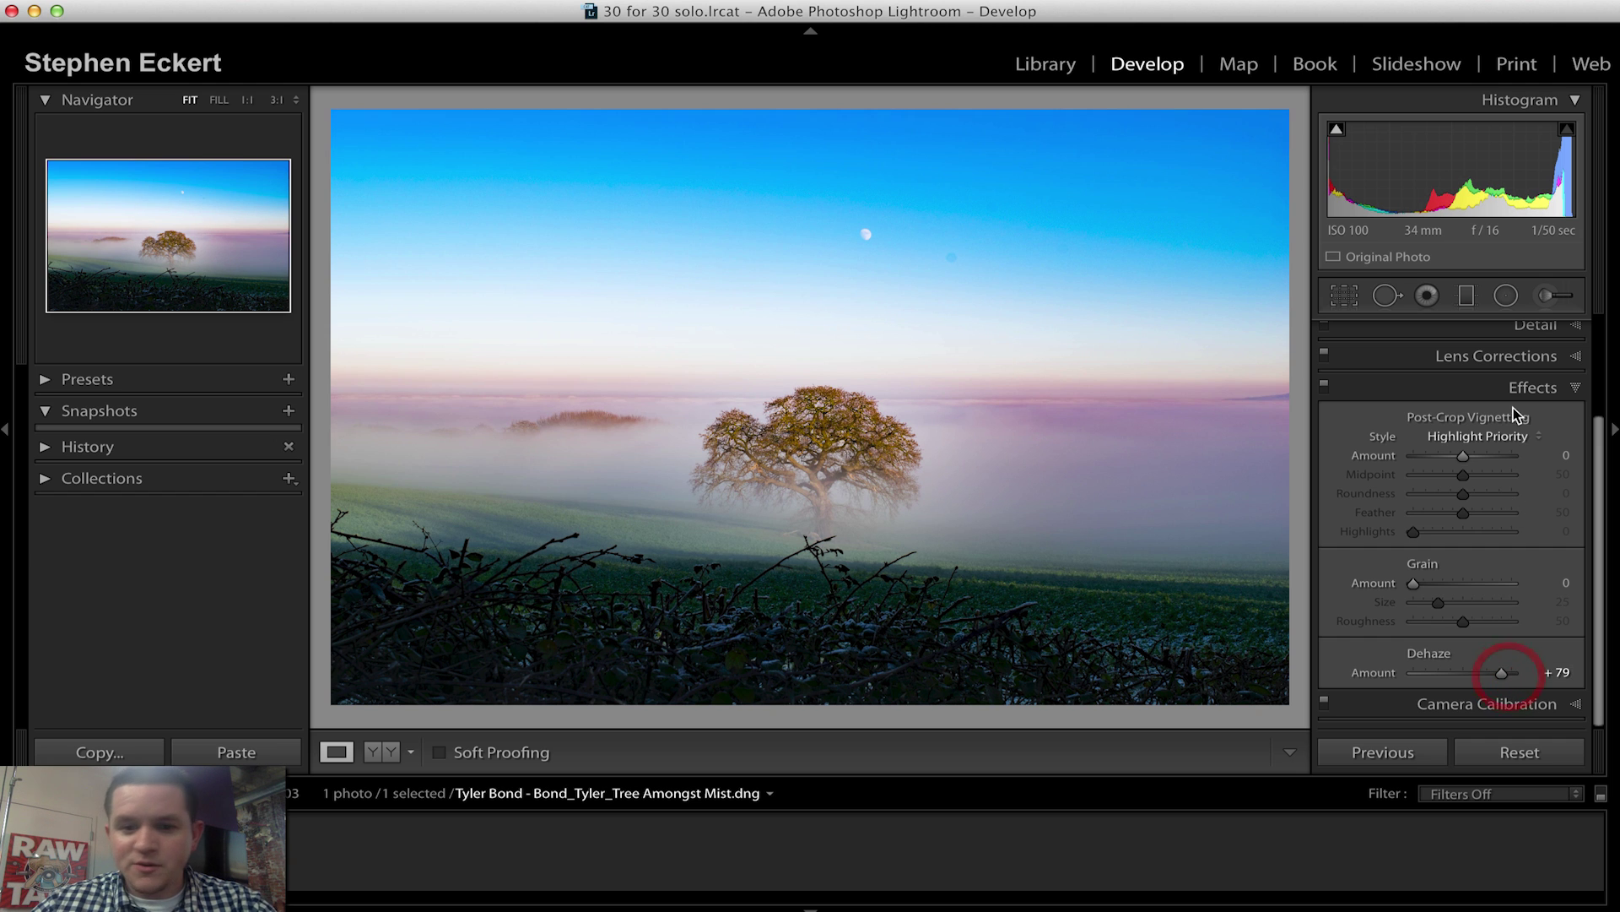
pyautogui.scroll(5, 1574, 549)
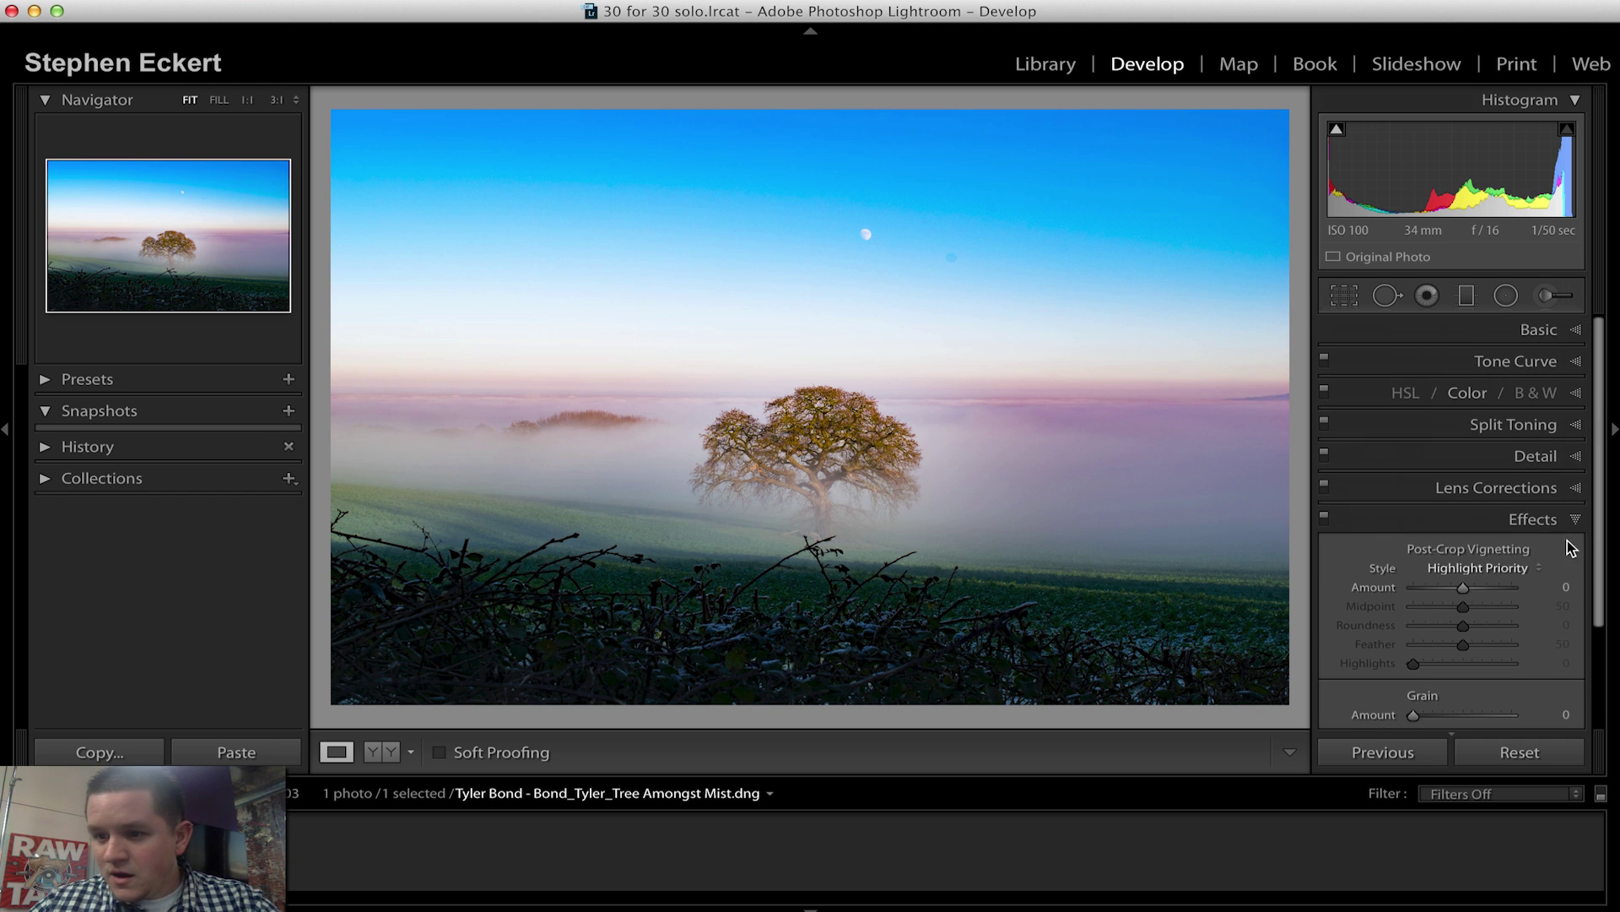
# Cool Temp to 4,759, set Exposure to −0.30 and bring Contrast down toward +15.
pyautogui.click(1568, 322)
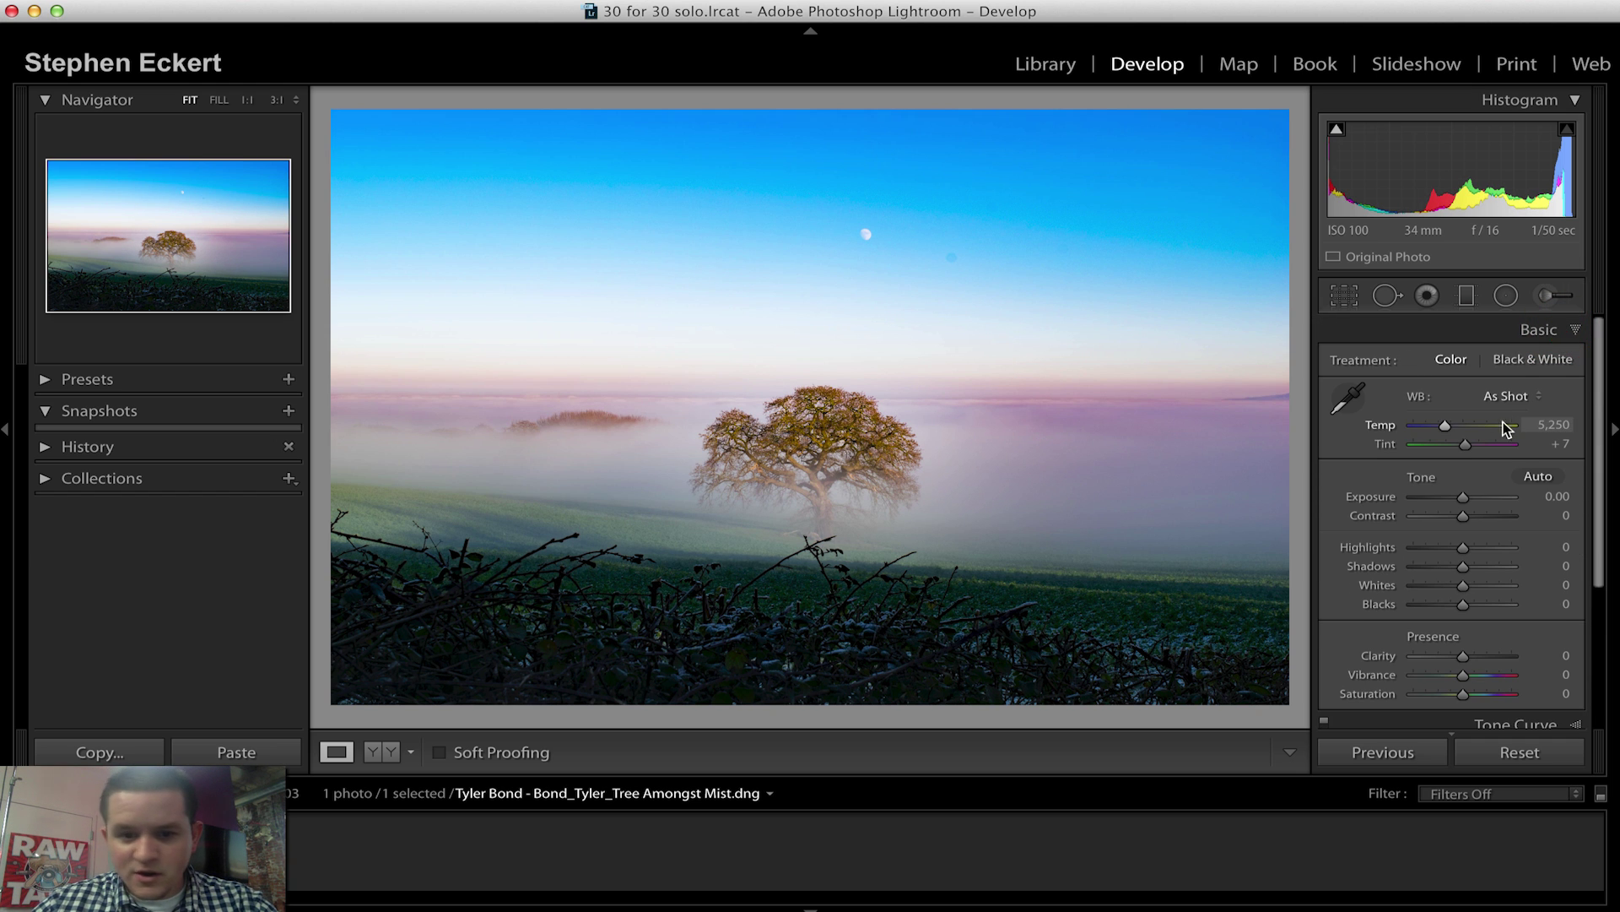
pyautogui.moveTo(1447, 426); pyautogui.dragTo(1441, 427)
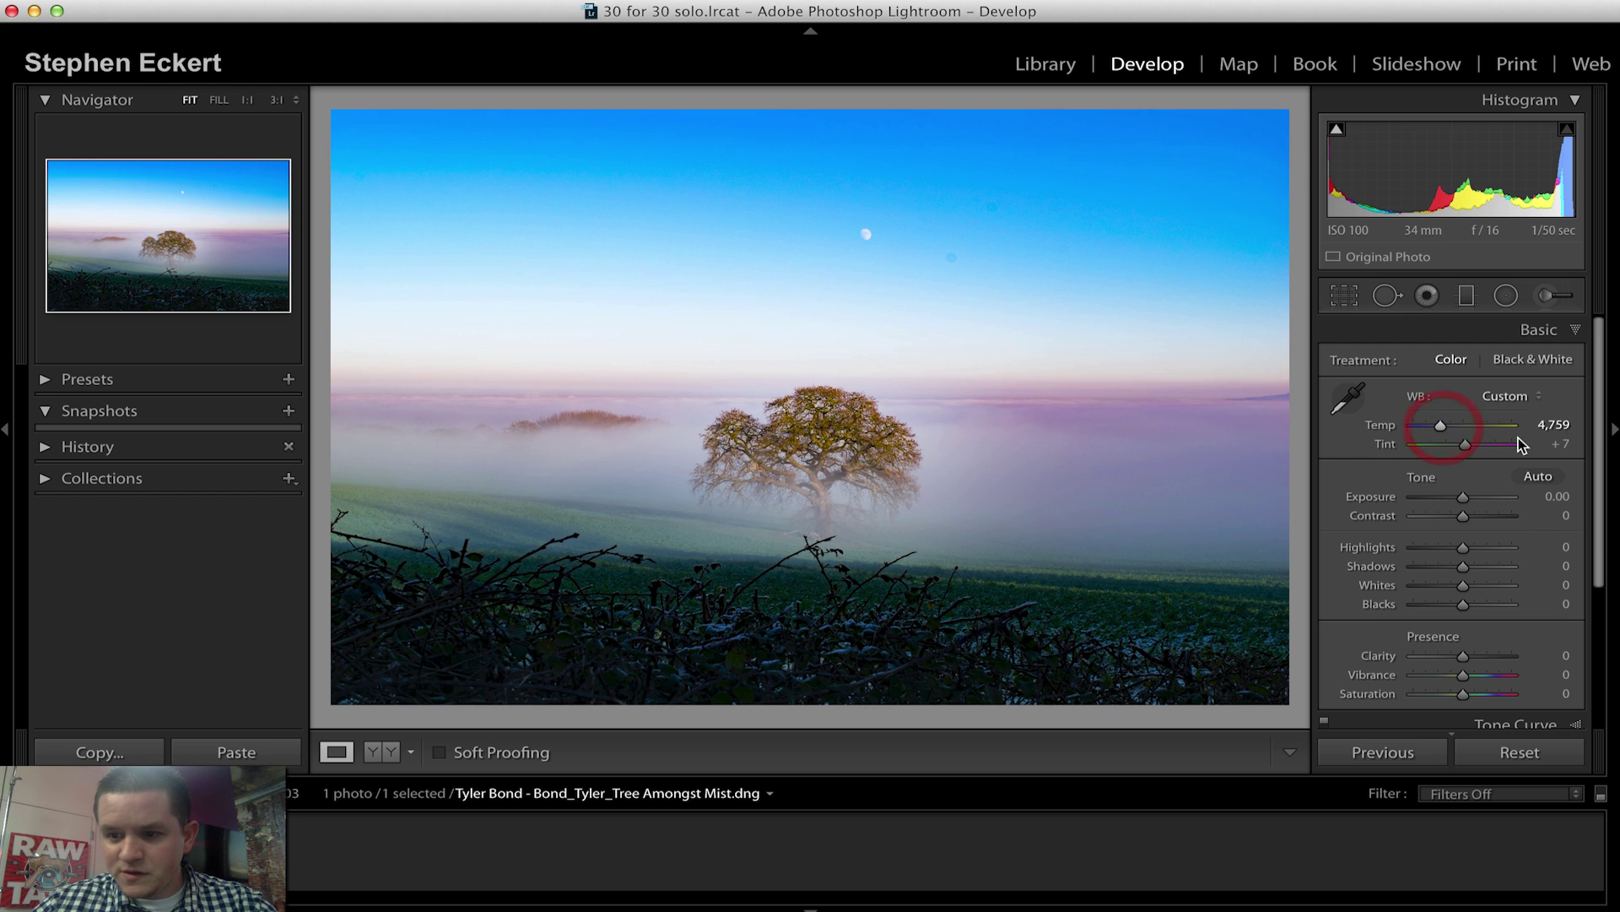
pyautogui.moveTo(1461, 497); pyautogui.dragTo(1467, 553)
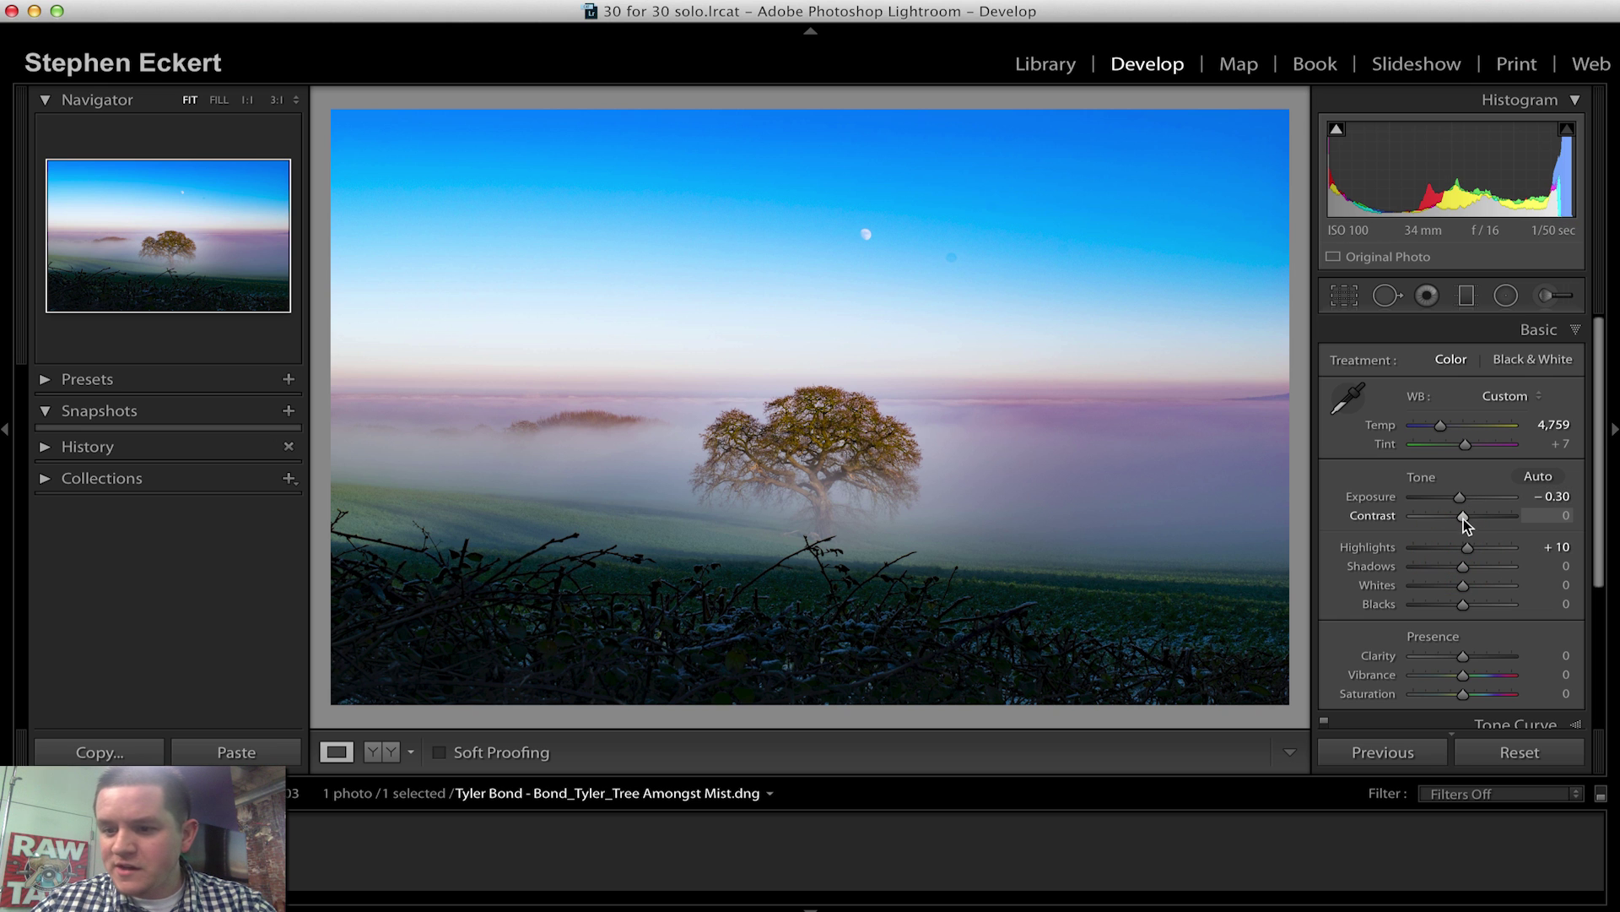
pyautogui.moveTo(1484, 520); pyautogui.dragTo(1486, 578)
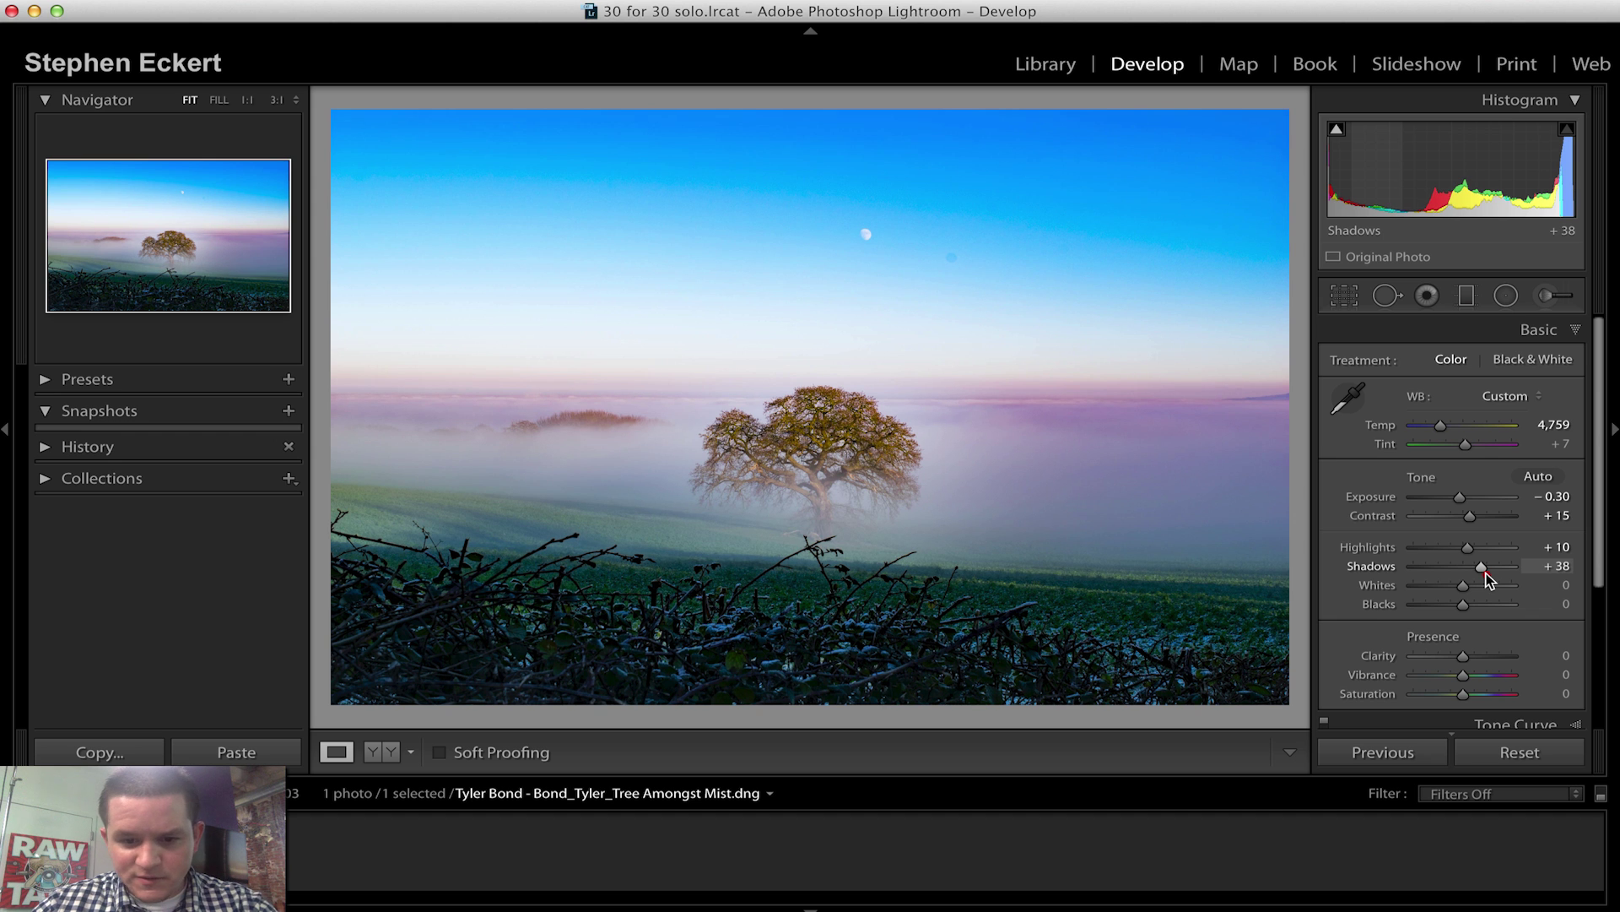
# Set Shadows to −10, Whites to +13 and Blacks to −8 while watching clipping.
pyautogui.moveTo(1486, 572); pyautogui.dragTo(1460, 570)
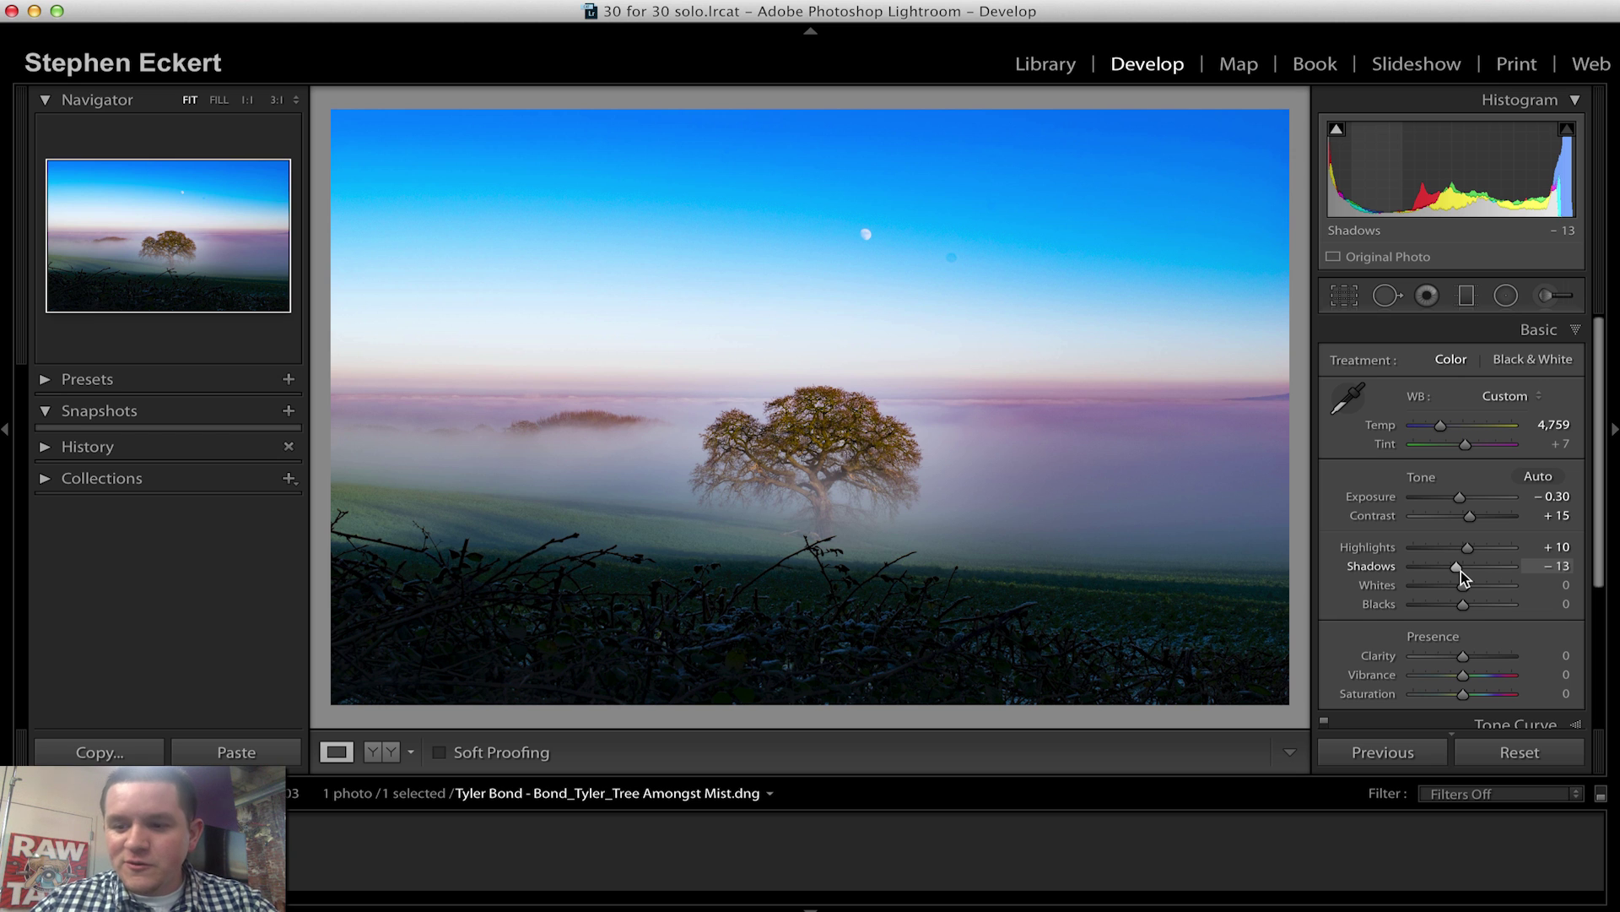
pyautogui.moveTo(1462, 571); pyautogui.dragTo(1463, 575)
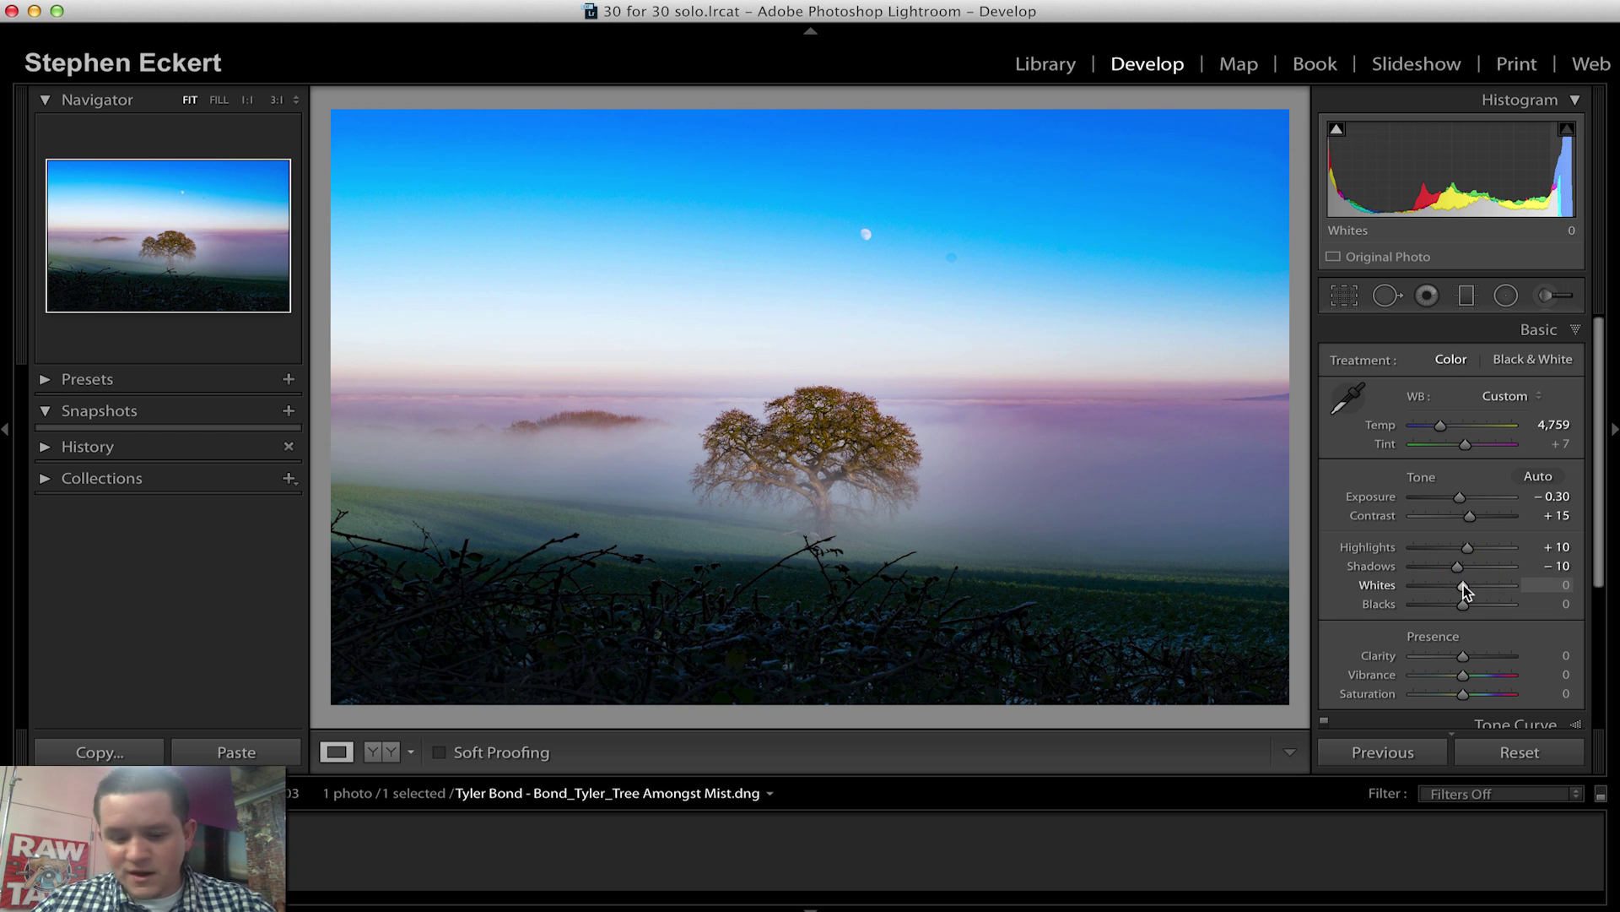
pyautogui.press('alt')
pyautogui.moveTo(1464, 584); pyautogui.dragTo(1457, 606)
pyautogui.keyDown('alt'); pyautogui.click(1473, 591); pyautogui.keyUp('alt')
pyautogui.keyDown('alt'); pyautogui.click(1463, 606); pyautogui.keyUp('alt')
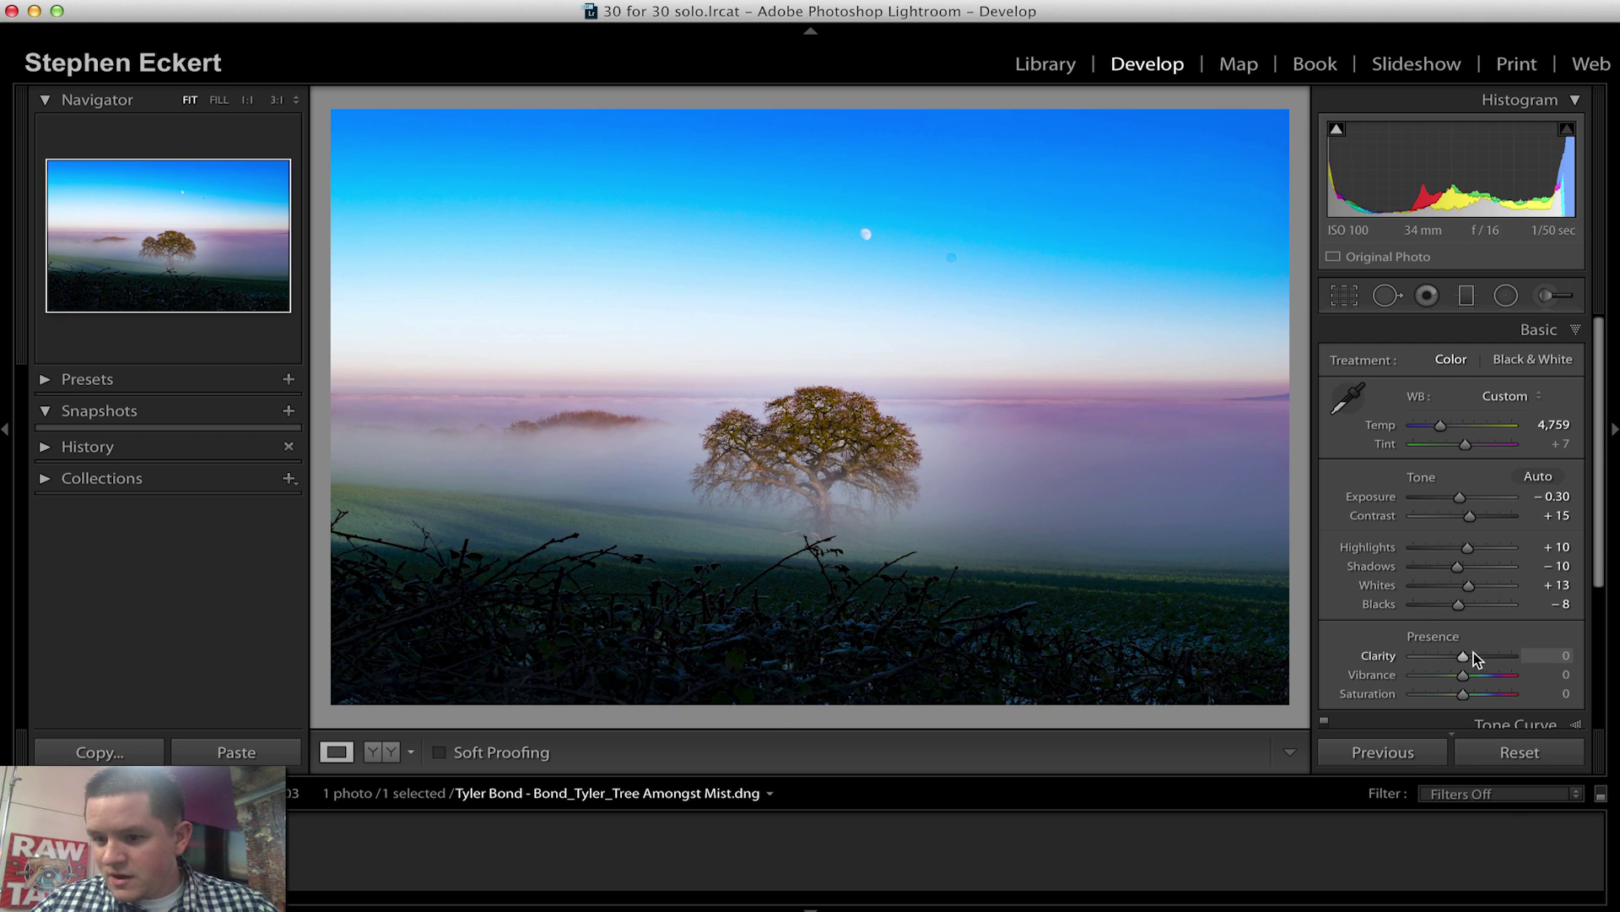
# Lower Clarity to −5 and Vibrance to −45 for a soft, muted look.
pyautogui.moveTo(1471, 660)
pyautogui.mouseDown()
pyautogui.moveTo(1418, 660)
pyautogui.moveTo(1531, 669)
pyautogui.moveTo(1465, 665)
pyautogui.mouseUp()
pyautogui.moveTo(1602, 564); pyautogui.dragTo(1599, 650)
pyautogui.moveTo(1463, 544)
pyautogui.mouseDown()
pyautogui.moveTo(1477, 544)
pyautogui.moveTo(1443, 544)
pyautogui.mouseUp()
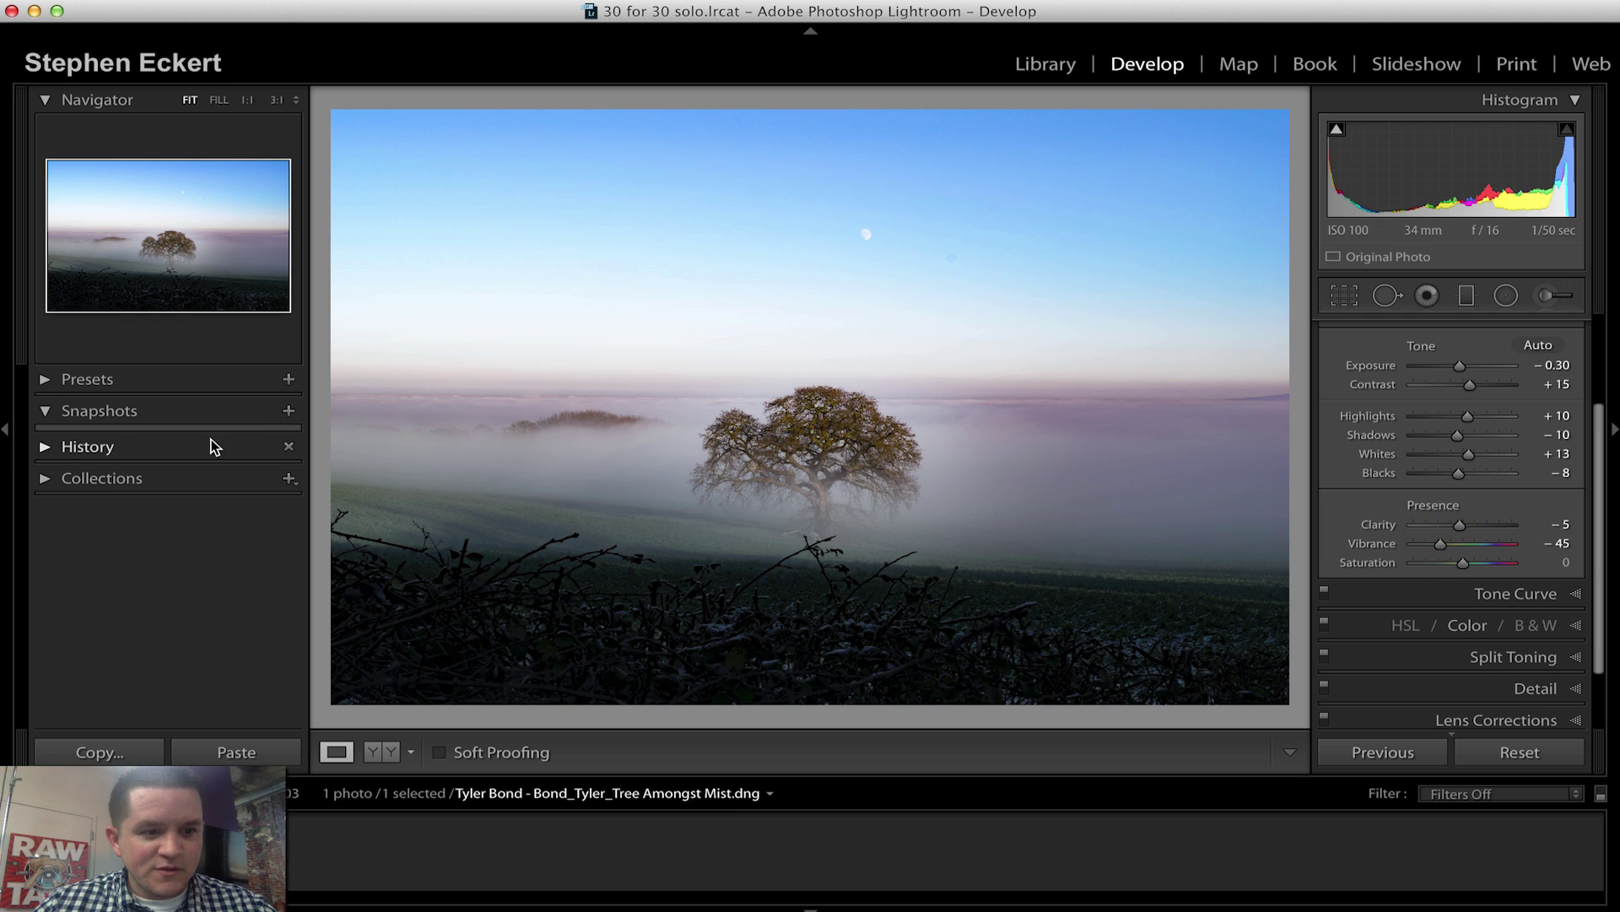
pyautogui.click(288, 411)
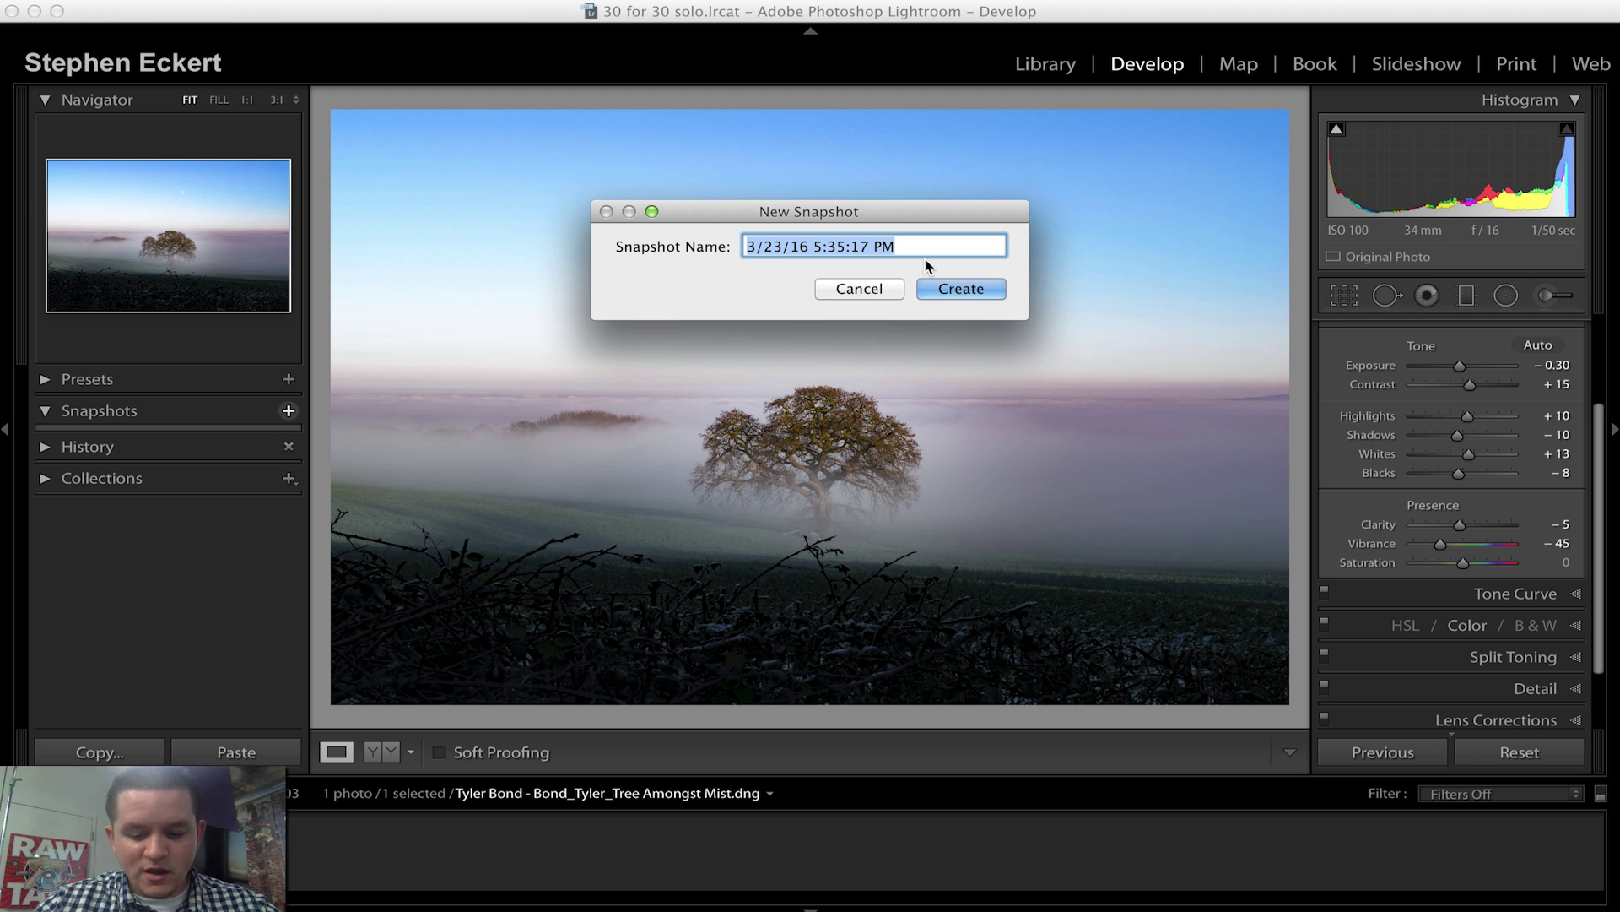
# Save the muted edit as snapshot 'zombie' and raise Vibrance to +20.
pyautogui.write('zombie')
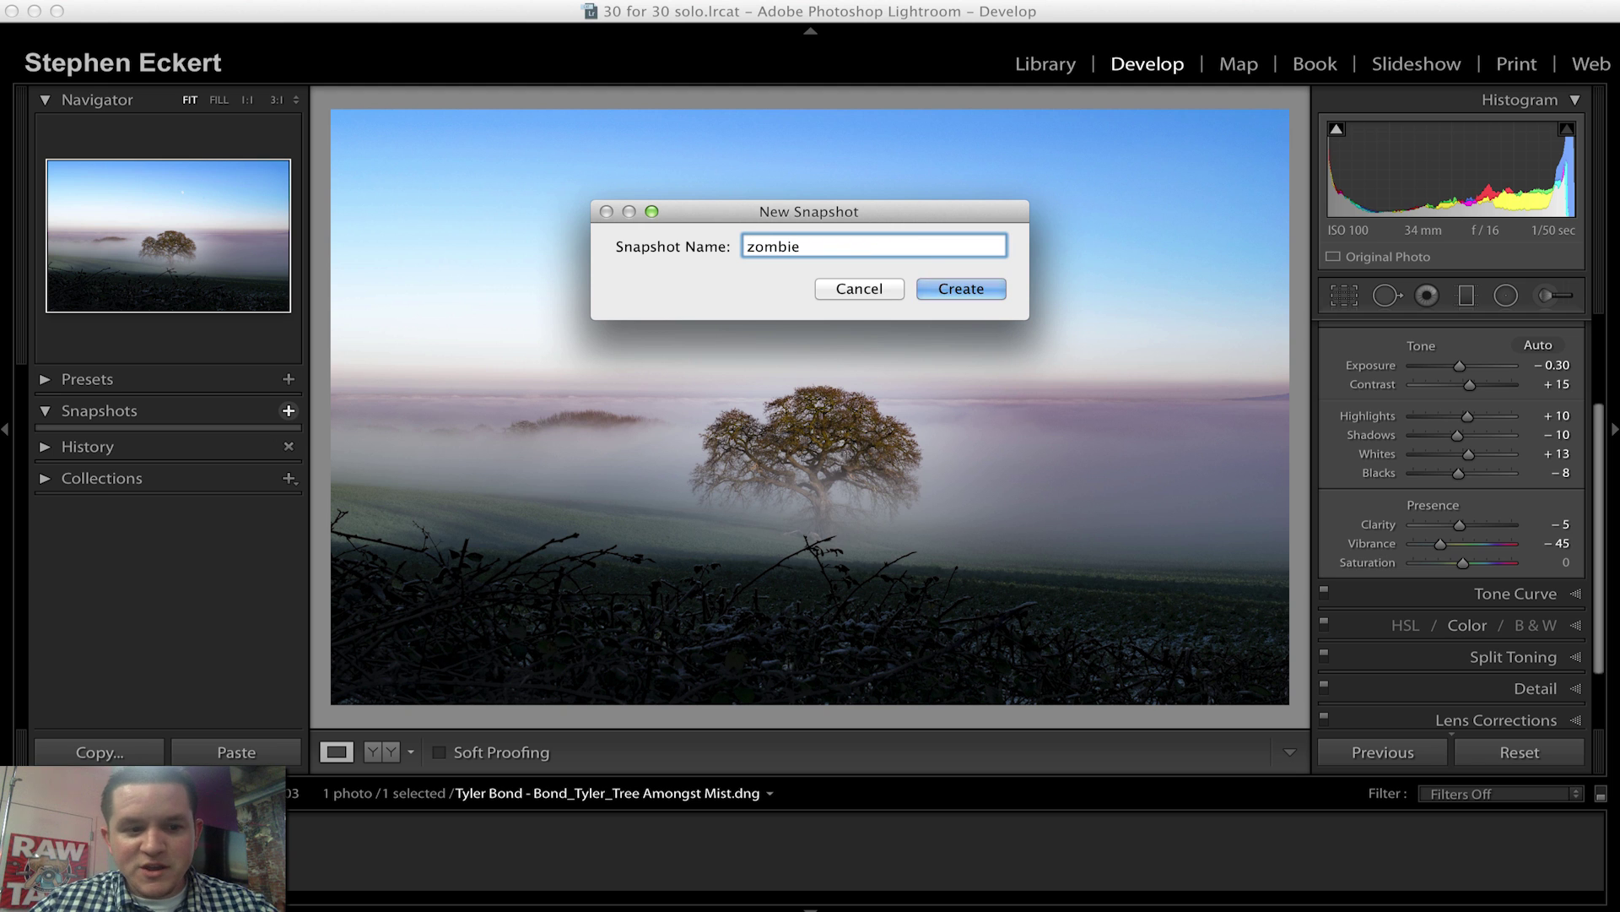
pyautogui.click(939, 292)
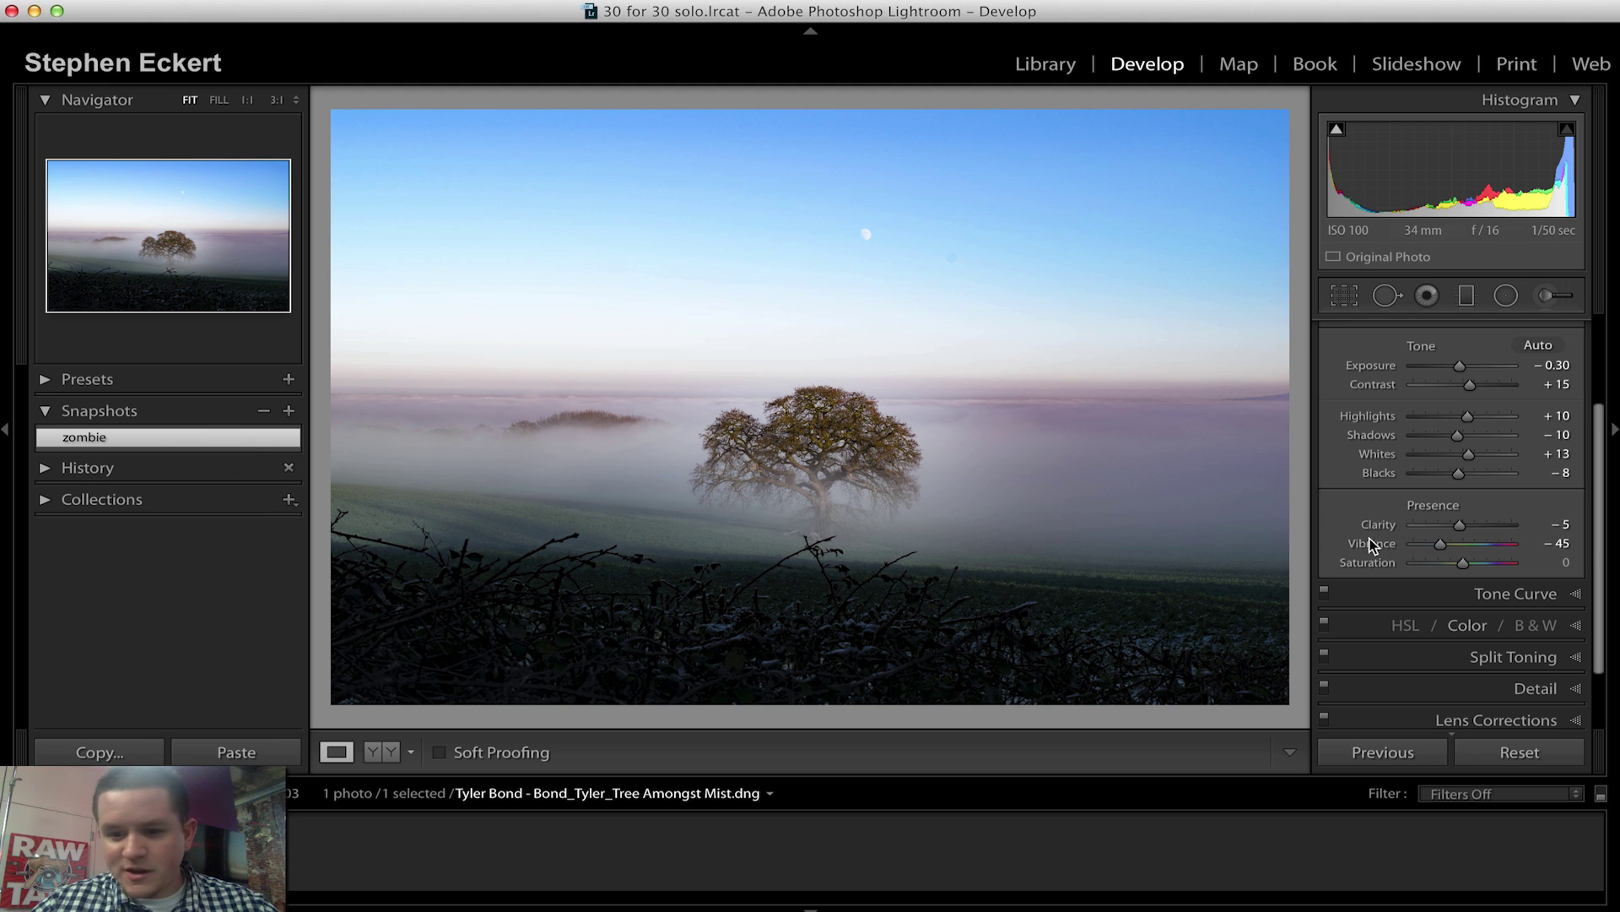
pyautogui.click(1561, 543)
pyautogui.write('0')
pyautogui.press('Return')
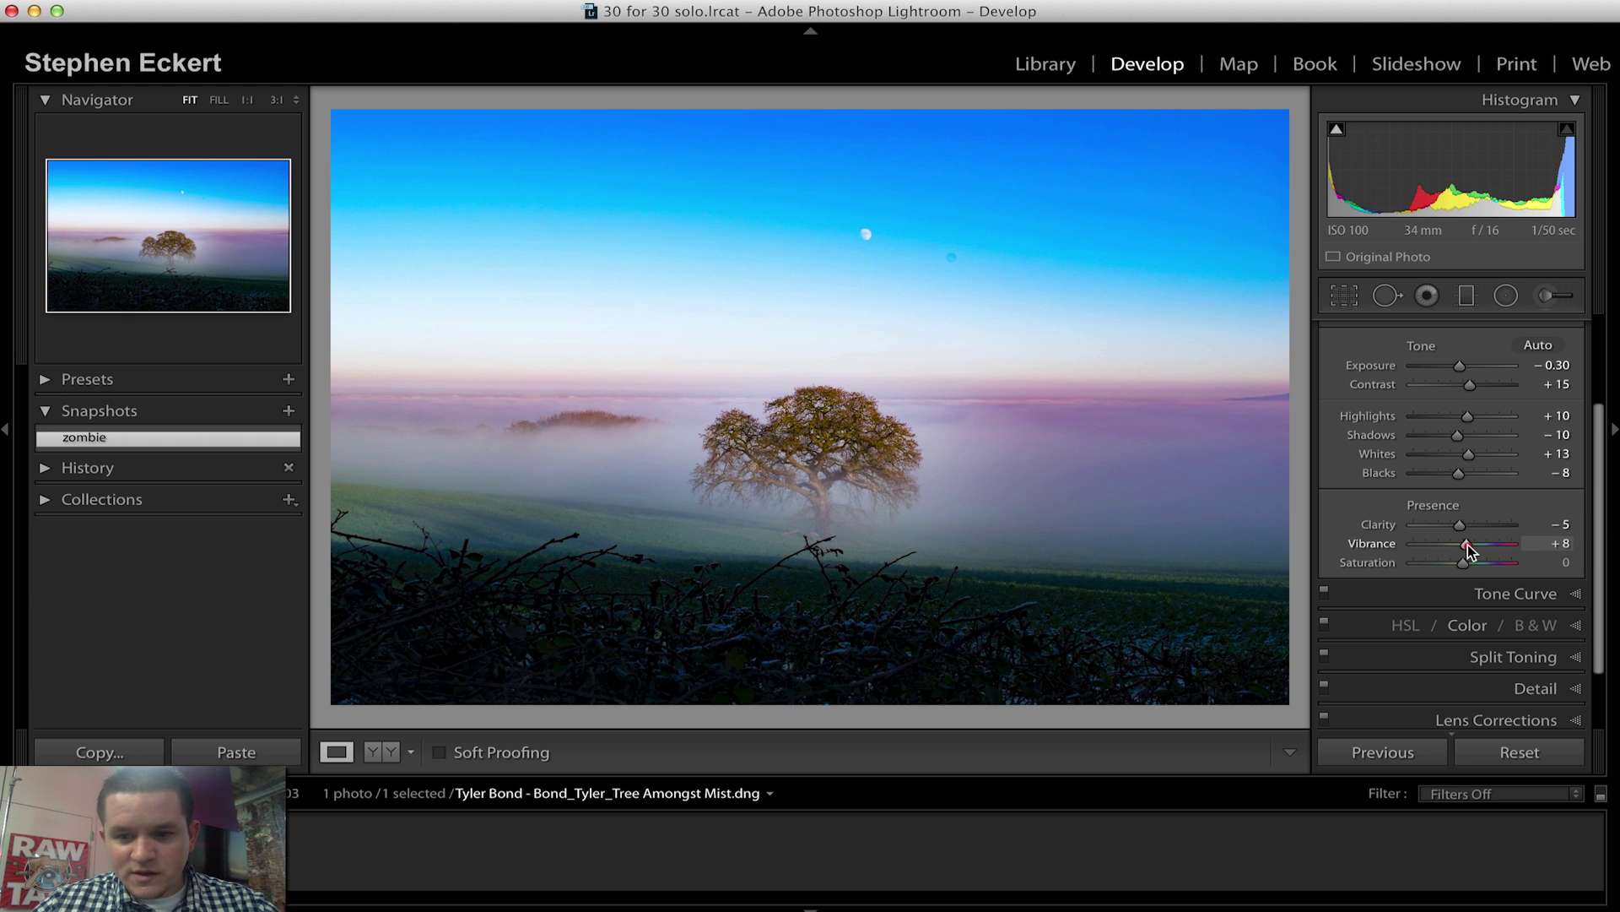
pyautogui.moveTo(1466, 544); pyautogui.dragTo(1474, 544)
# Apply the Medium Contrast point curve in the Tone Curve panel.
pyautogui.scroll(-2, 1446, 554)
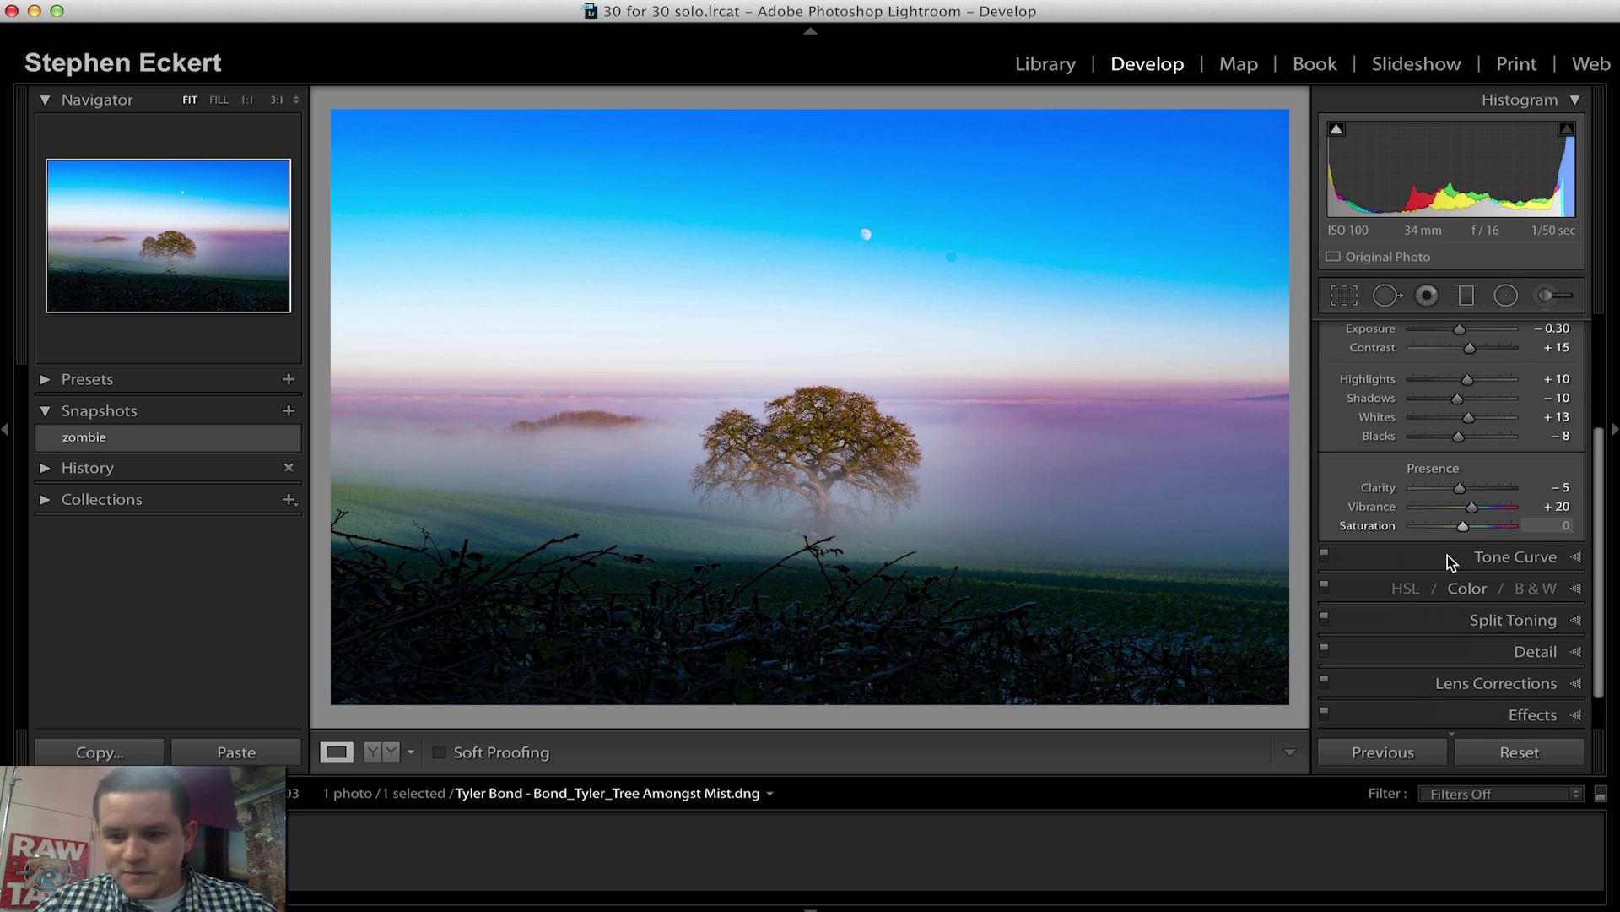
pyautogui.click(1519, 550)
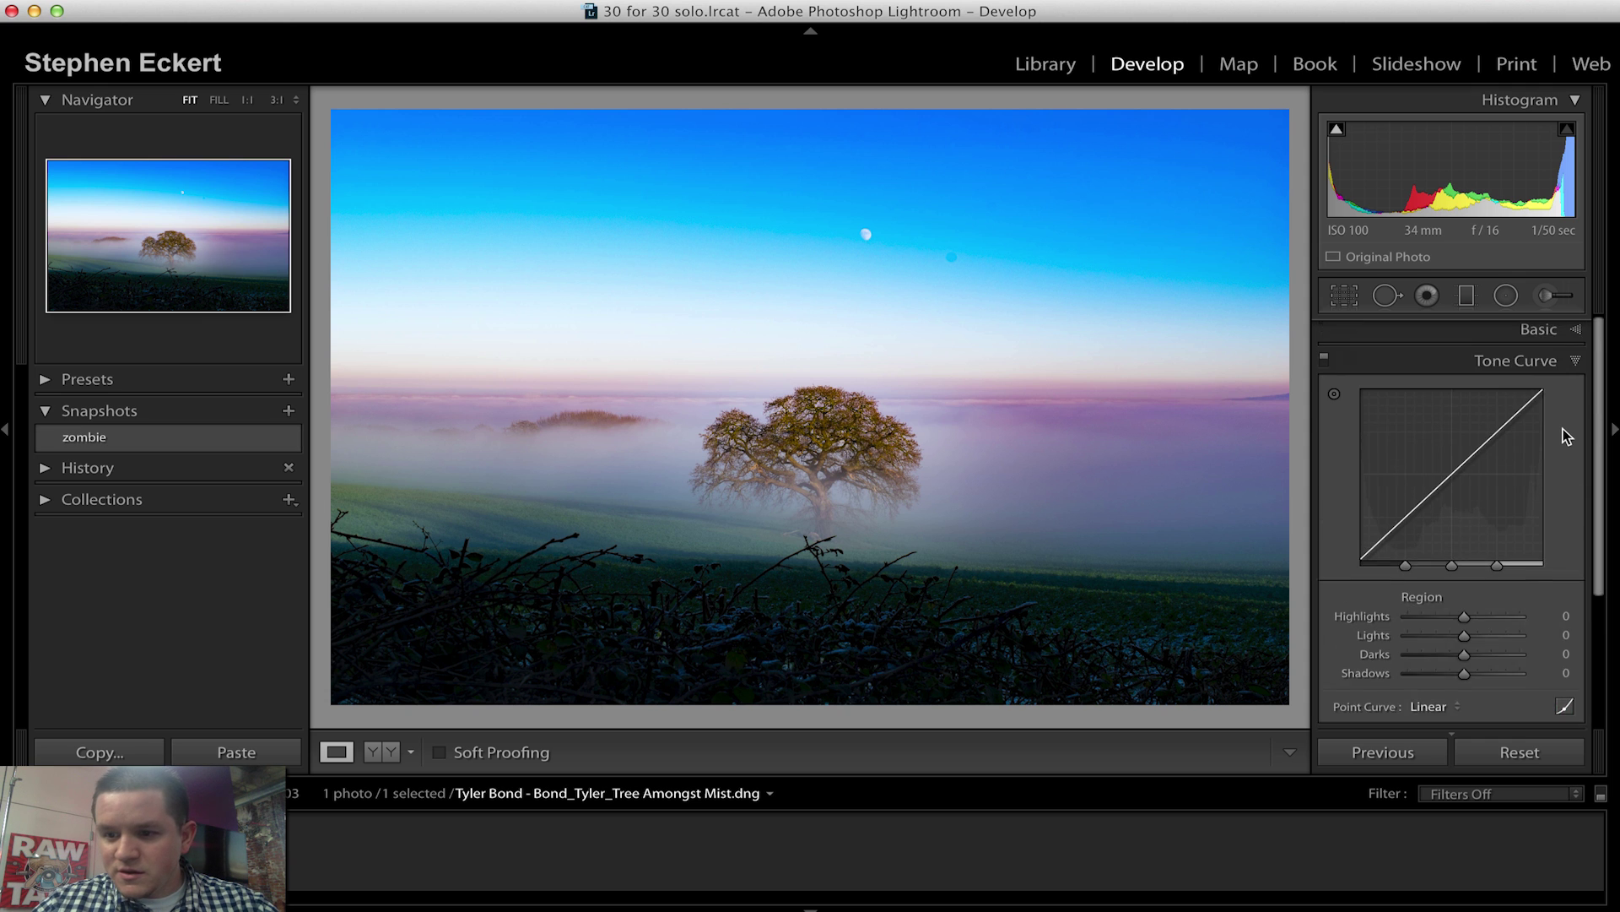
pyautogui.scroll(-3, 1563, 430)
pyautogui.click(1441, 597)
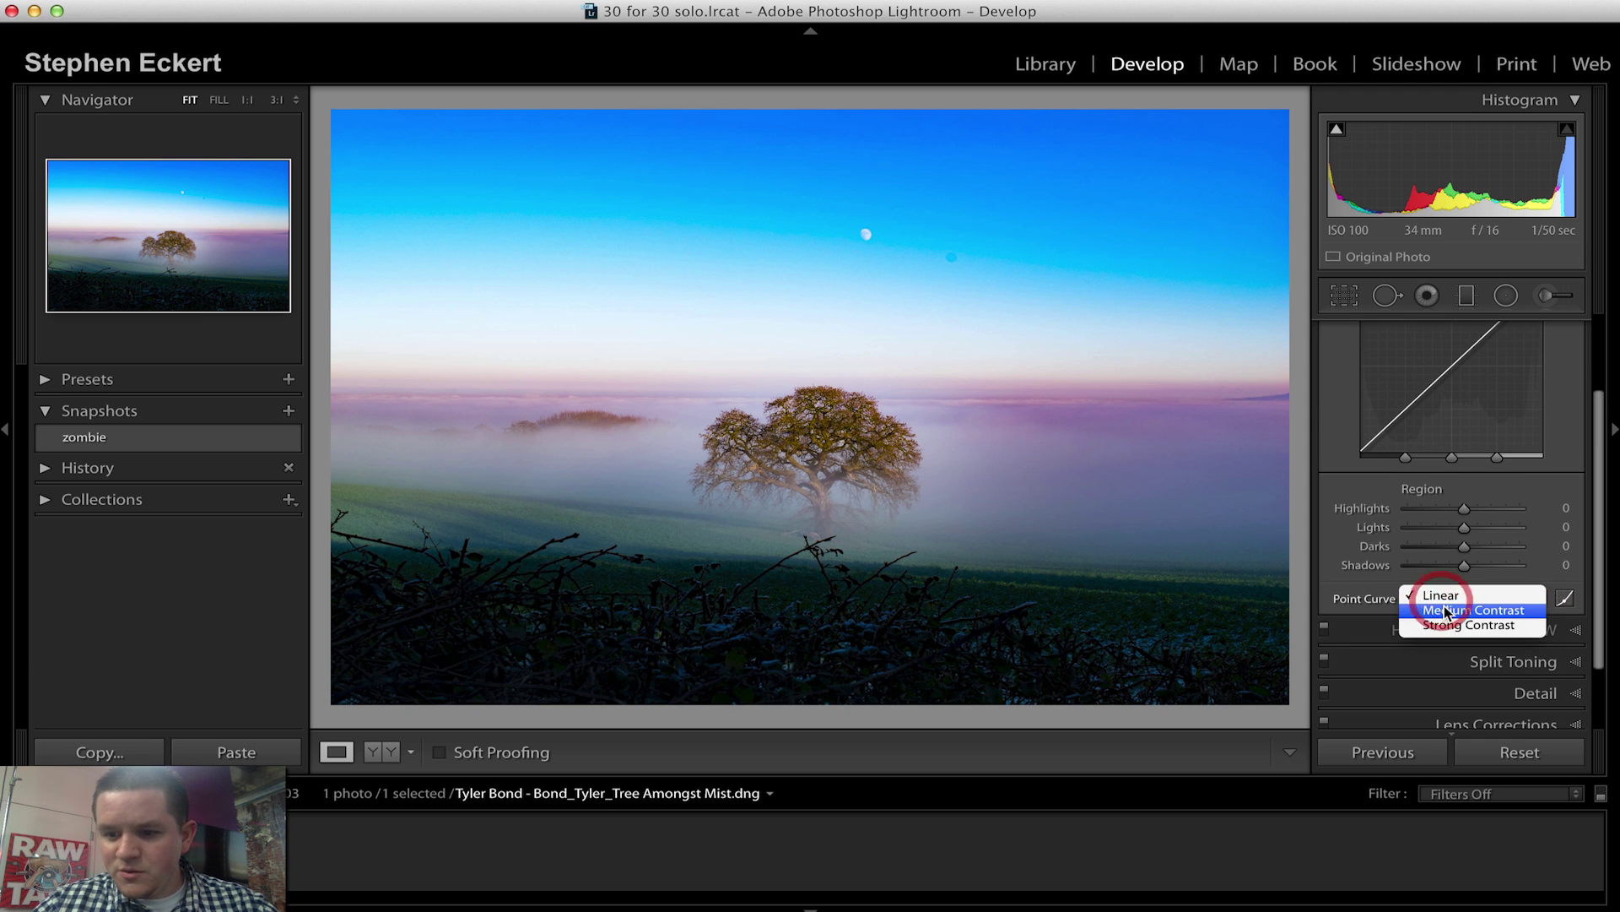
pyautogui.click(1445, 608)
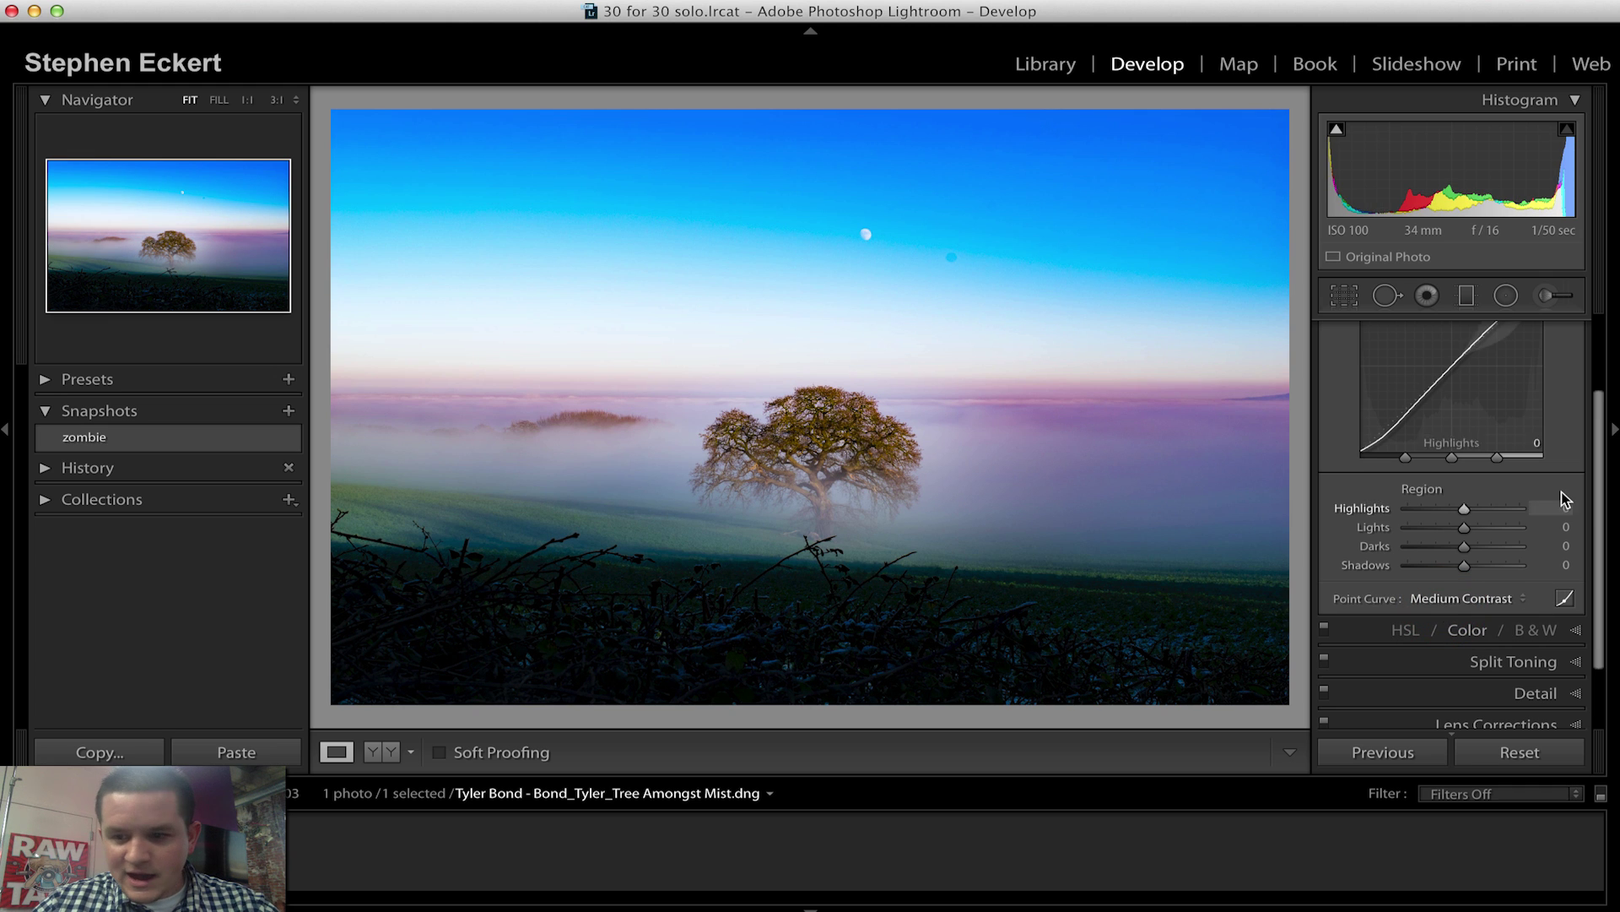
pyautogui.scroll(-2, 1561, 492)
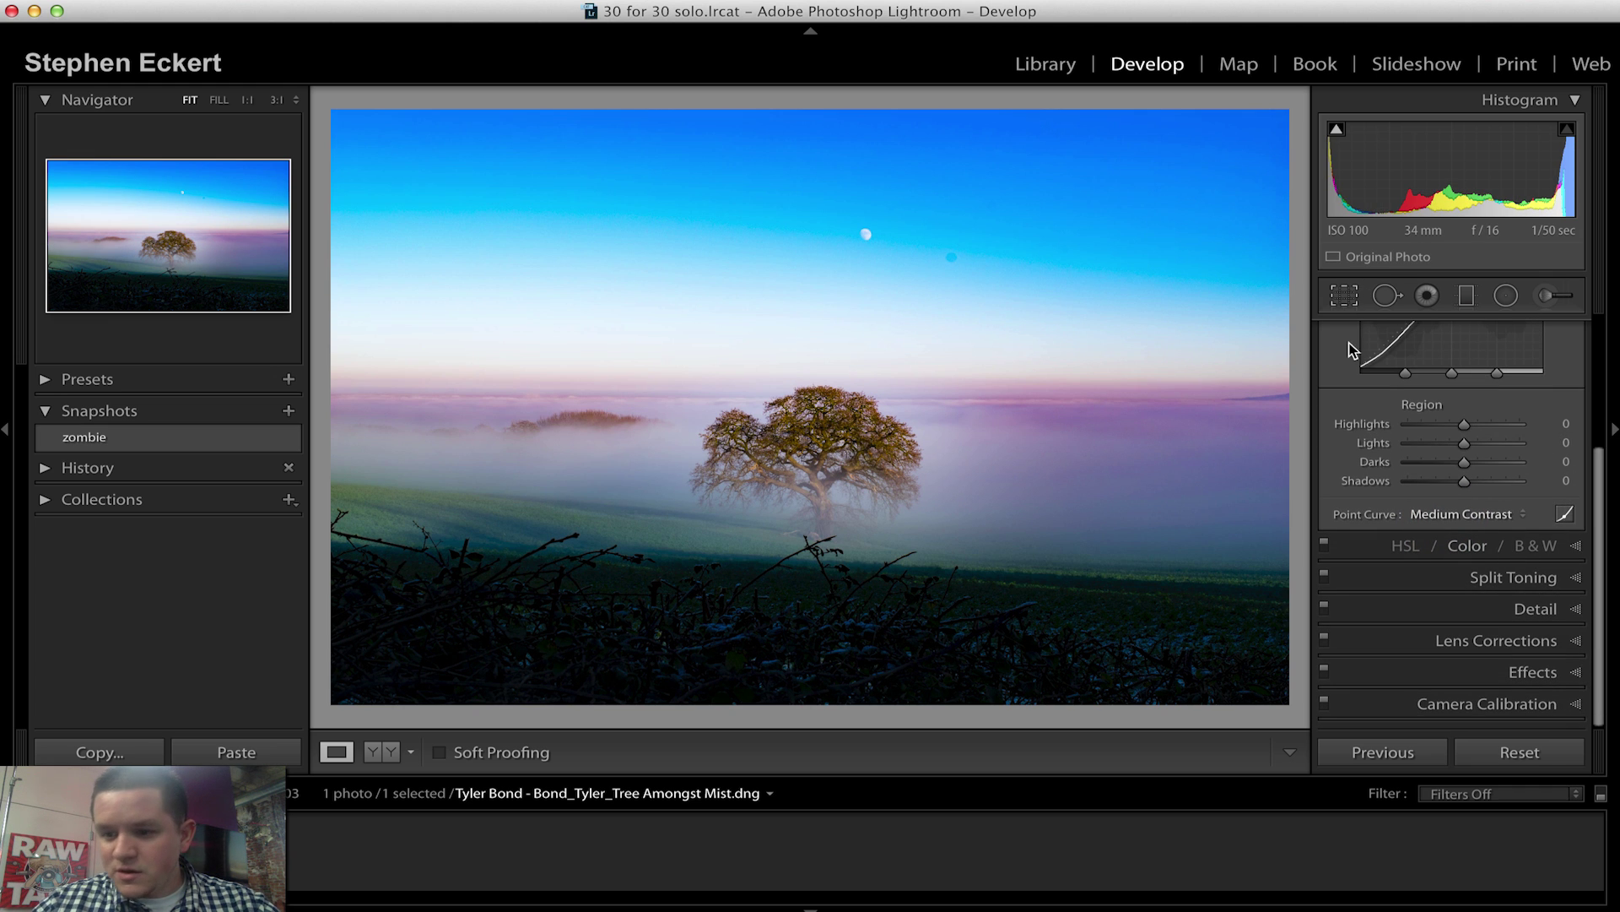
pyautogui.click(1345, 296)
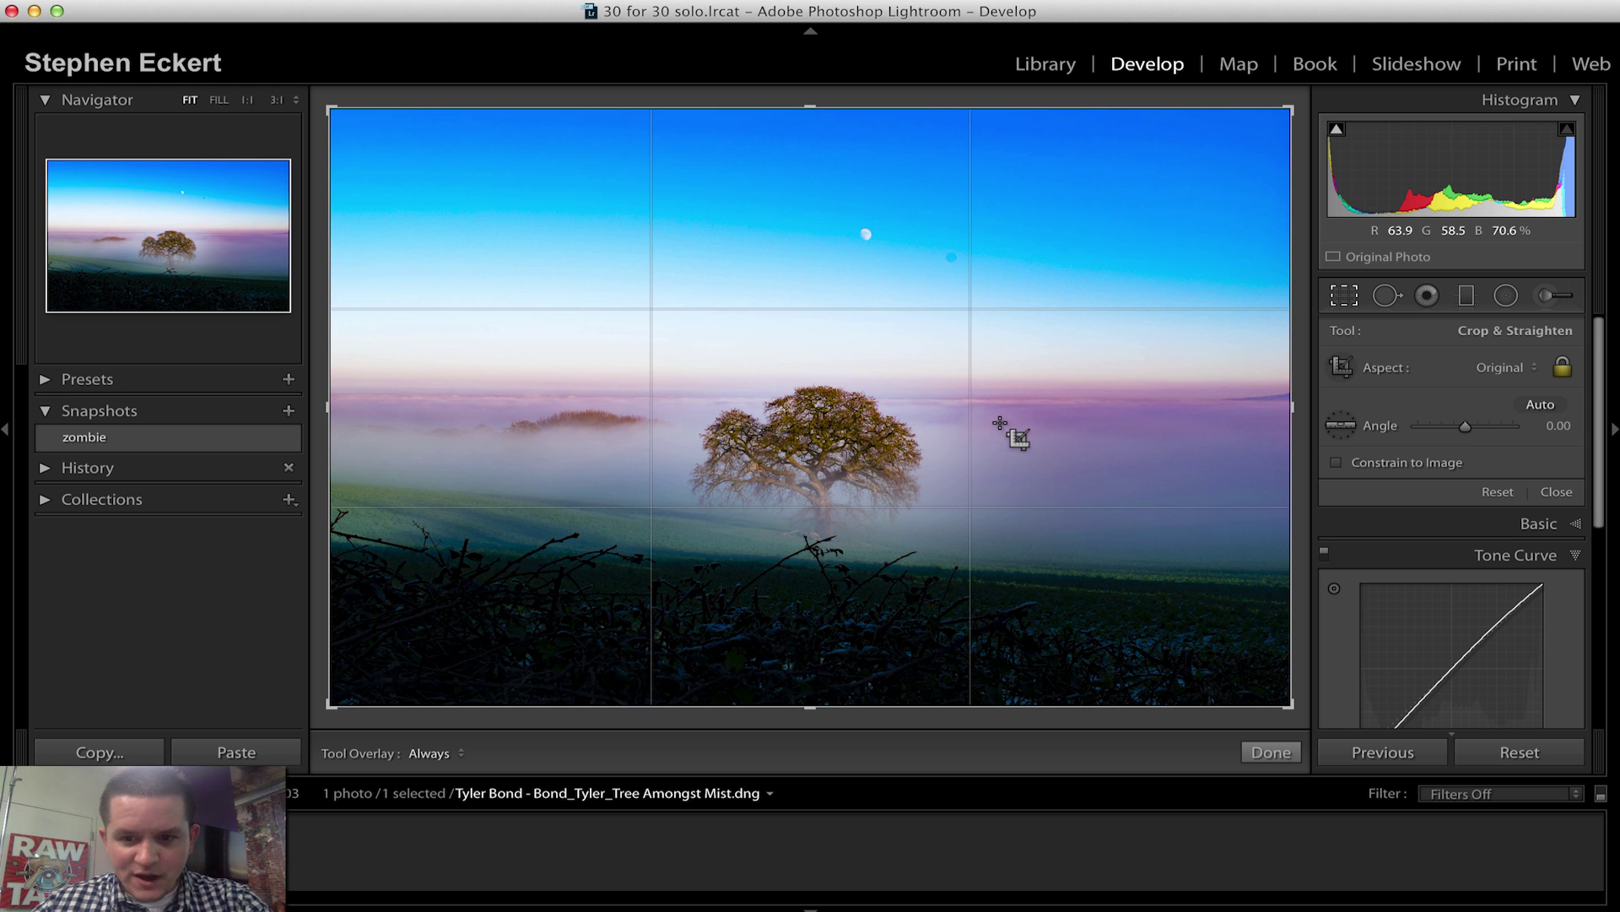
# Crop to a tall portrait frame around the oak, straightened 0.19°, and apply the crop.
pyautogui.press('x')
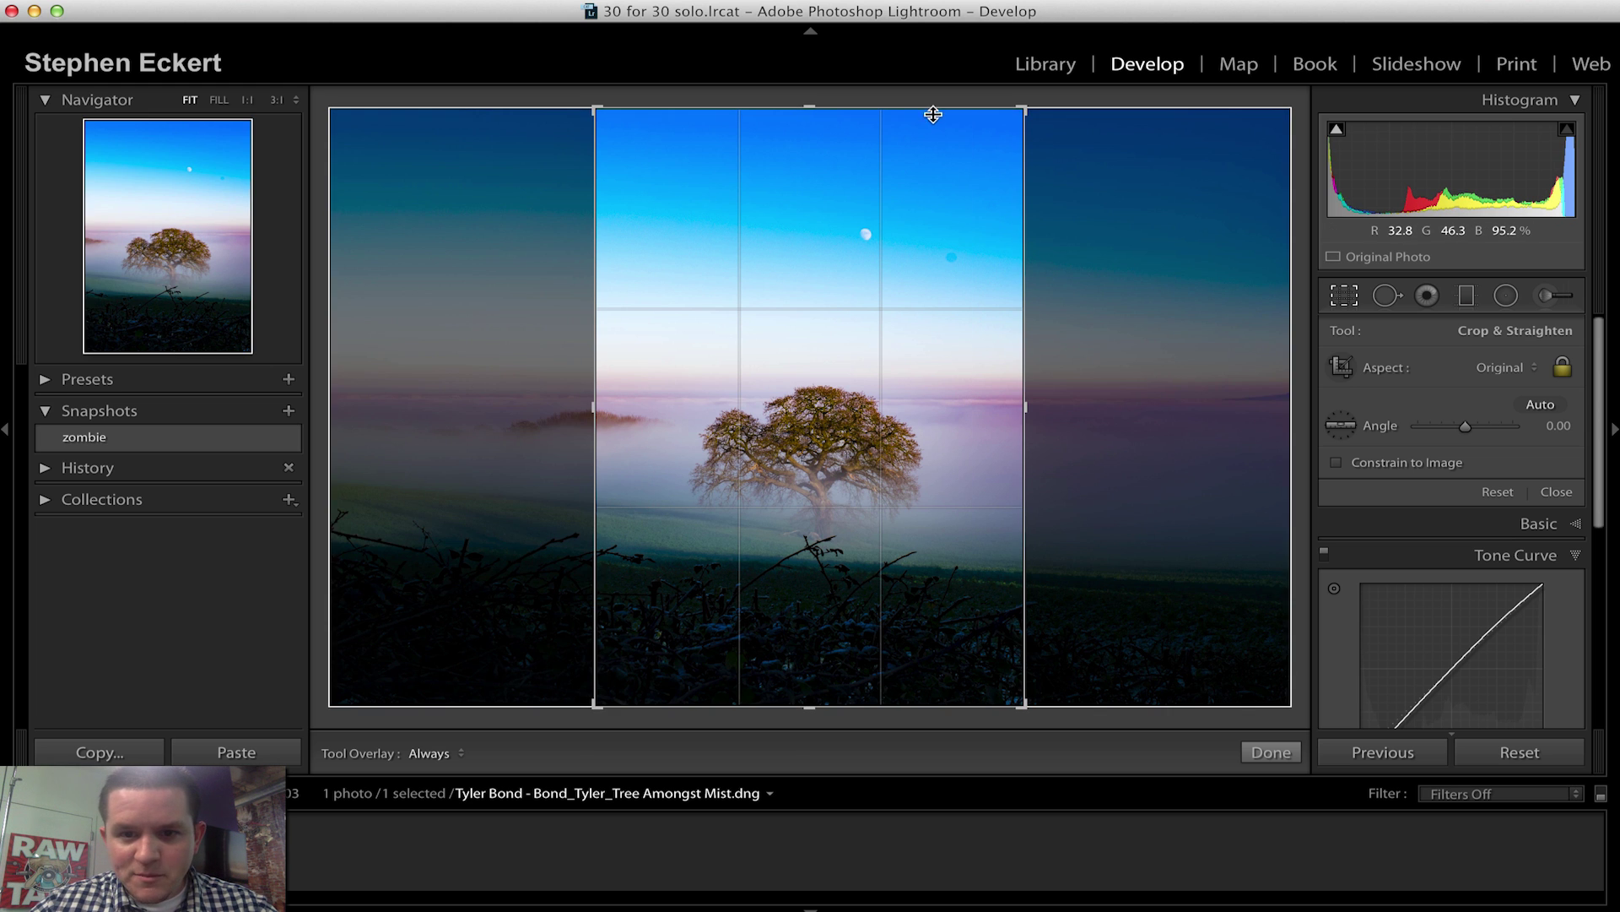
pyautogui.moveTo(934, 113)
pyautogui.mouseDown()
pyautogui.moveTo(929, 140)
pyautogui.moveTo(933, 112)
pyautogui.moveTo(933, 126)
pyautogui.mouseUp()
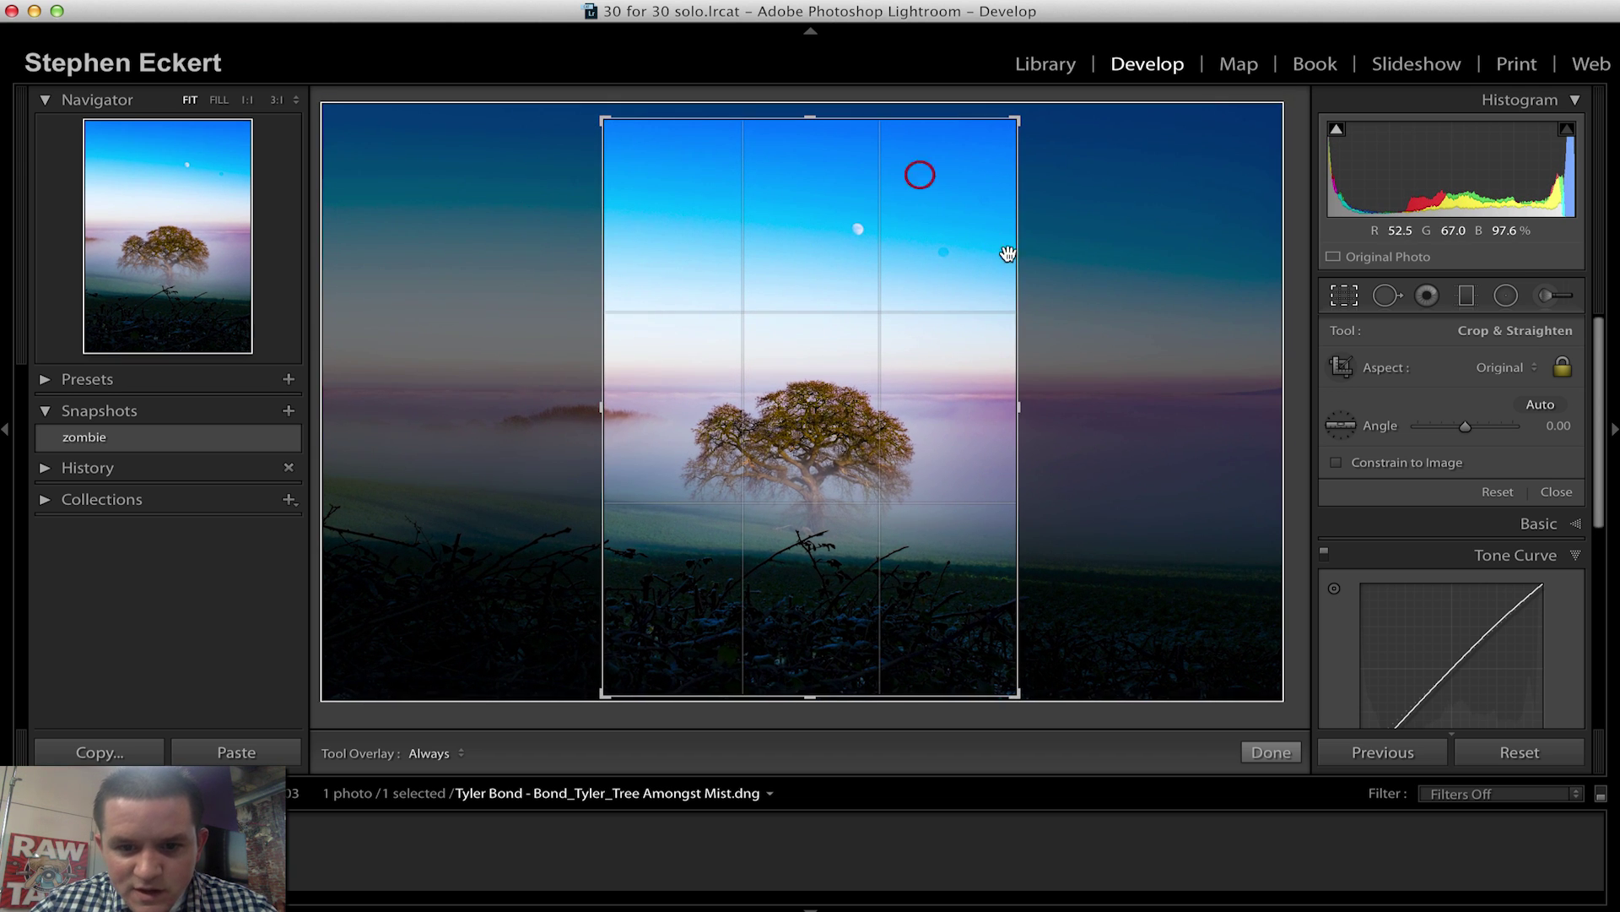
pyautogui.moveTo(1050, 262); pyautogui.dragTo(1053, 267)
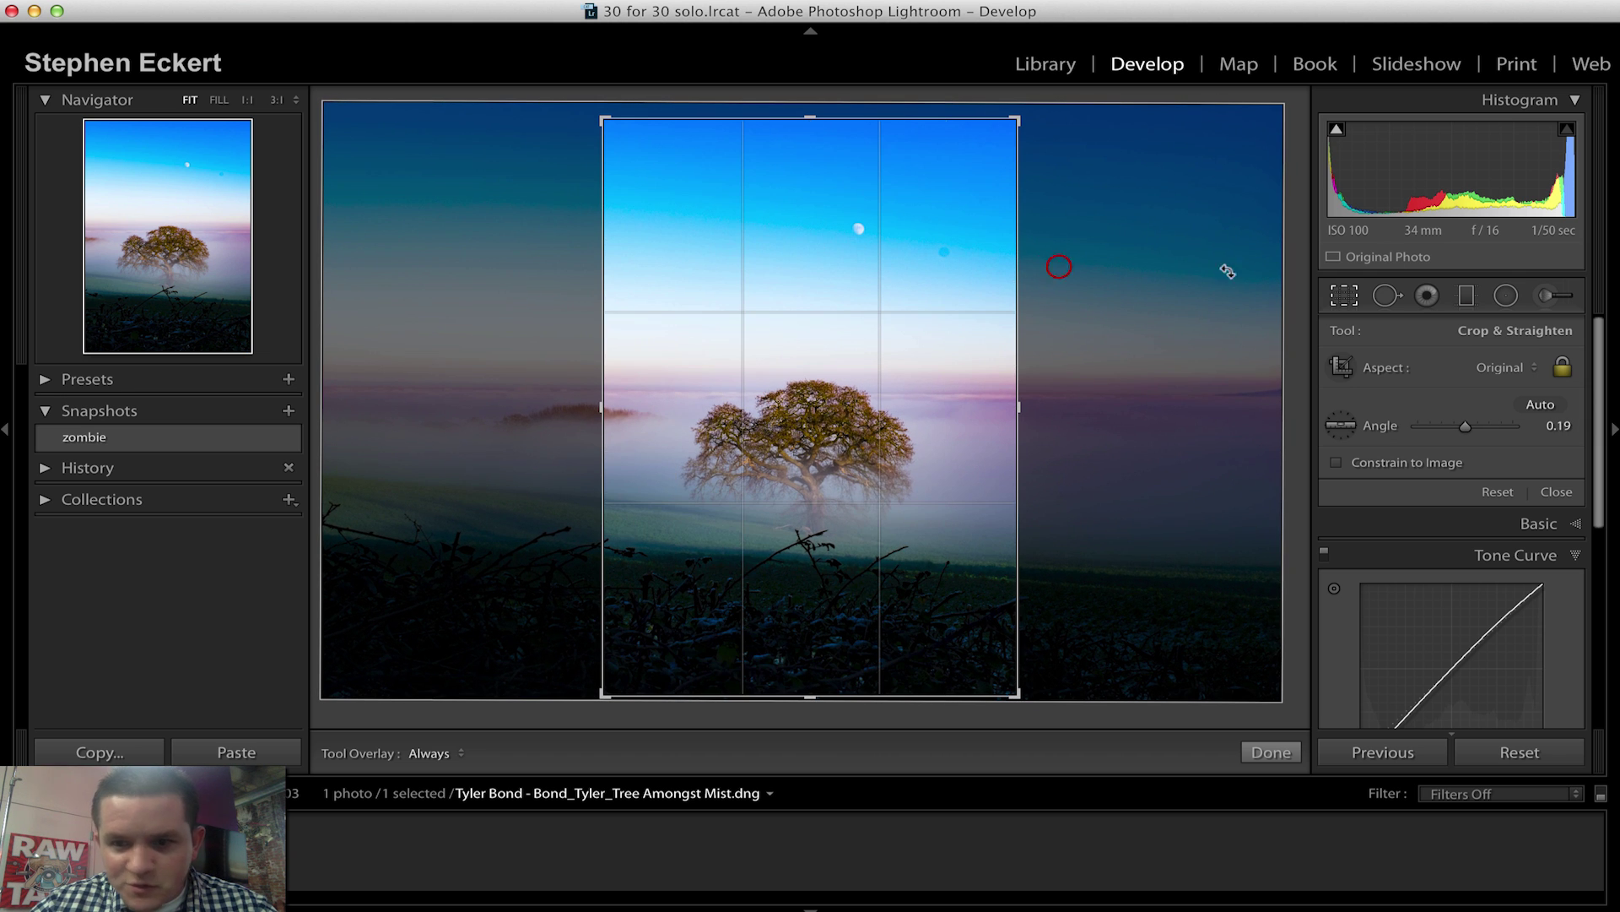
pyautogui.click(1358, 294)
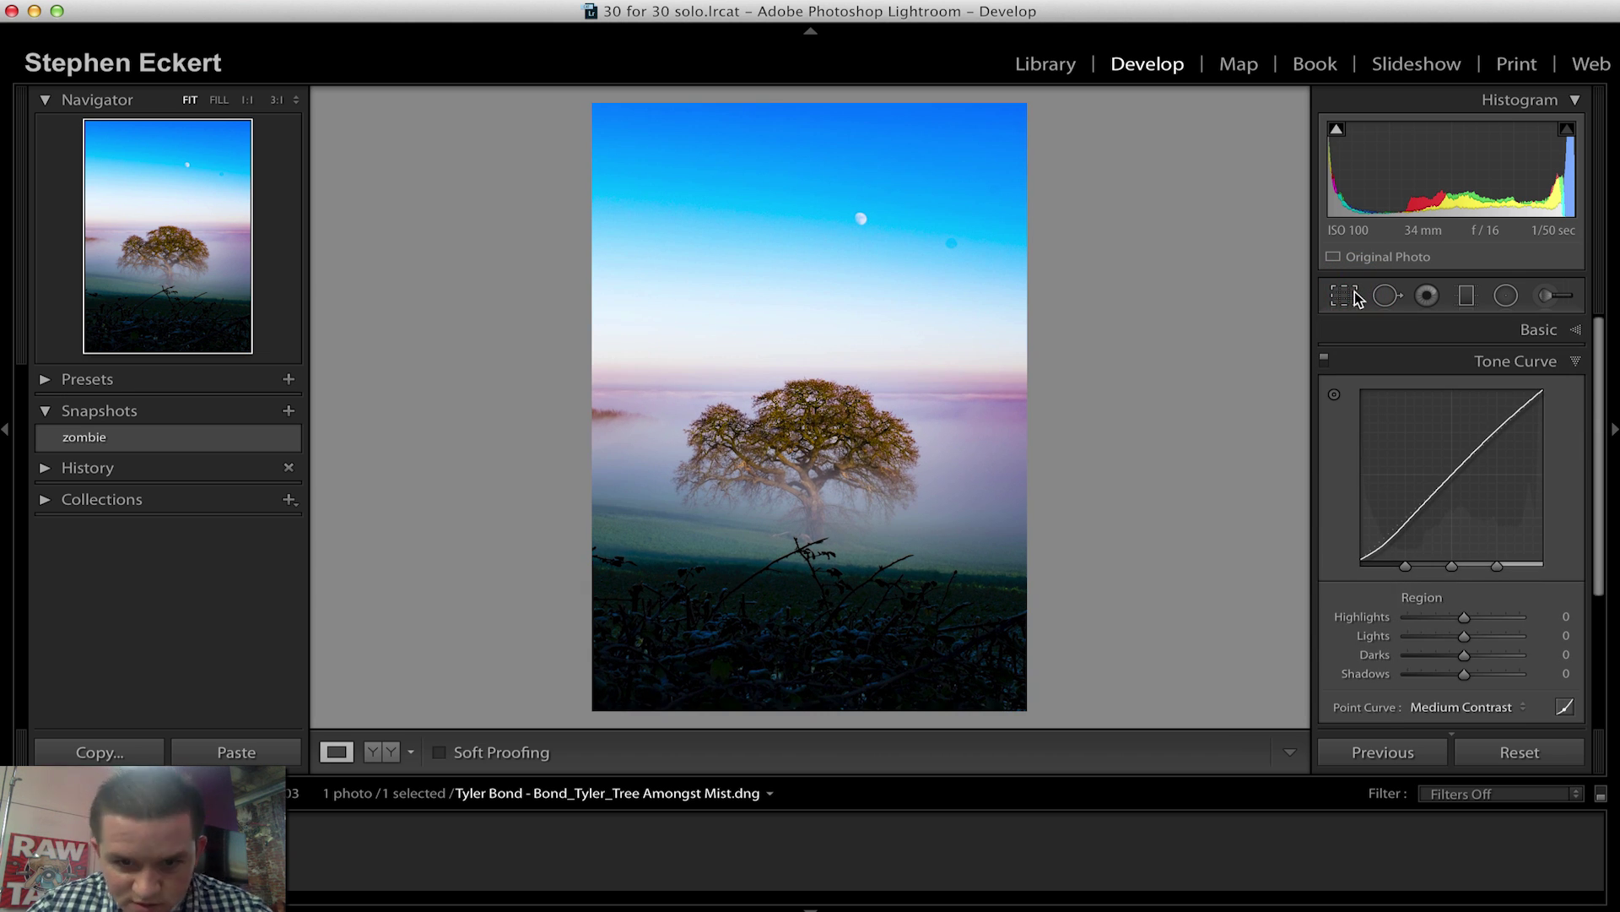
pyautogui.click(1353, 296)
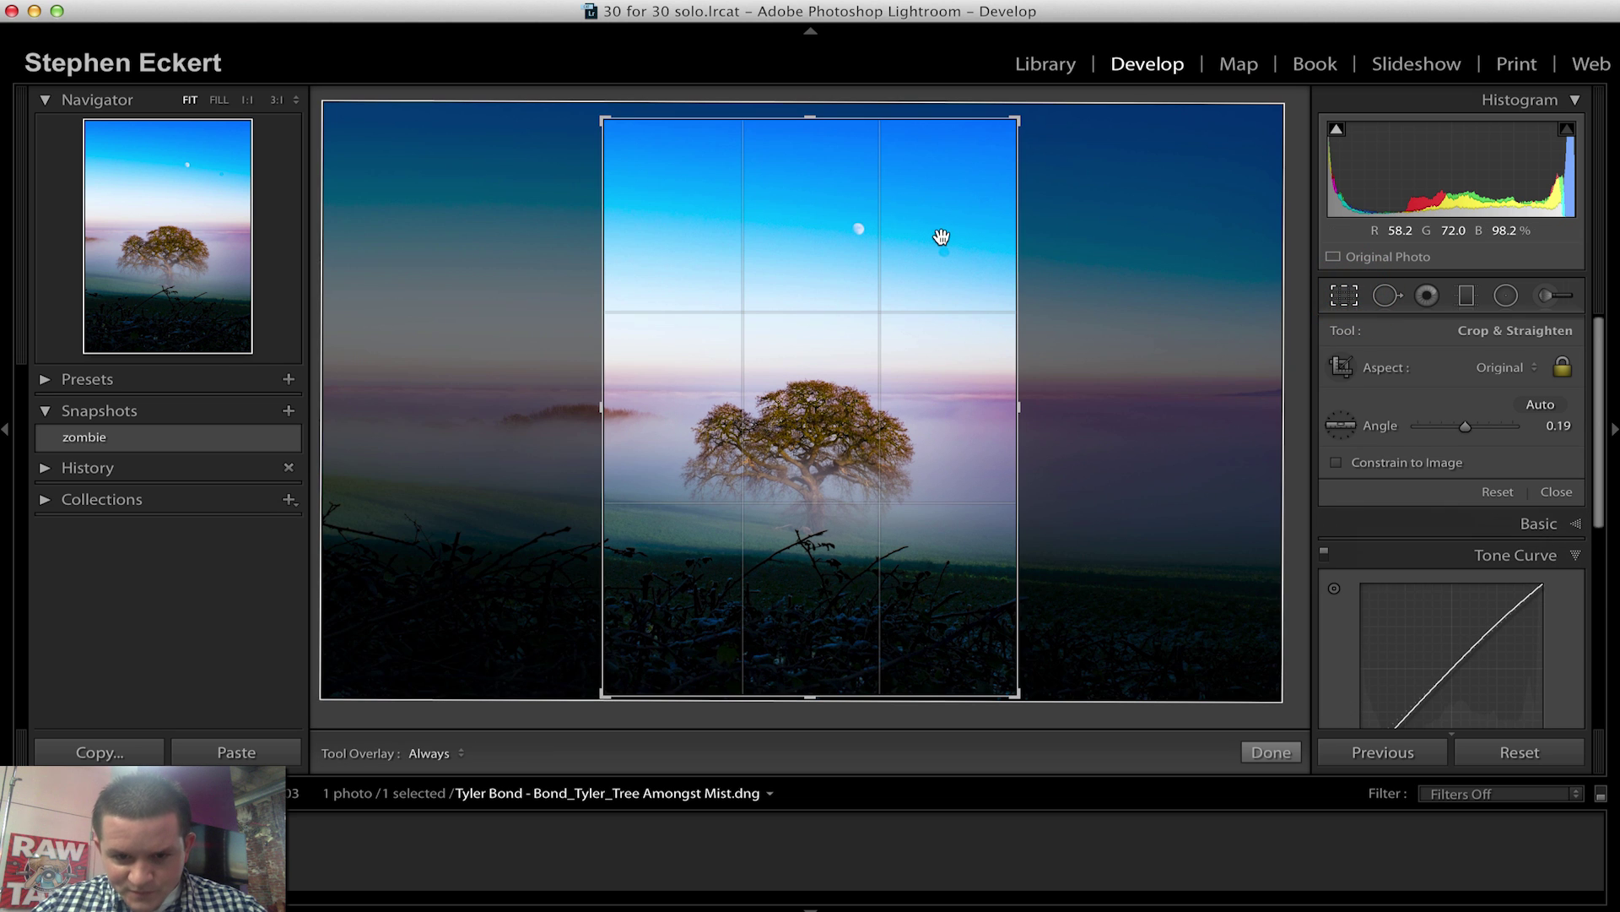
pyautogui.click(1345, 295)
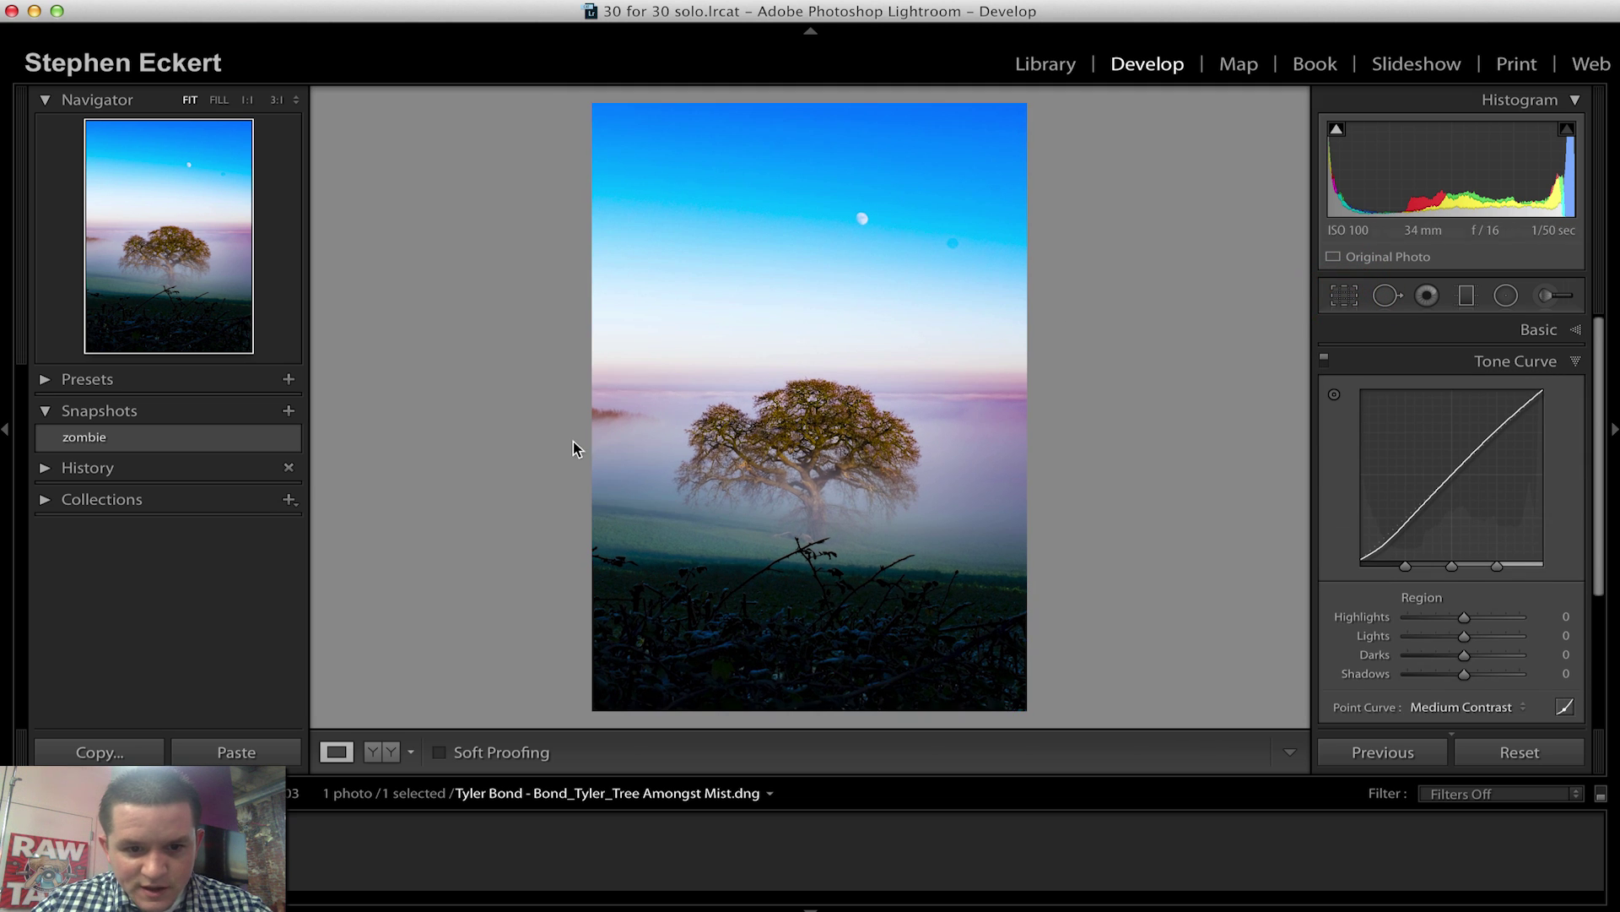
pyautogui.click(582, 439)
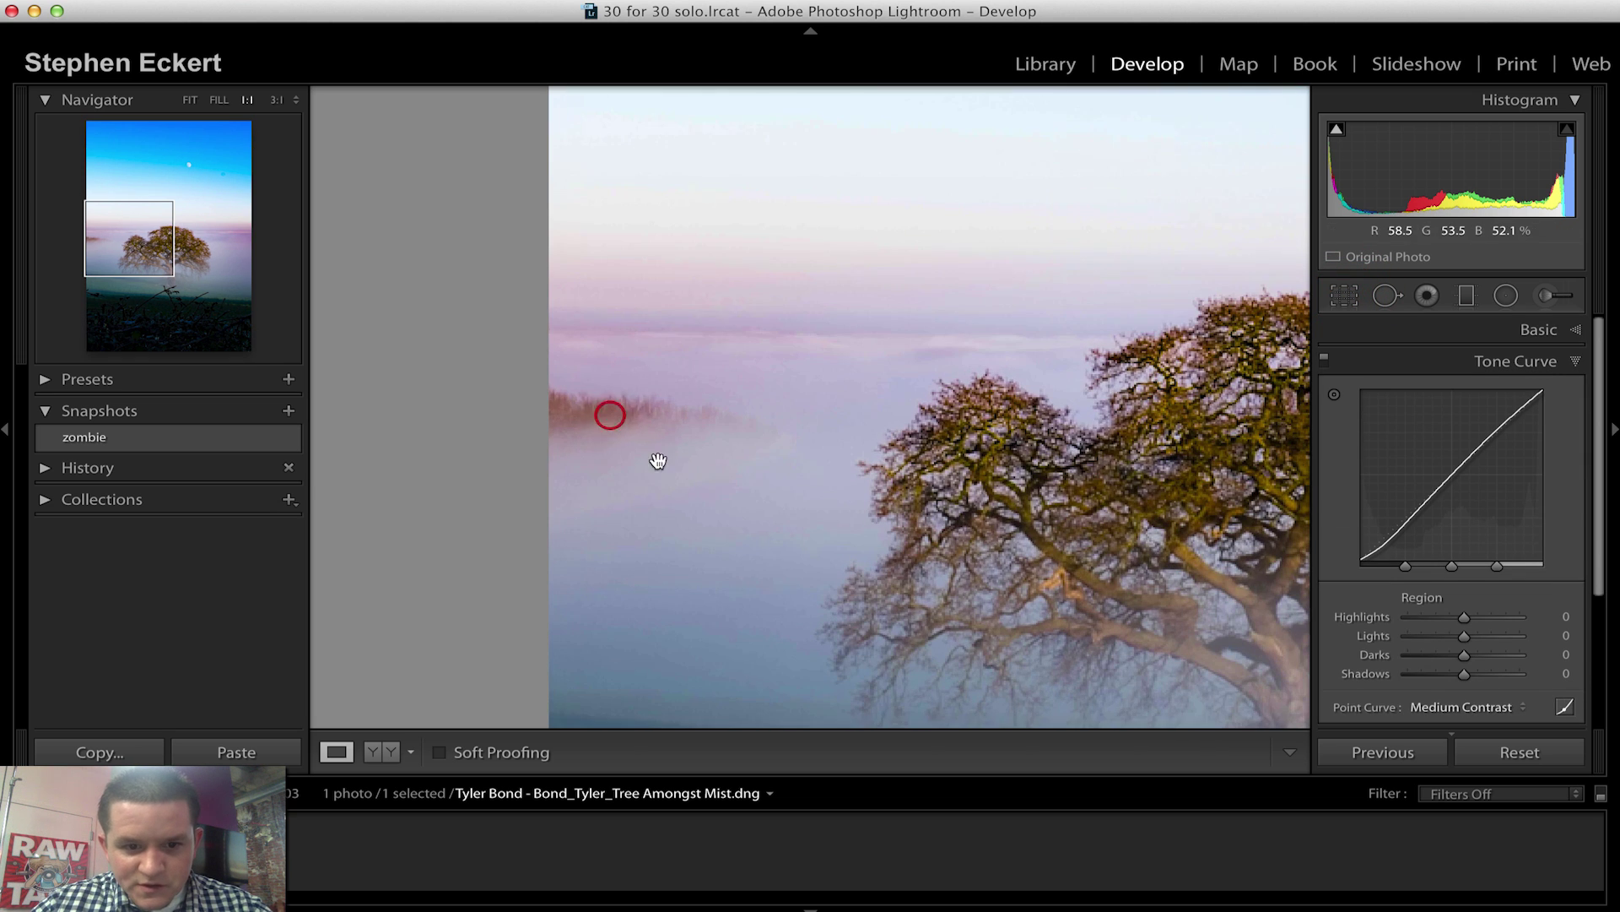
# Heal the distant tree line left of the oak, sampling from clean mist below.
pyautogui.click(655, 409)
pyautogui.click(635, 410)
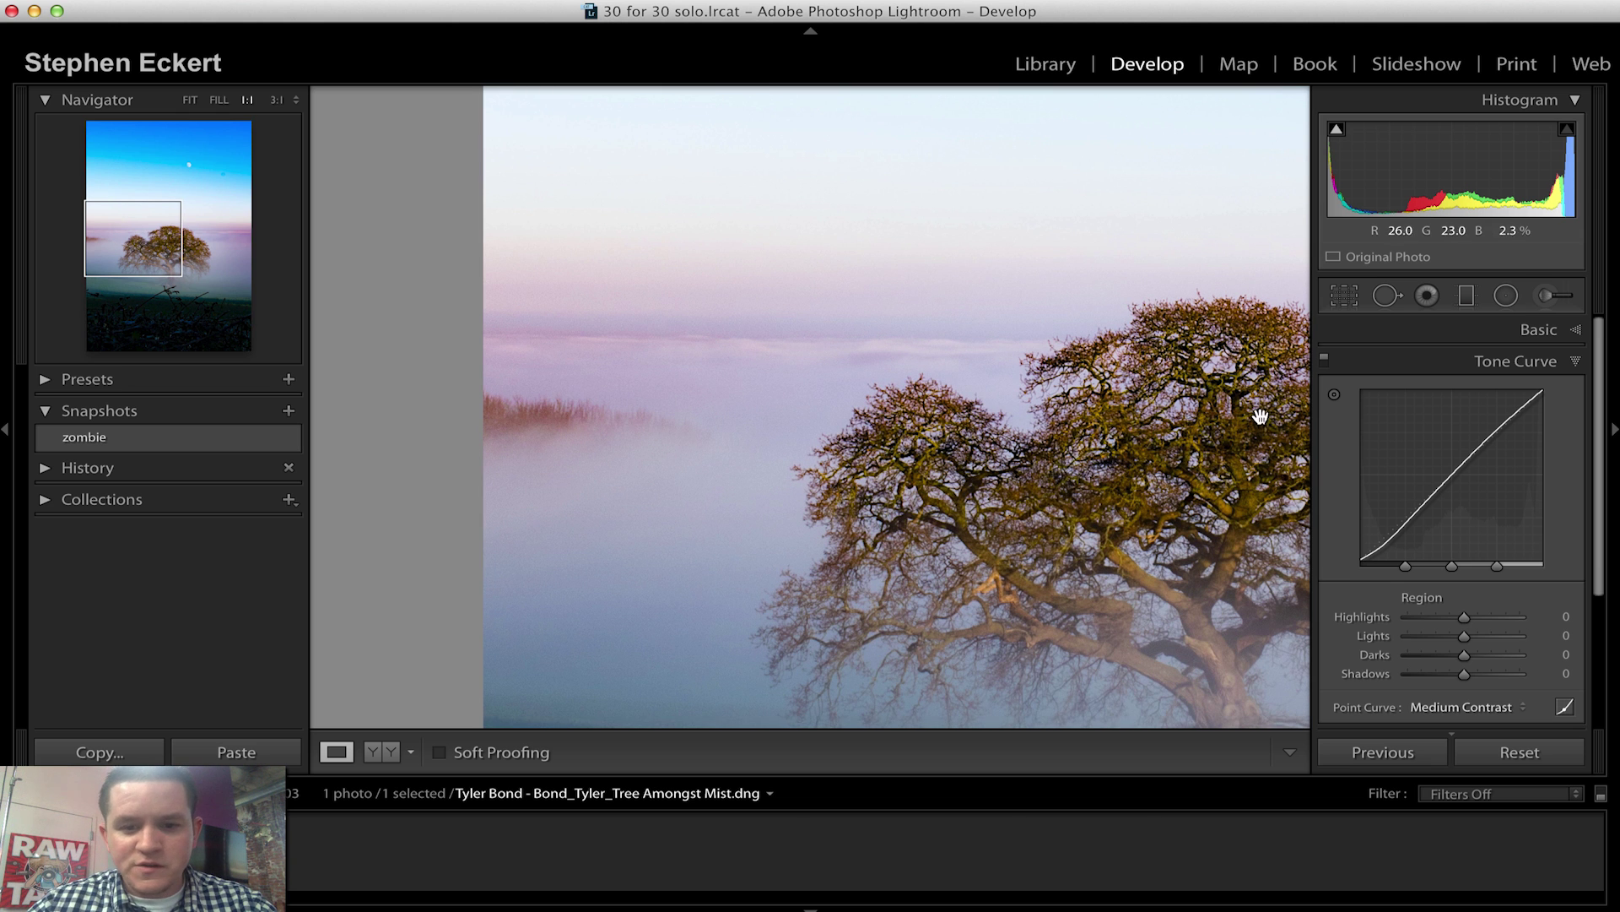
pyautogui.click(1388, 295)
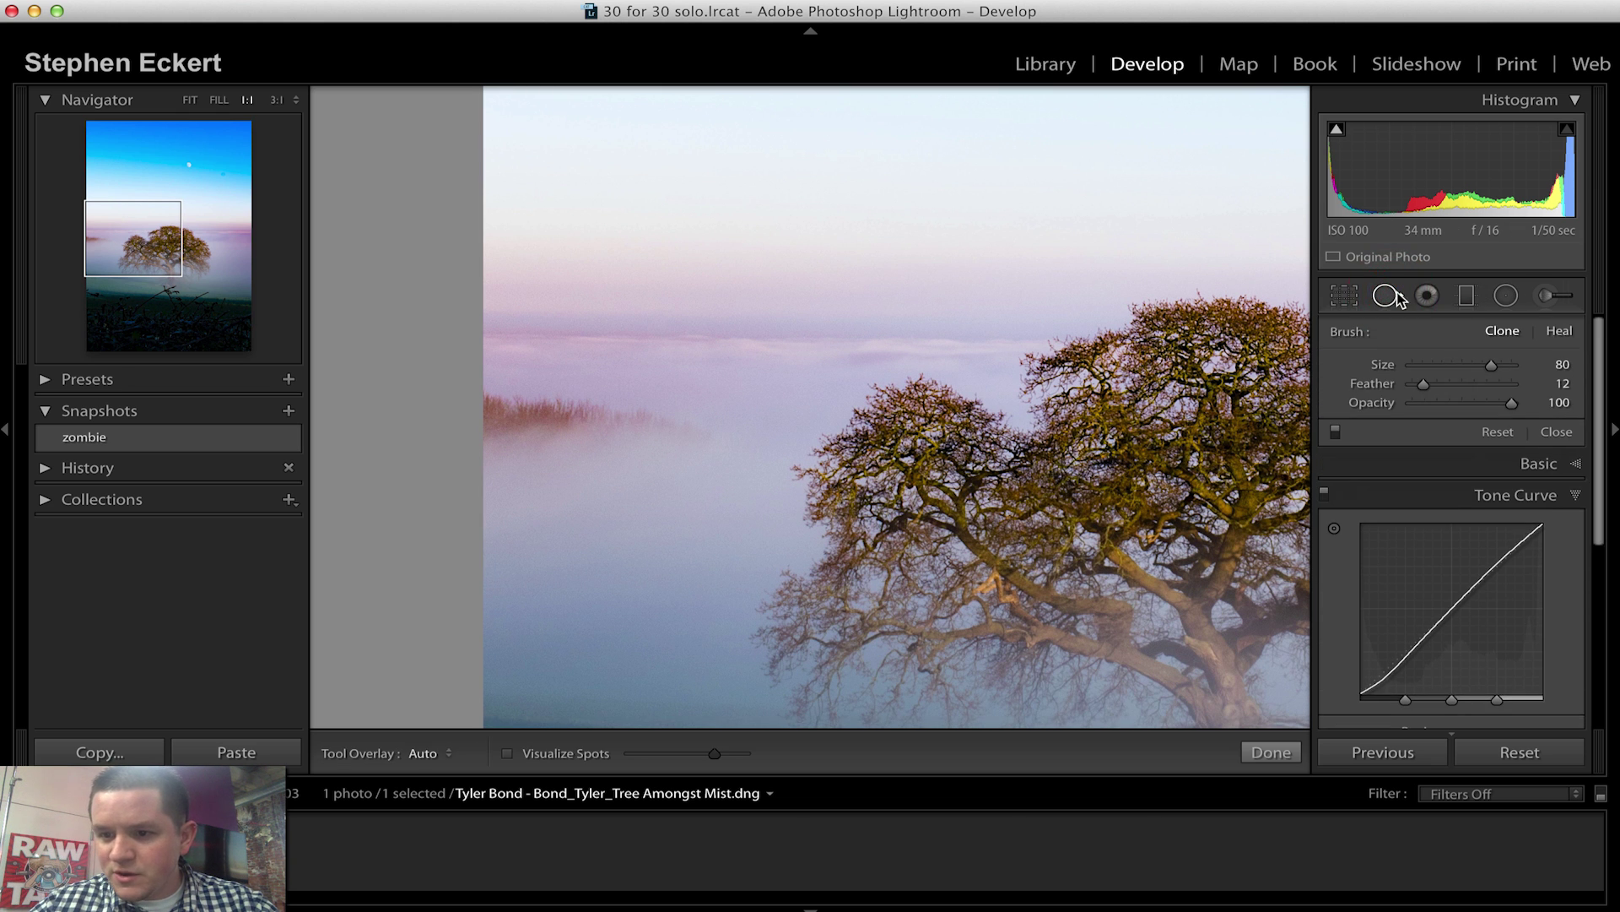
pyautogui.click(1553, 336)
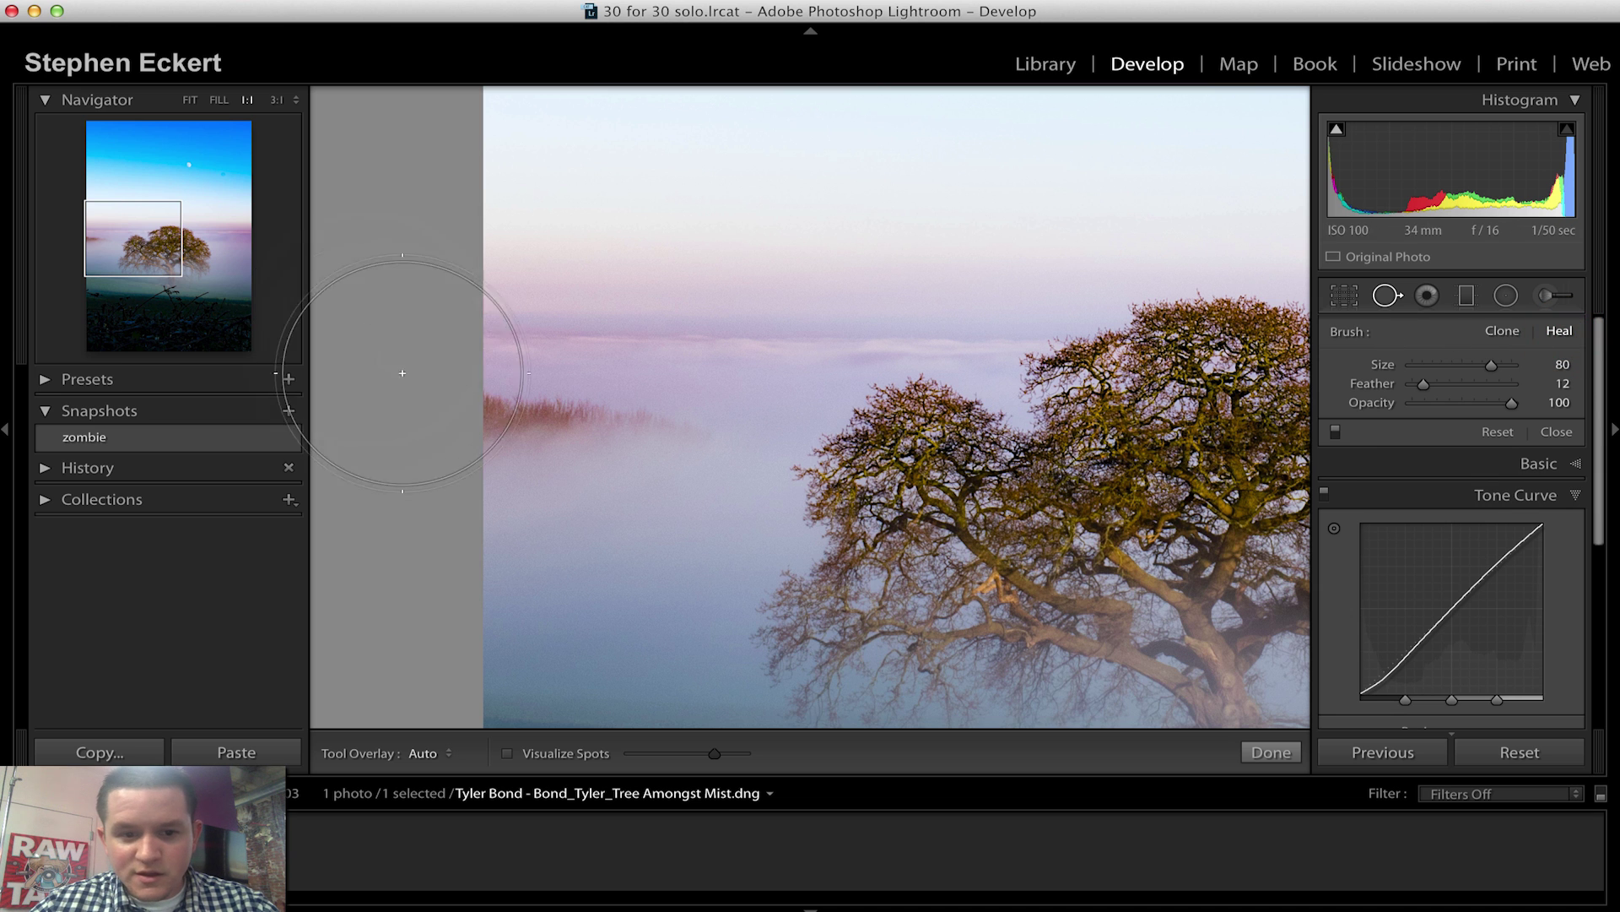
pyautogui.scroll(-5, 603, 411)
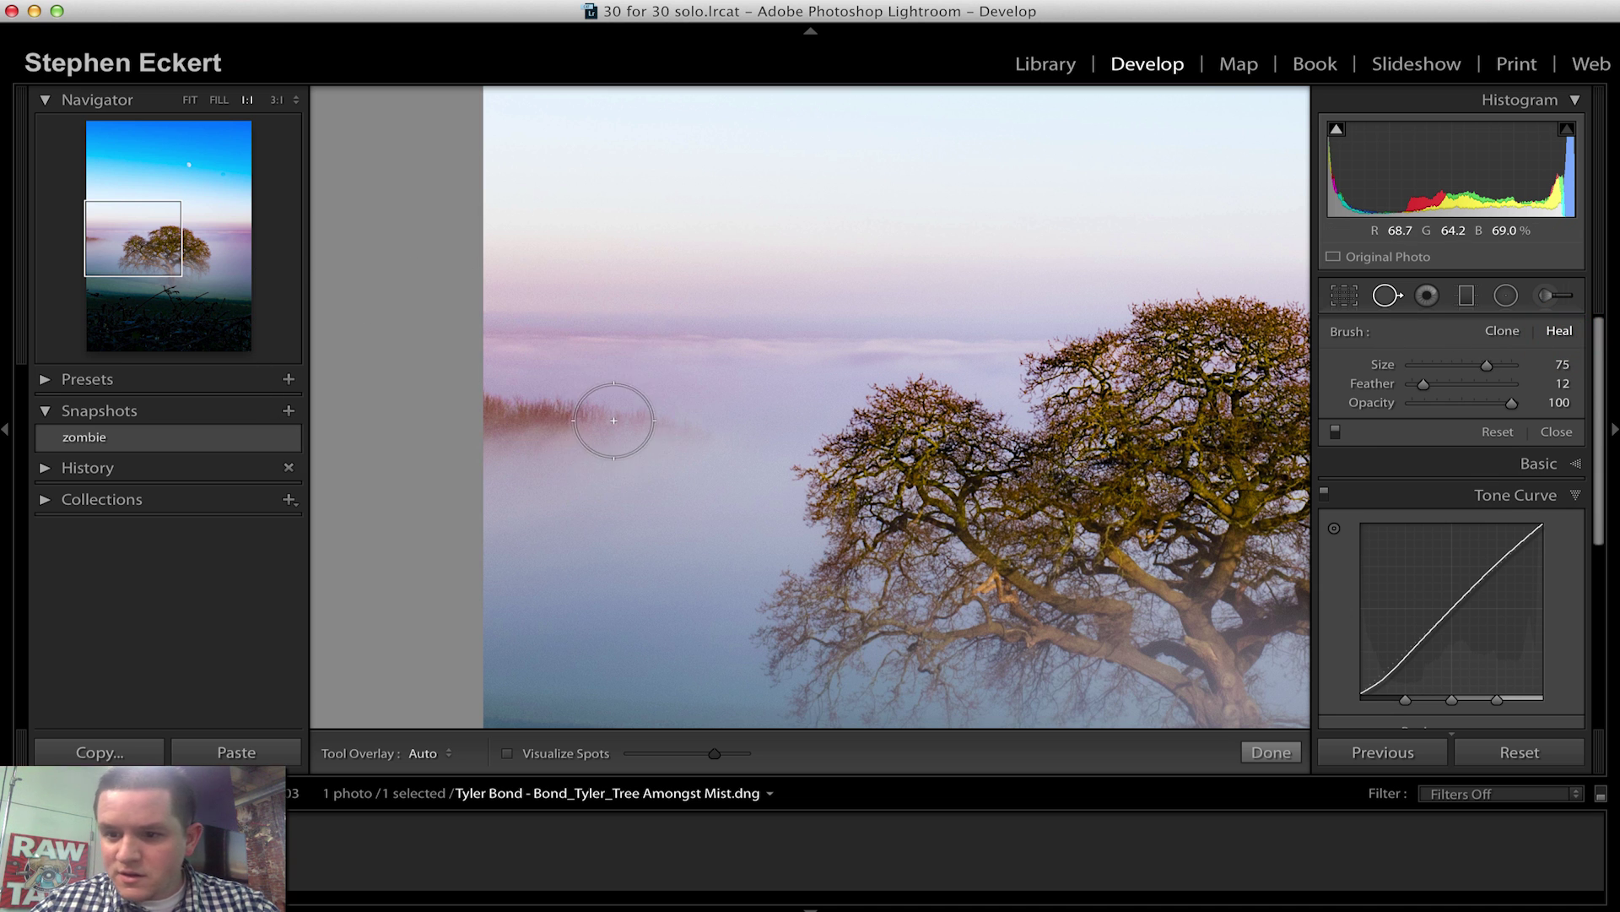
pyautogui.moveTo(671, 418)
pyautogui.mouseDown()
pyautogui.moveTo(601, 400)
pyautogui.moveTo(483, 426)
pyautogui.mouseUp()
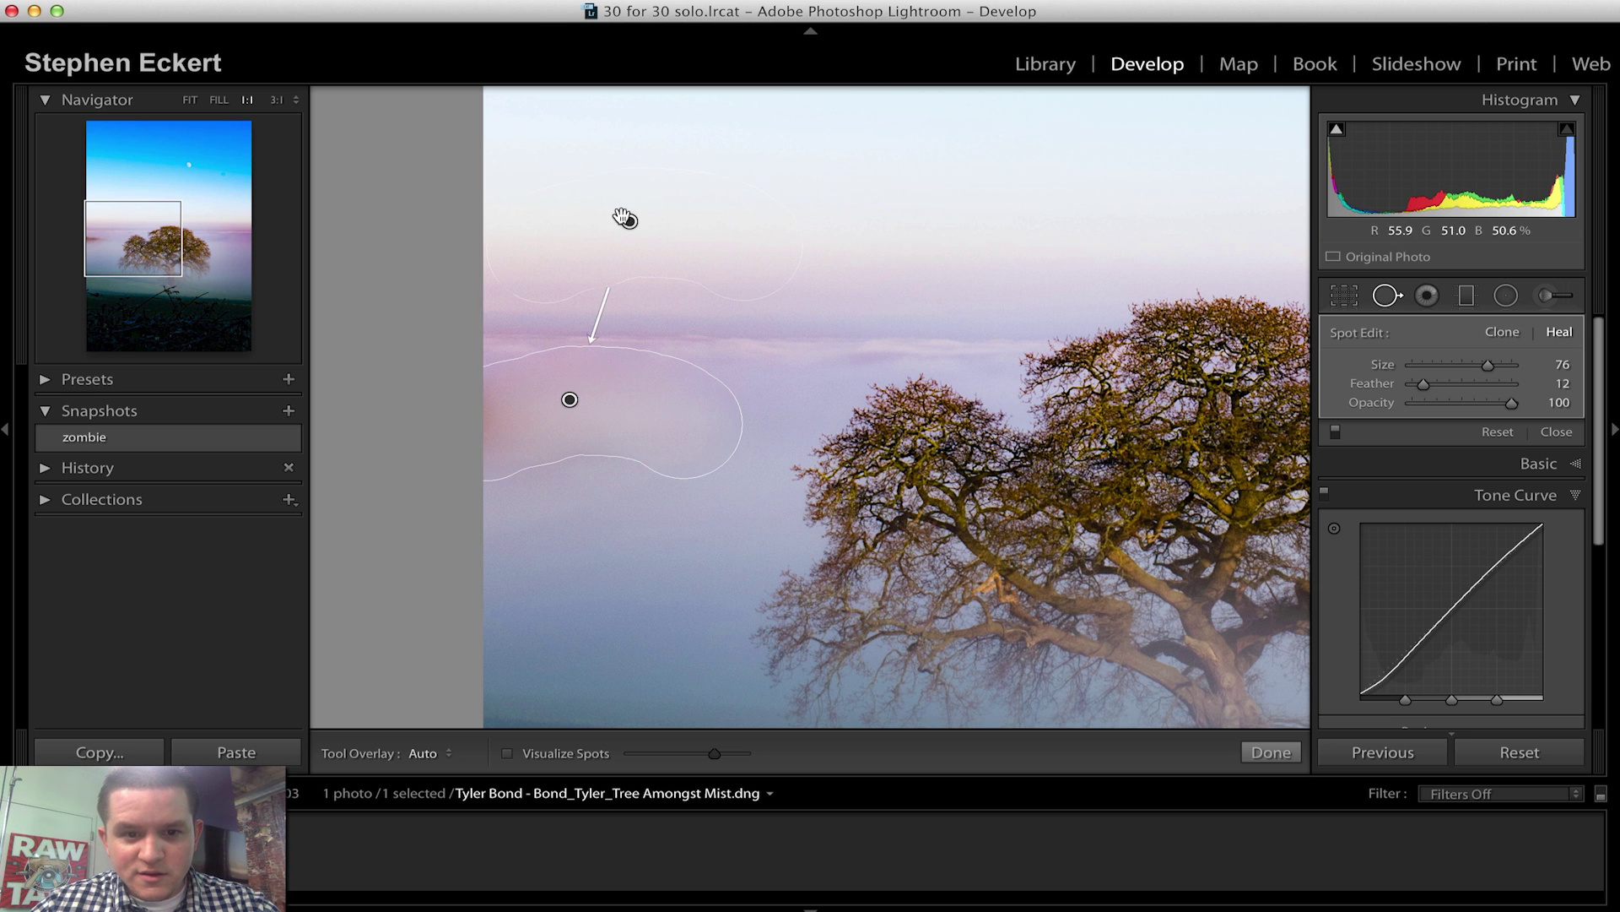
pyautogui.moveTo(630, 224)
pyautogui.mouseDown()
pyautogui.moveTo(629, 420)
pyautogui.moveTo(618, 517)
pyautogui.moveTo(606, 508)
pyautogui.mouseUp()
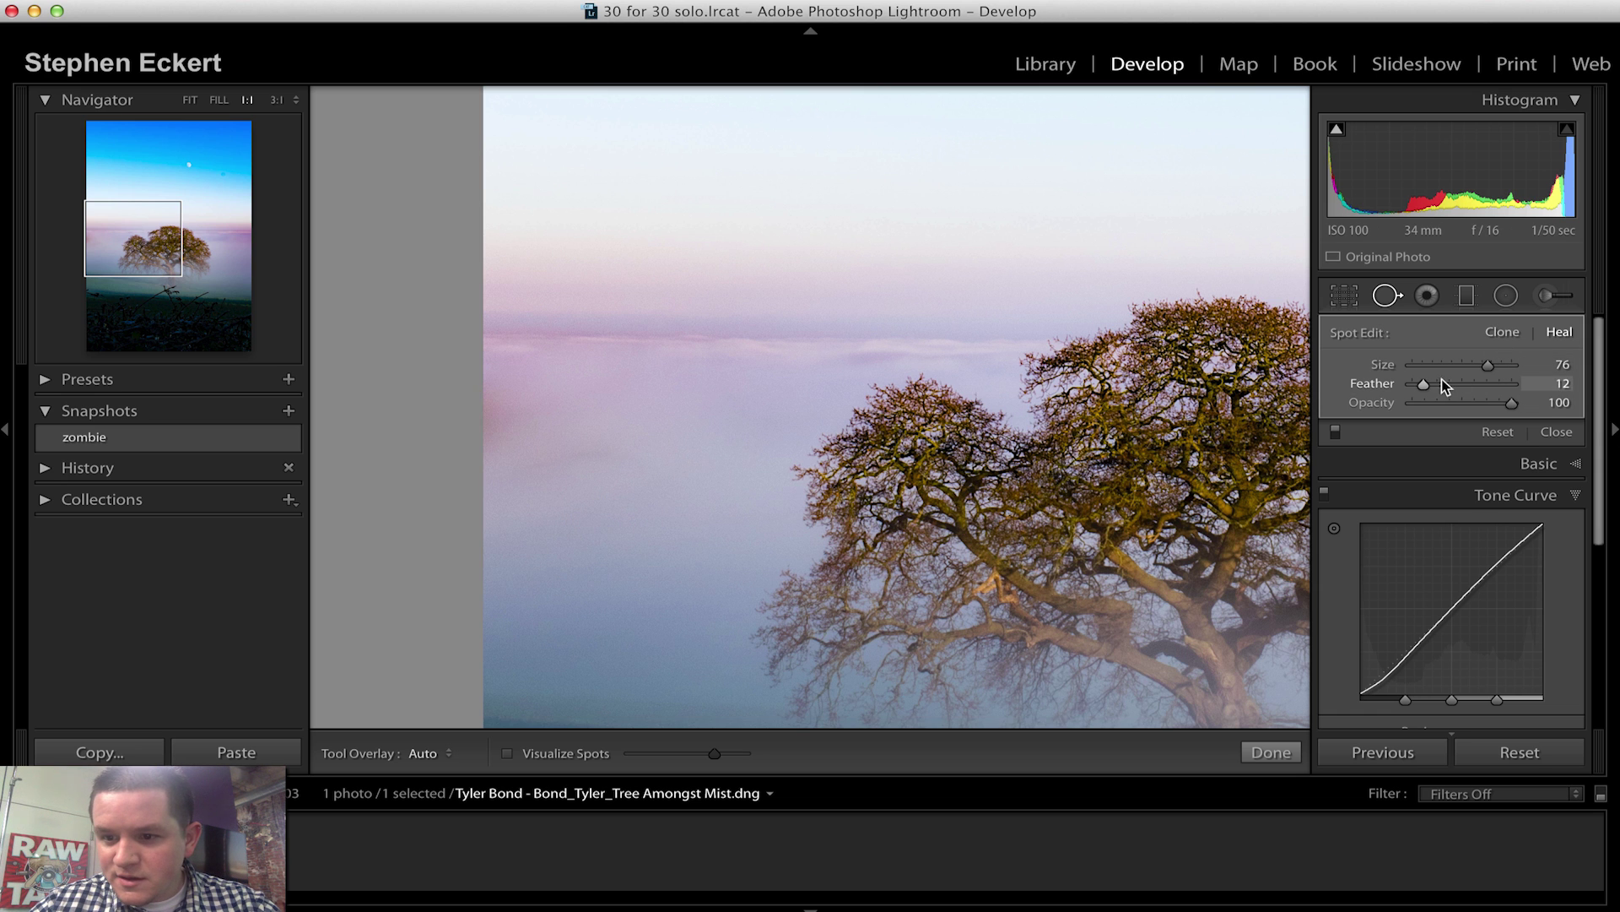
pyautogui.click(515, 435)
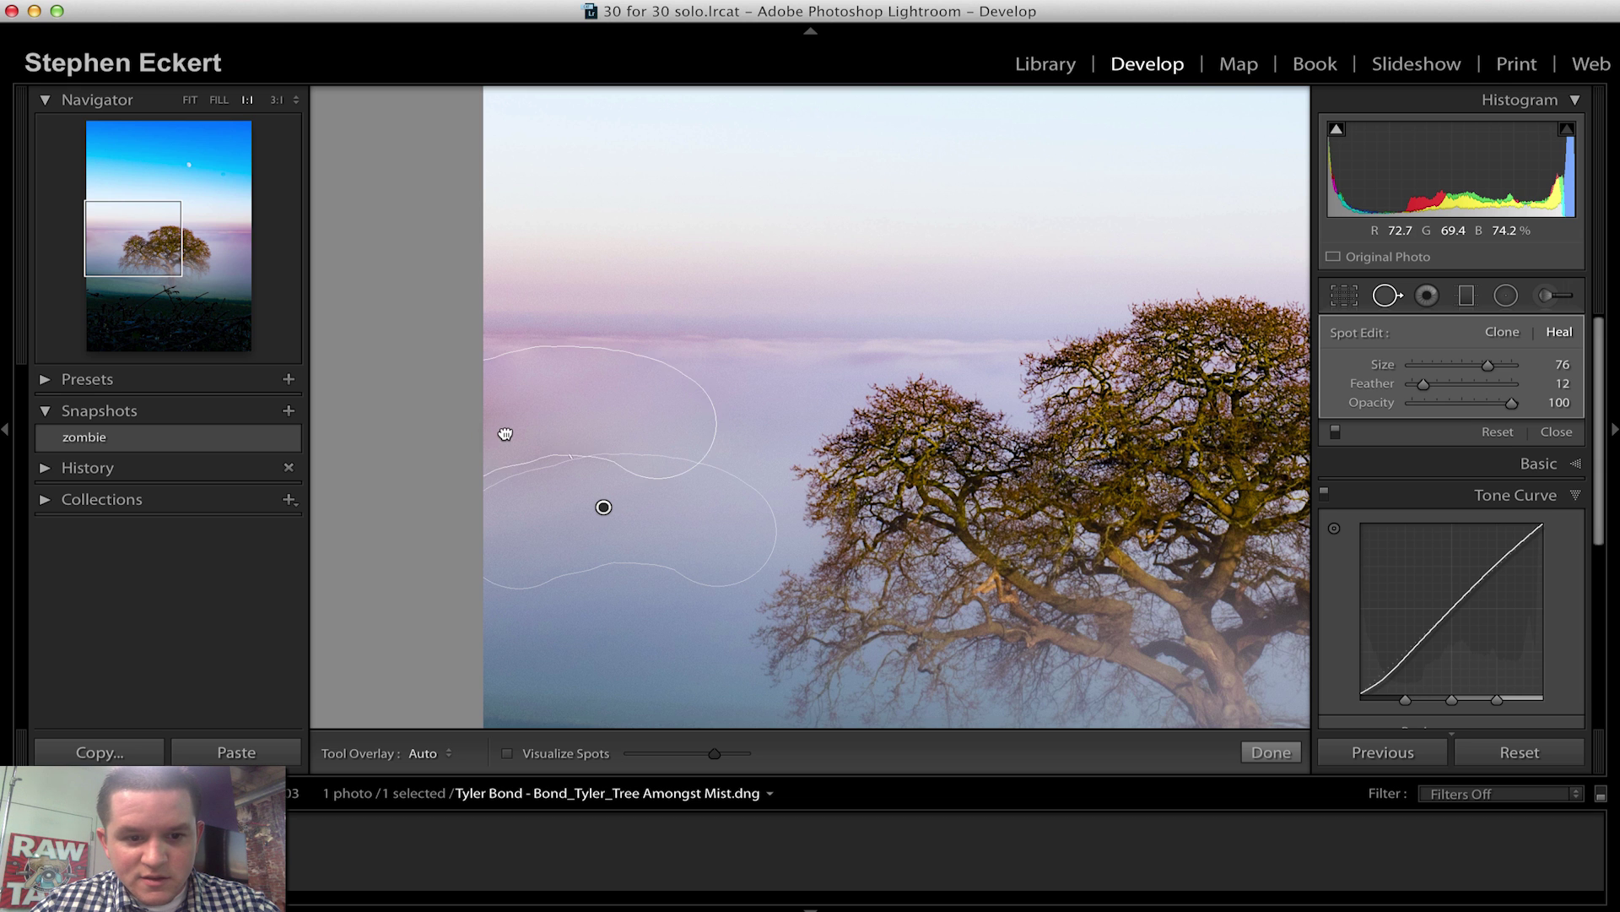
pyautogui.click(1388, 298)
# Add another small heal spot in the left mist, then undo it.
pyautogui.click(1388, 297)
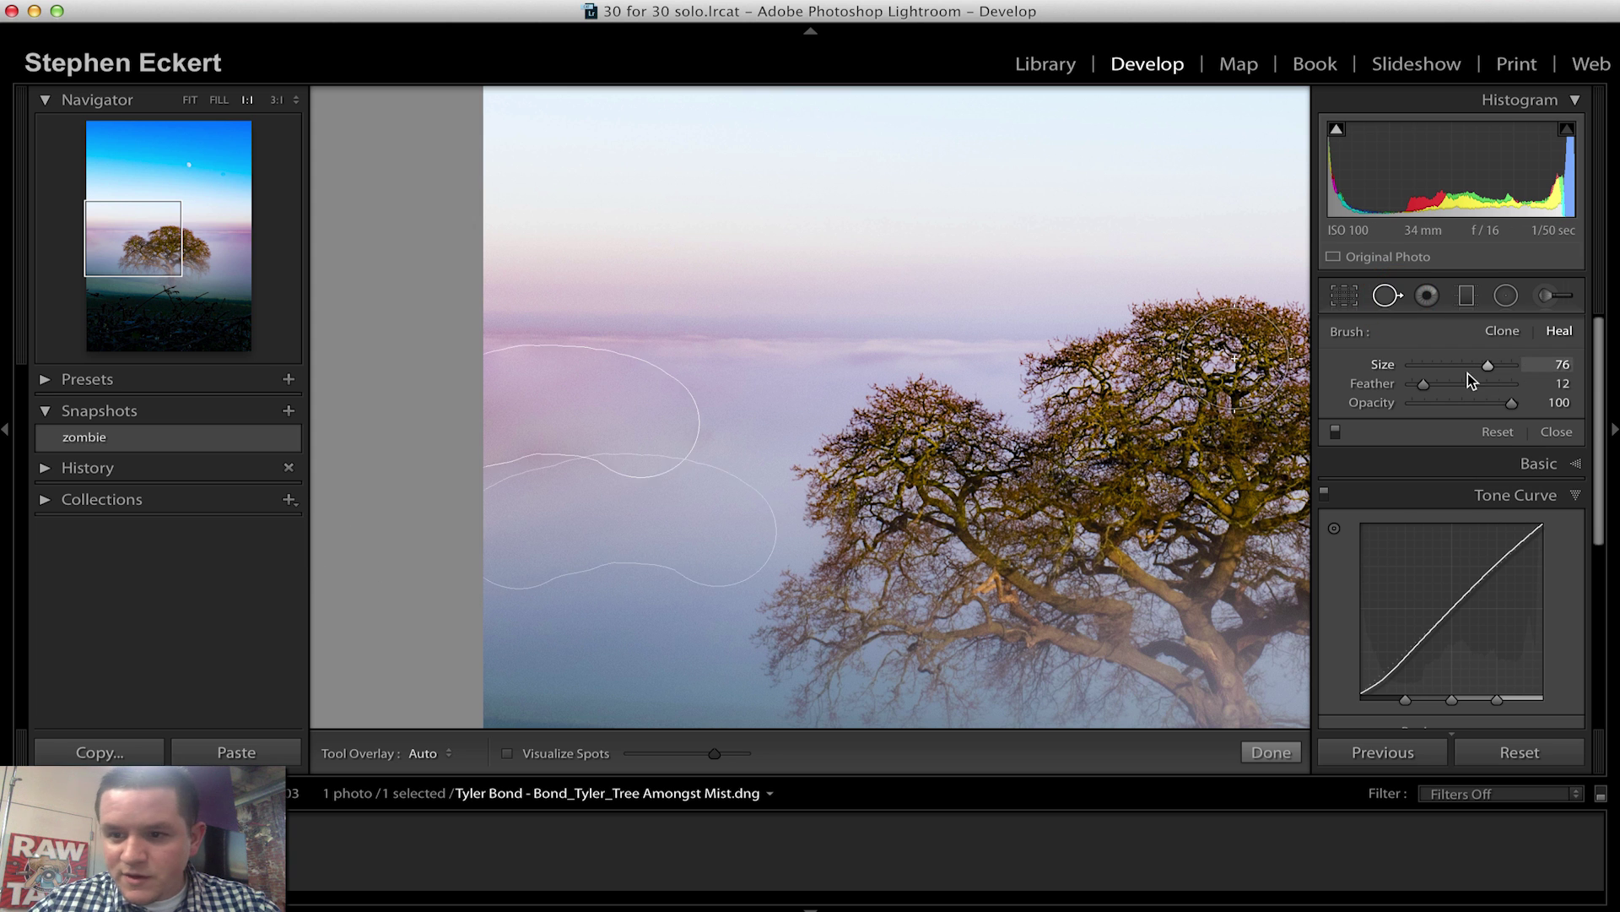
pyautogui.press('q')
pyautogui.click(669, 470)
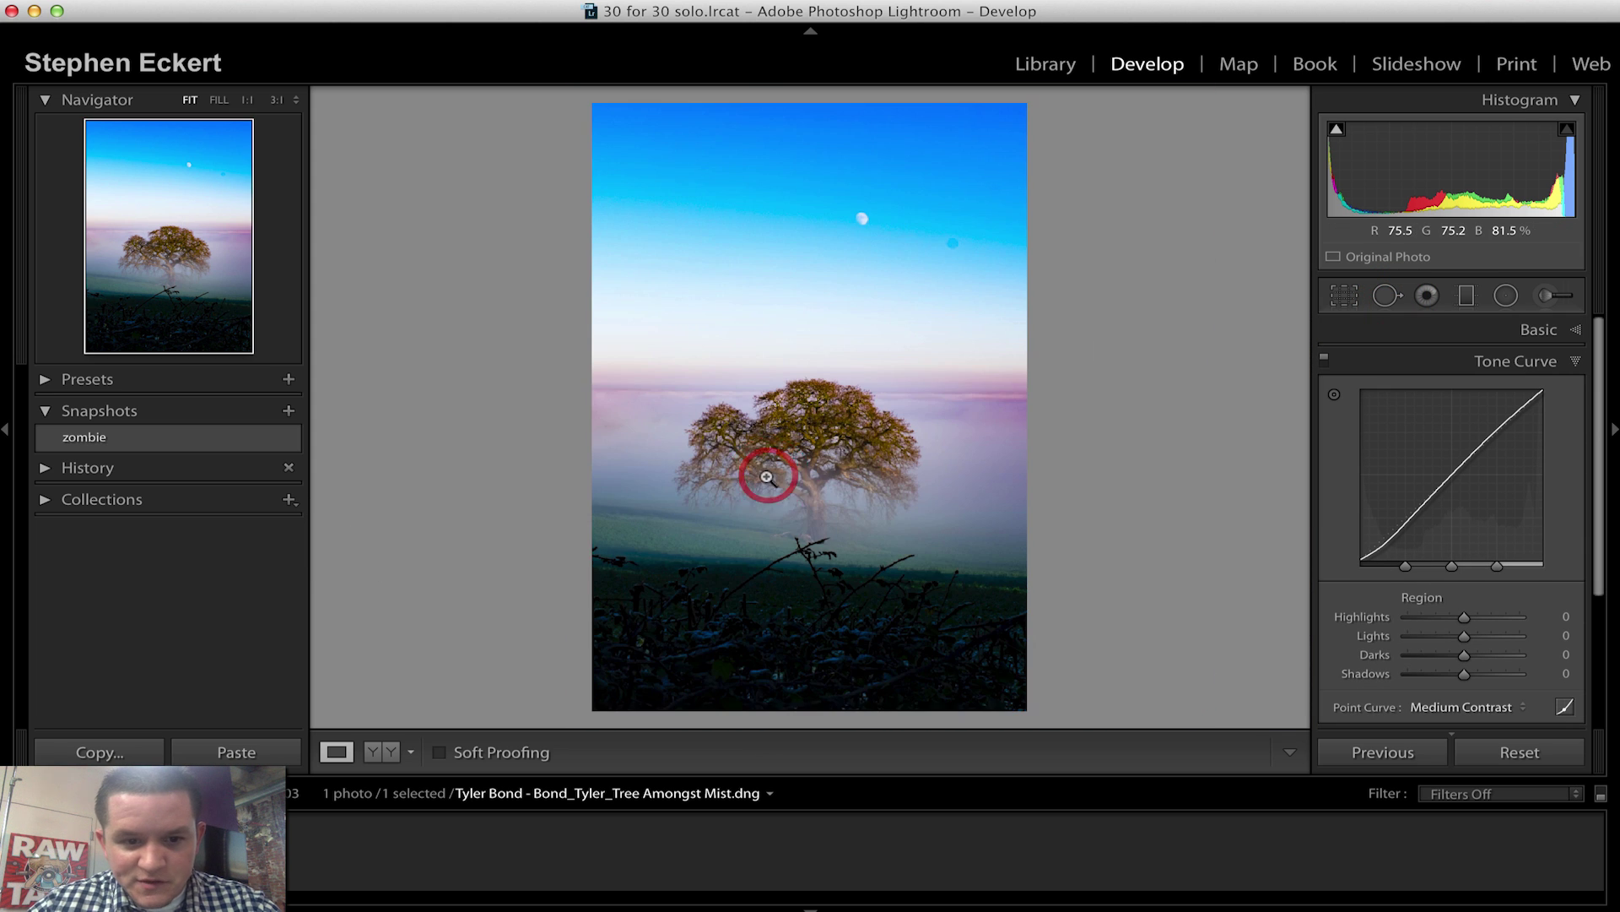
pyautogui.click(697, 442)
pyautogui.press('q')
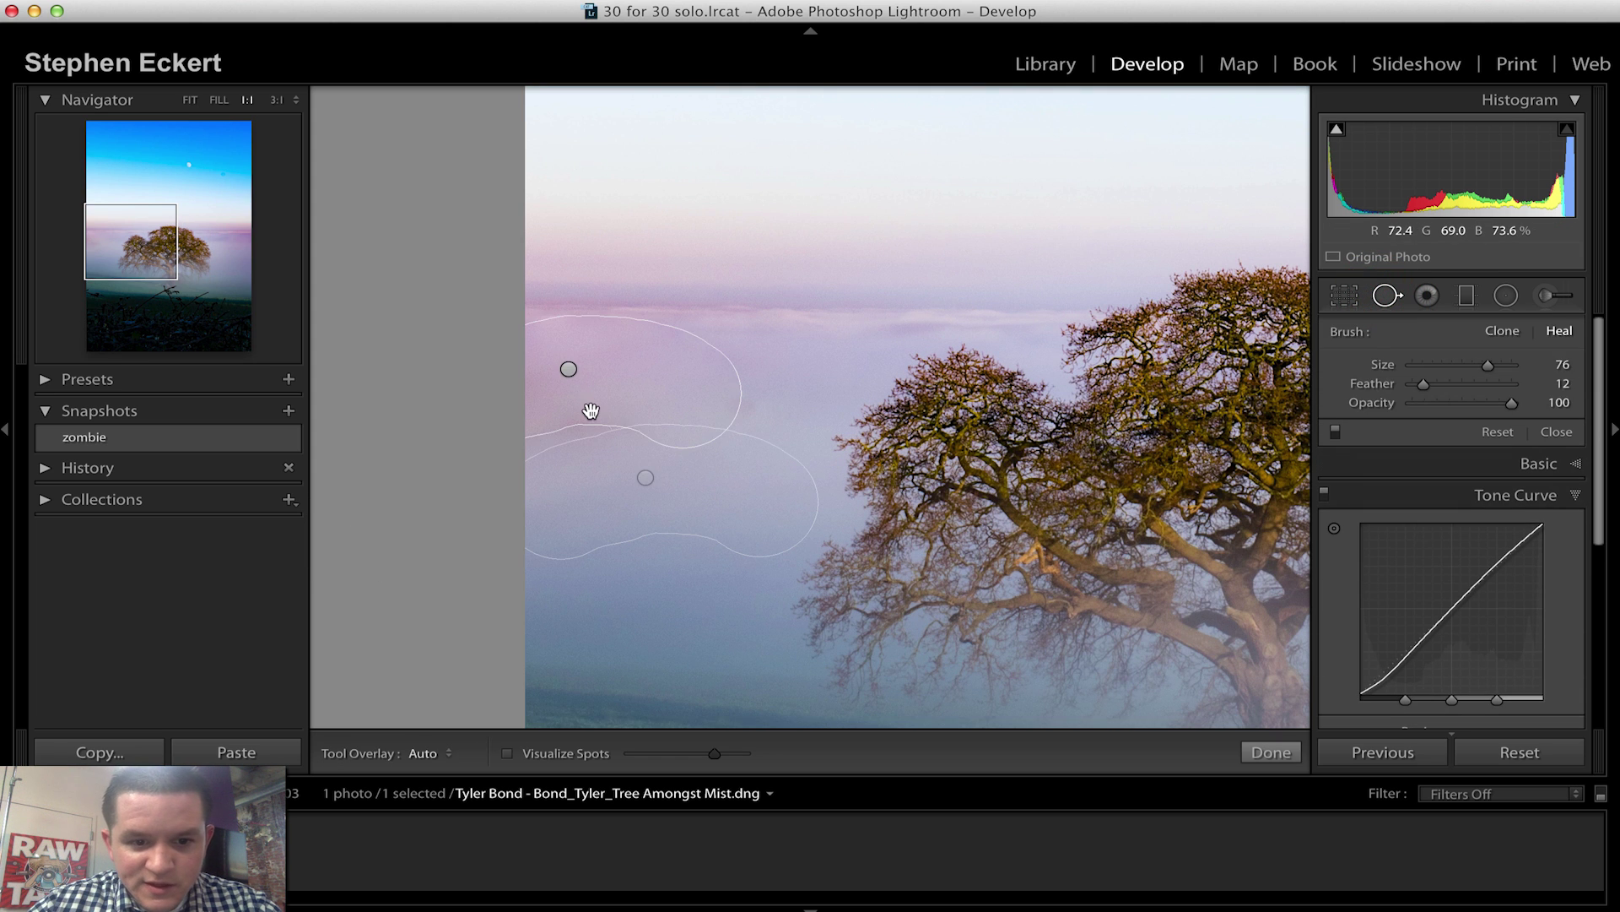
pyautogui.click(590, 411)
pyautogui.click(584, 428)
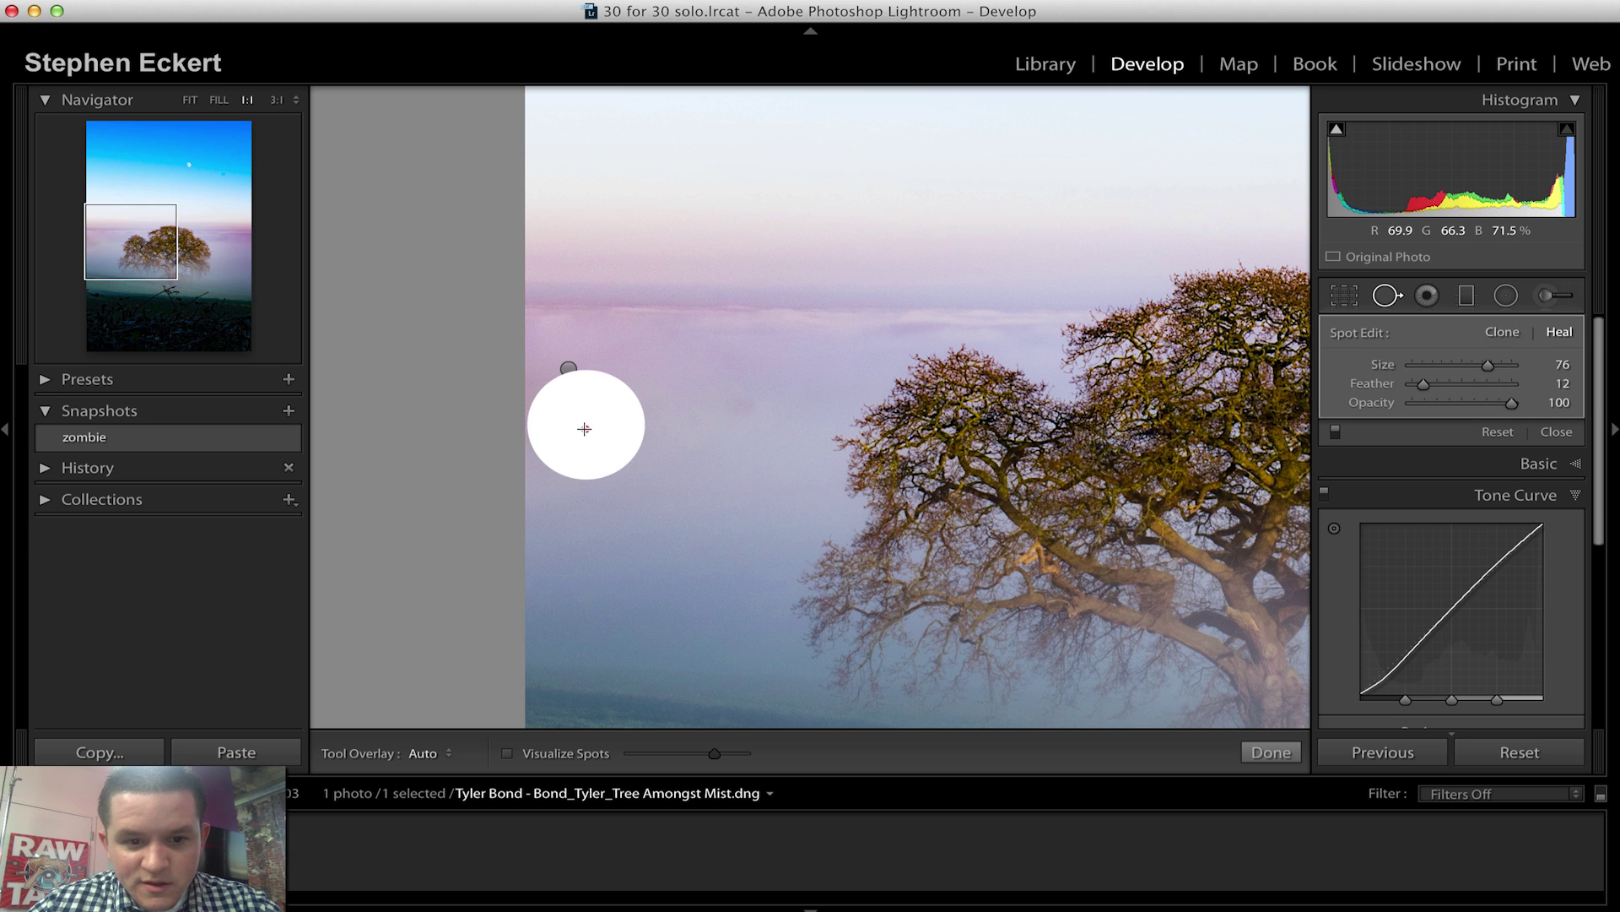
pyautogui.moveTo(584, 428); pyautogui.dragTo(567, 422)
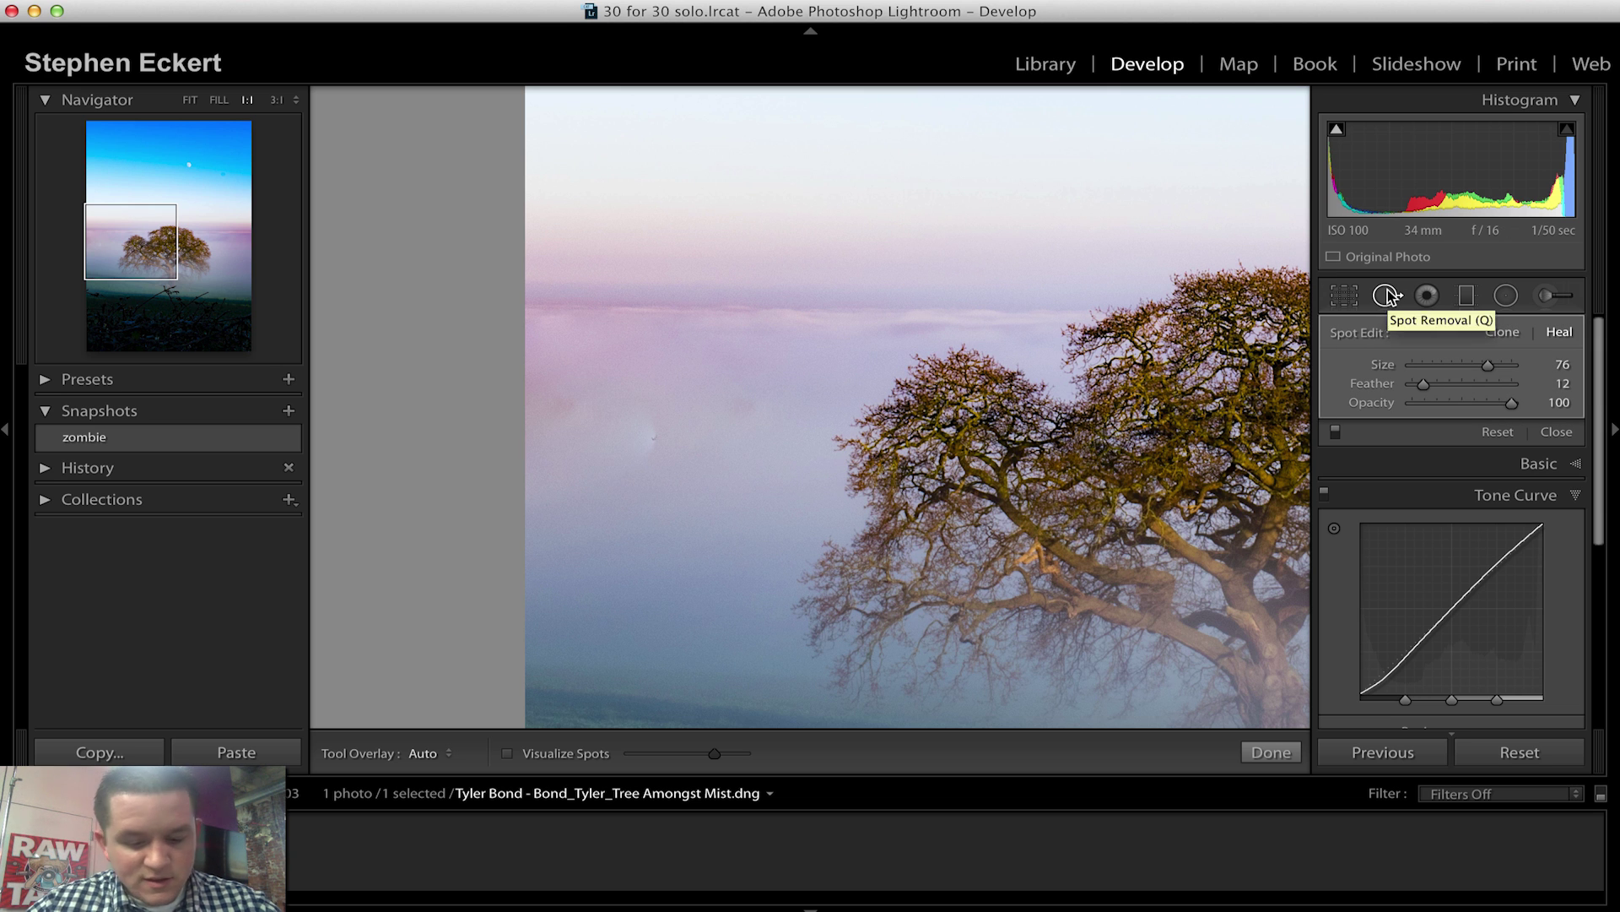
pyautogui.press('super+z')
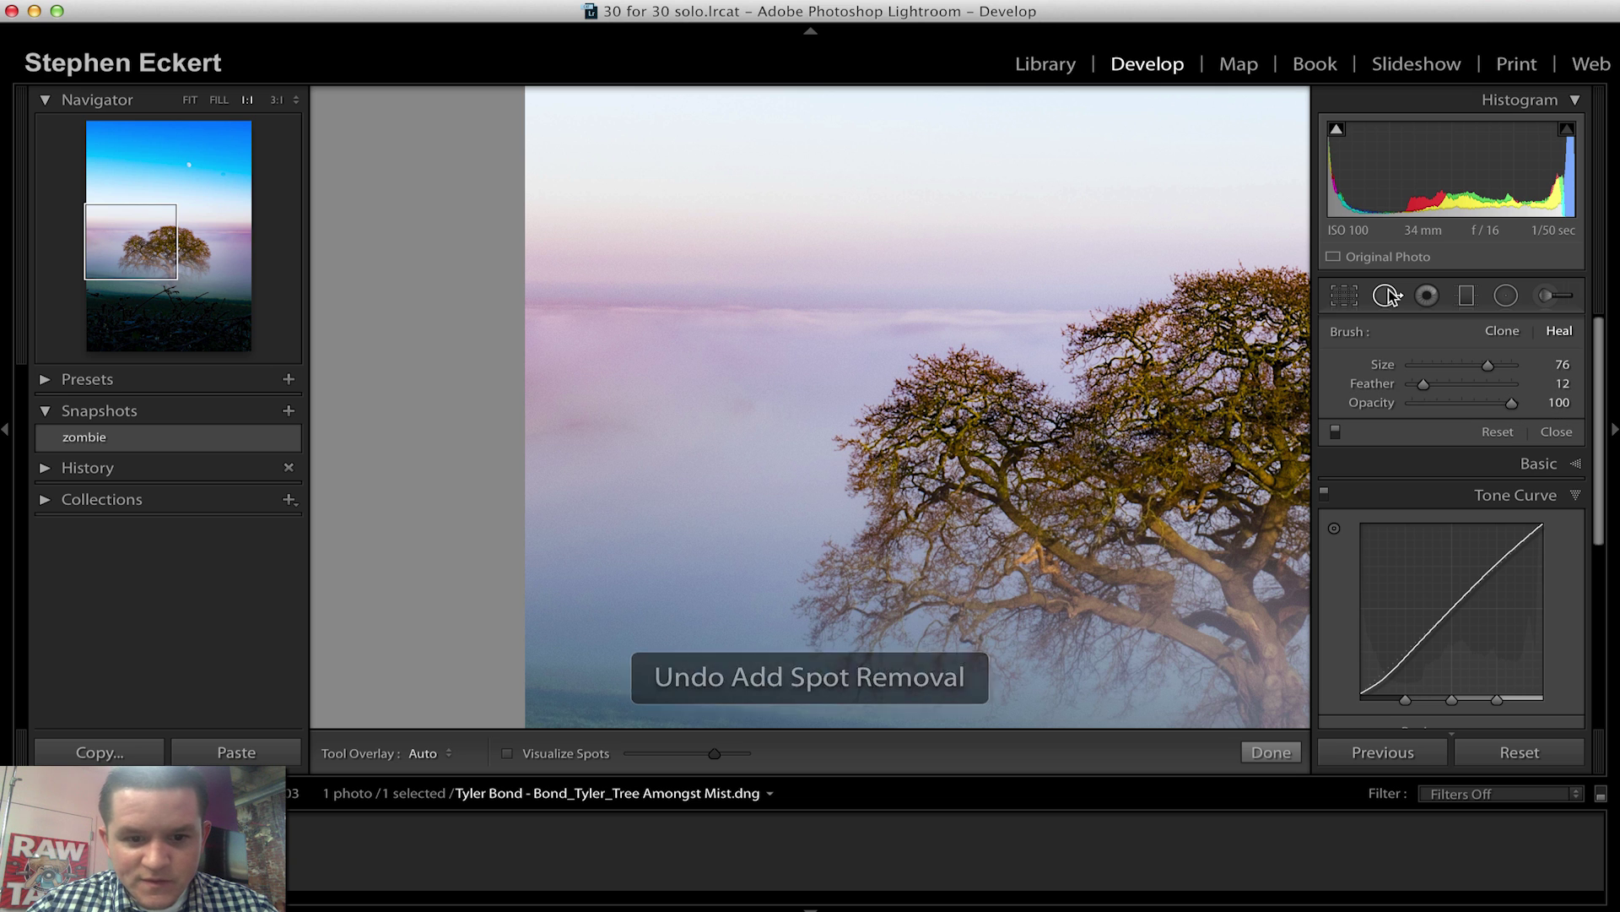
# Add a small heal spot in the left mist, undo it, then redo it from the Edit menu.
pyautogui.click(569, 368)
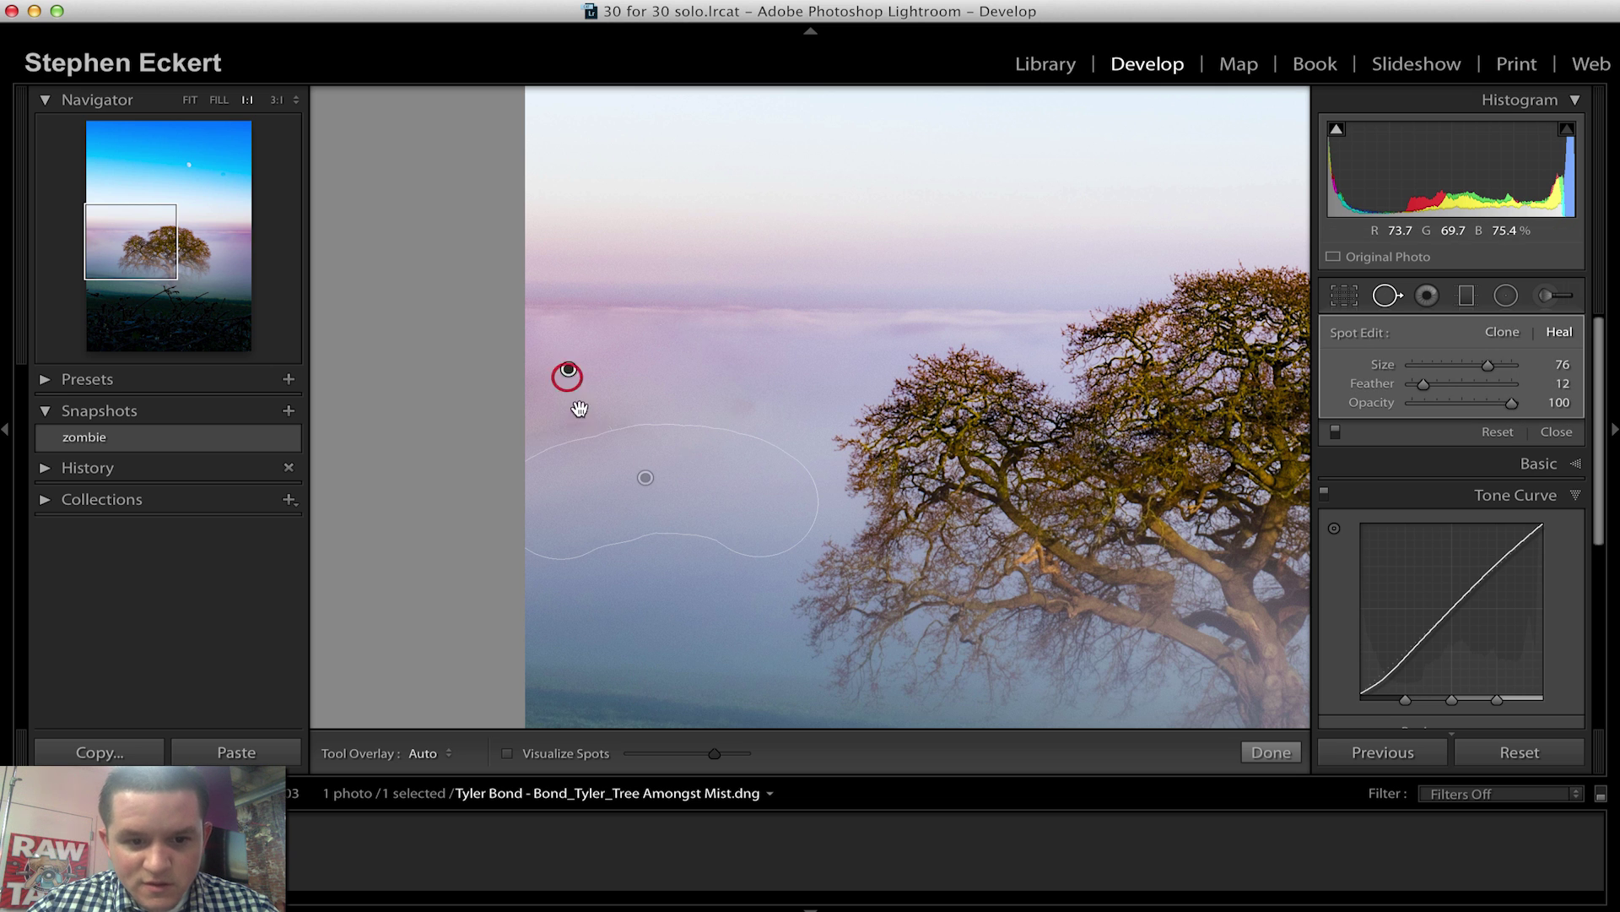
pyautogui.click(582, 431)
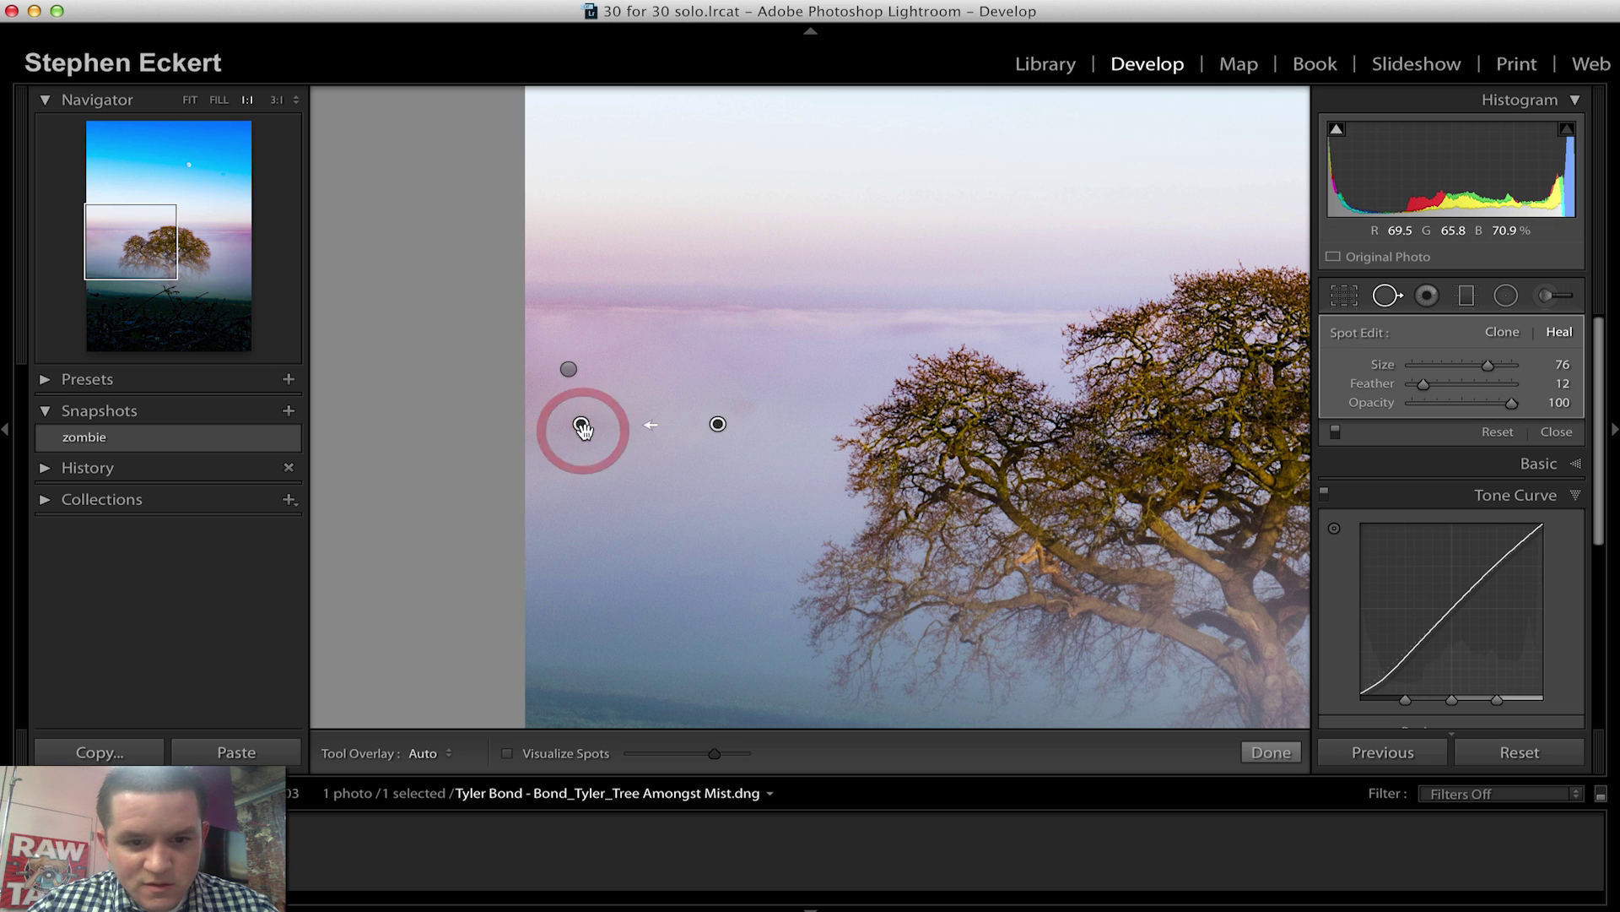
pyautogui.press('super+z')
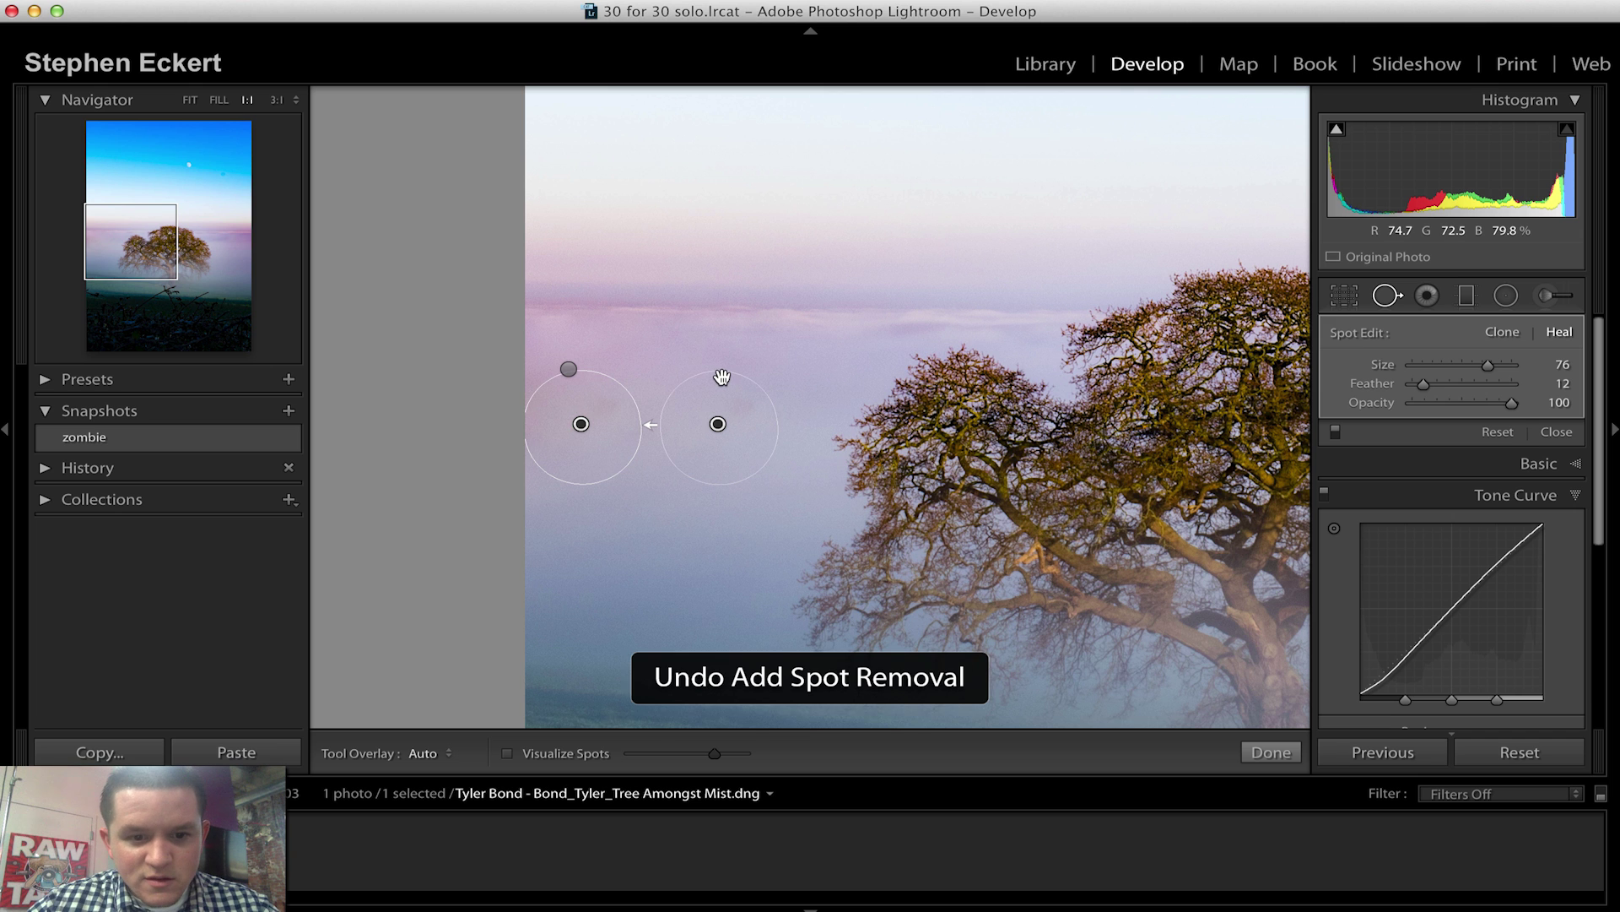
pyautogui.click(245, 9)
pyautogui.click(355, 33)
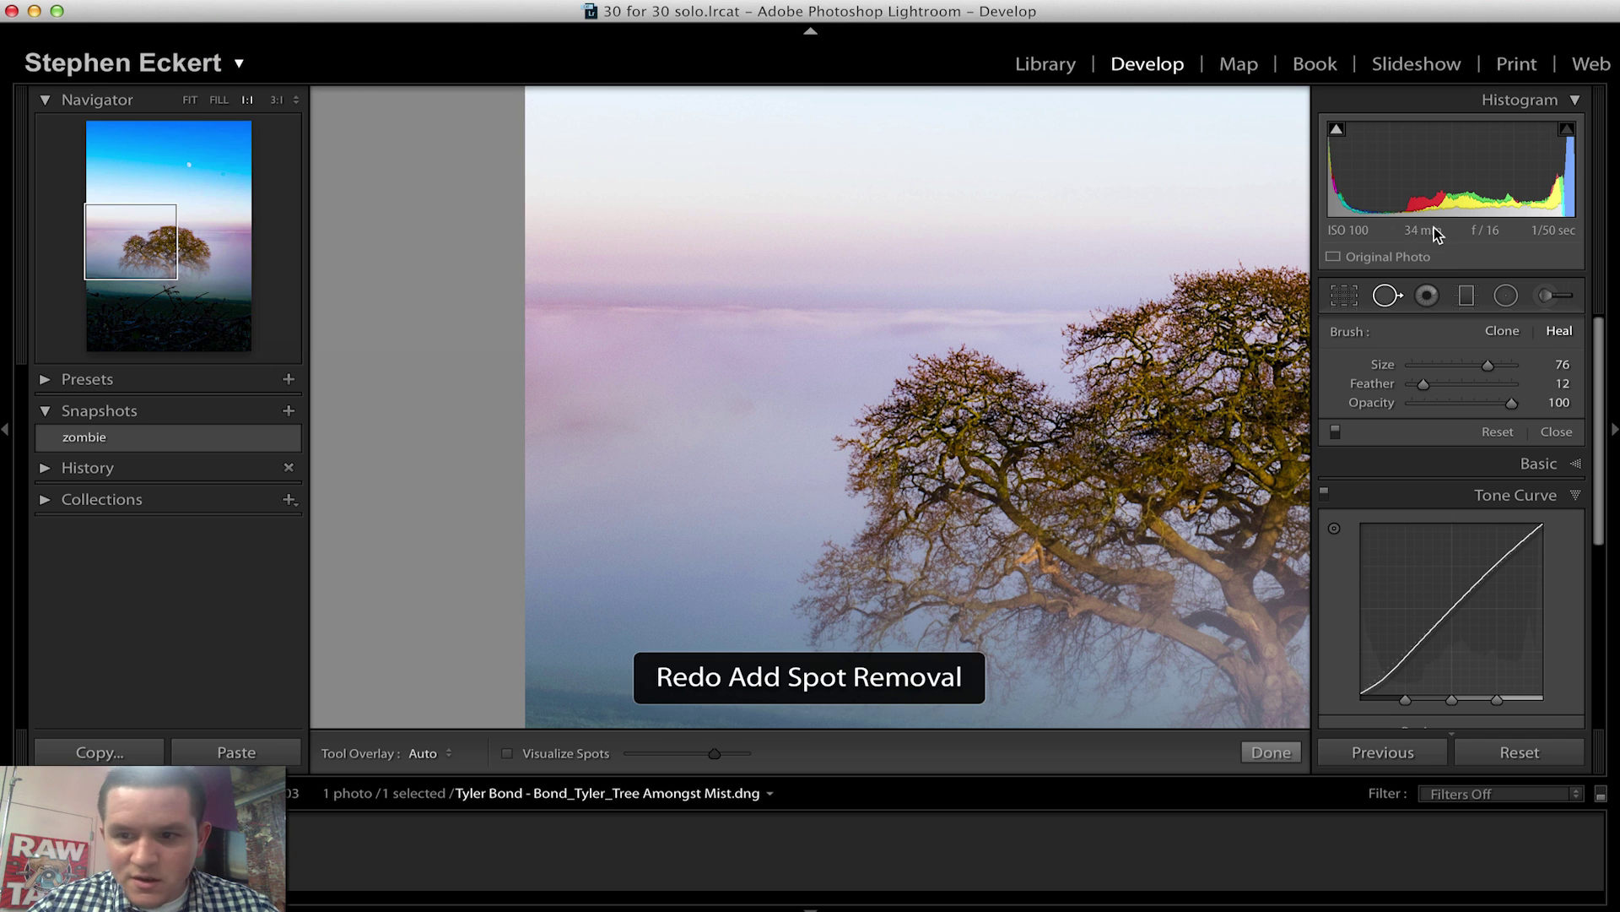
pyautogui.click(1387, 295)
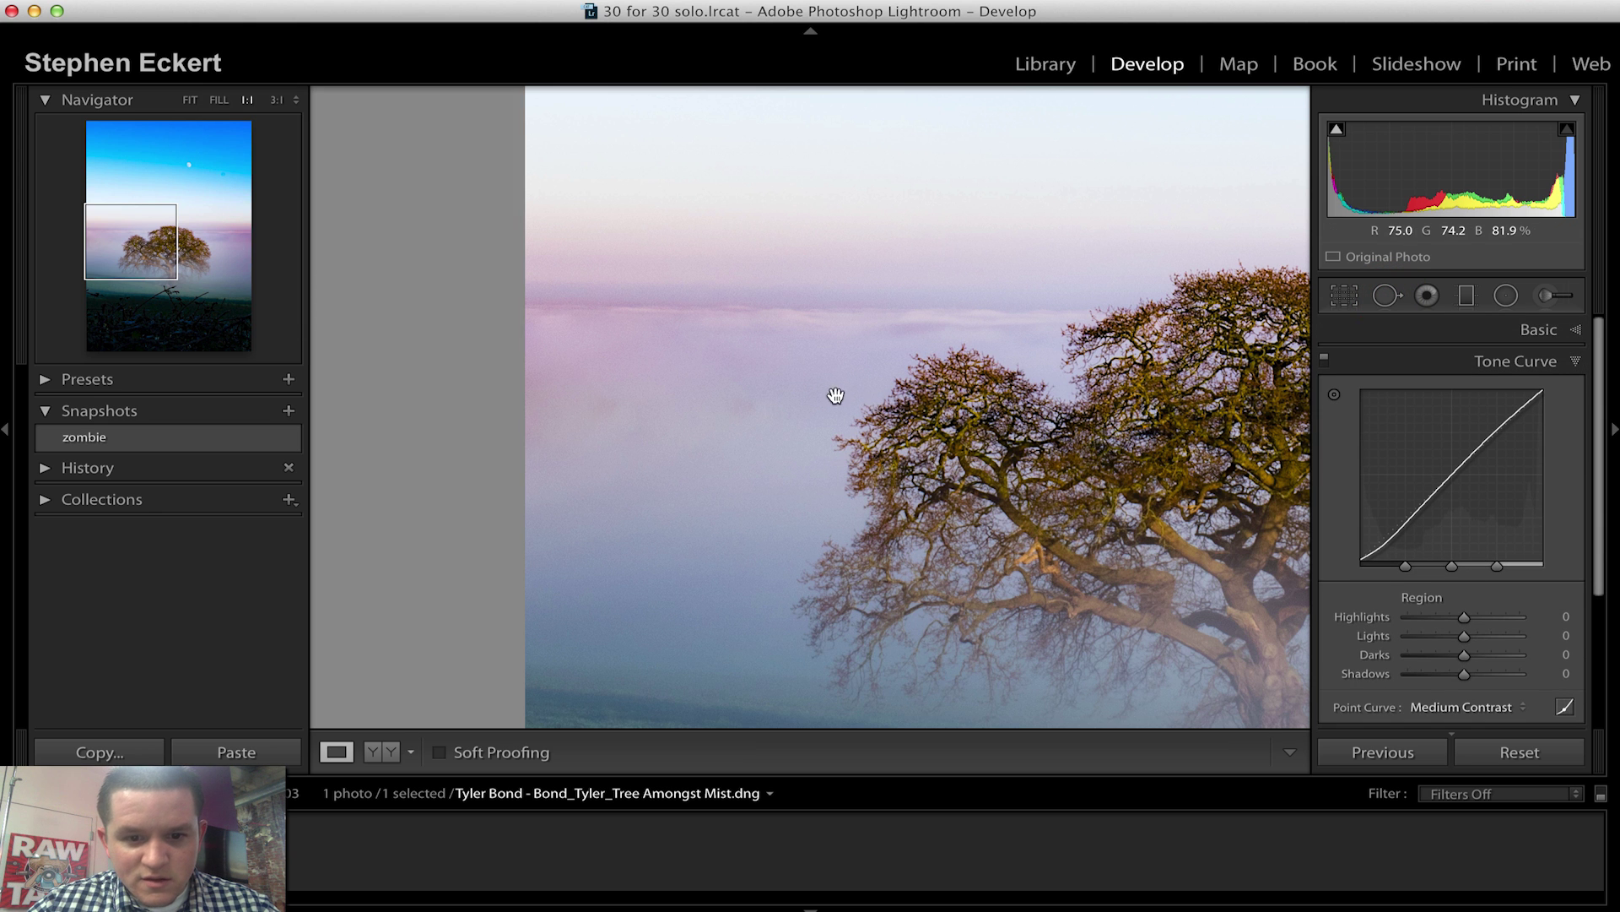
pyautogui.hotkey('shift', 'r')
# Delete the round heal spot in the mist left of the oak and view the whole photo.
pyautogui.click(1431, 302)
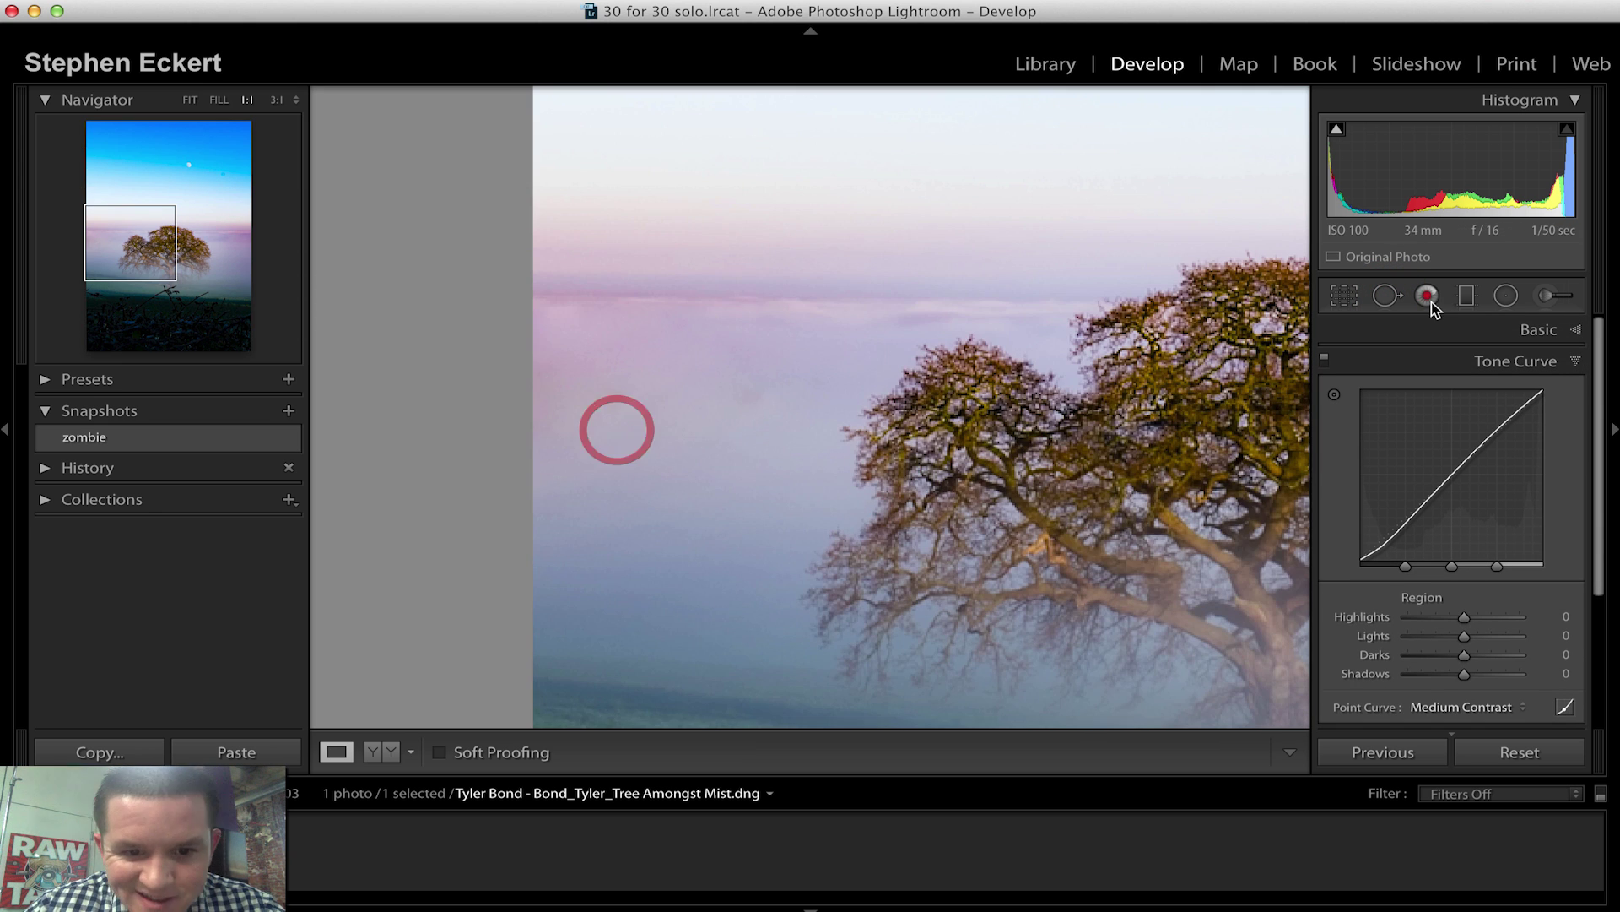
pyautogui.click(1386, 295)
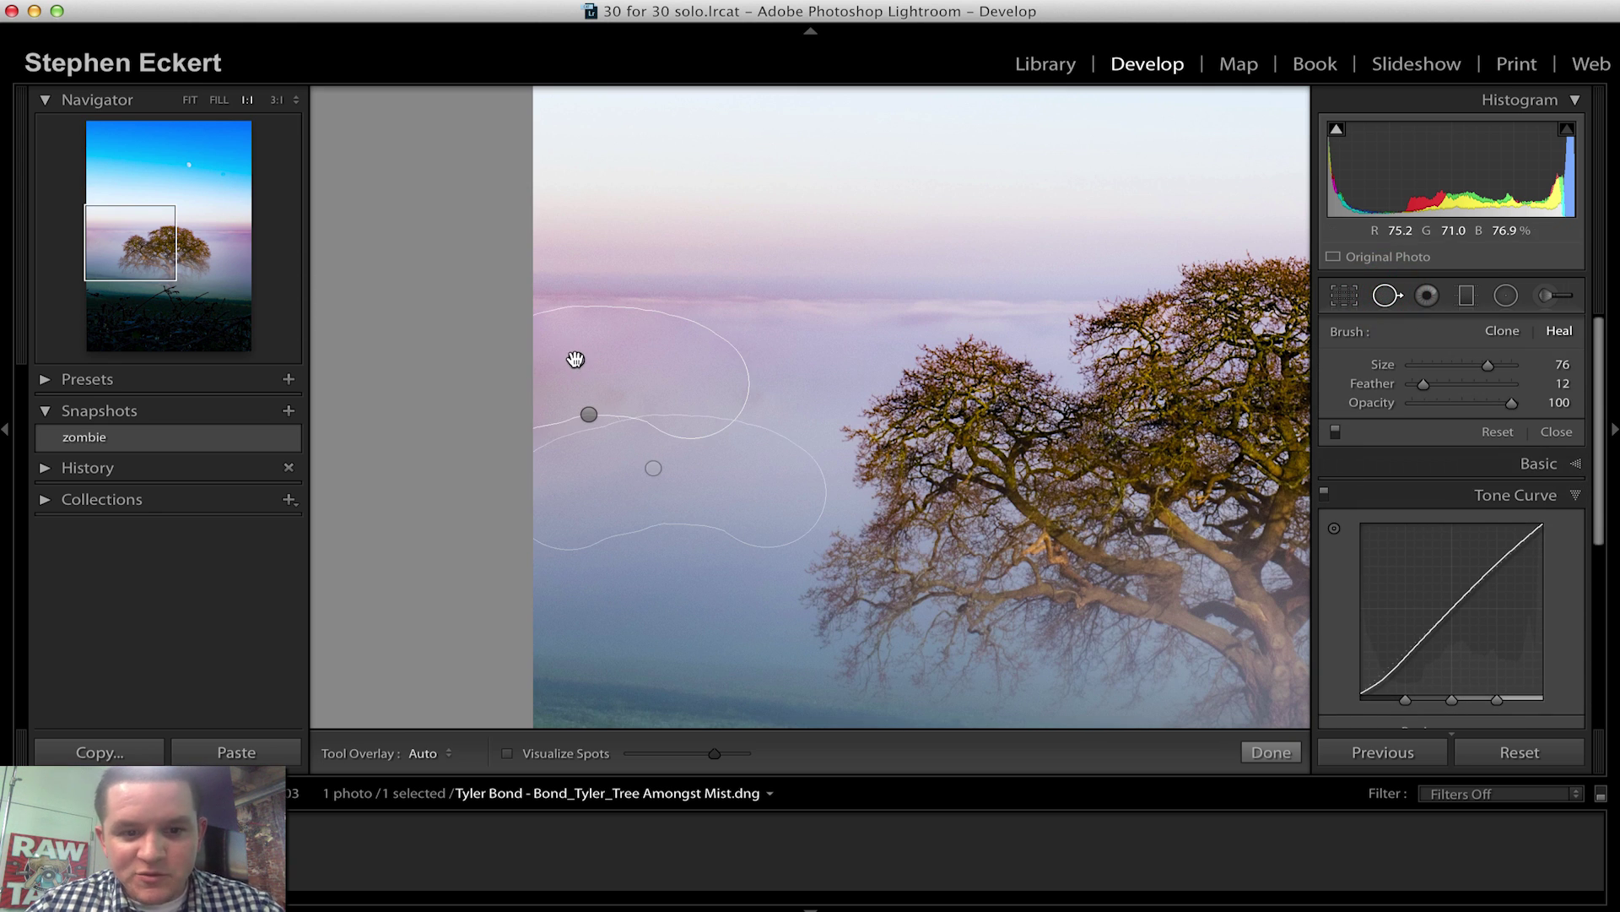
pyautogui.click(575, 359)
pyautogui.click(592, 416)
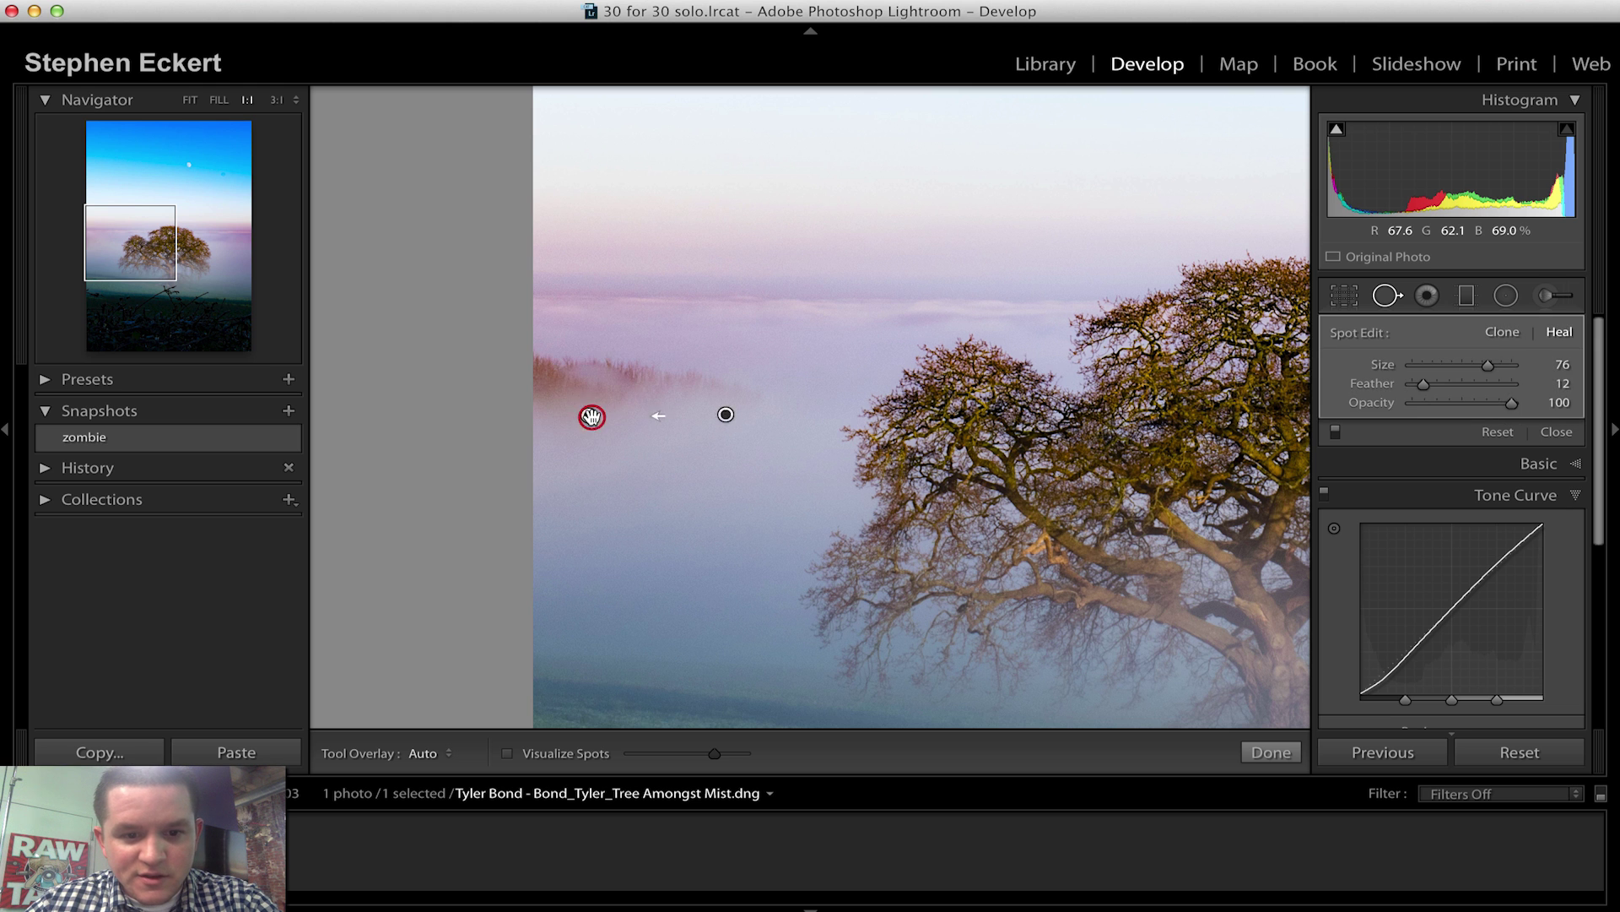
pyautogui.press('Delete')
pyautogui.press('q')
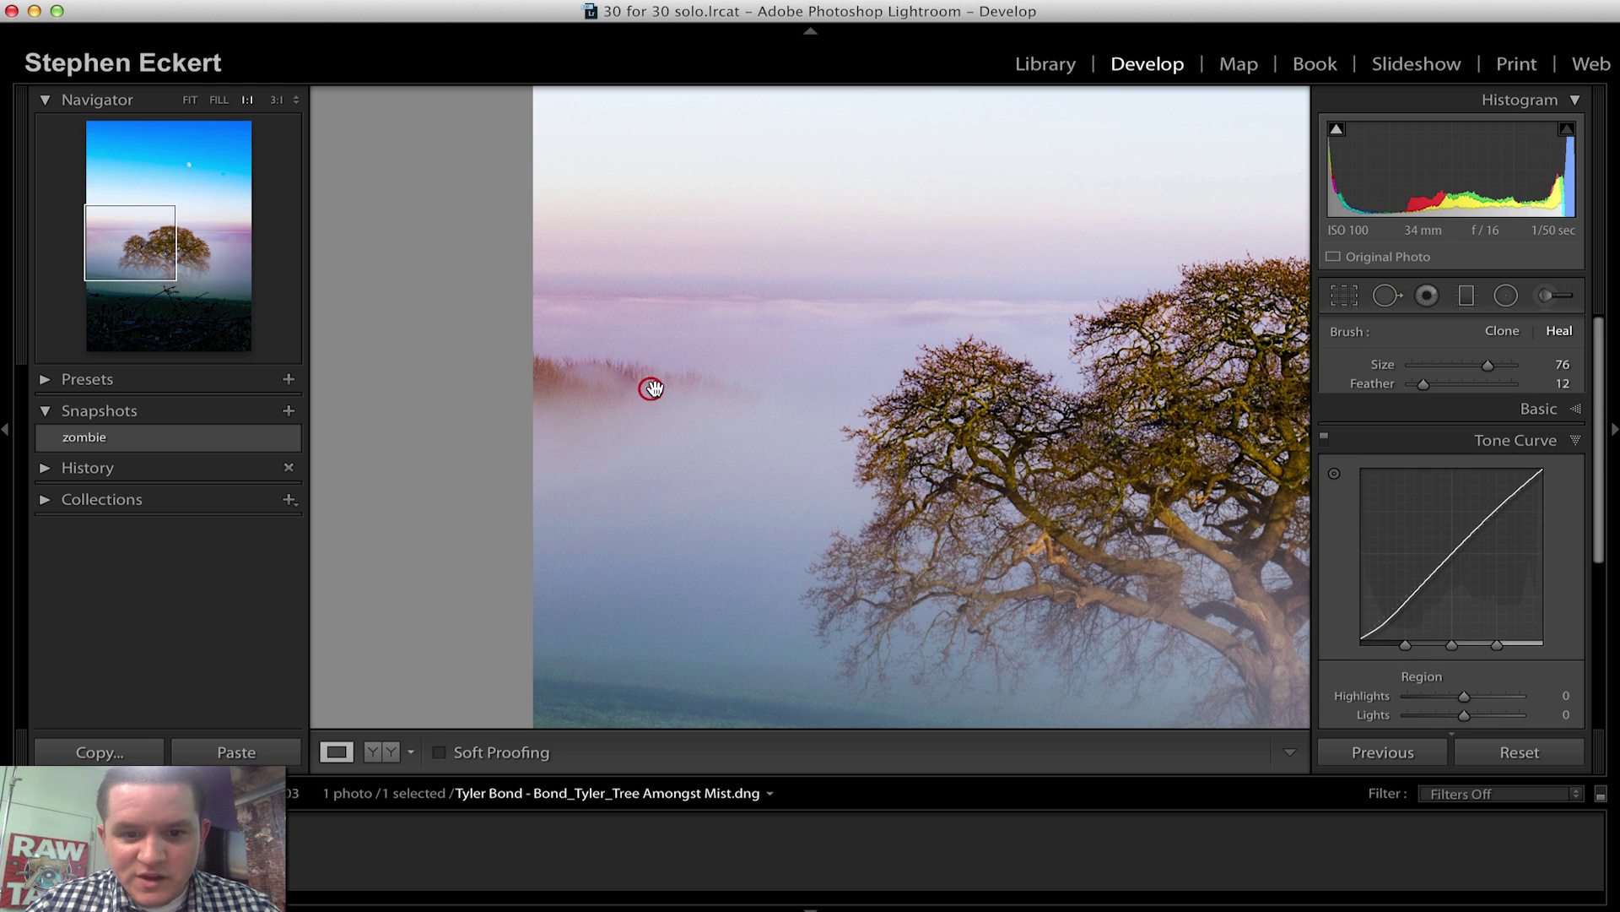
pyautogui.click(1016, 358)
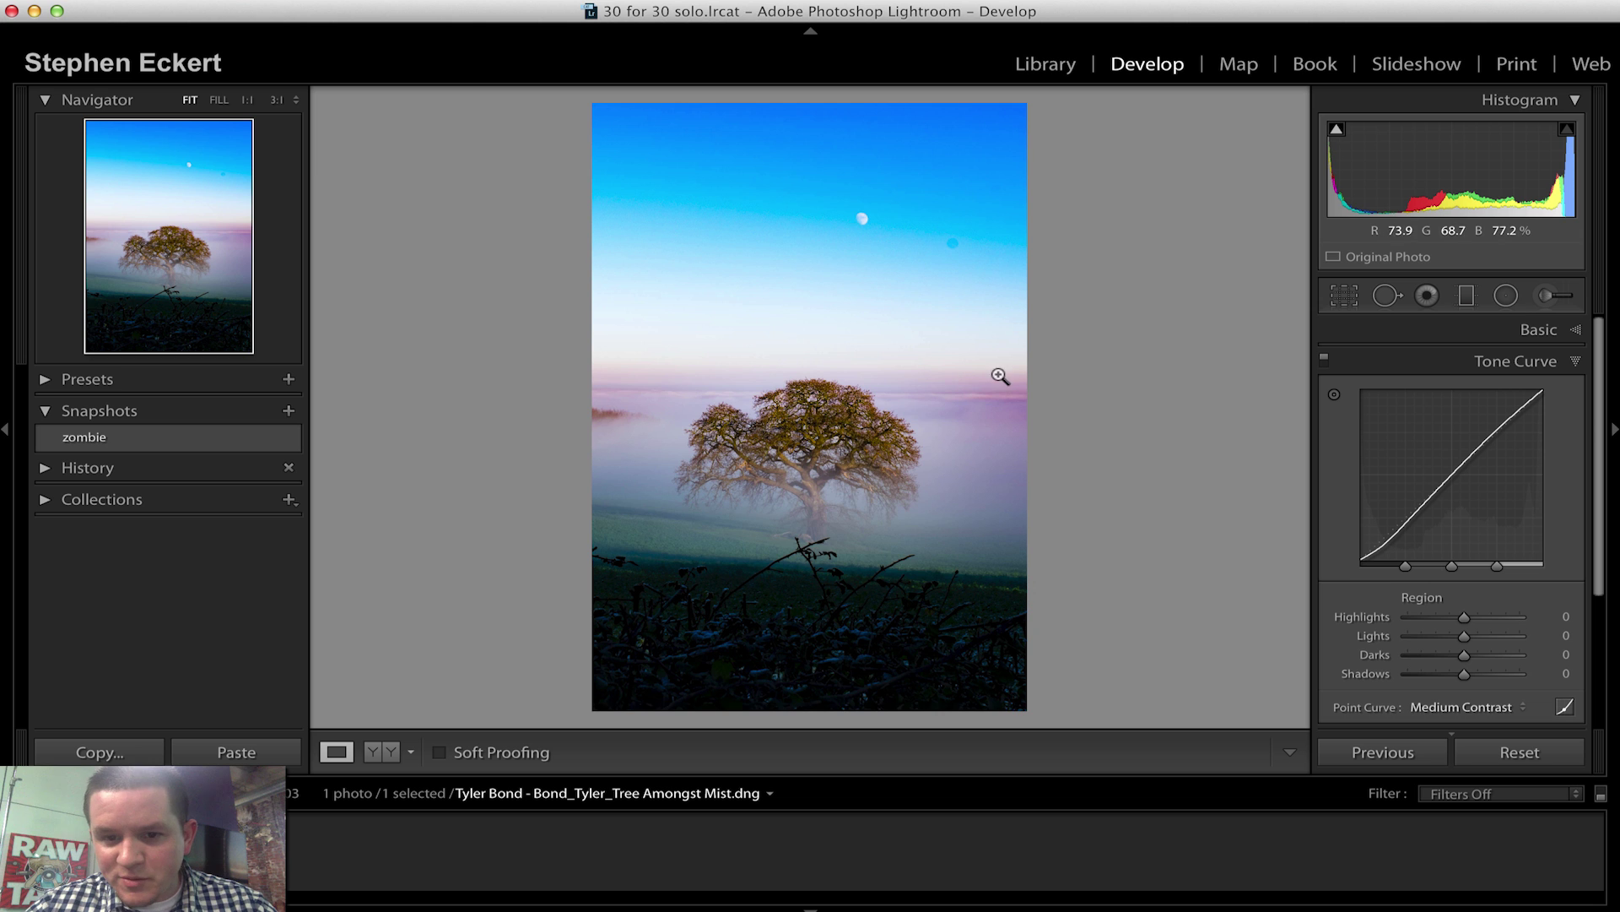
# Heal the blue spot in the sky beside the moon.
pyautogui.moveTo(949, 253); pyautogui.dragTo(981, 356)
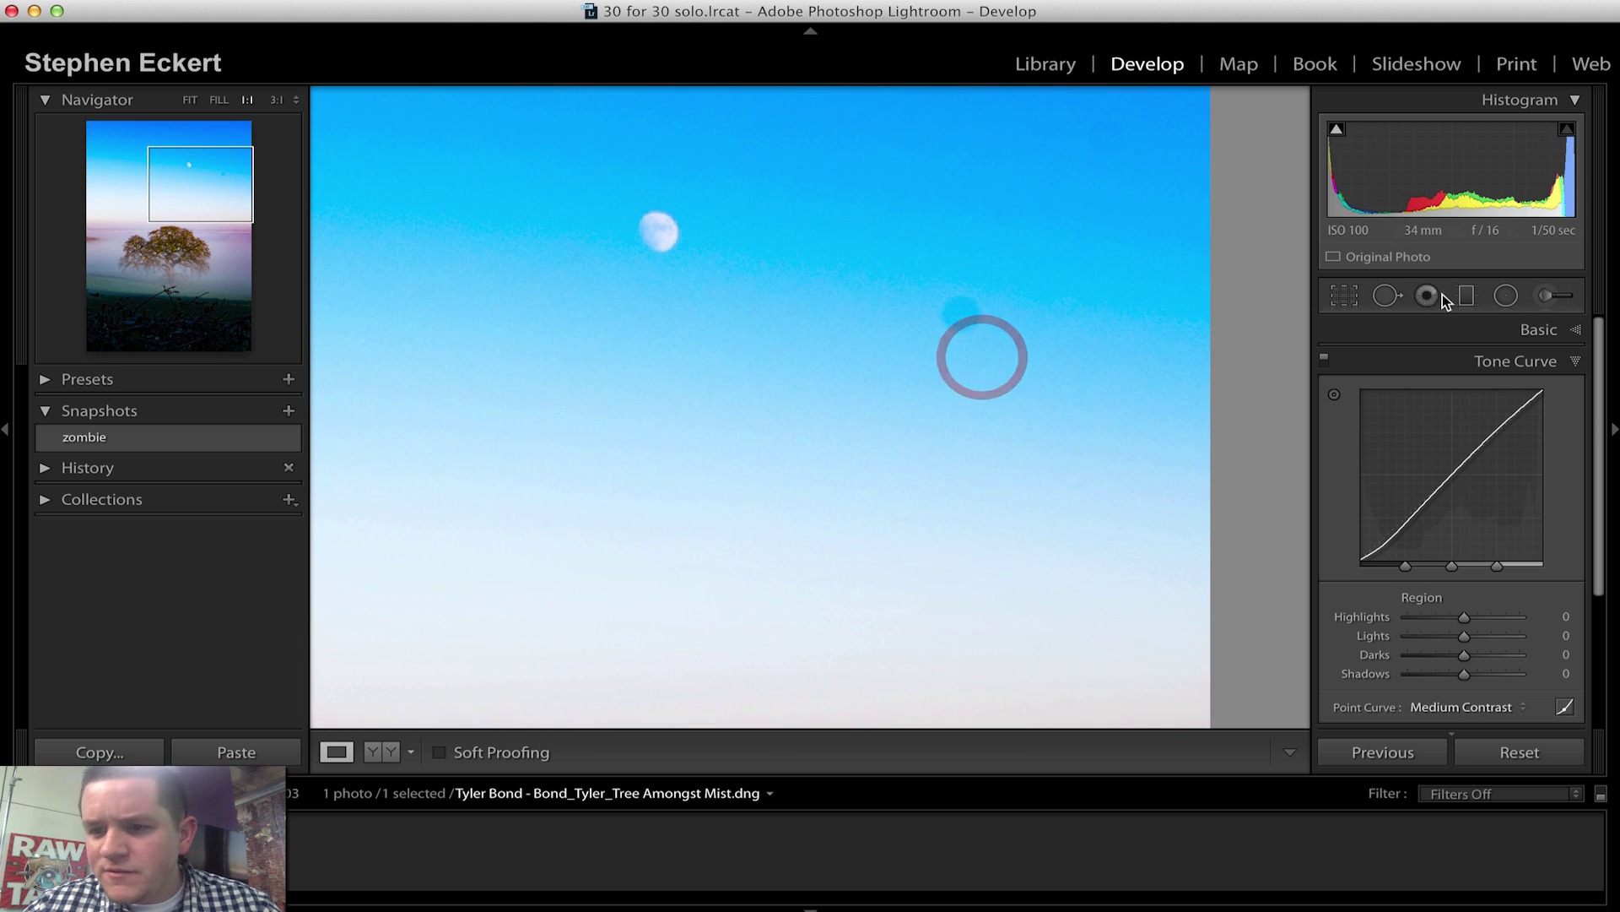
pyautogui.click(1387, 295)
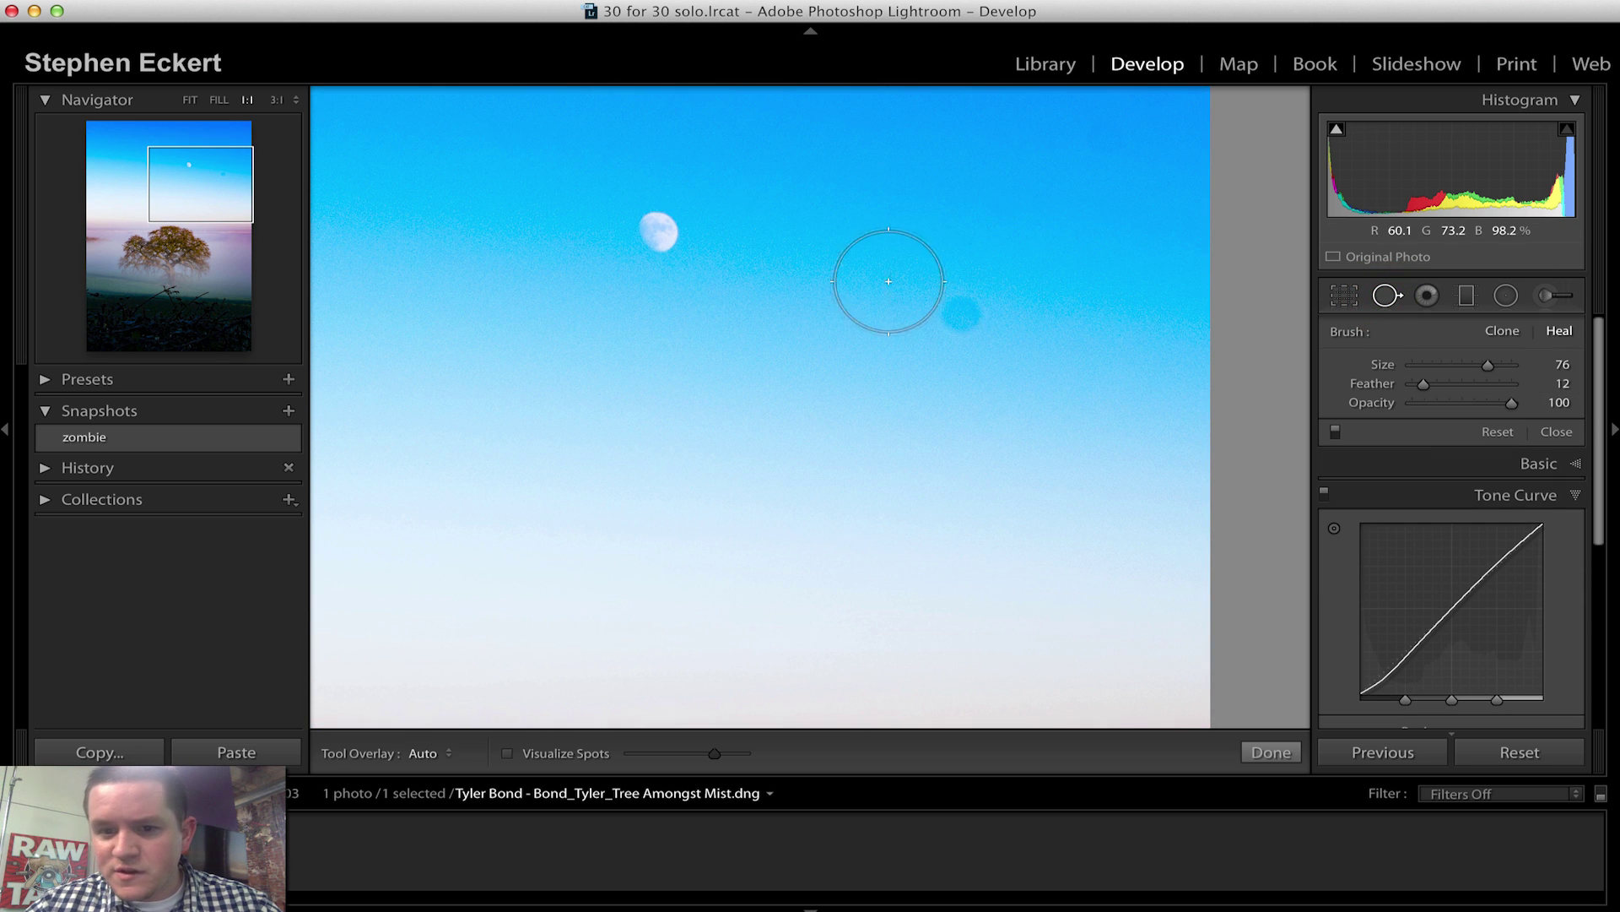
pyautogui.scroll(-2, 955, 315)
pyautogui.click(960, 315)
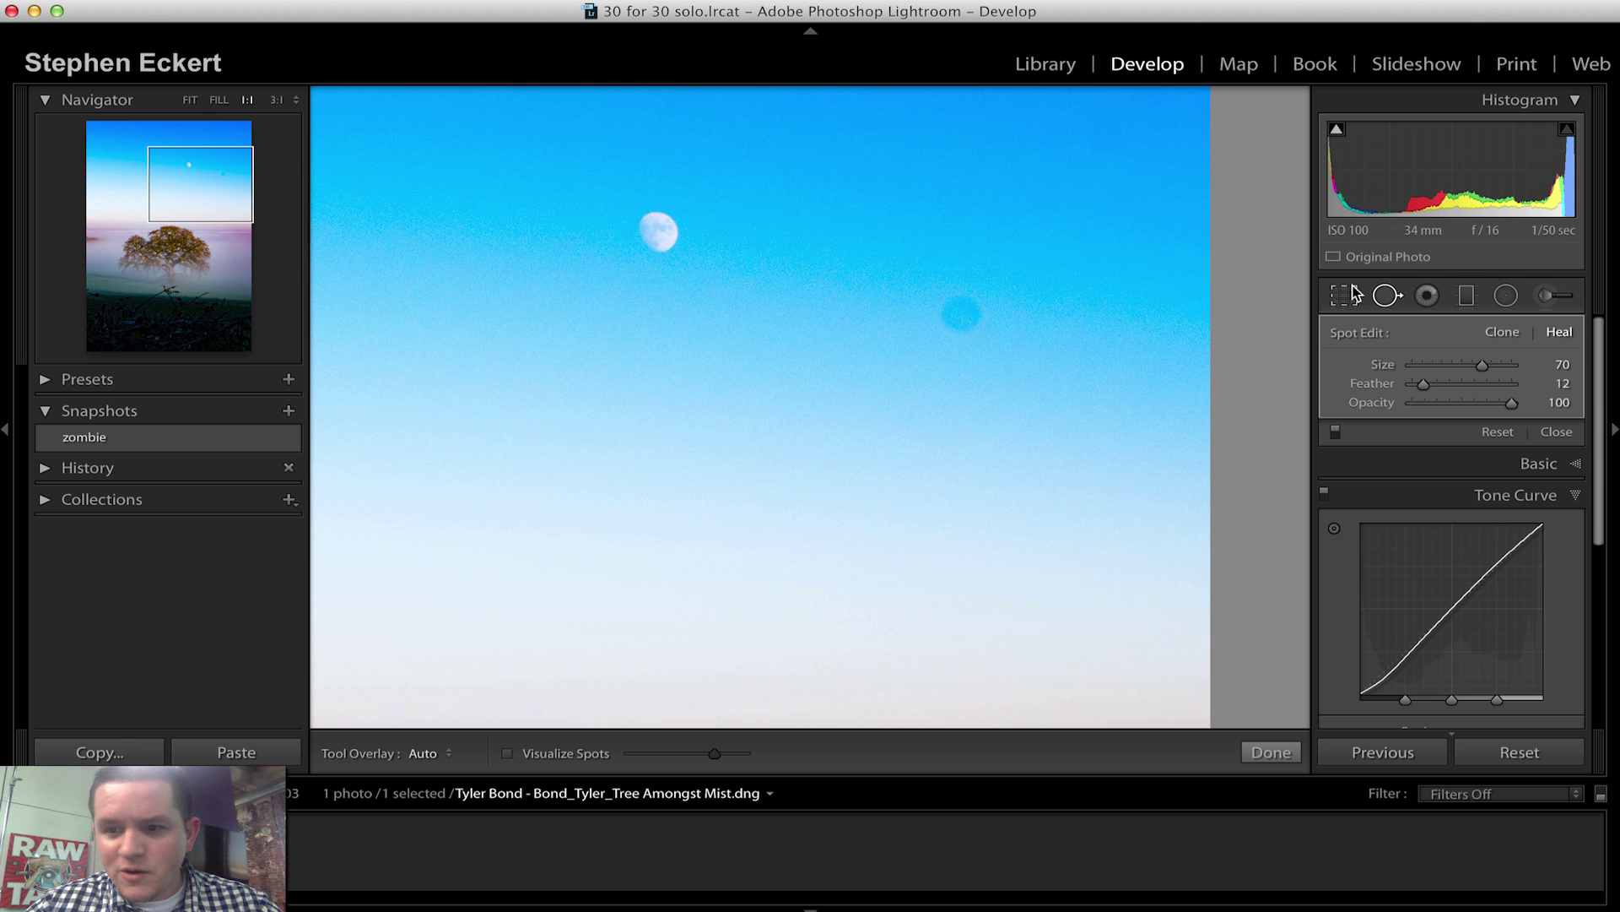
pyautogui.click(1389, 297)
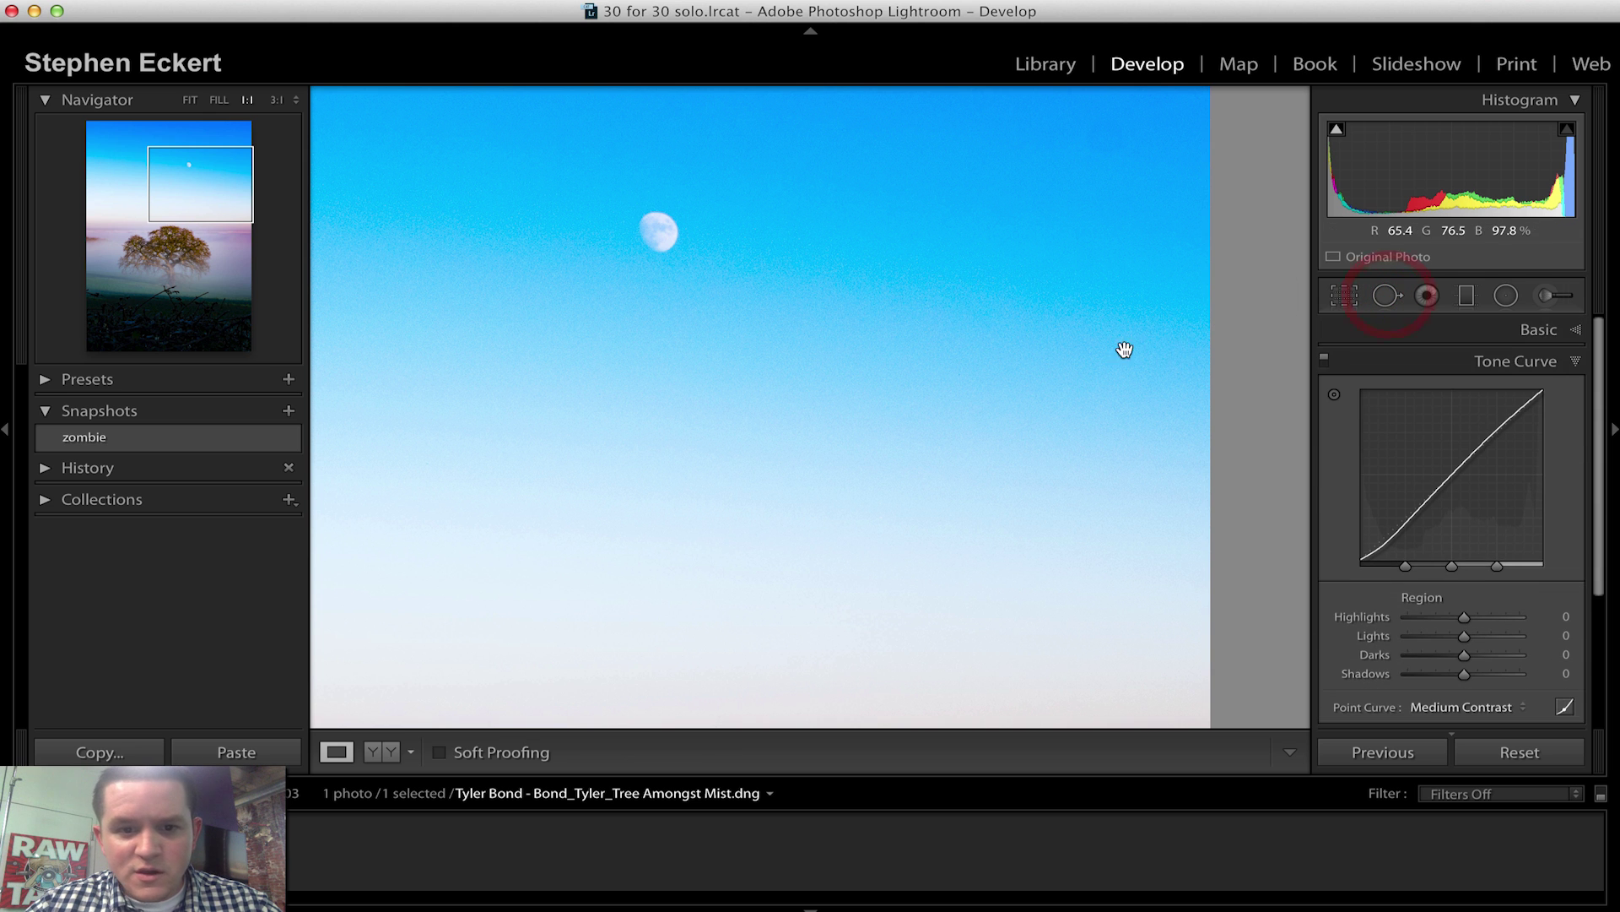
pyautogui.click(1122, 349)
# Heal a small blemish in the upper sky at full size.
pyautogui.click(992, 197)
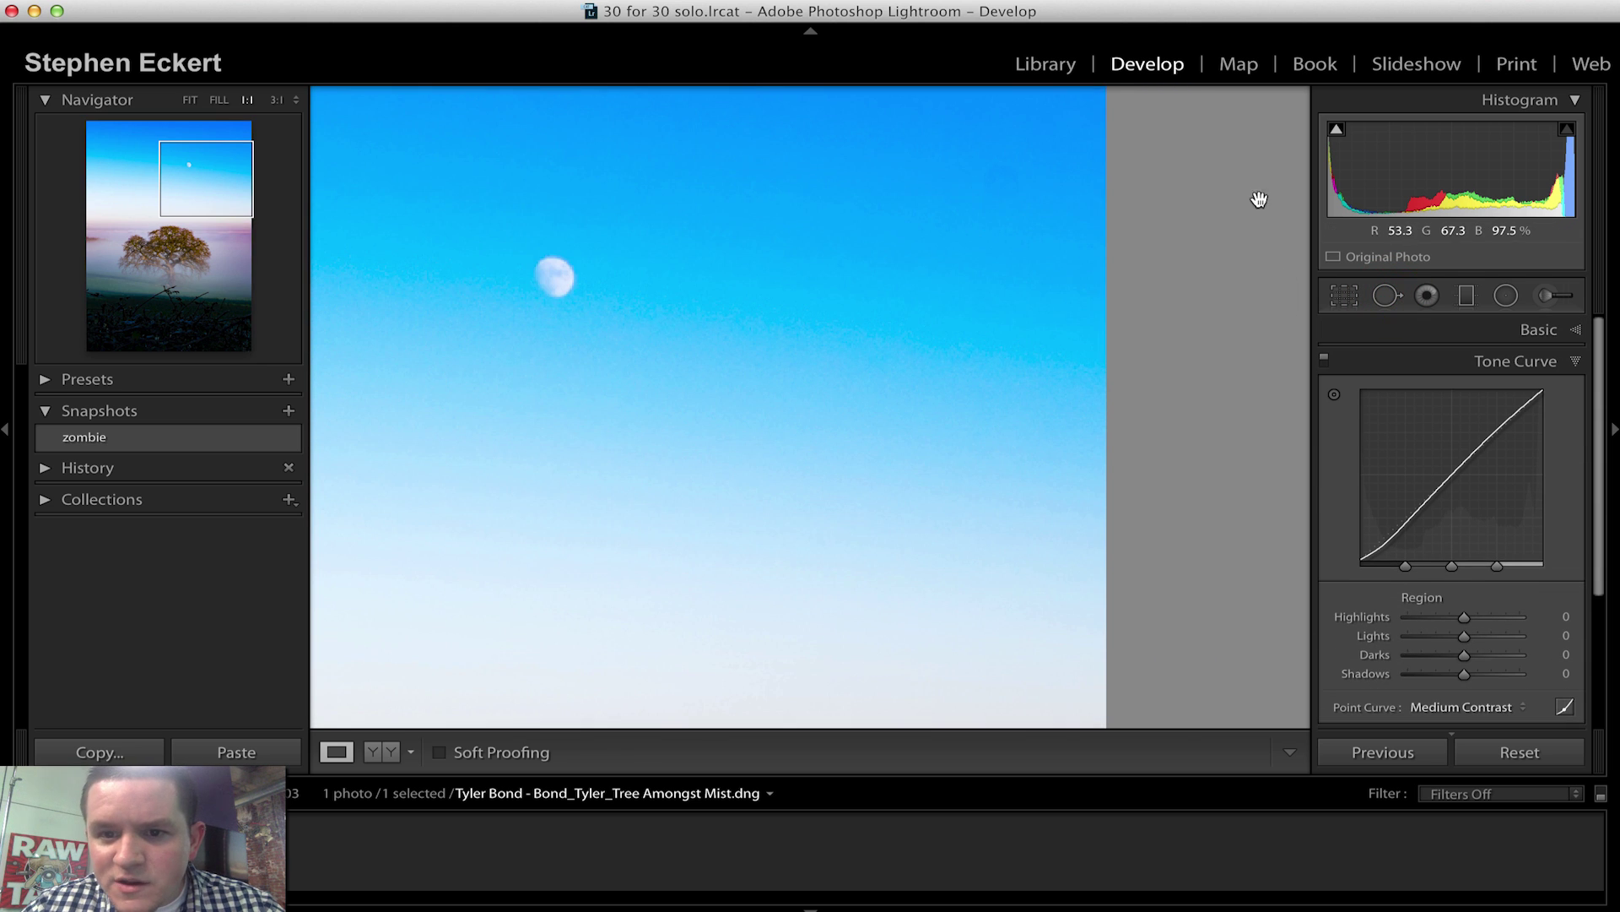
pyautogui.click(1387, 296)
pyautogui.click(1006, 185)
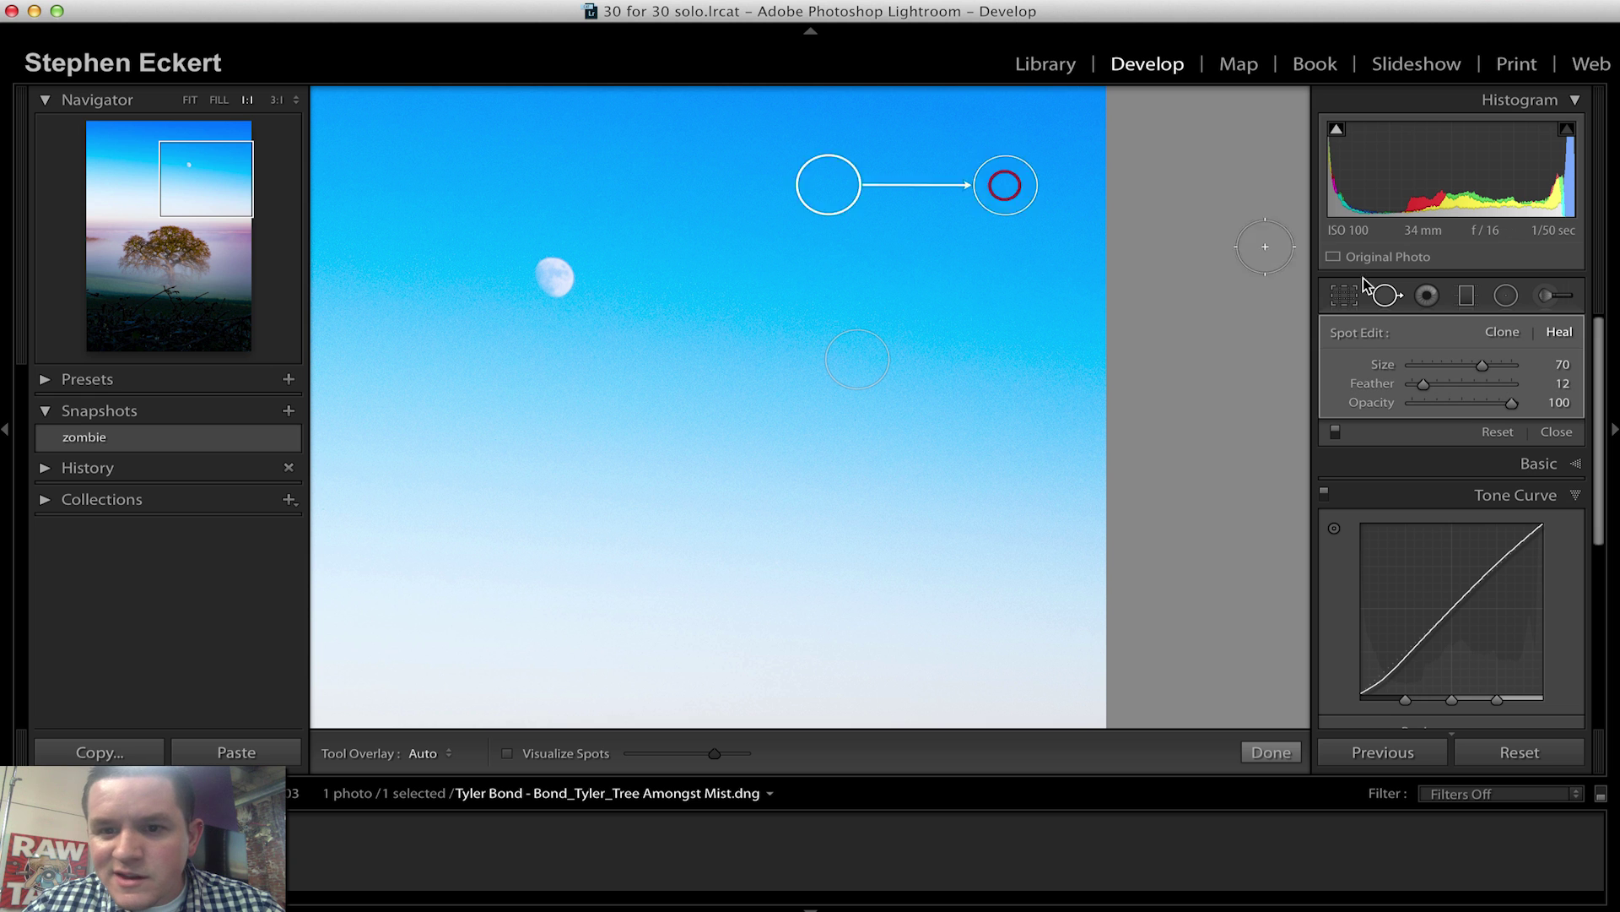
pyautogui.click(1388, 297)
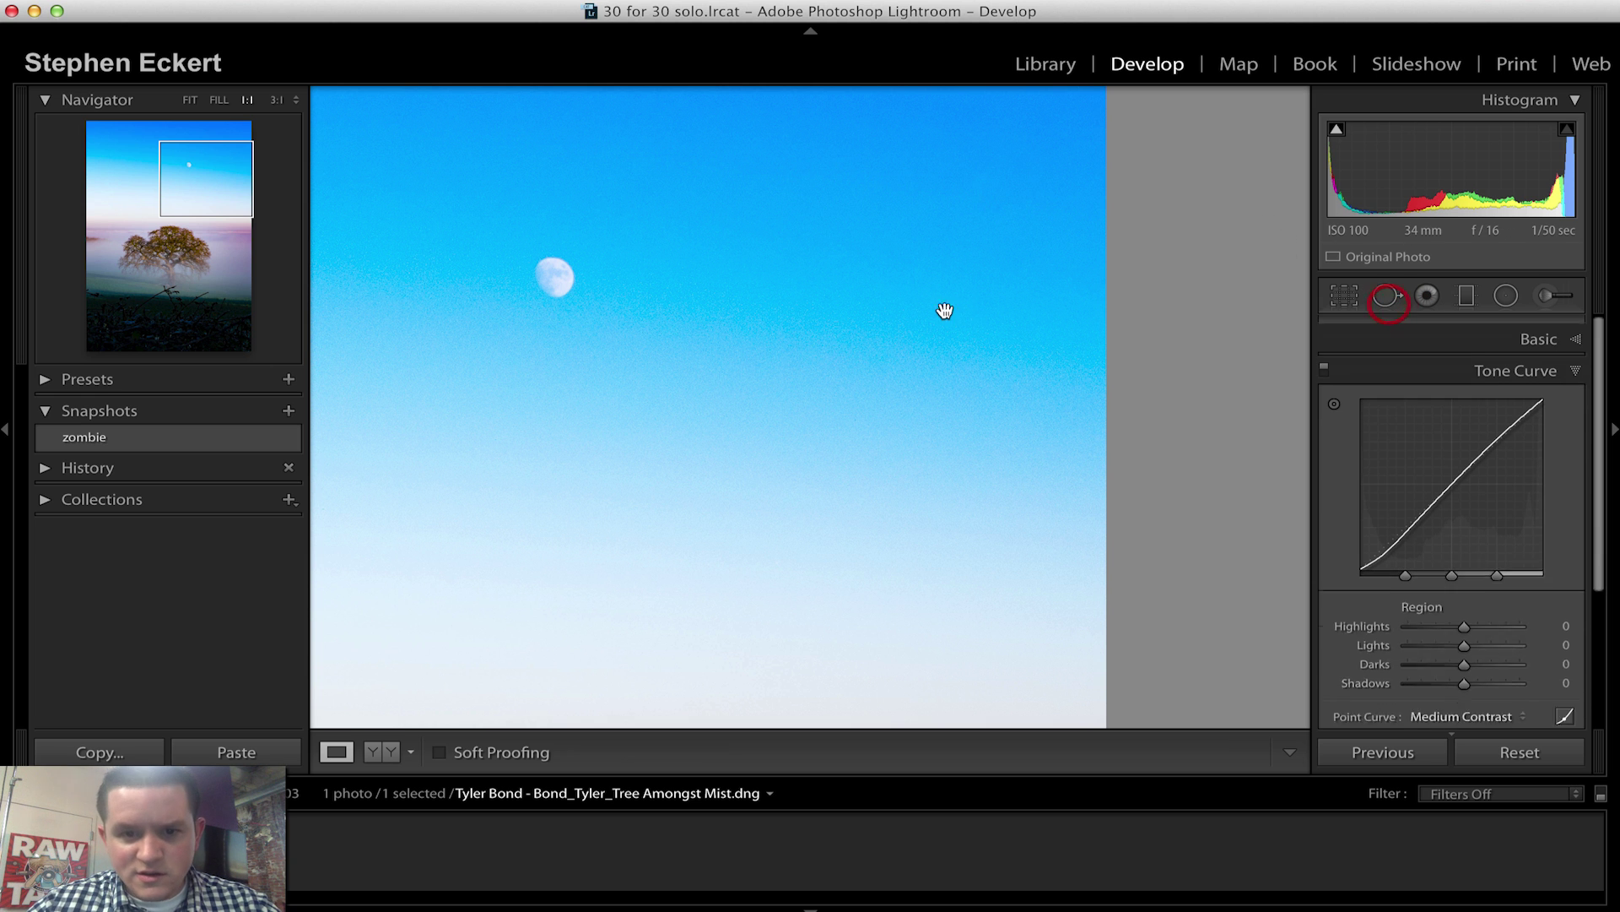
pyautogui.click(945, 312)
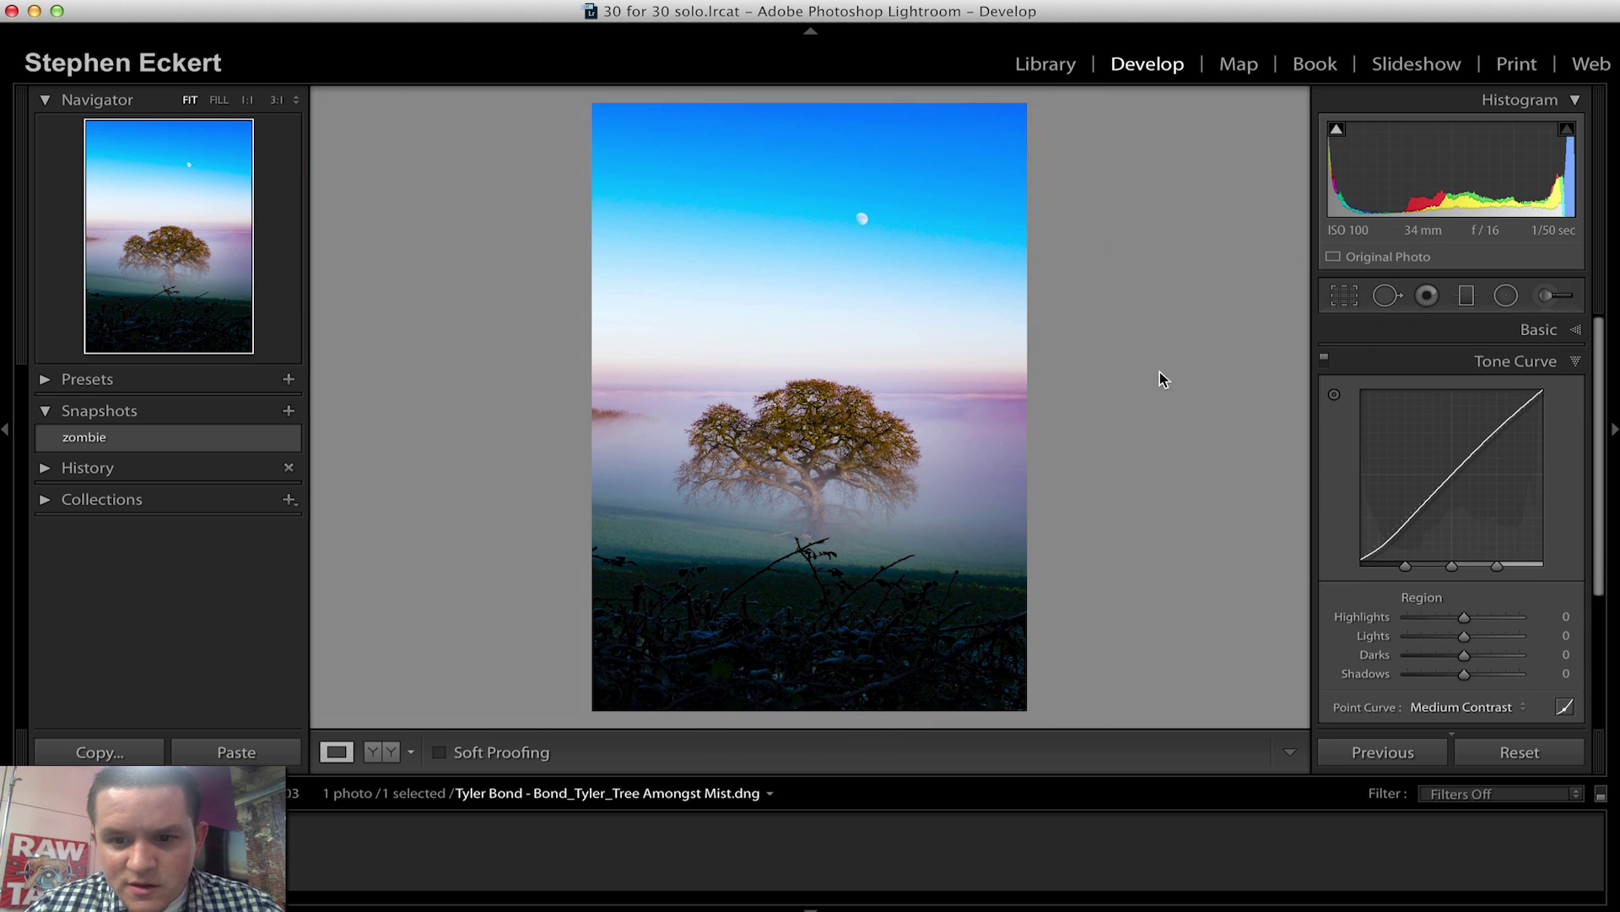
# Inspect the top edge and moon up close, then open and close Crop without changes.
pyautogui.click(785, 118)
pyautogui.click(976, 347)
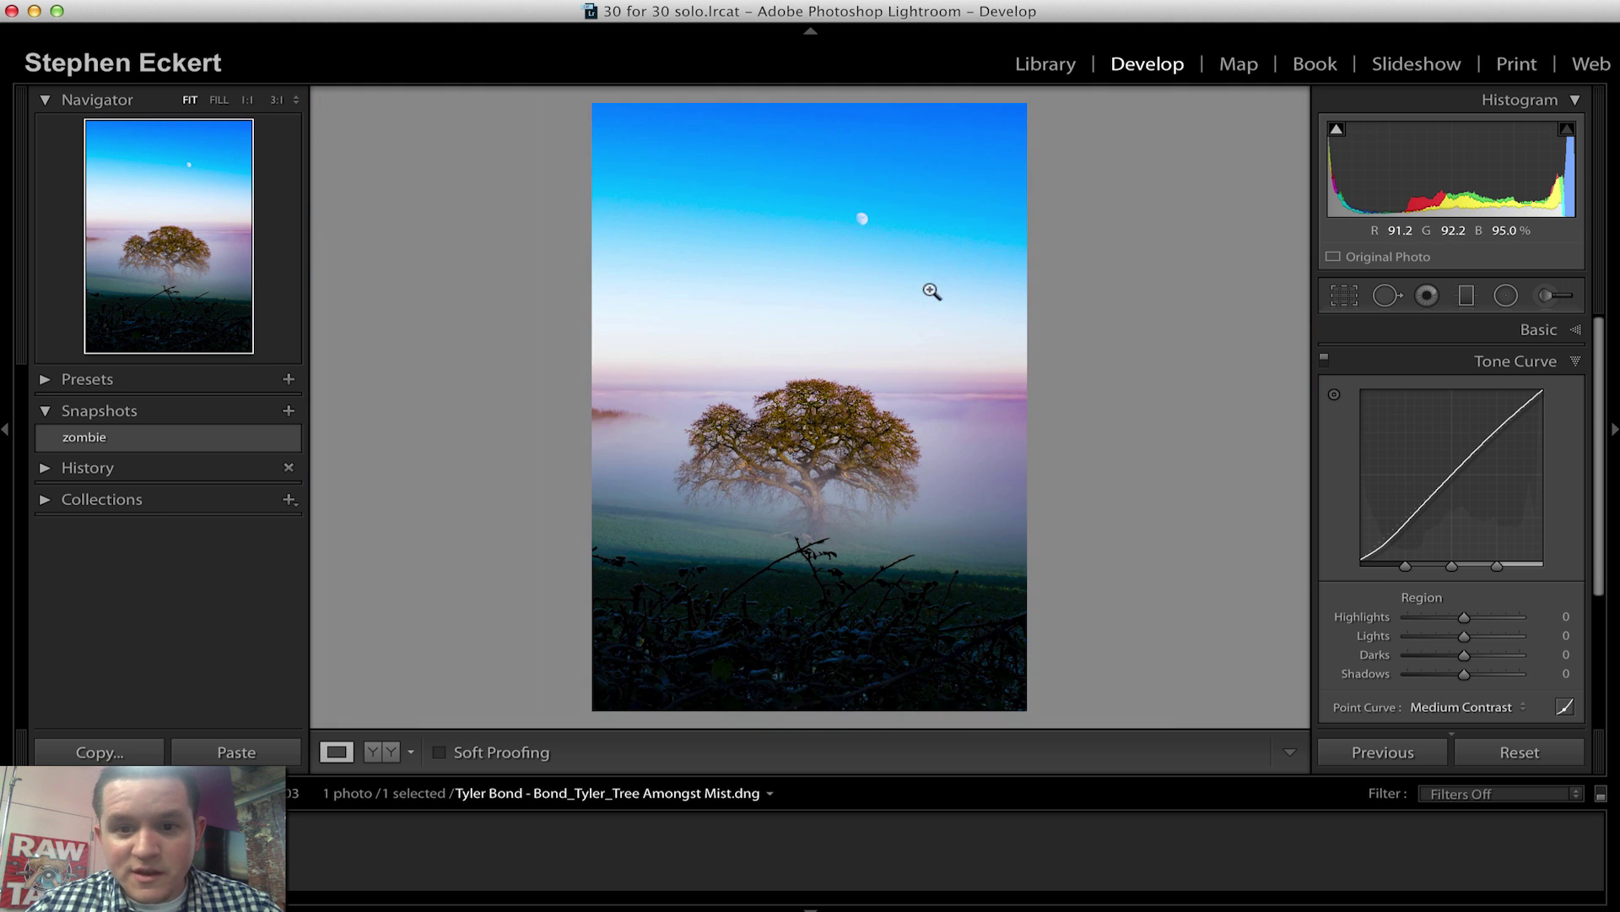
pyautogui.click(861, 218)
pyautogui.click(852, 249)
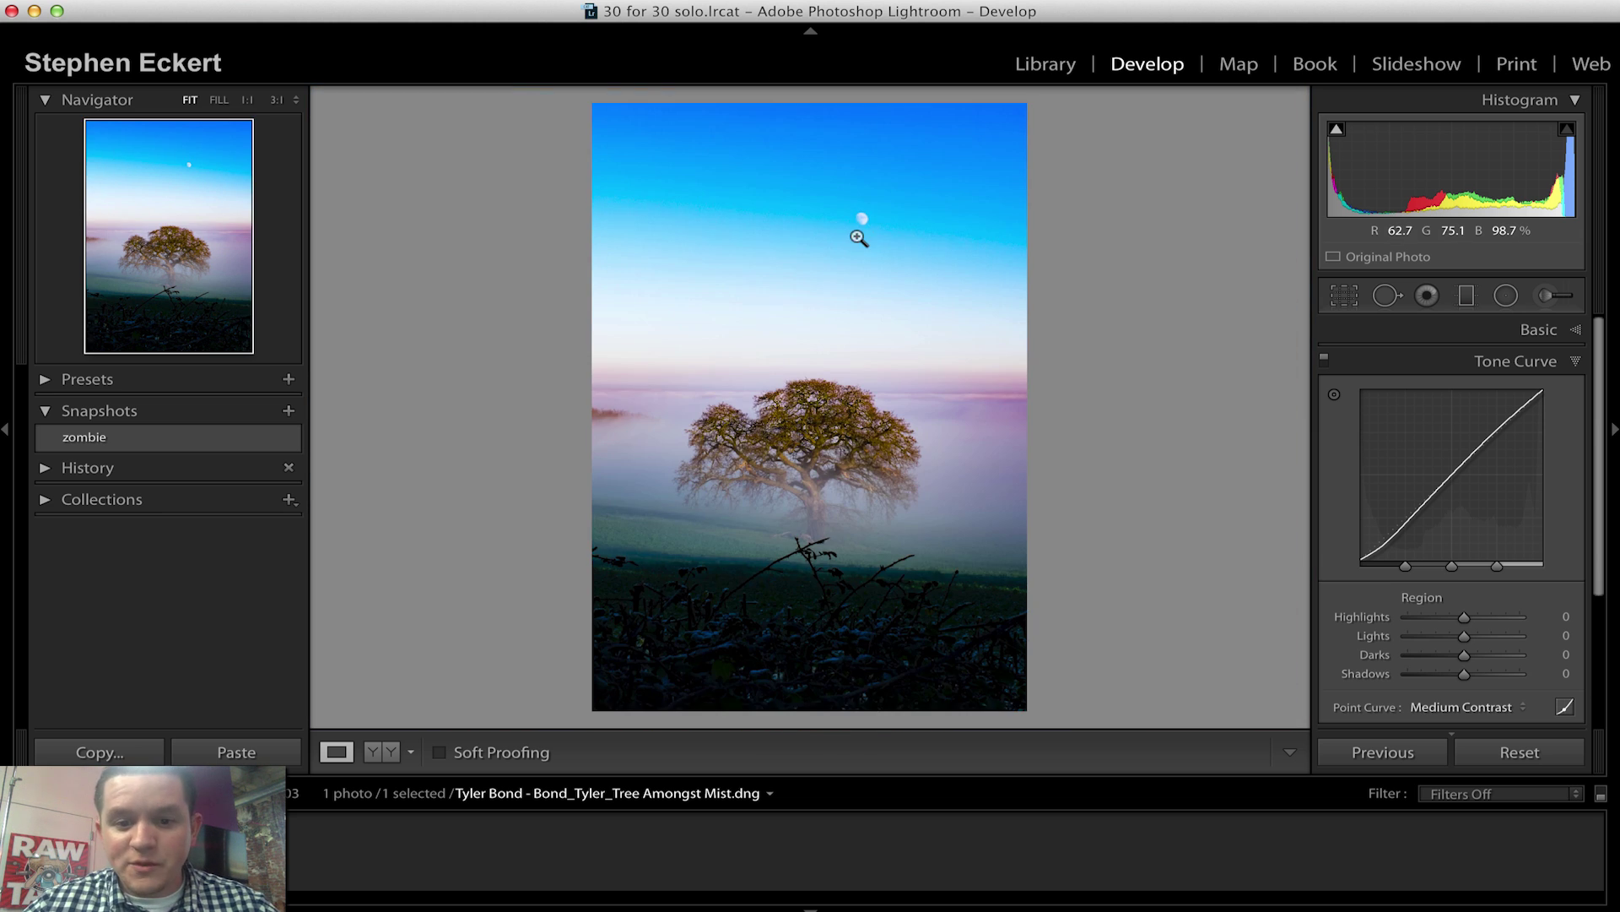
pyautogui.click(1343, 295)
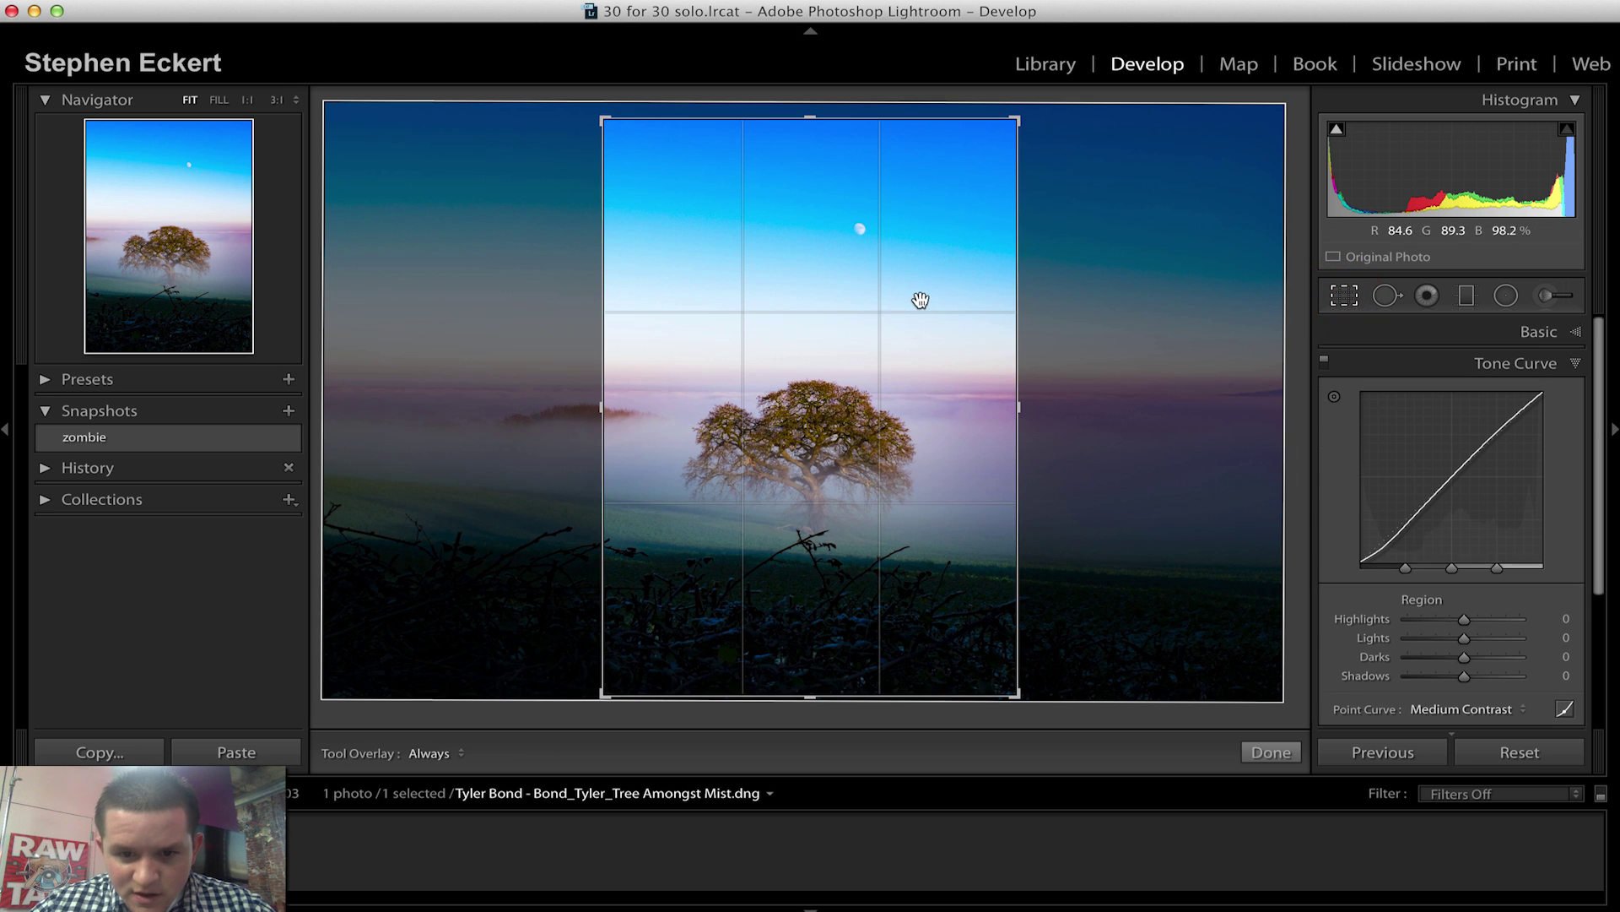
pyautogui.click(1343, 297)
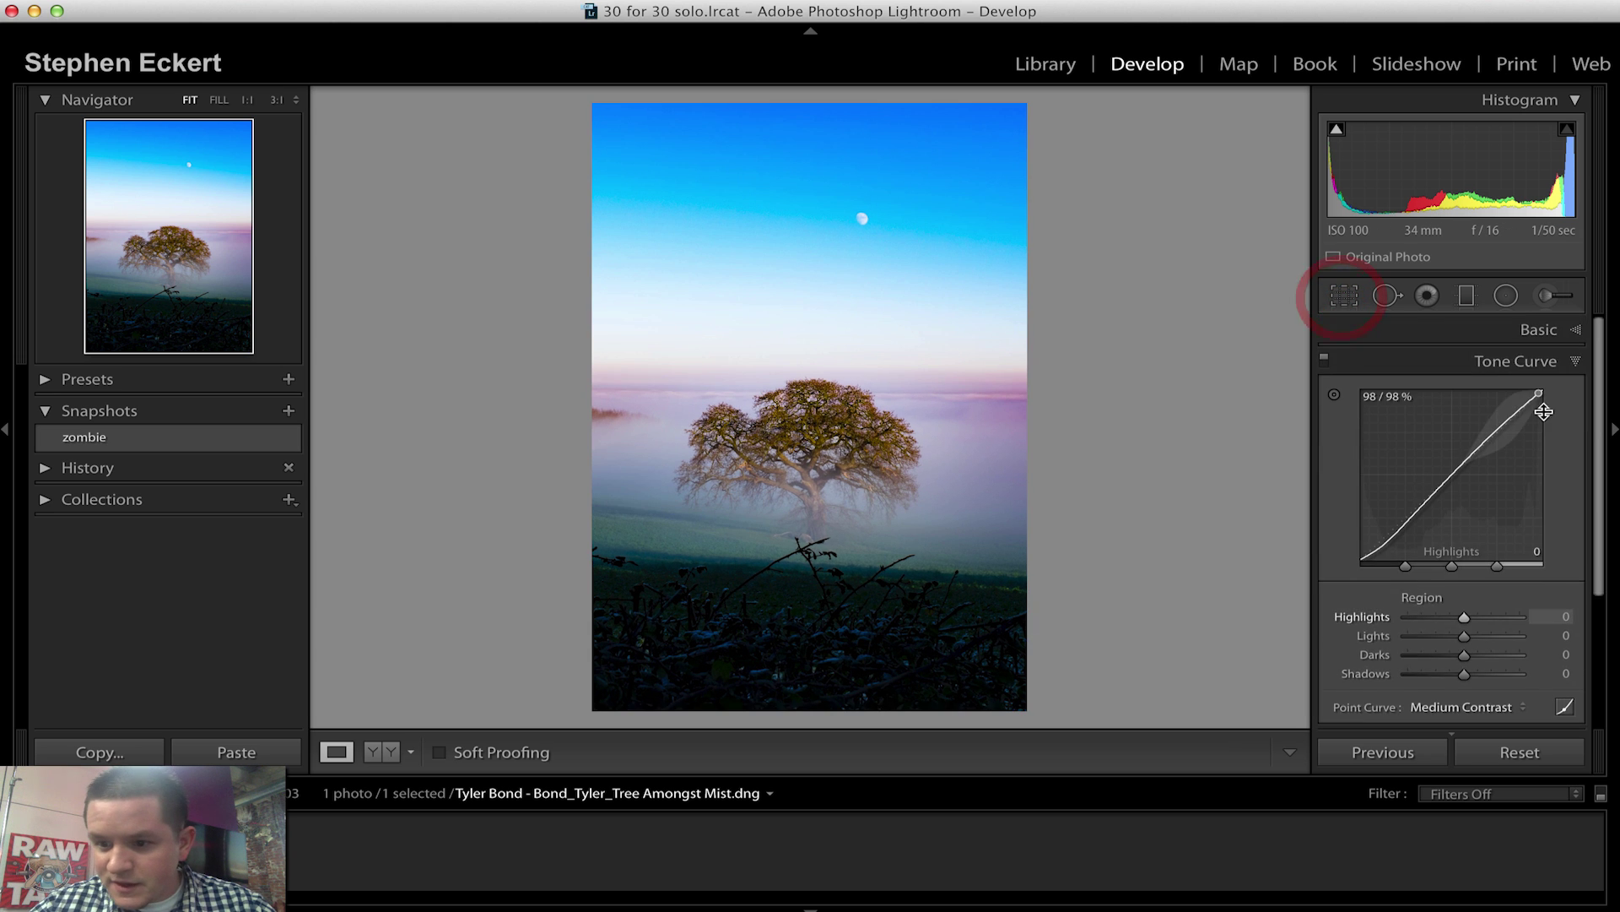
# In HSL, raise Red saturation to +11 and desaturate the oranges and yellows.
pyautogui.scroll(-5, 1526, 608)
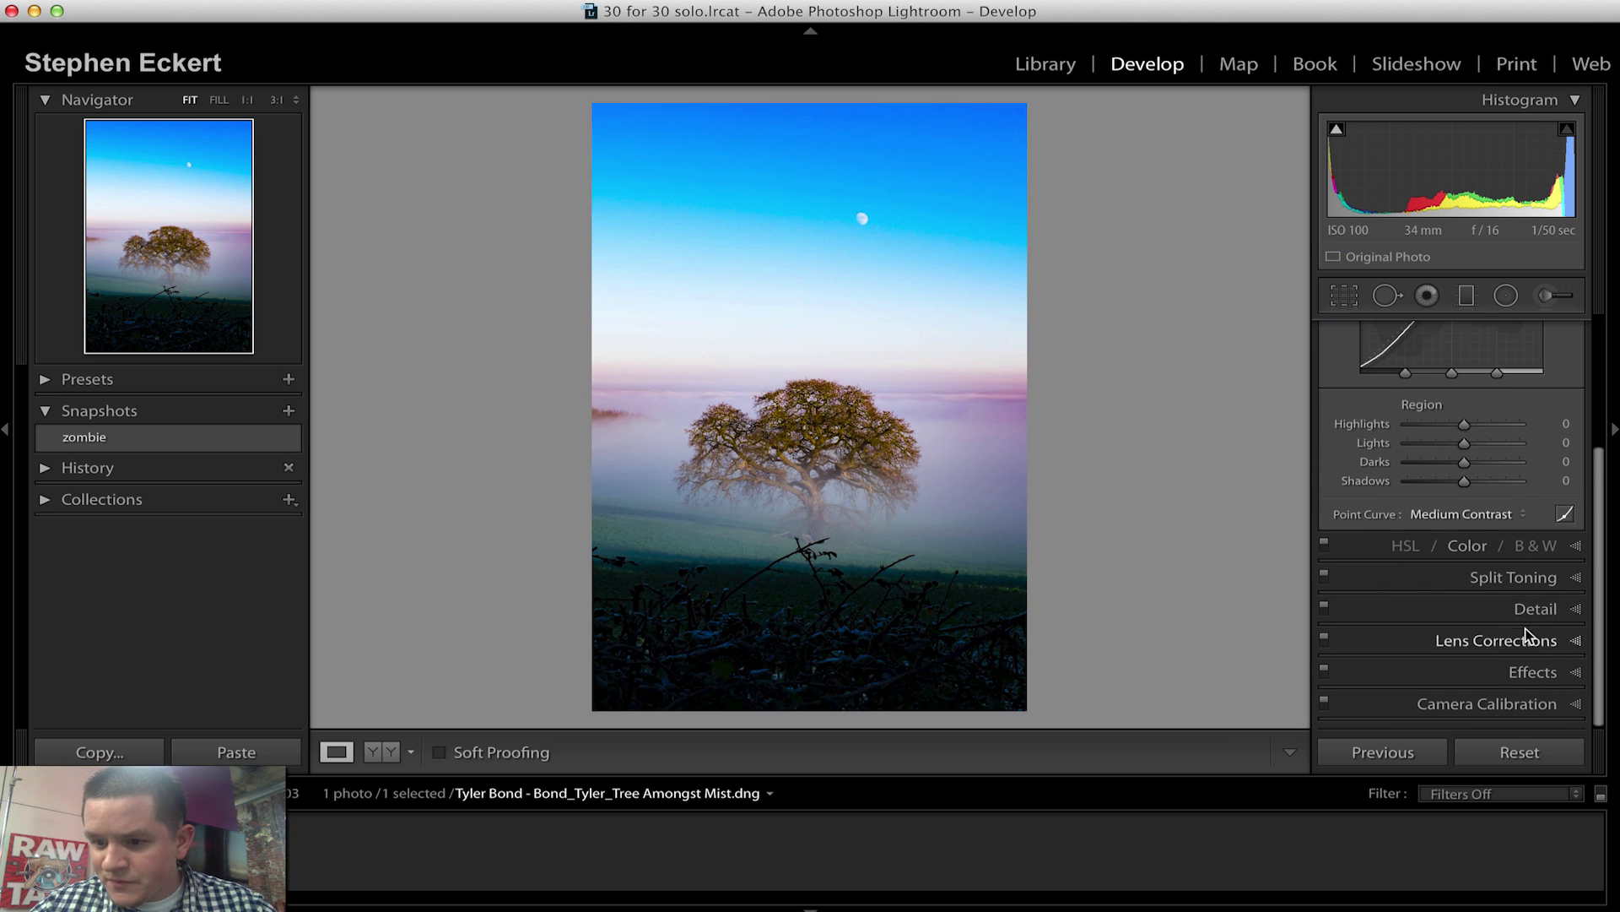
pyautogui.click(1467, 546)
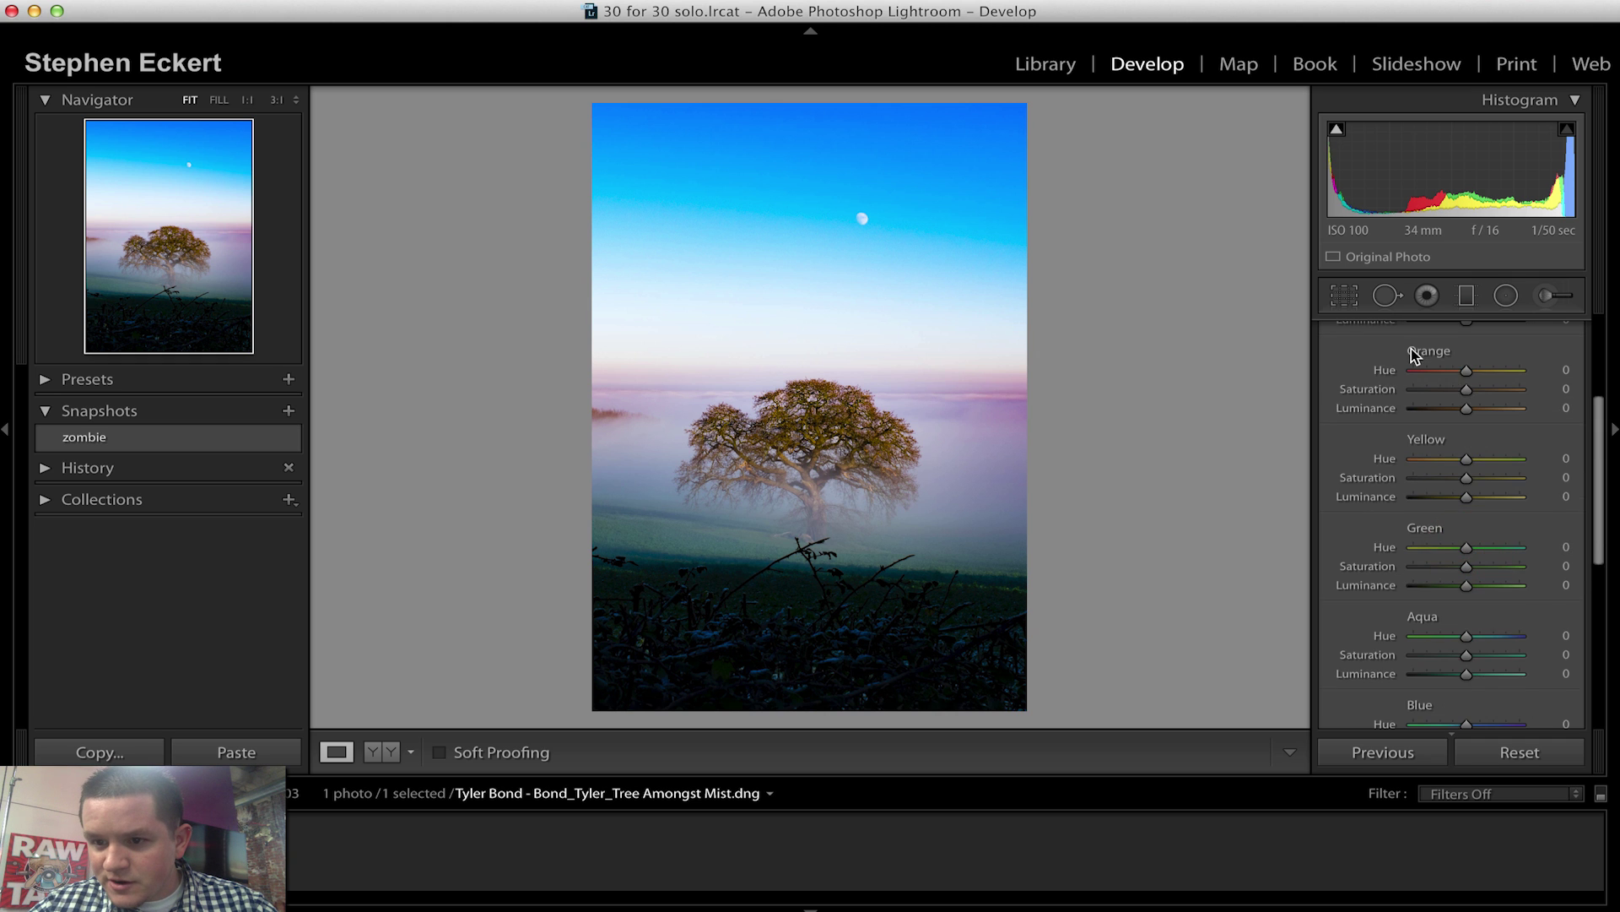
pyautogui.scroll(-5, 1411, 348)
pyautogui.click(1325, 348)
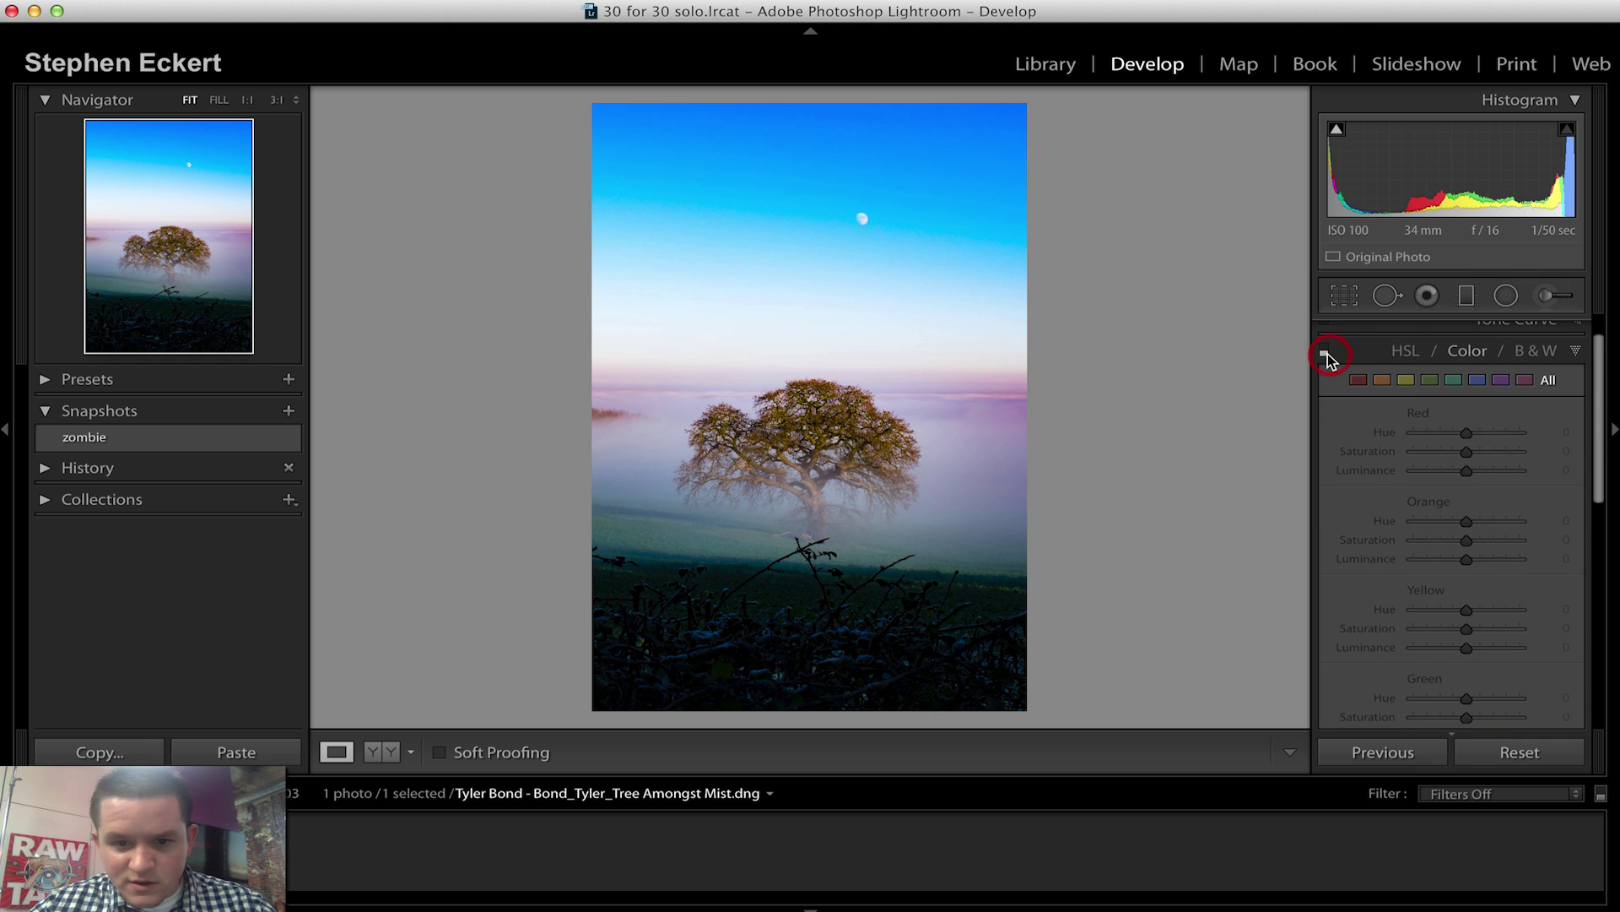
pyautogui.click(1325, 348)
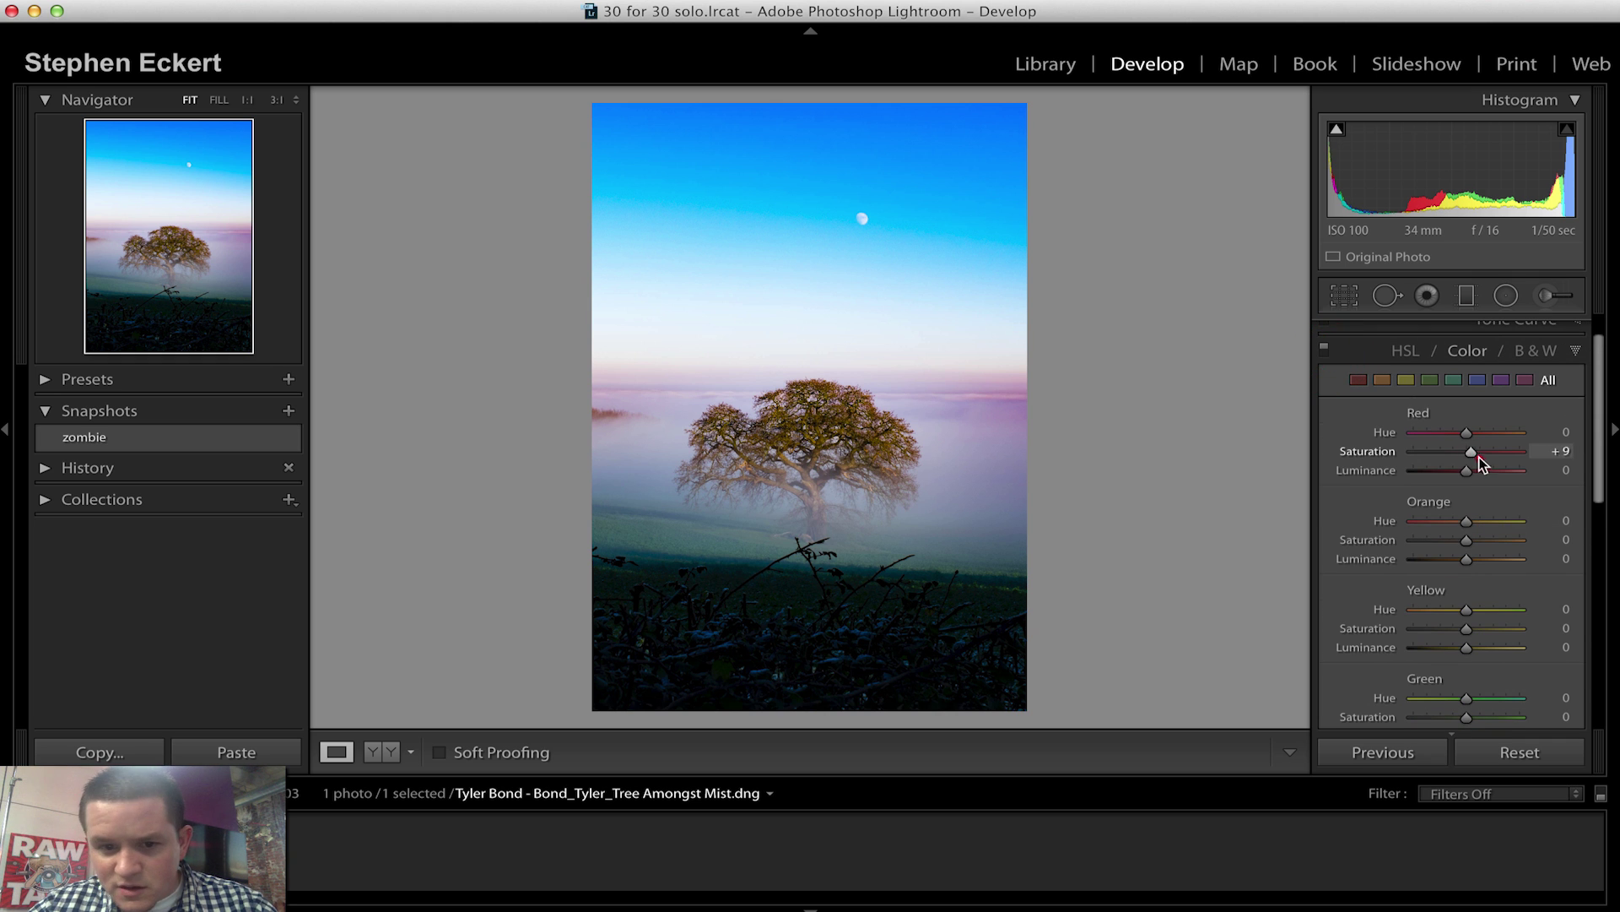
pyautogui.moveTo(1483, 464); pyautogui.dragTo(1468, 455)
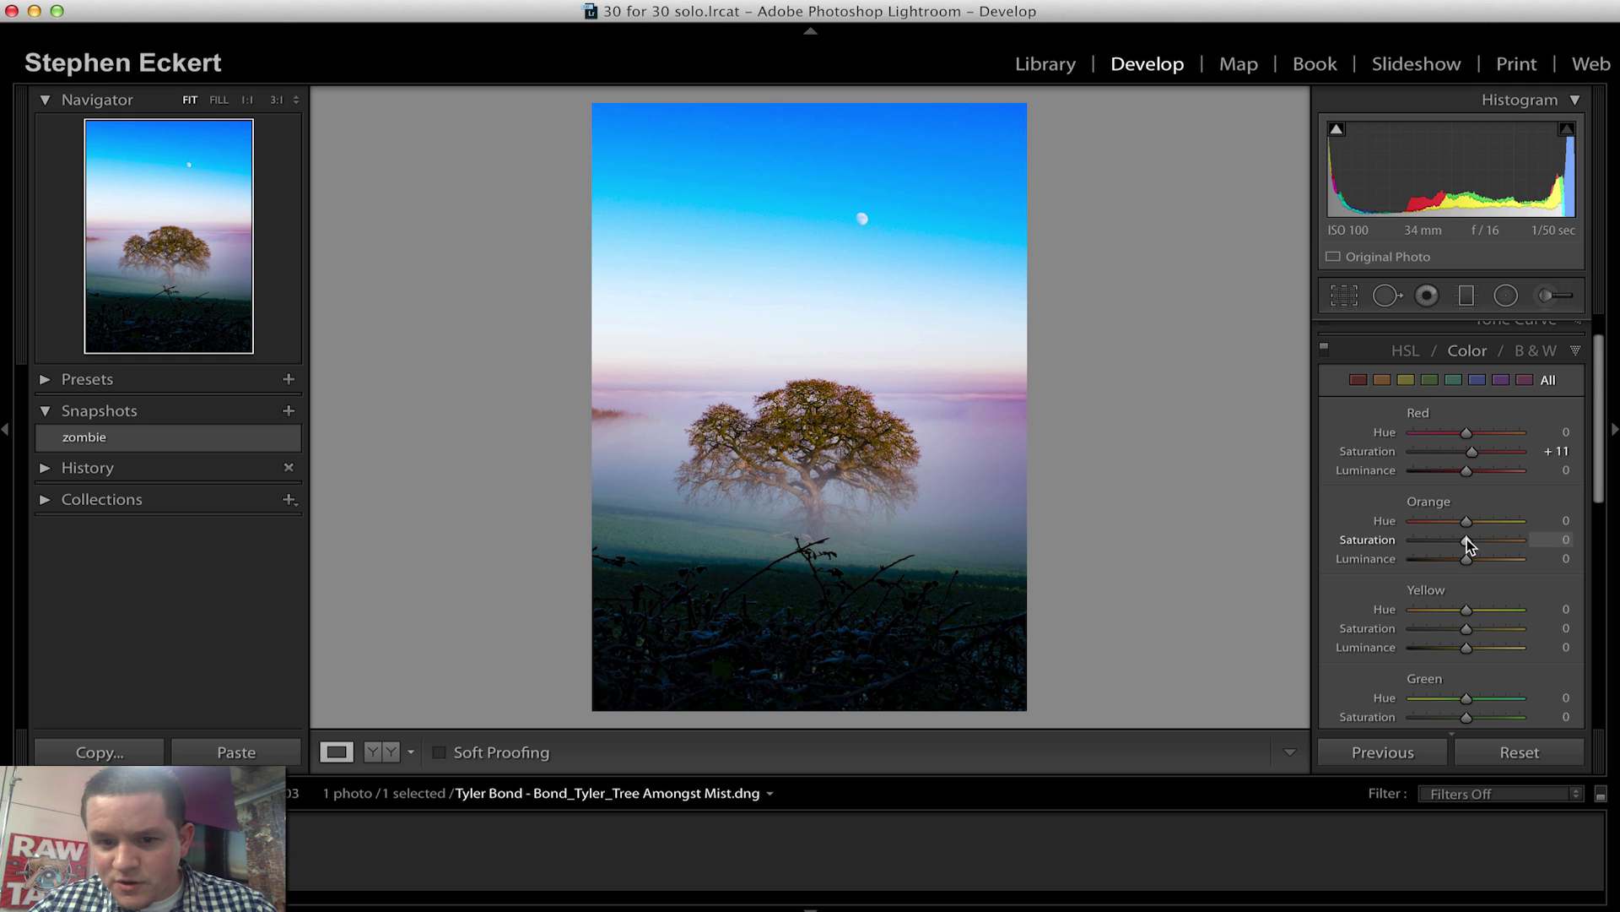
pyautogui.moveTo(1466, 540)
pyautogui.mouseDown()
pyautogui.moveTo(1430, 545)
pyautogui.moveTo(1503, 570)
pyautogui.moveTo(1471, 563)
pyautogui.mouseUp()
pyautogui.moveTo(1467, 633)
pyautogui.mouseDown()
pyautogui.moveTo(1485, 633)
pyautogui.moveTo(1429, 635)
pyautogui.moveTo(1466, 647)
pyautogui.mouseUp()
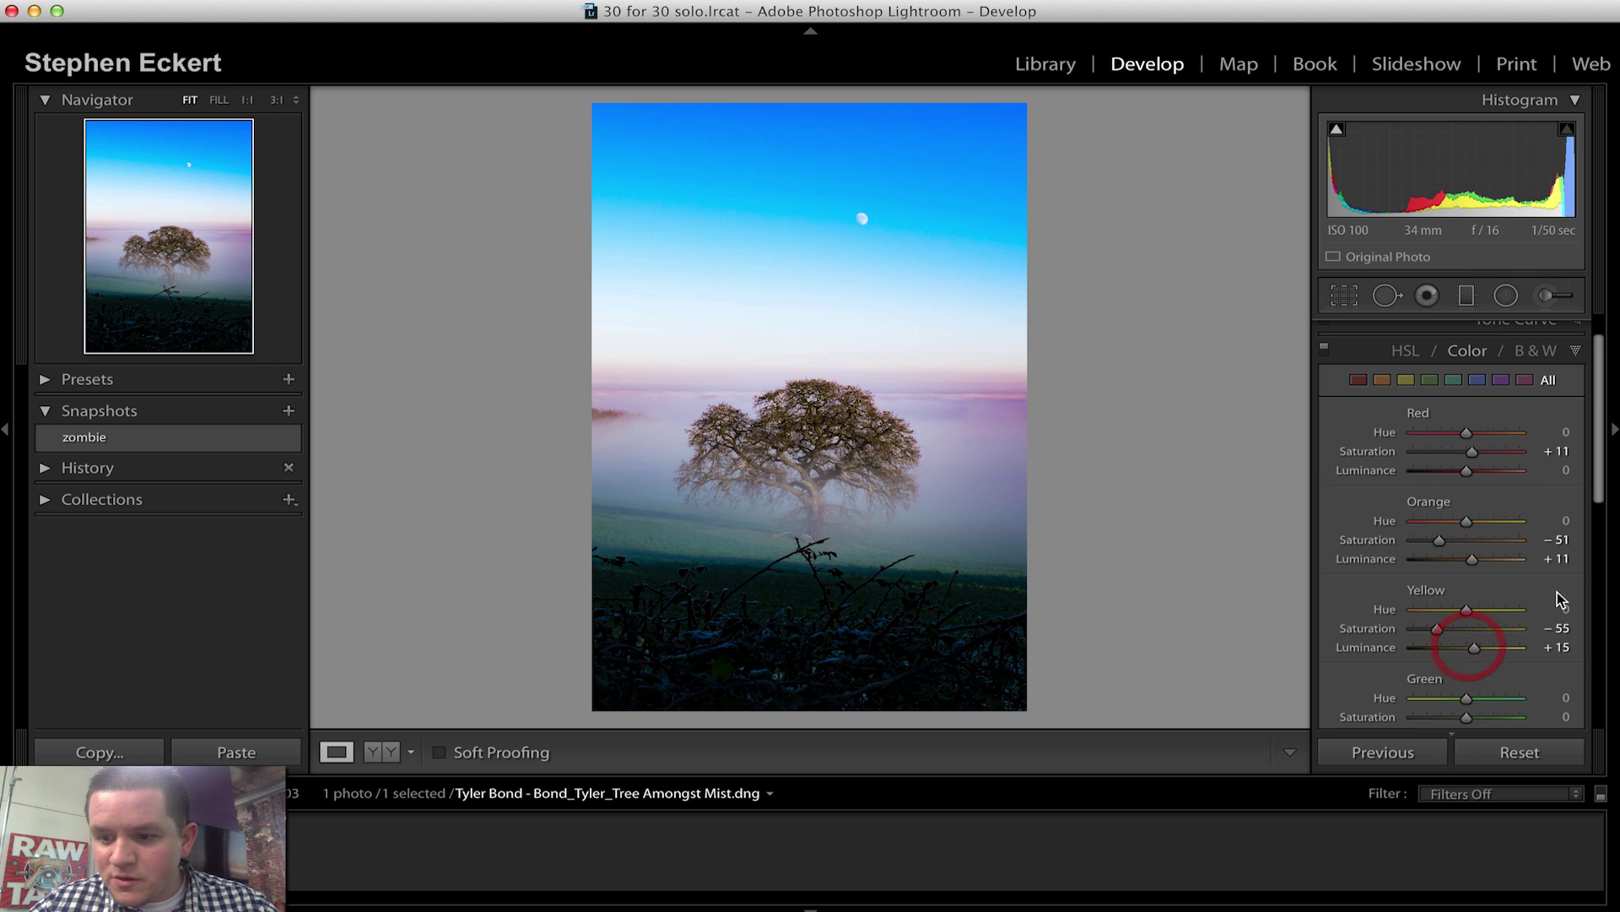
# Return Green saturation to 0 and adjust the blue sky tones.
pyautogui.scroll(-3, 1520, 605)
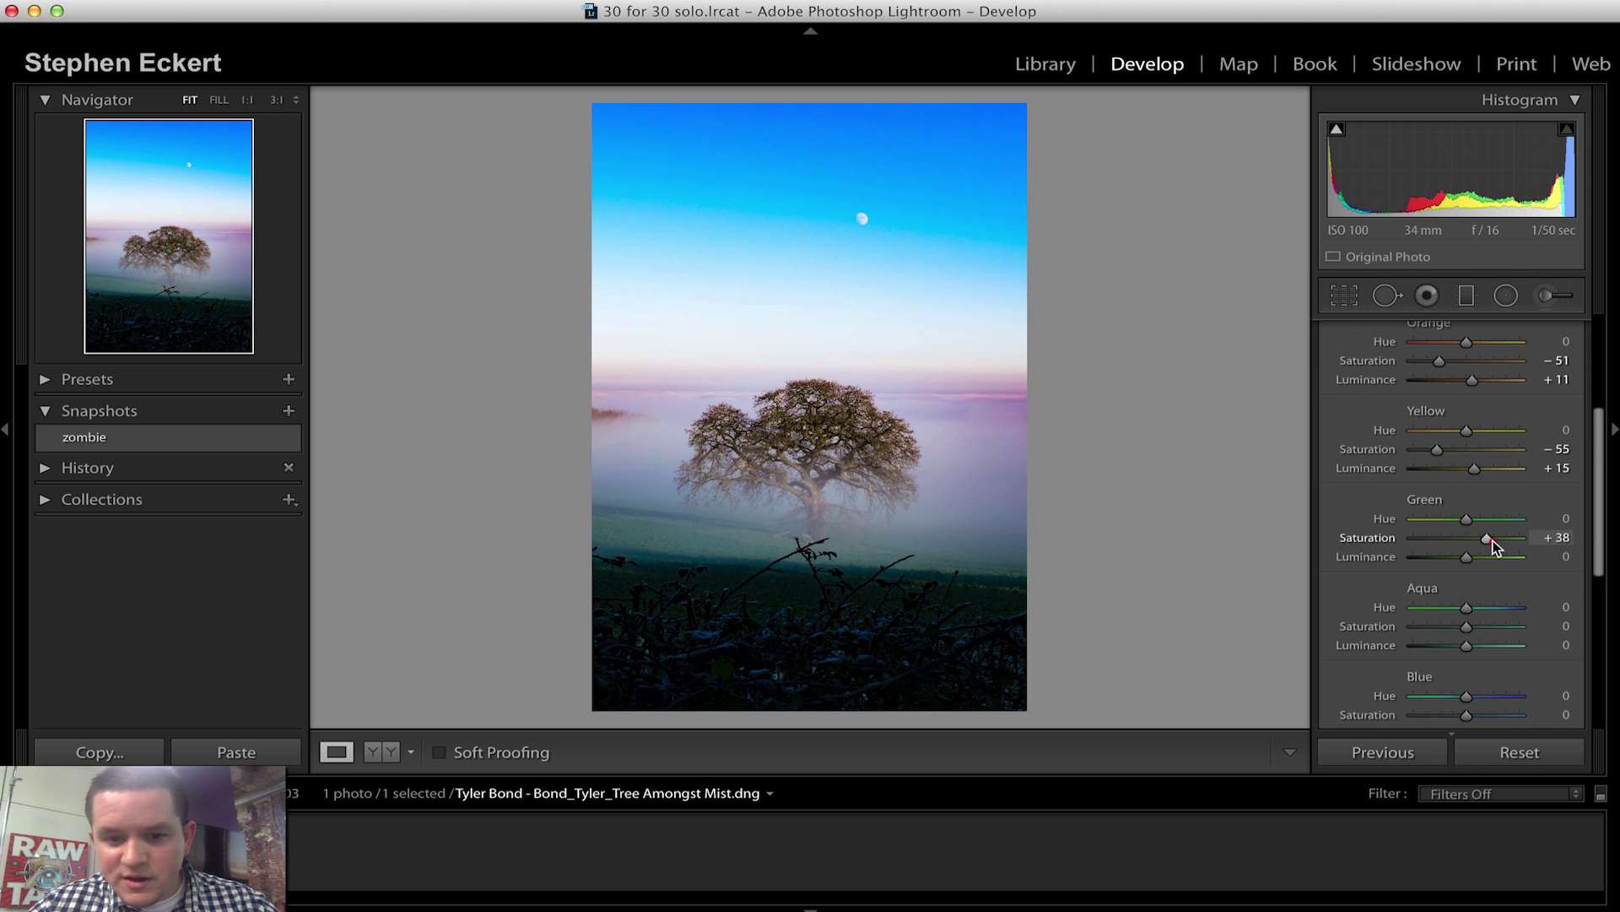
pyautogui.moveTo(1486, 539); pyautogui.dragTo(1453, 545)
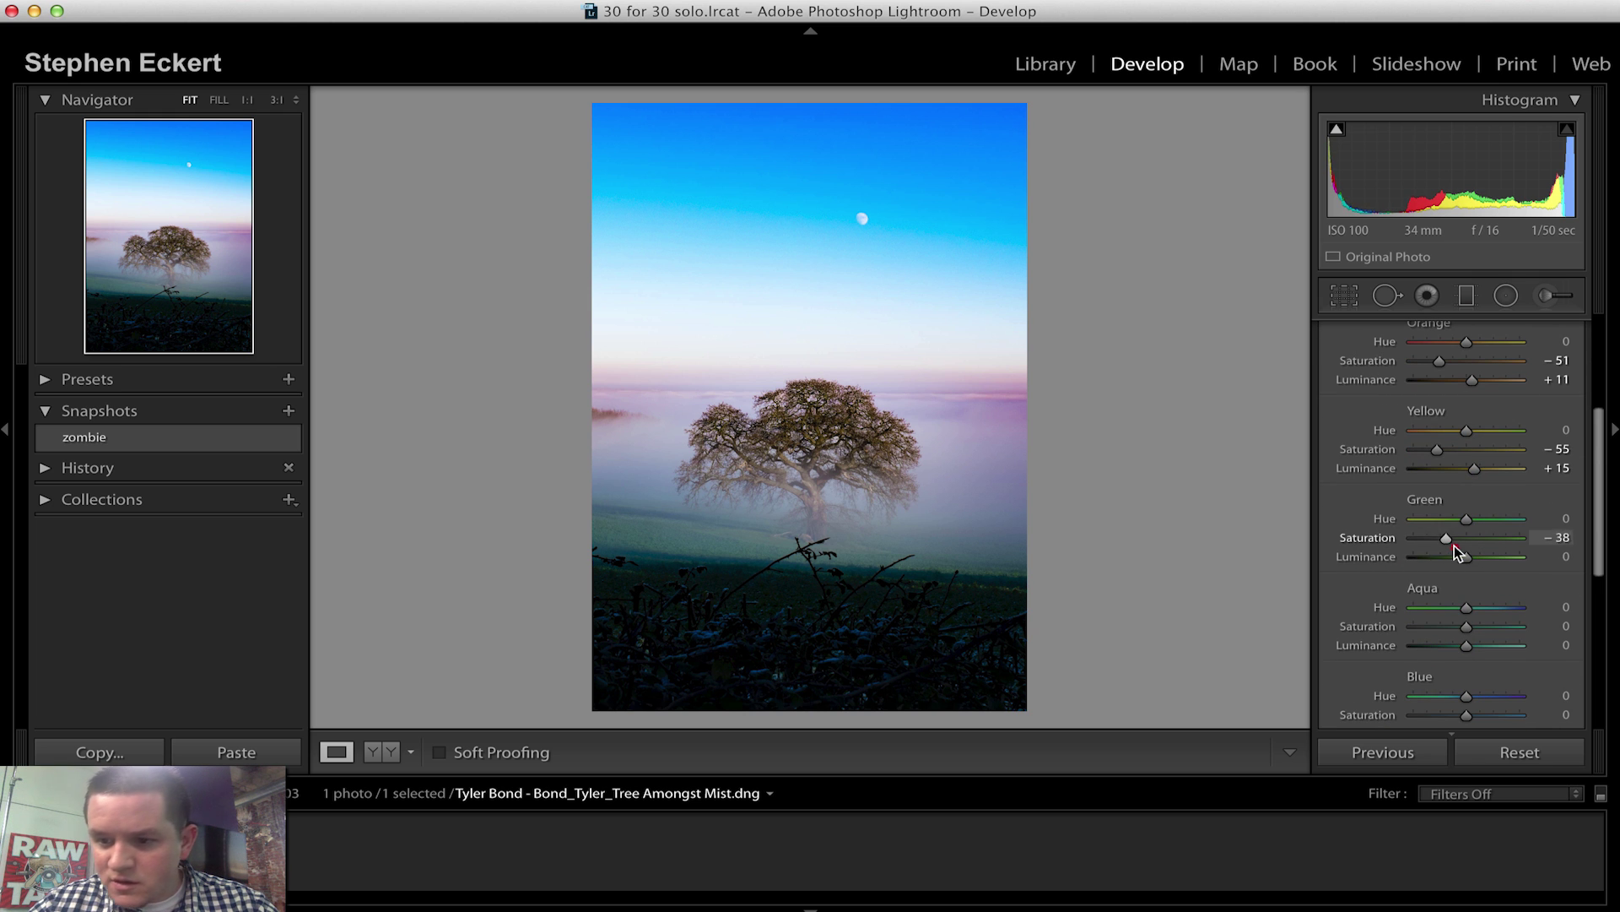
pyautogui.click(1549, 540)
pyautogui.write('0')
pyautogui.press('Return')
pyautogui.scroll(-2, 1470, 617)
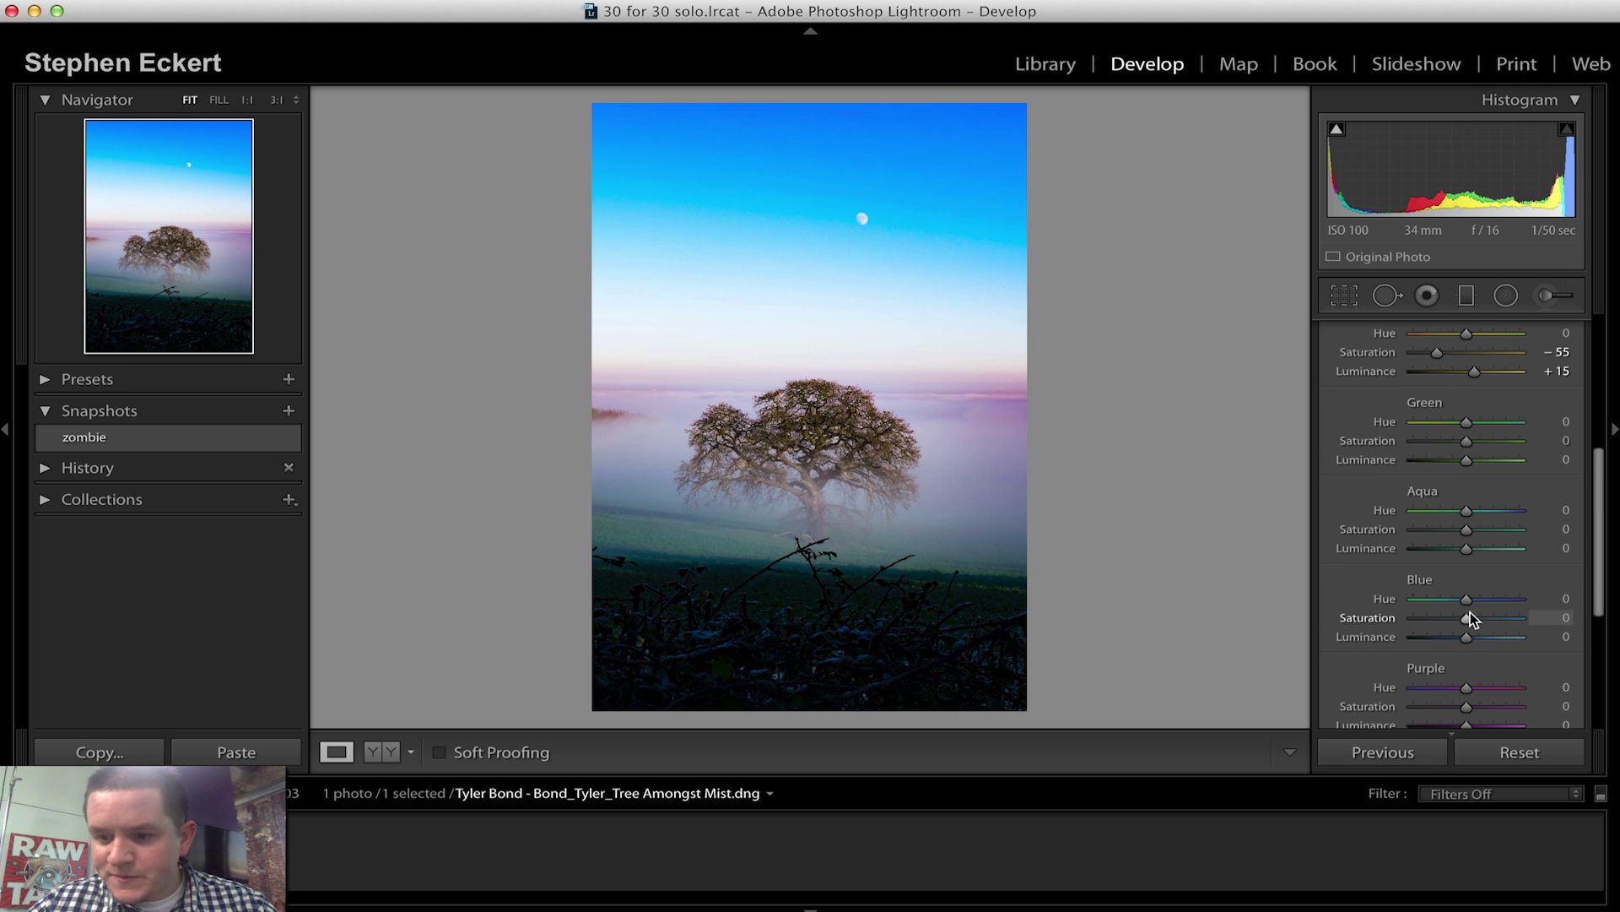
pyautogui.moveTo(1470, 616)
pyautogui.mouseDown()
pyautogui.moveTo(1451, 616)
pyautogui.moveTo(1494, 614)
pyautogui.moveTo(1448, 611)
pyautogui.moveTo(1467, 613)
pyautogui.moveTo(1467, 639)
pyautogui.mouseUp()
# Drop Purple saturation to −70 and set Magenta saturation back to 0.
pyautogui.scroll(-5, 1466, 640)
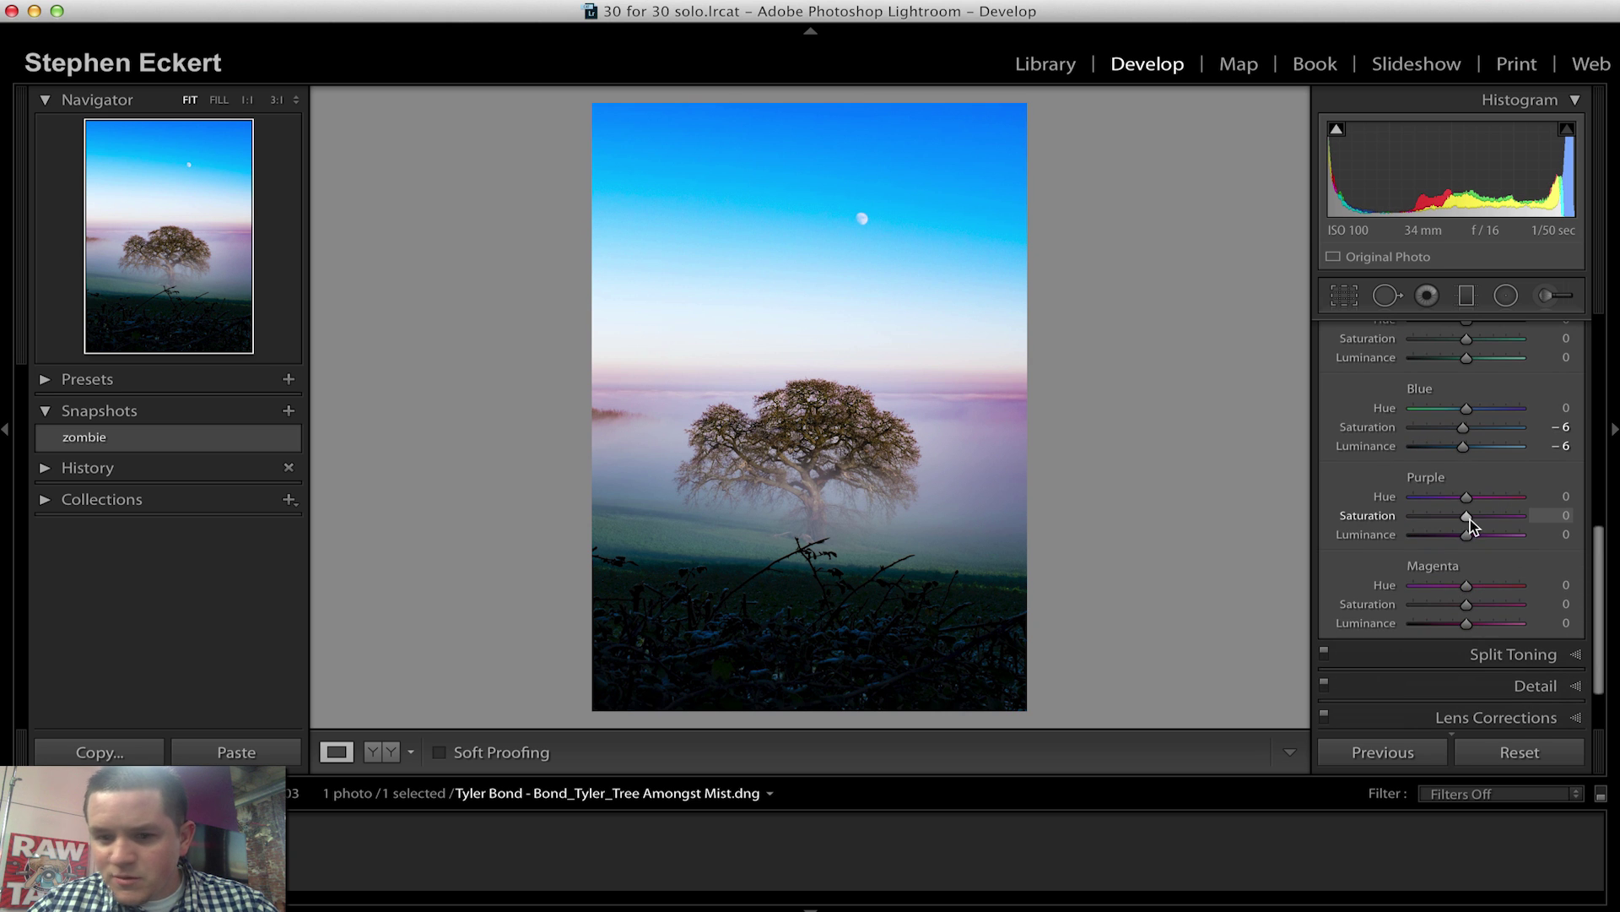
pyautogui.moveTo(1471, 519)
pyautogui.mouseDown()
pyautogui.moveTo(1501, 520)
pyautogui.moveTo(1477, 520)
pyautogui.mouseUp()
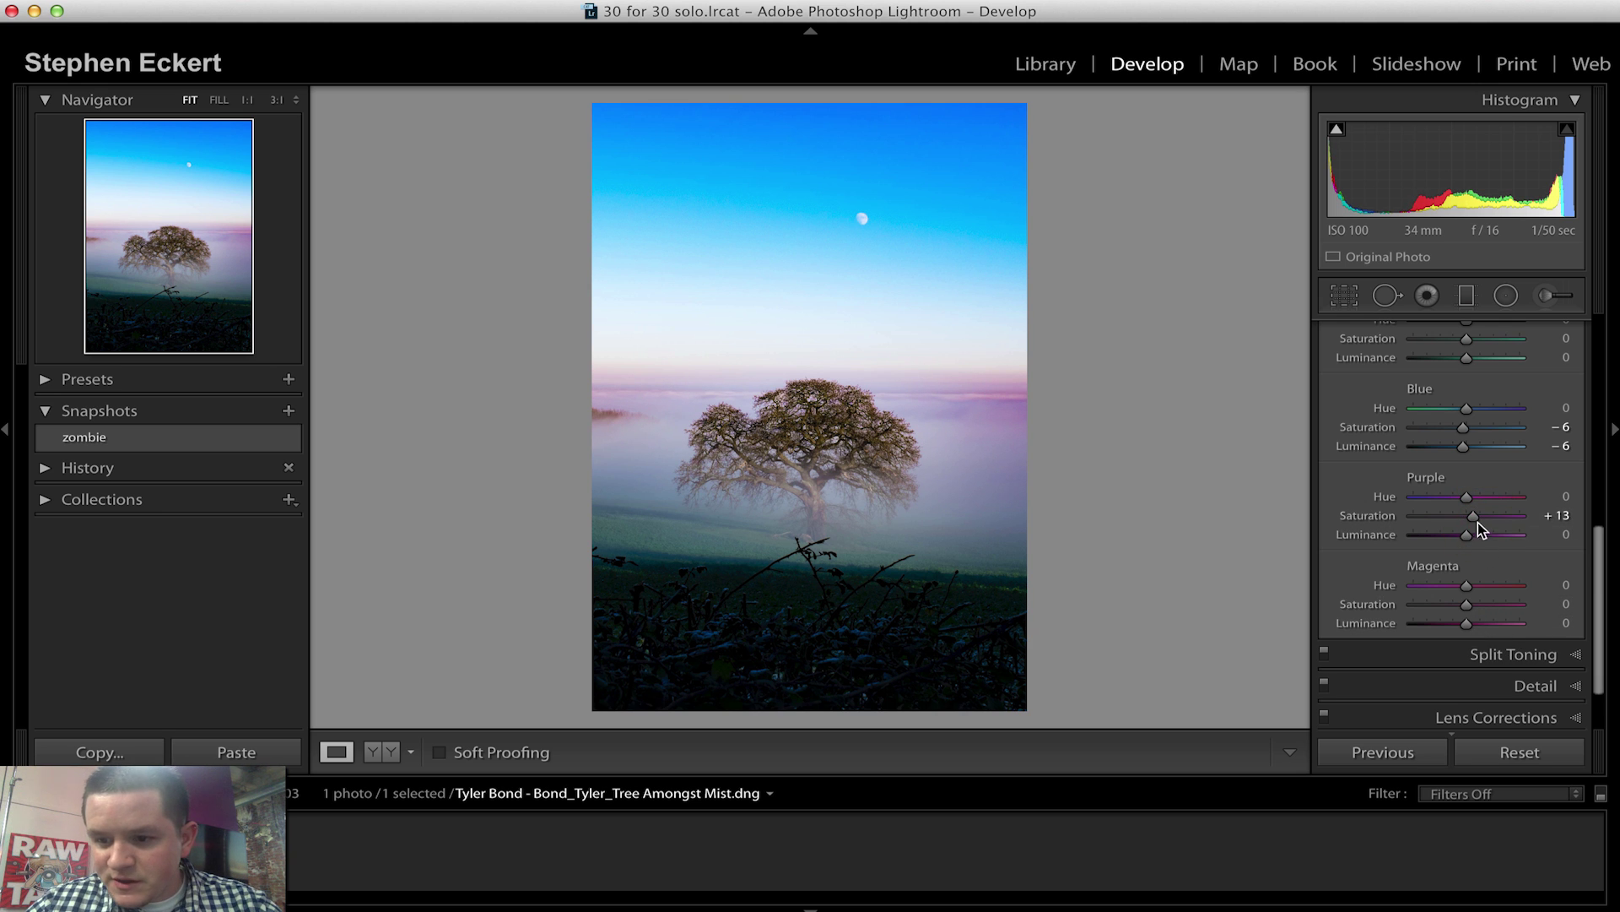
pyautogui.moveTo(1475, 522)
pyautogui.mouseDown()
pyautogui.moveTo(1416, 523)
pyautogui.moveTo(1464, 541)
pyautogui.mouseUp()
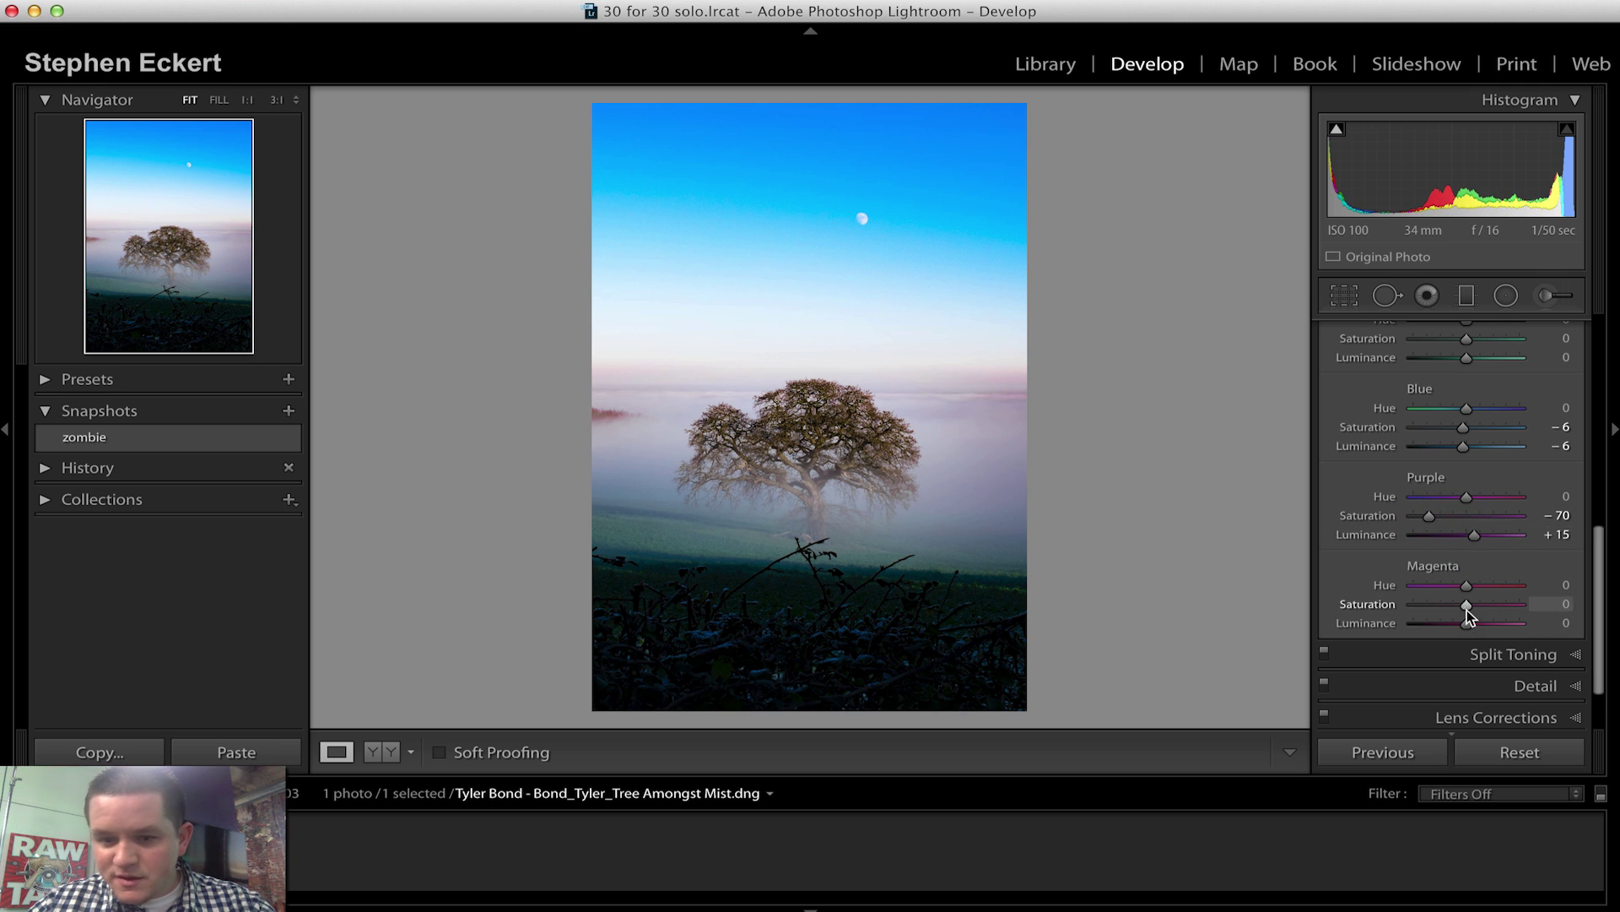
pyautogui.moveTo(1416, 609); pyautogui.dragTo(1518, 609)
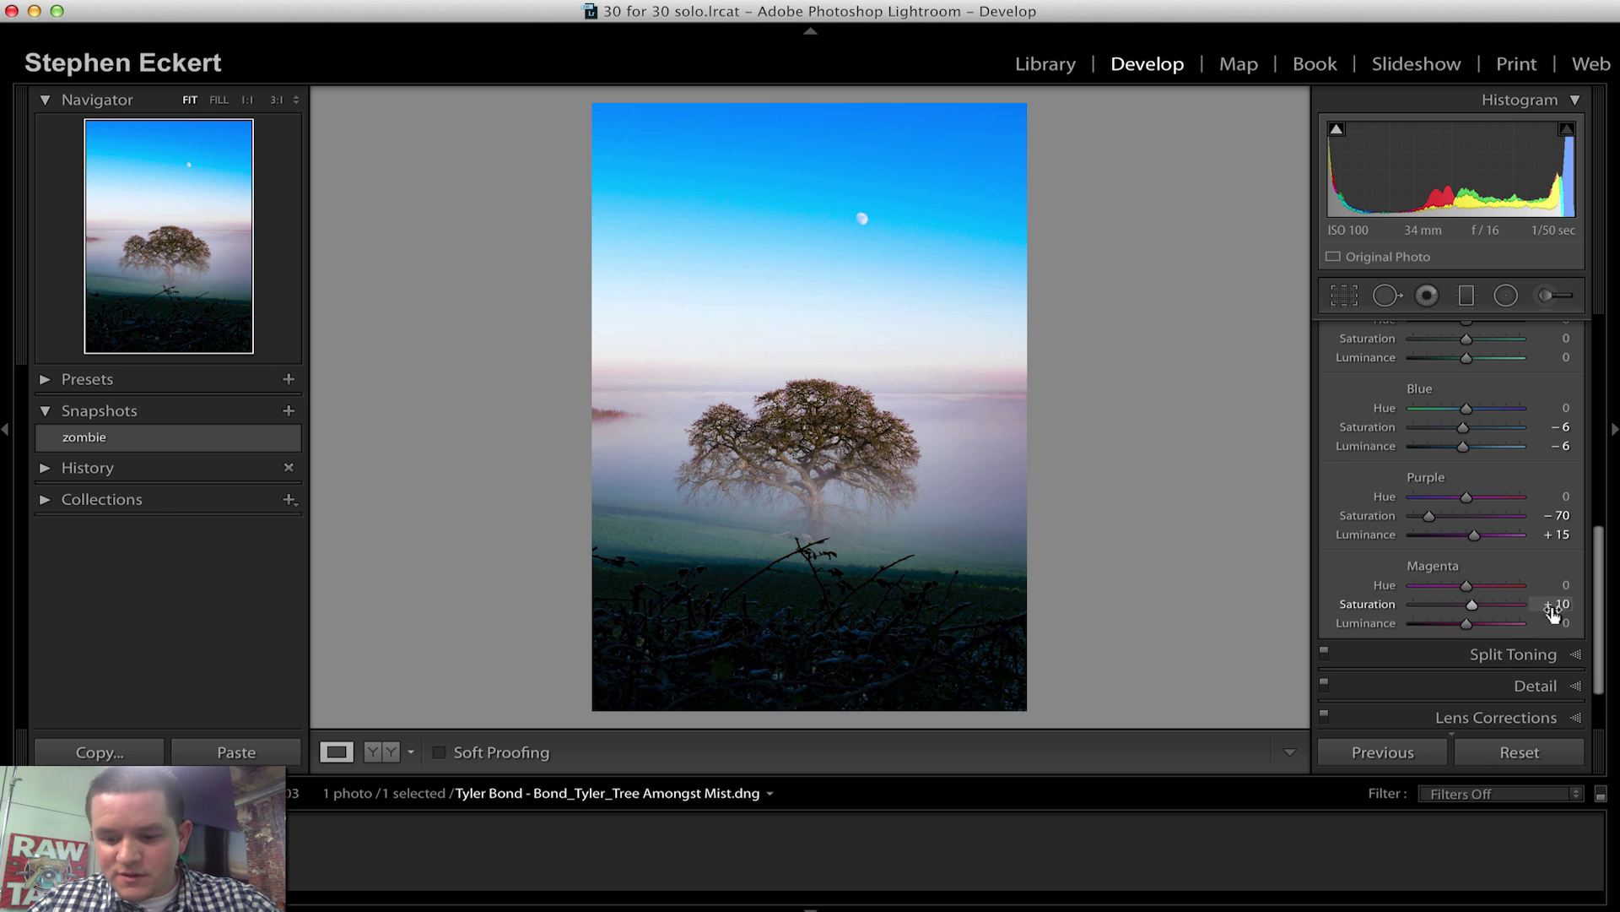
pyautogui.click(1558, 605)
pyautogui.write('0')
pyautogui.click(1535, 685)
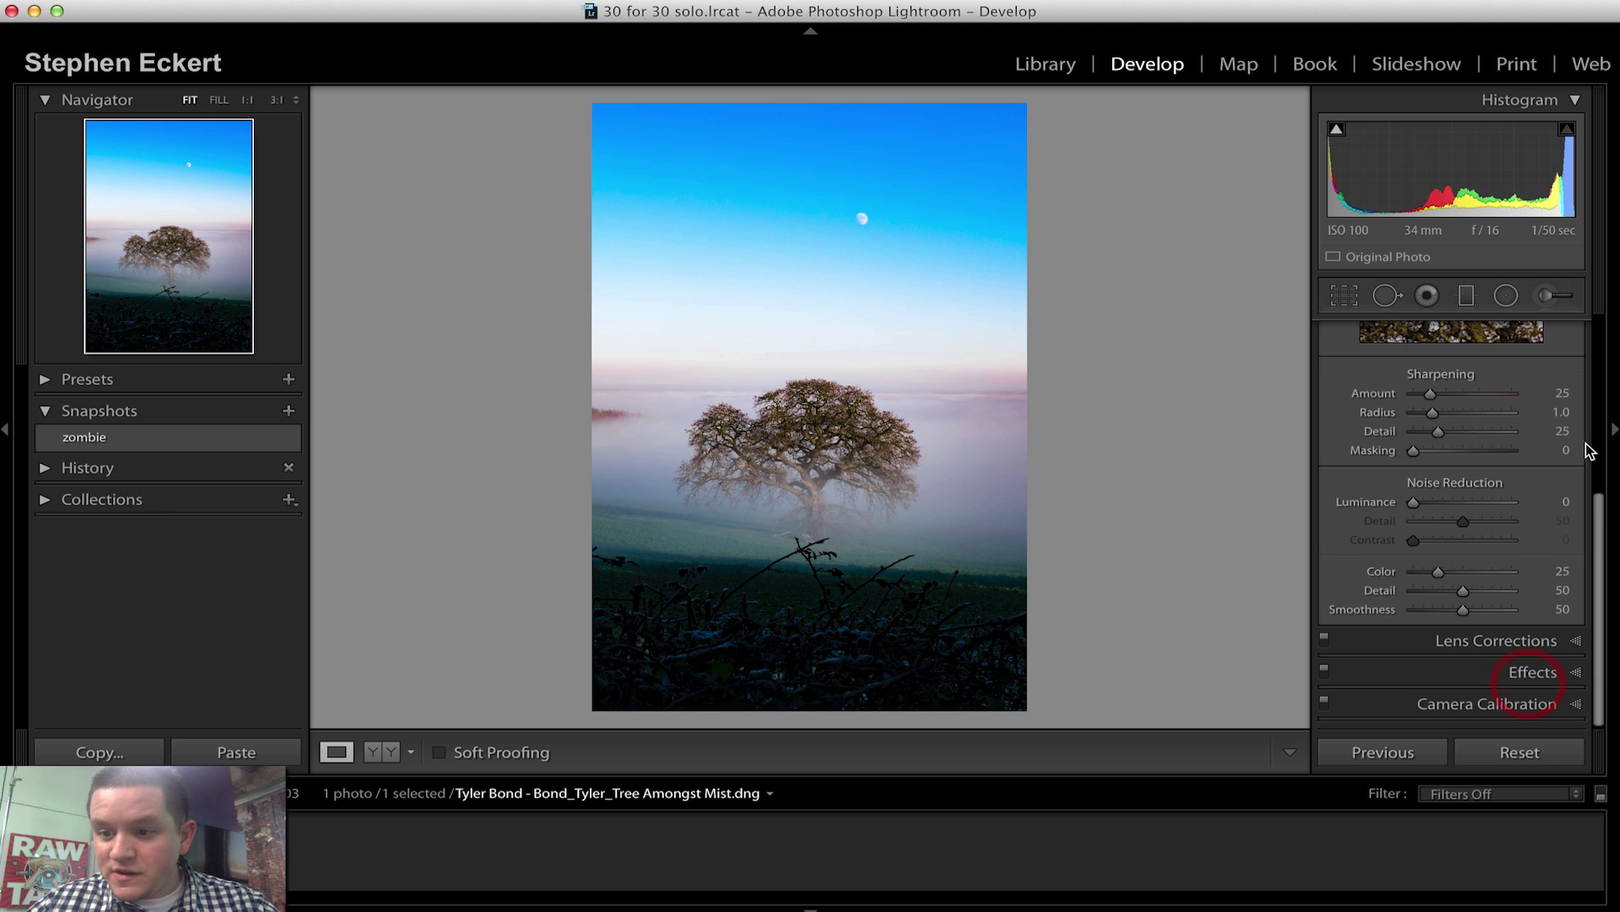
# Set sharpening Detail to 40 with Masking 61, keeping Amount at 64.
pyautogui.keyDown('alt'); pyautogui.click(1454, 434); pyautogui.keyUp('alt')
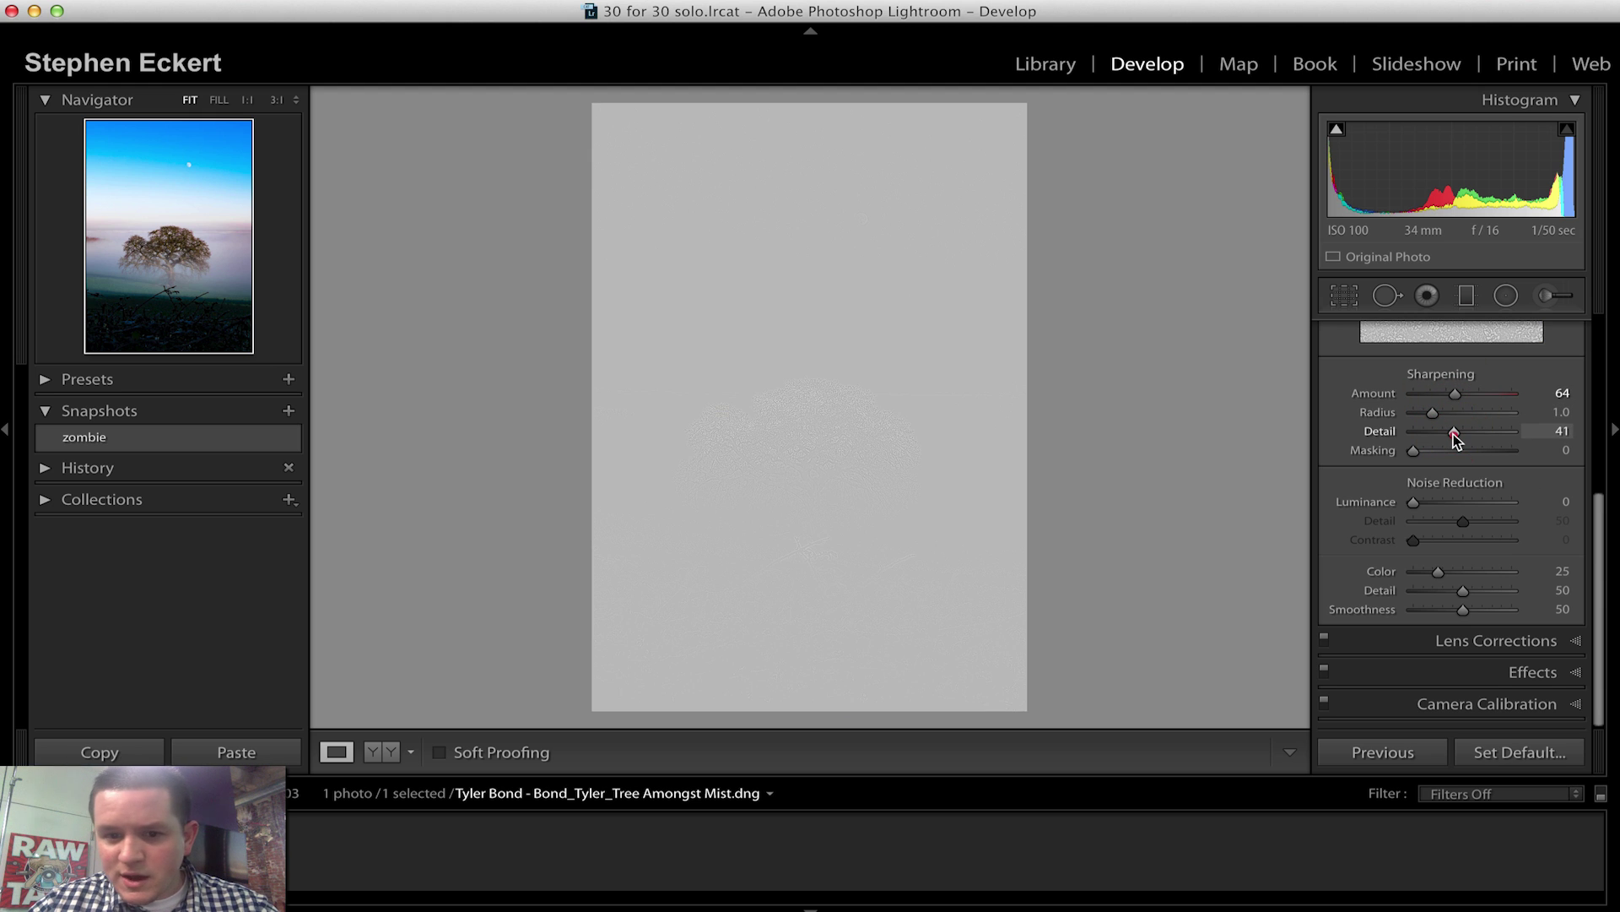
pyautogui.moveTo(1454, 434); pyautogui.dragTo(1477, 458)
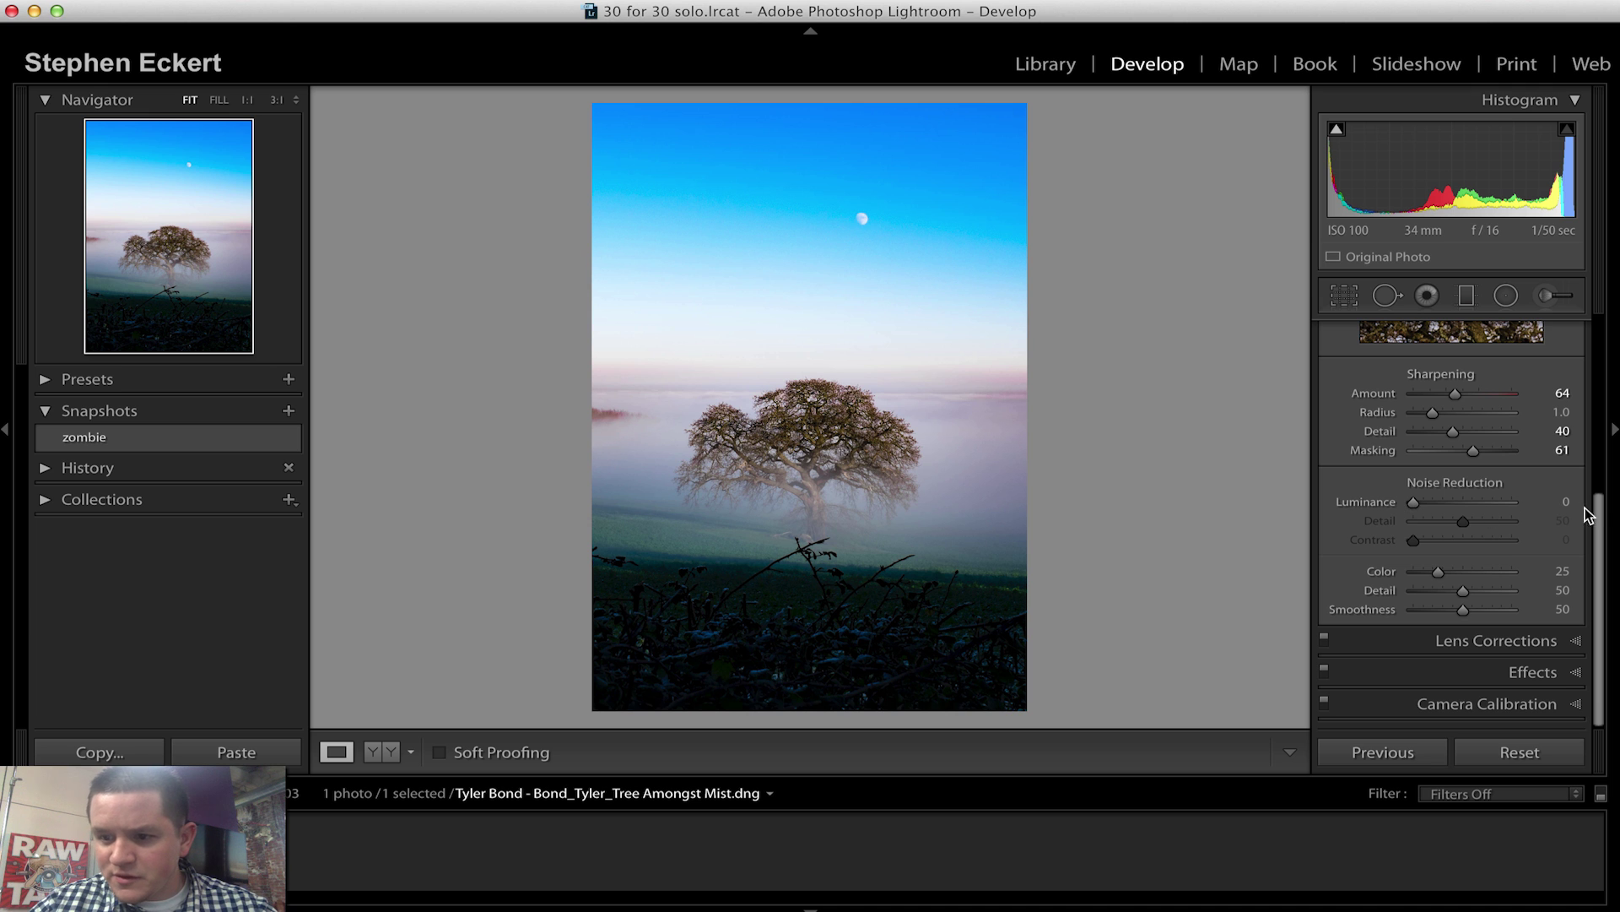
pyautogui.click(1520, 641)
# Add a Highlight Priority vignette (Amount −24, Midpoint 40, Roundness +29) and set Dehaze to +82.
pyautogui.click(1367, 399)
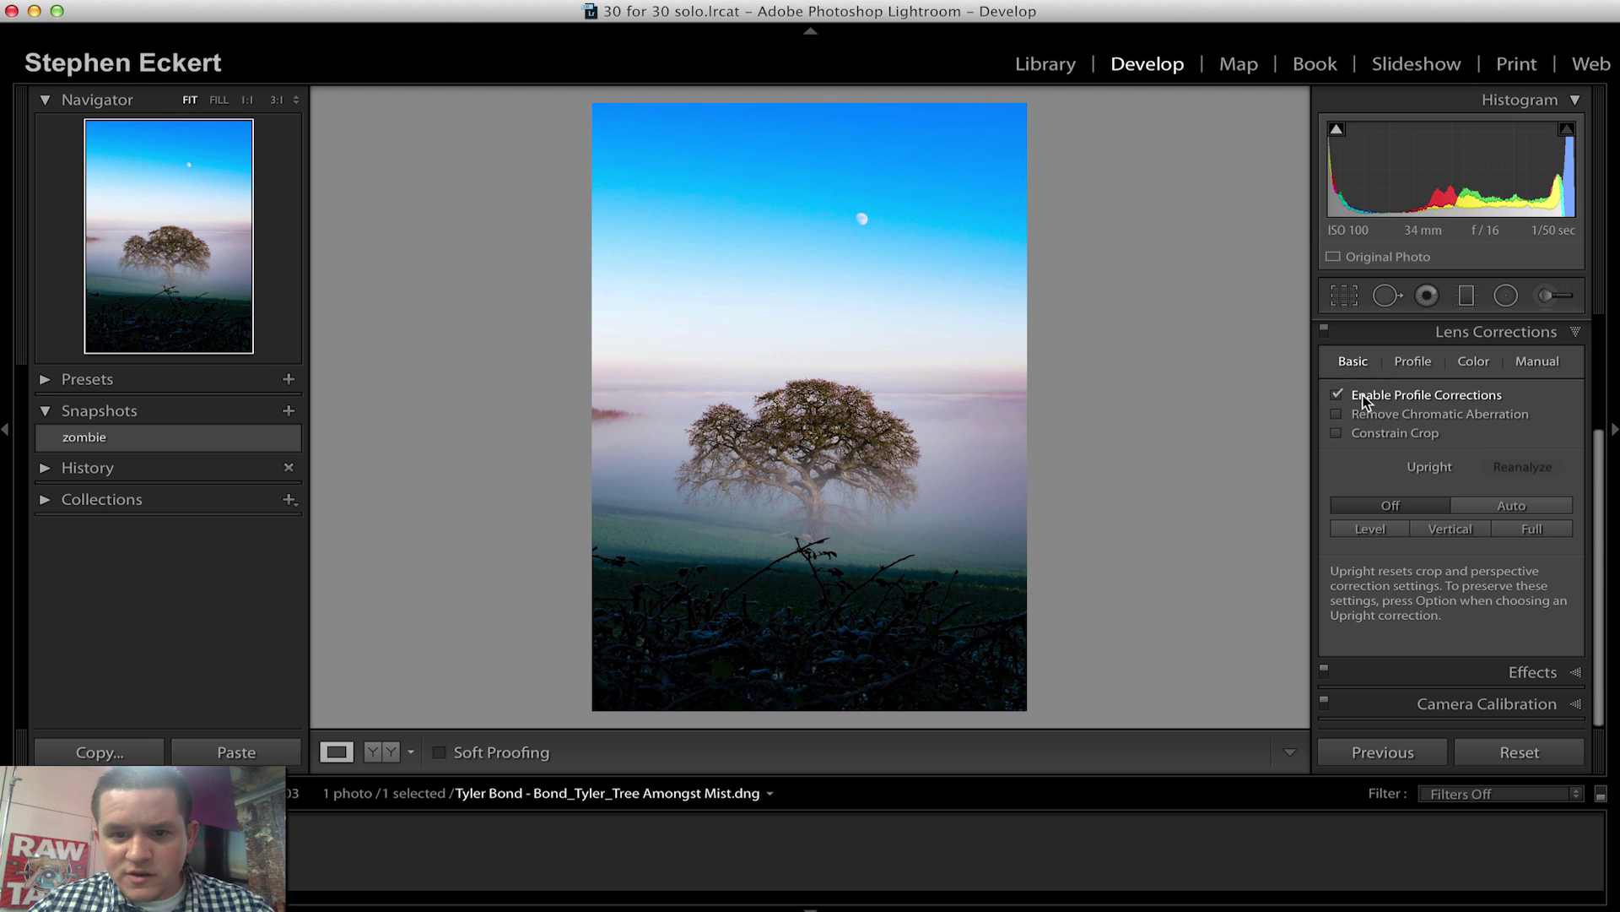
pyautogui.click(1364, 398)
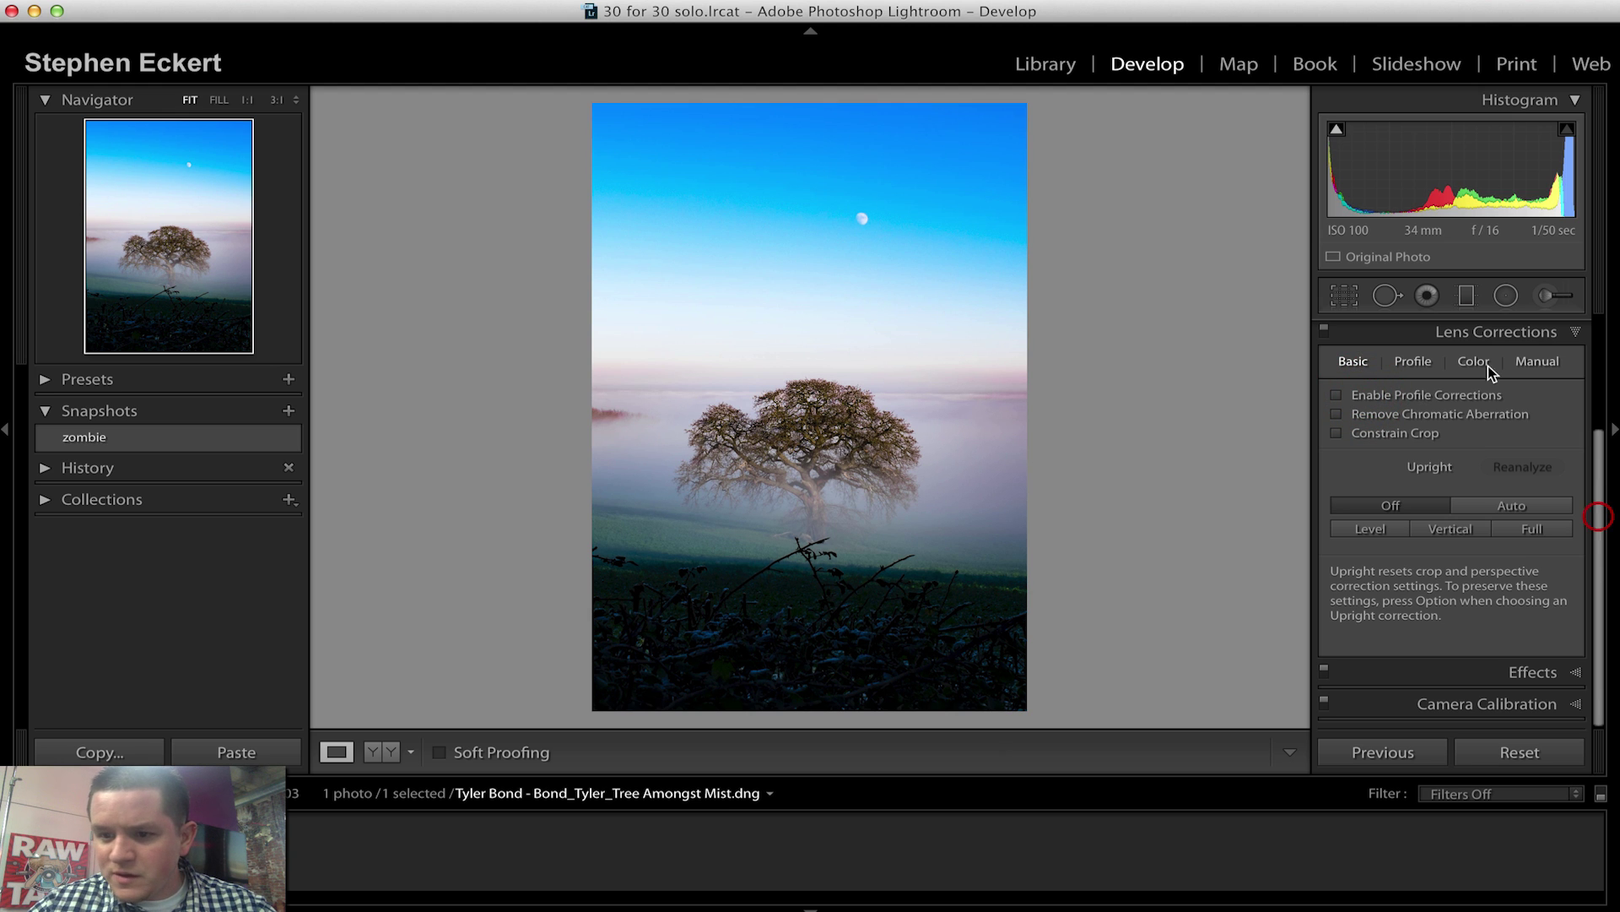
pyautogui.click(1487, 675)
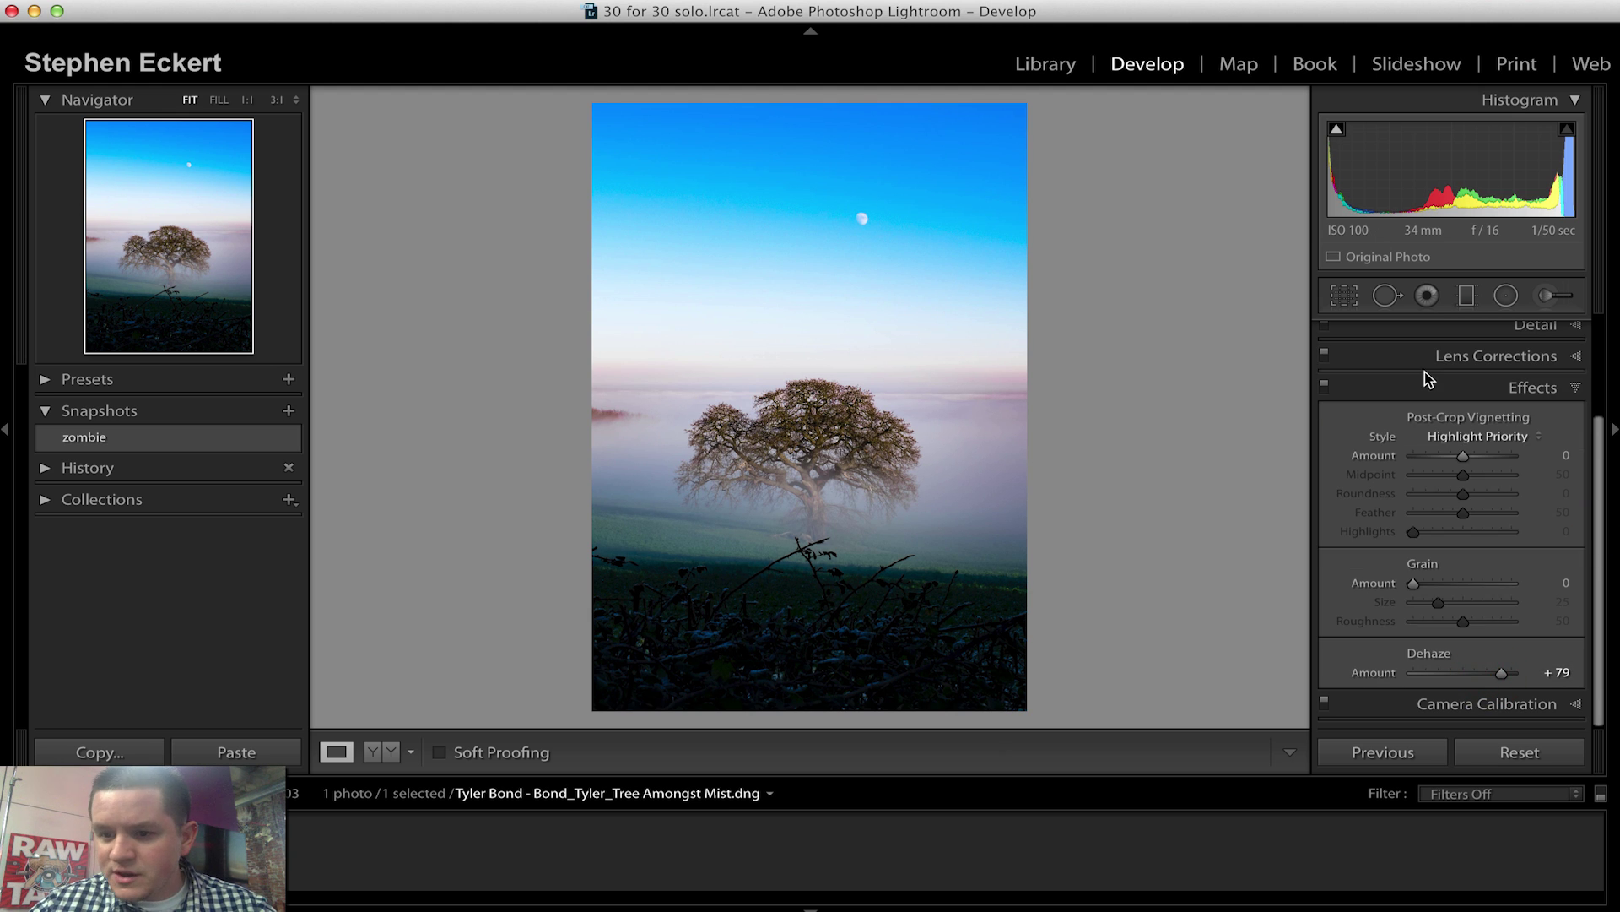
pyautogui.moveTo(1462, 455); pyautogui.dragTo(1452, 456)
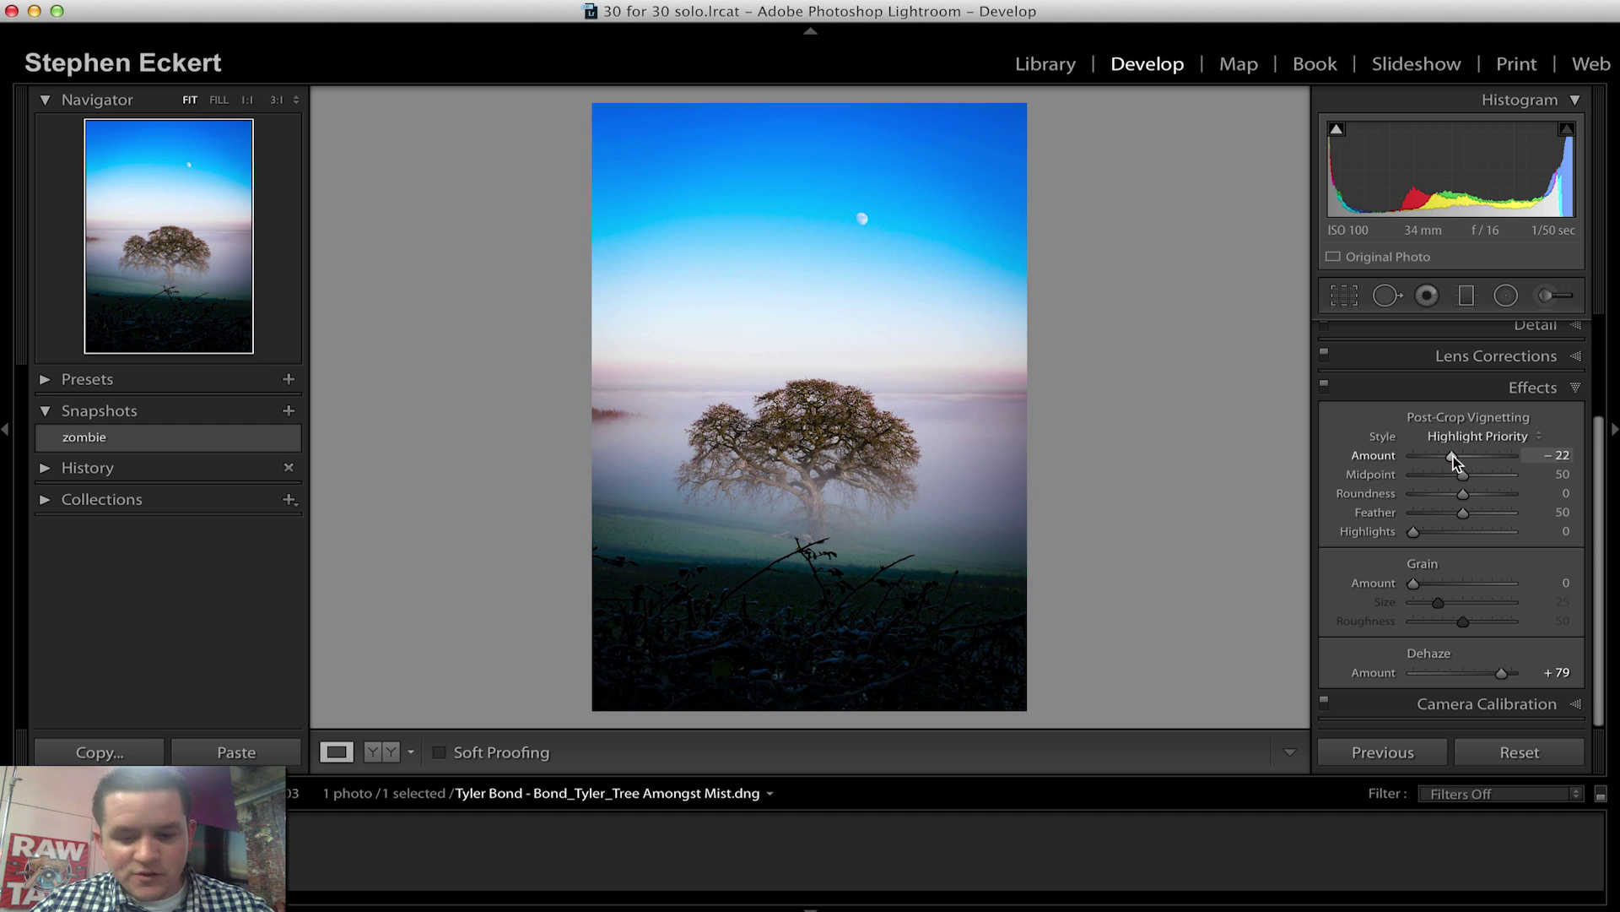
pyautogui.moveTo(1453, 456)
pyautogui.mouseDown()
pyautogui.moveTo(1474, 479)
pyautogui.moveTo(1455, 476)
pyautogui.moveTo(1450, 498)
pyautogui.moveTo(1474, 502)
pyautogui.moveTo(1452, 457)
pyautogui.mouseUp()
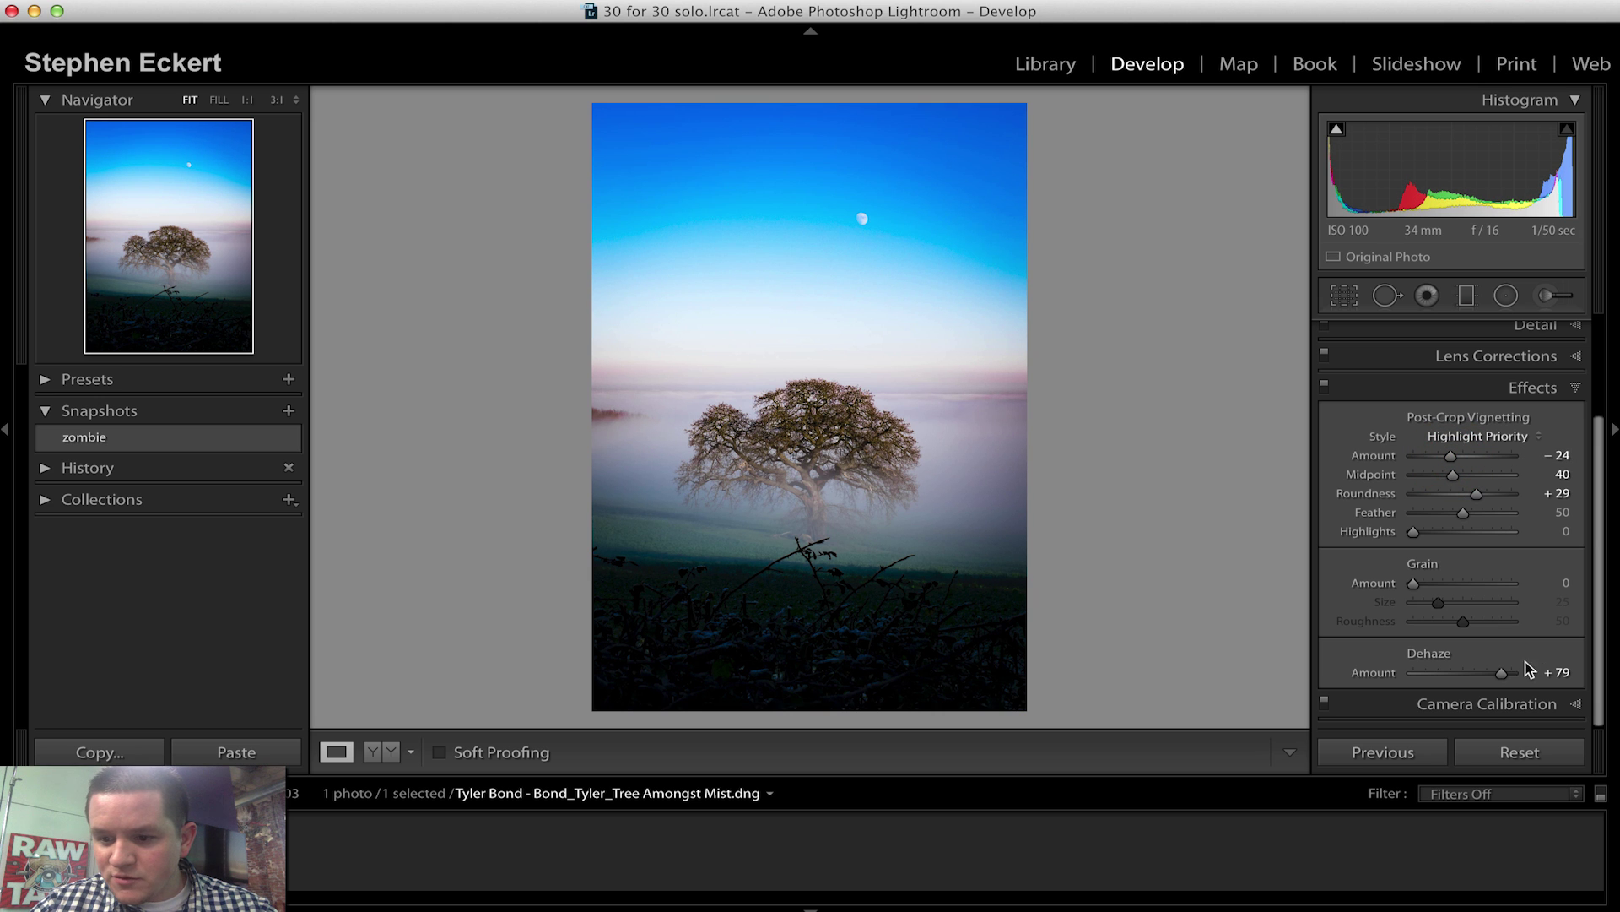
pyautogui.moveTo(1507, 675); pyautogui.dragTo(1508, 676)
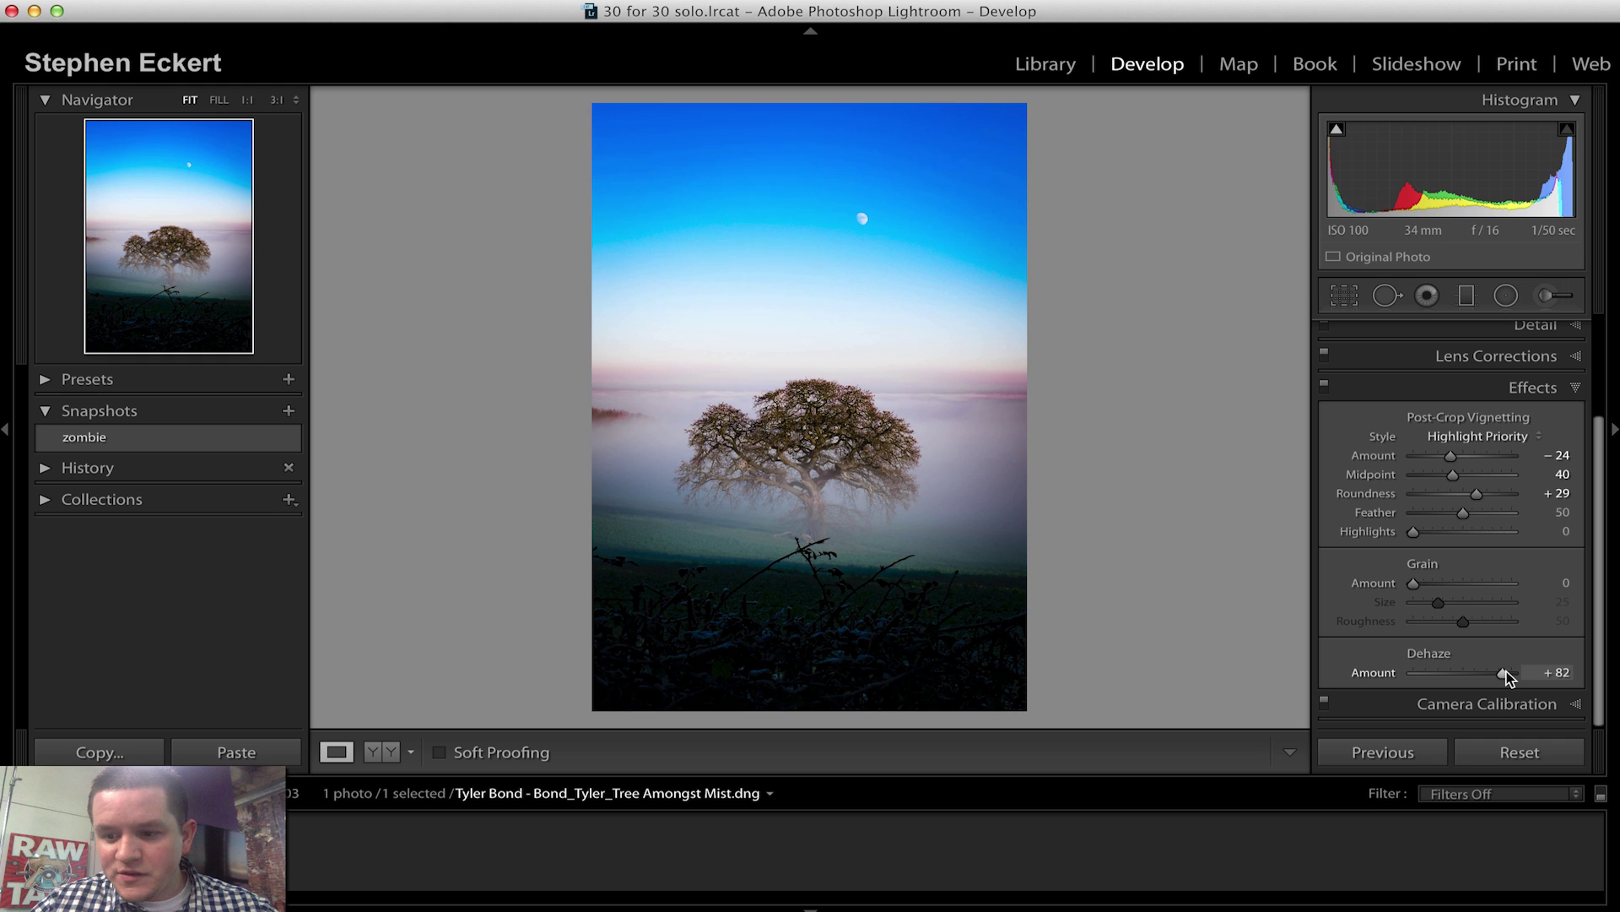
pyautogui.scroll(5, 1452, 506)
# Raise Contrast from +15 to +24, briefly comparing against a reset before undoing it.
pyautogui.click(1535, 331)
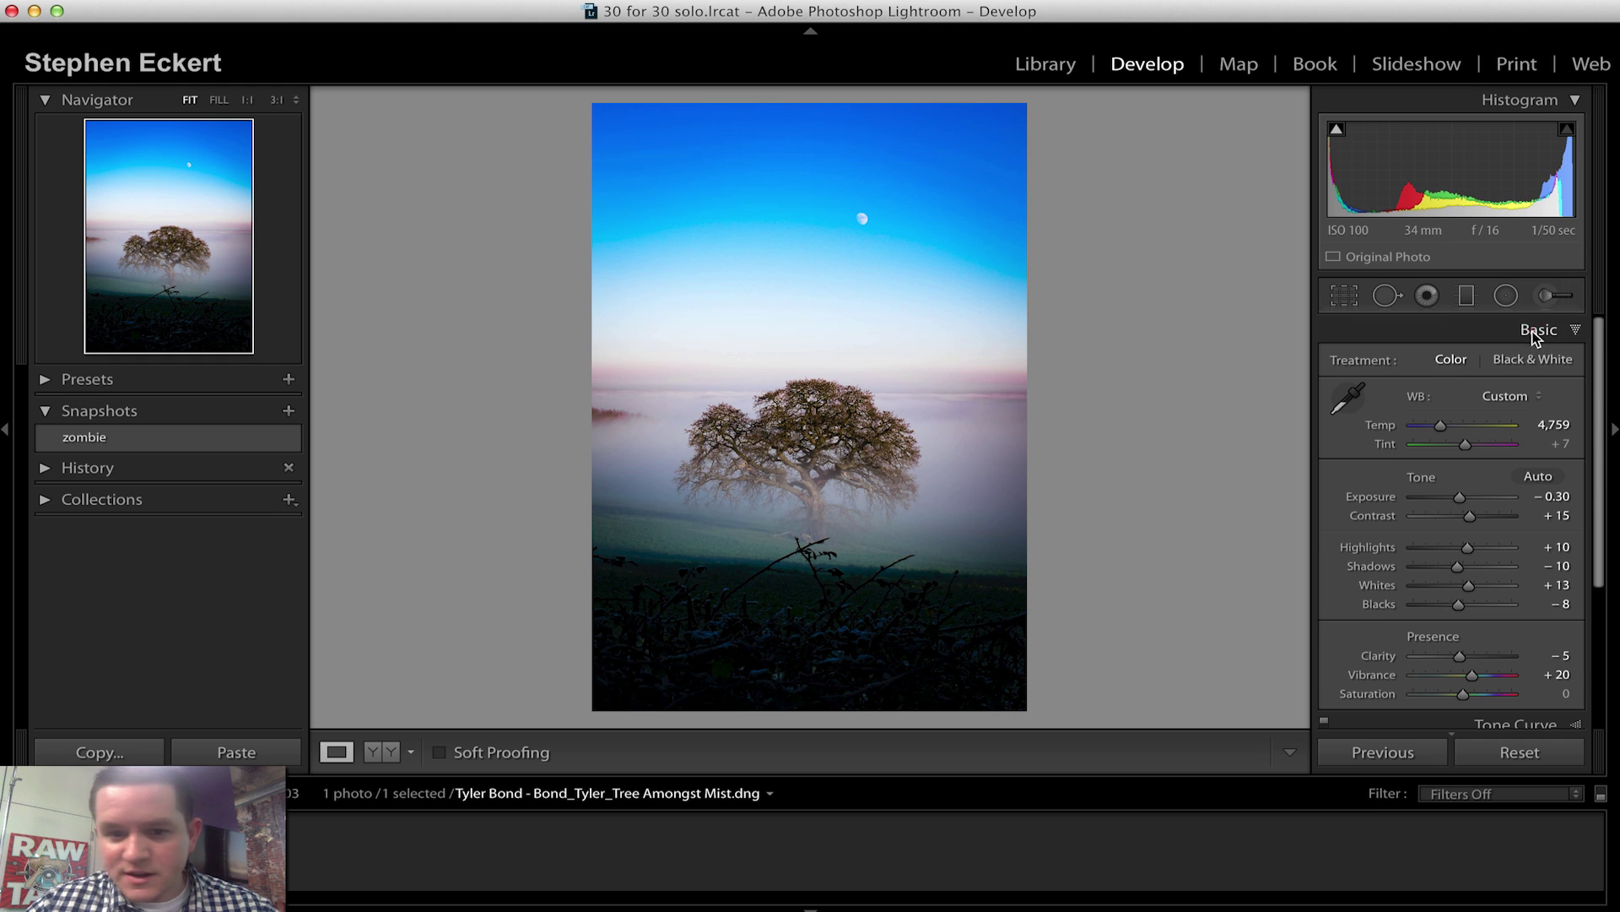
pyautogui.moveTo(1470, 516); pyautogui.dragTo(1474, 517)
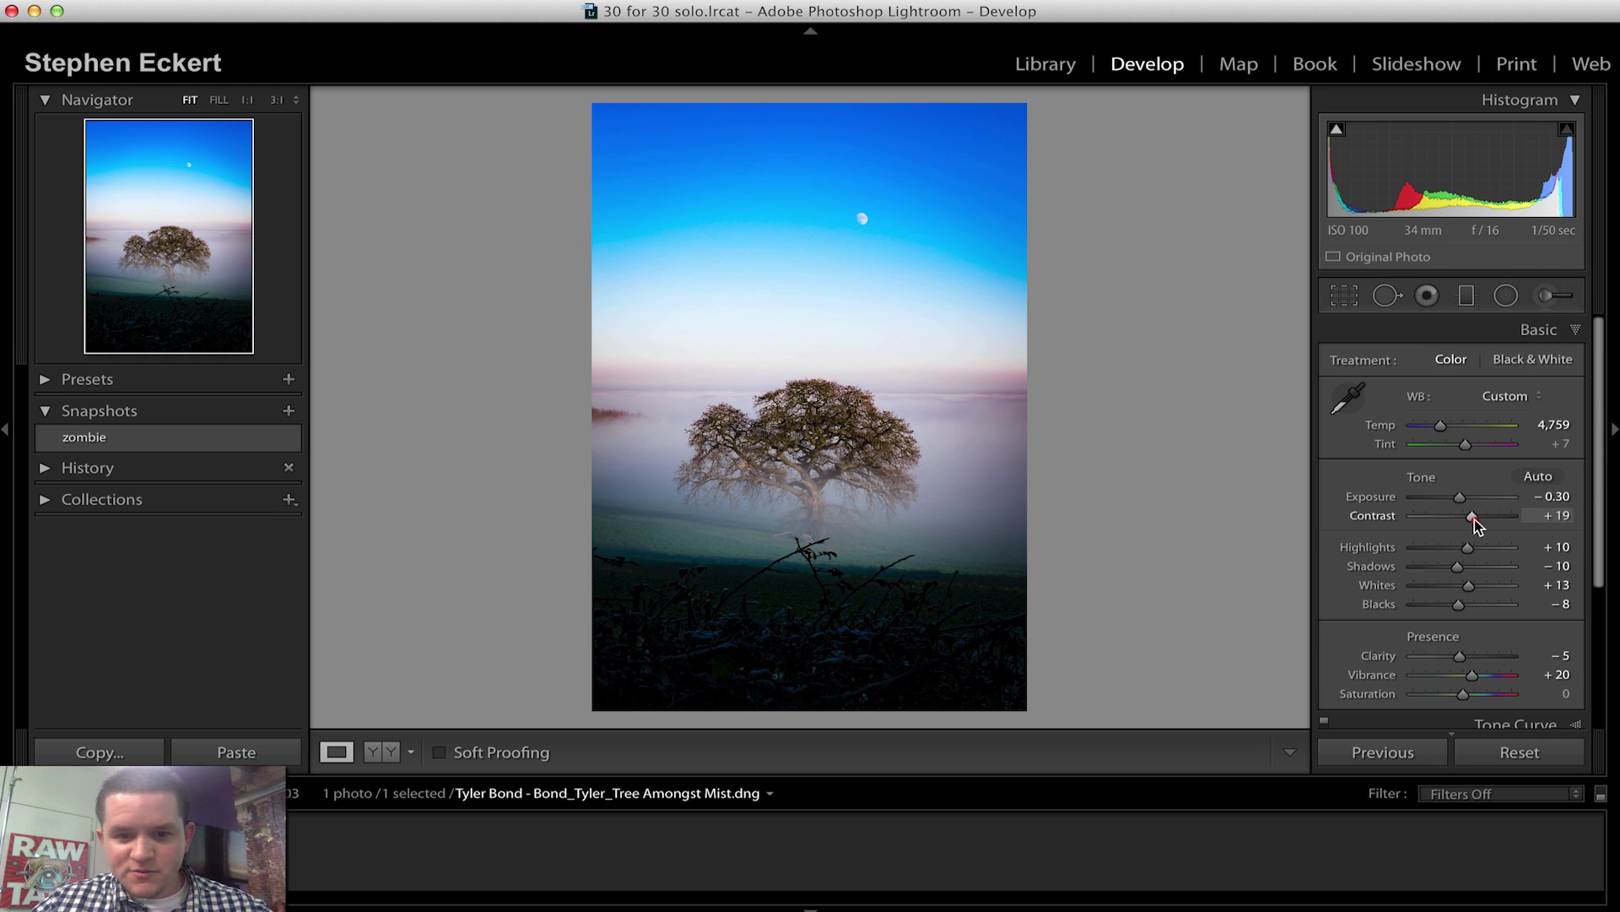
pyautogui.click(1507, 758)
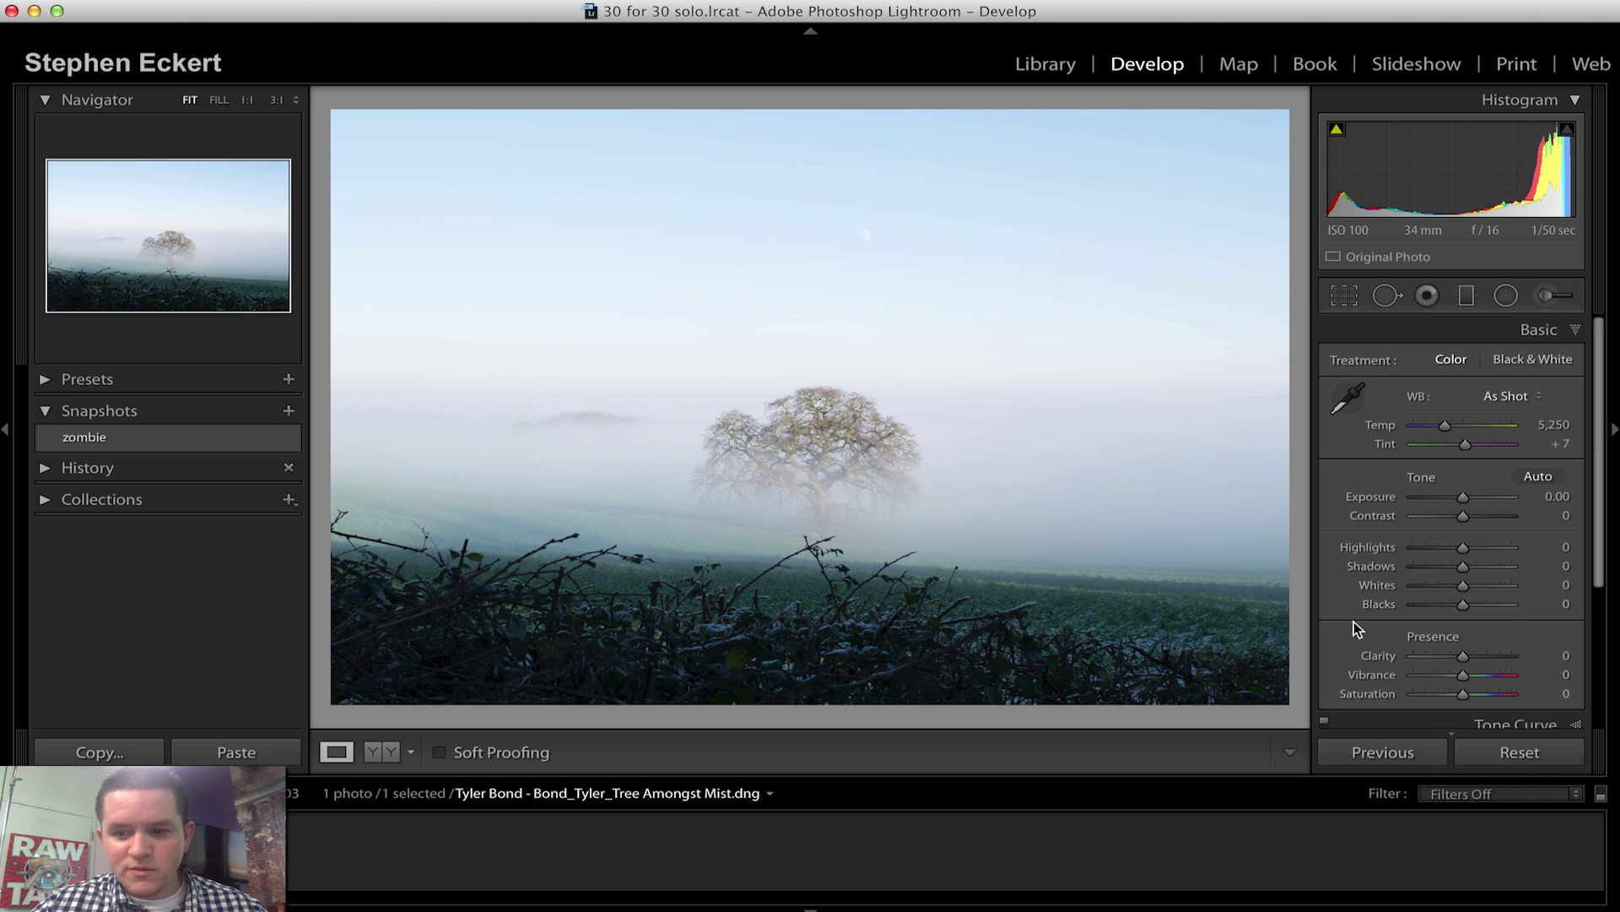
pyautogui.press('super+z')
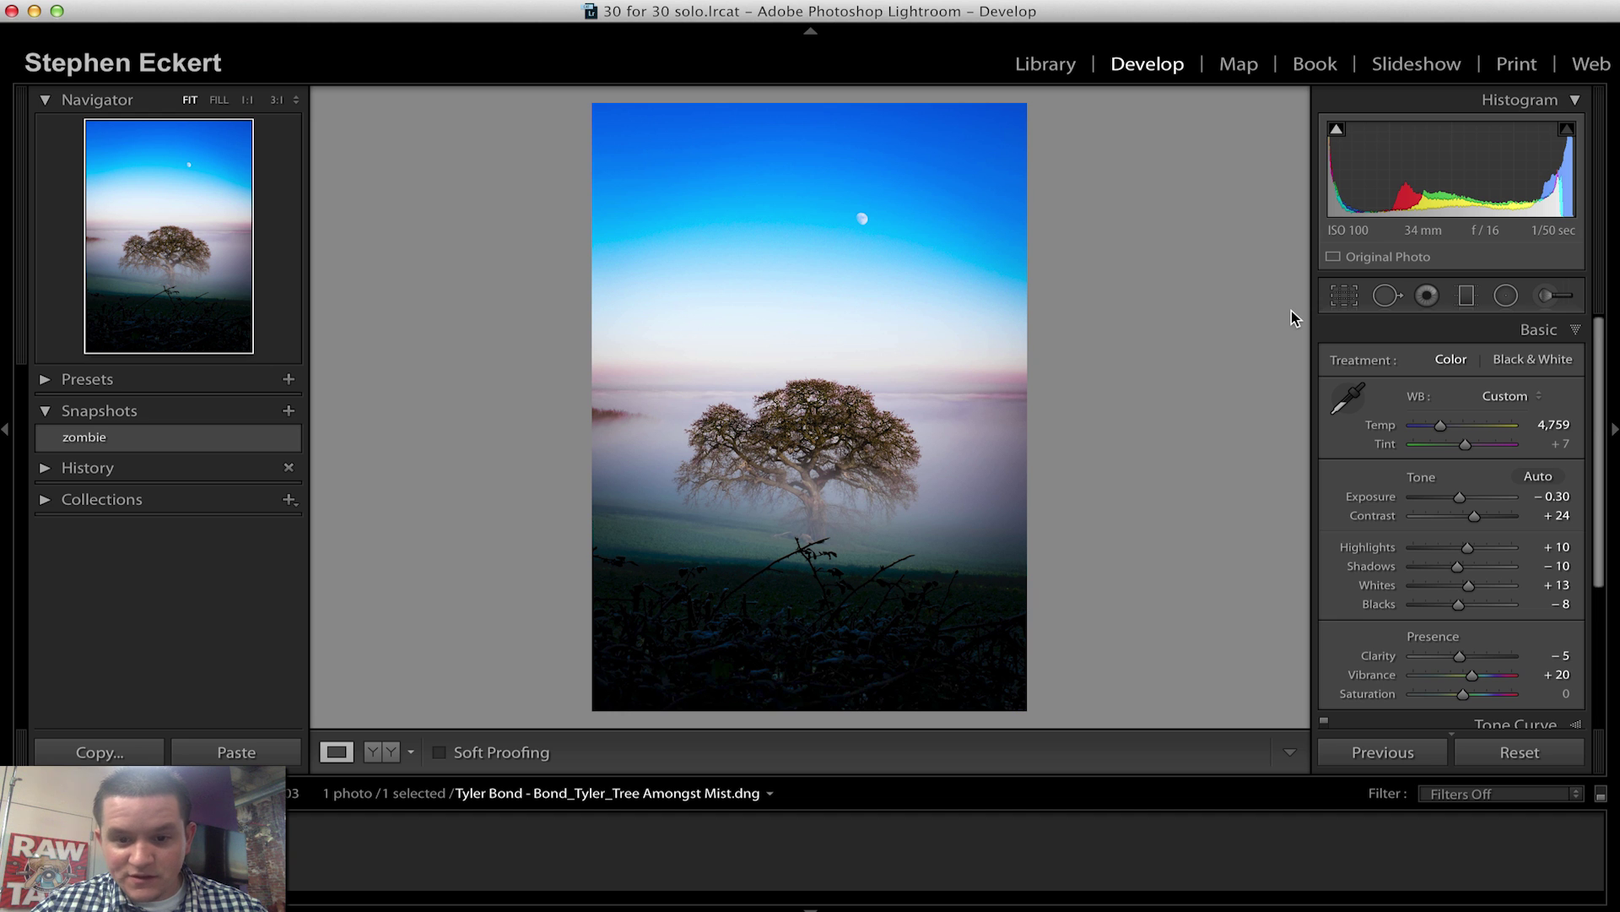
pyautogui.click(646, 399)
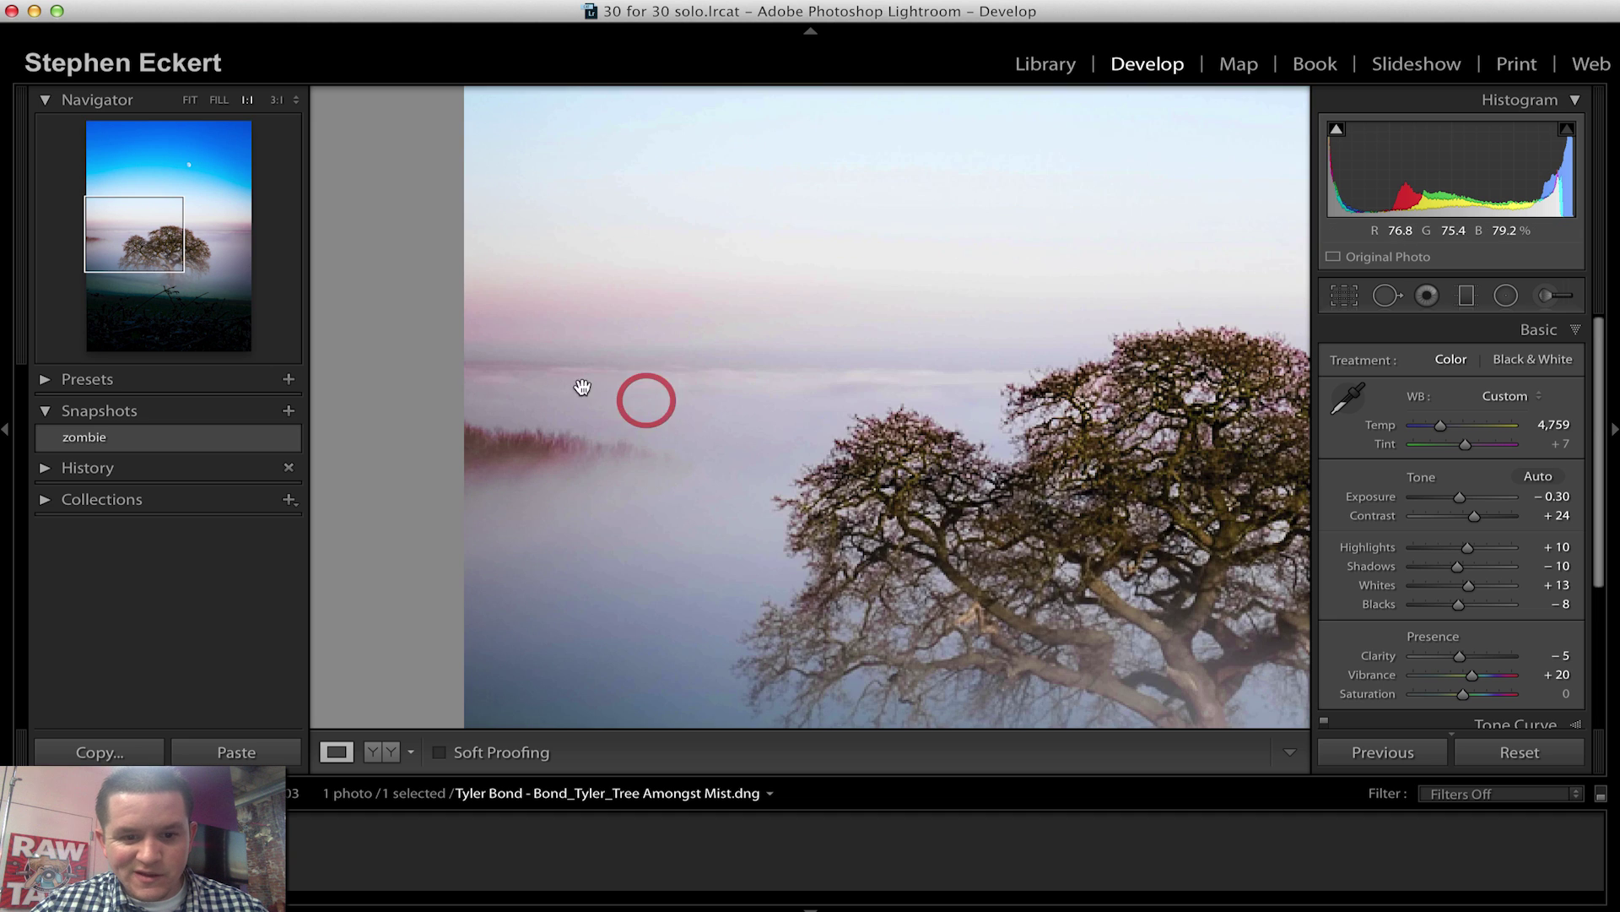
pyautogui.click(560, 443)
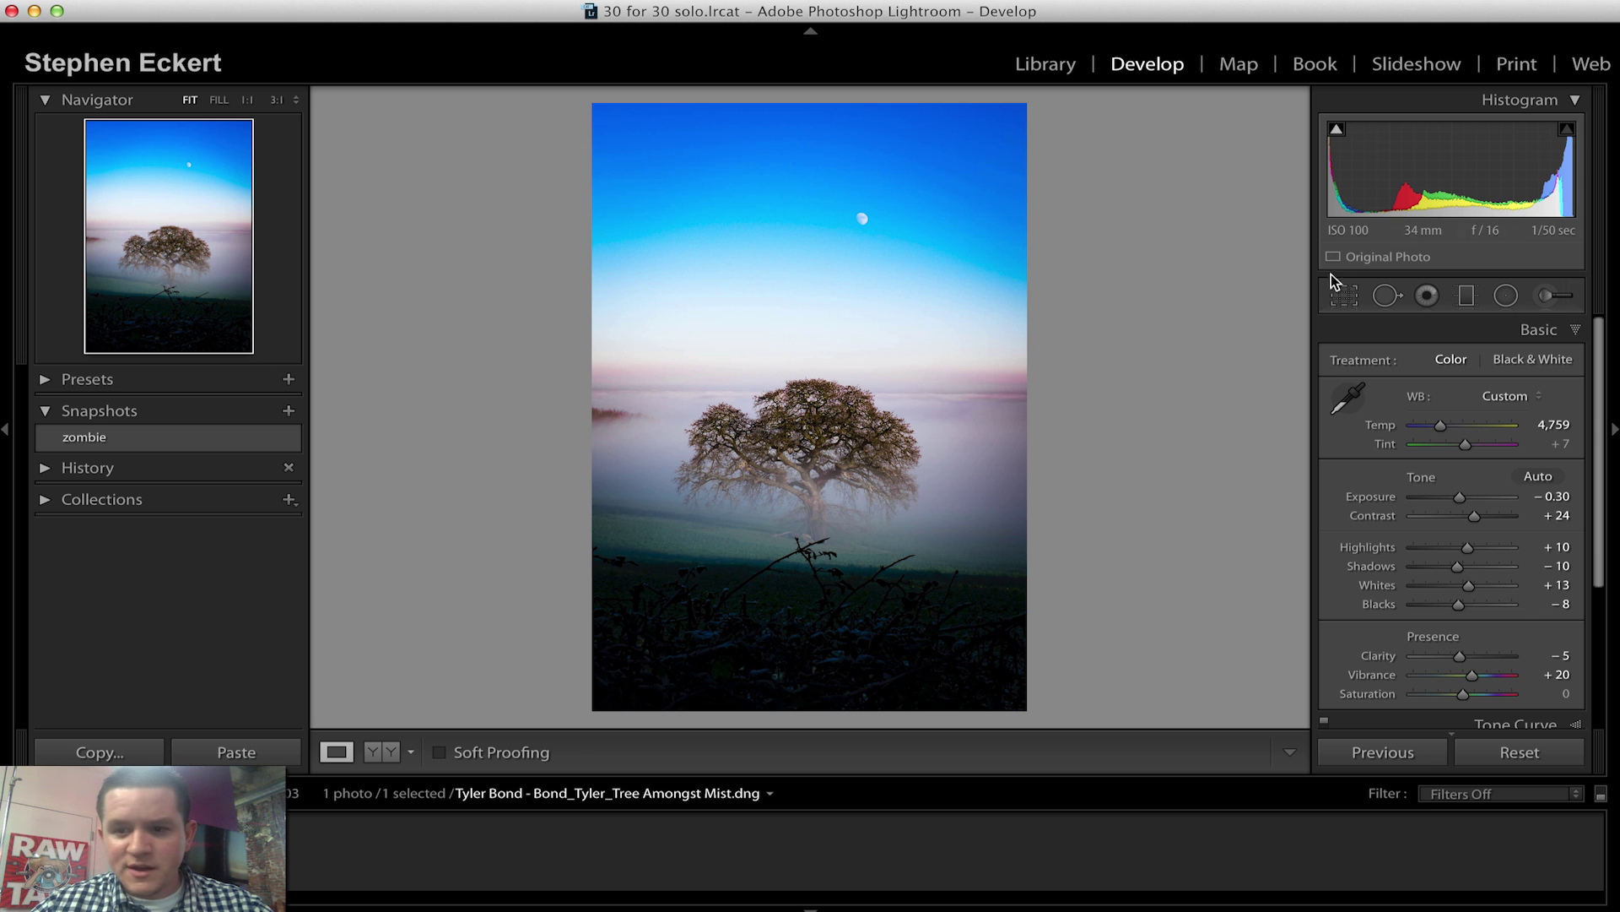
pyautogui.press('r')
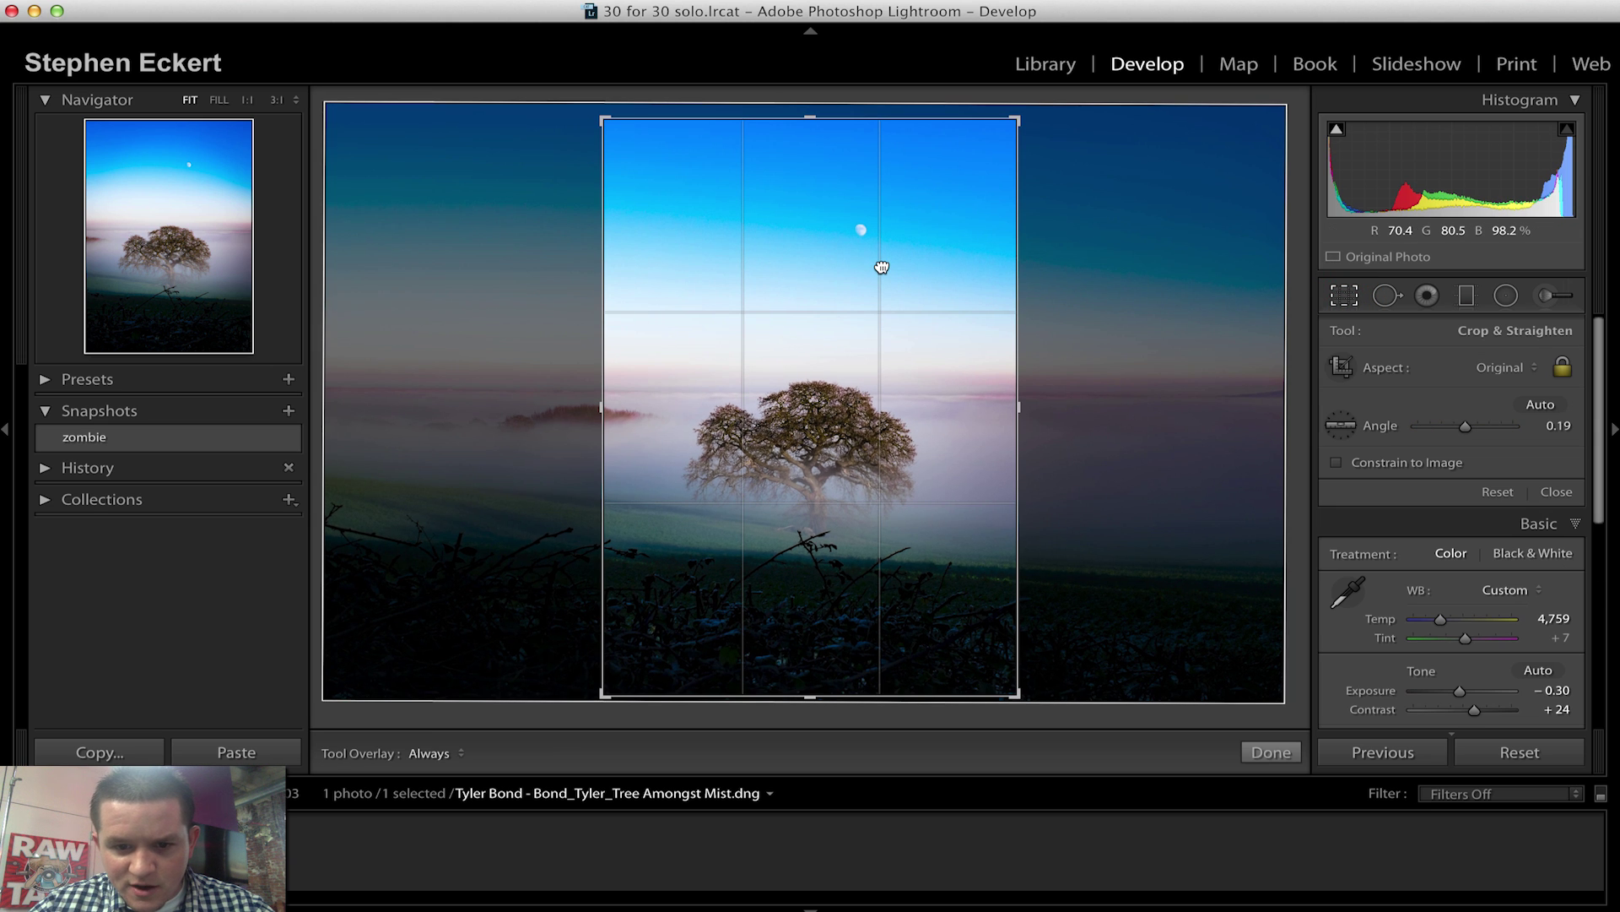
pyautogui.click(1345, 295)
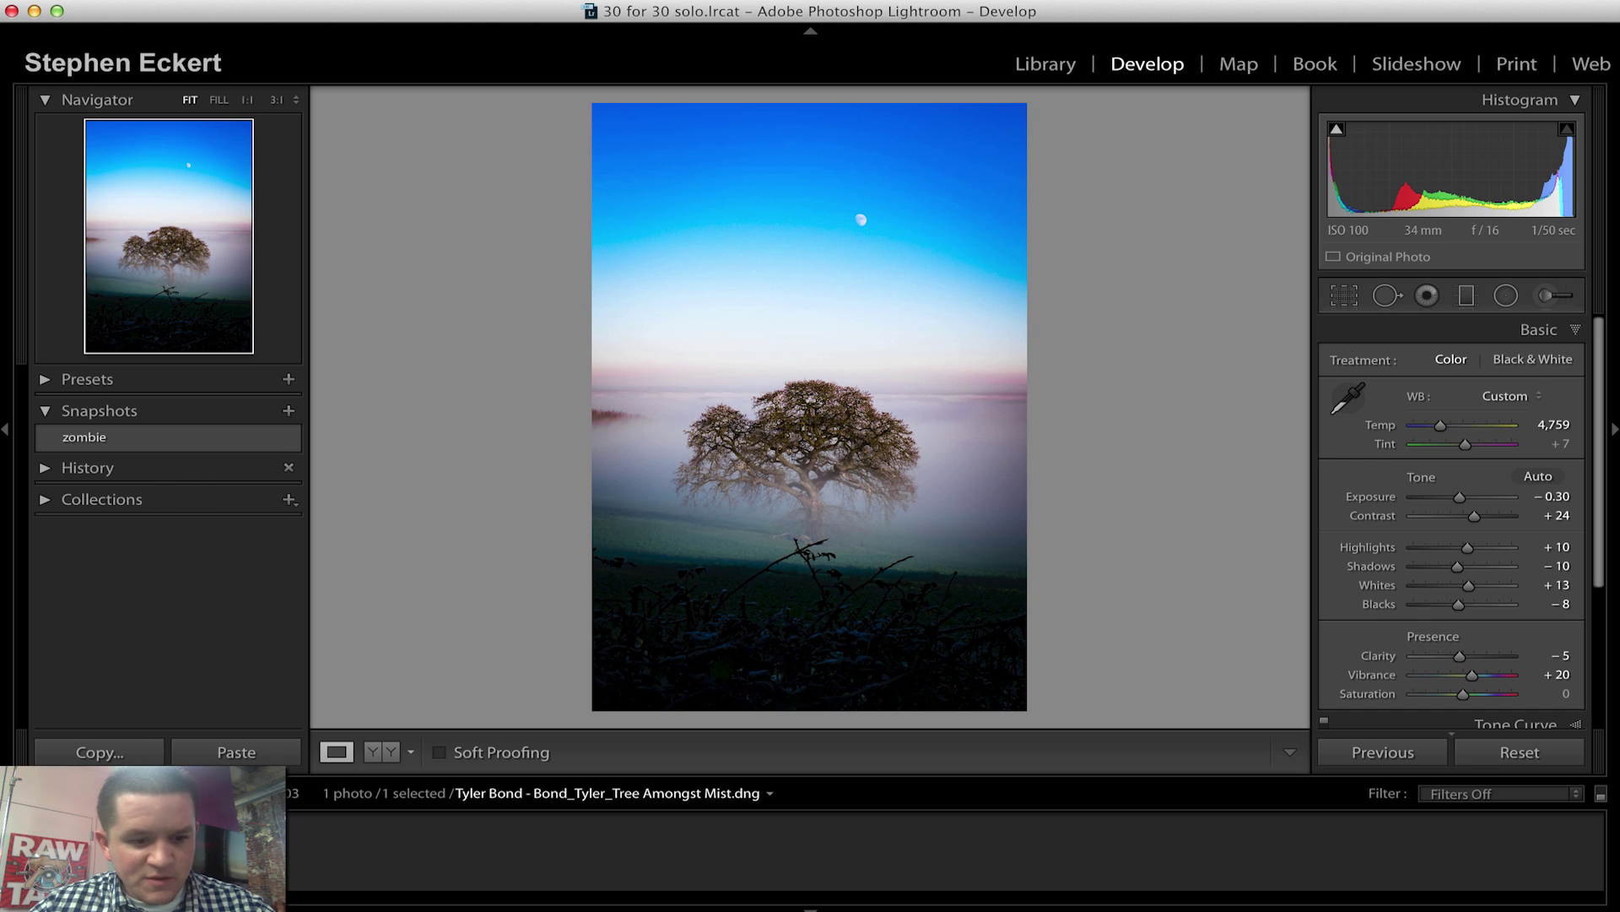
pyautogui.click(288, 410)
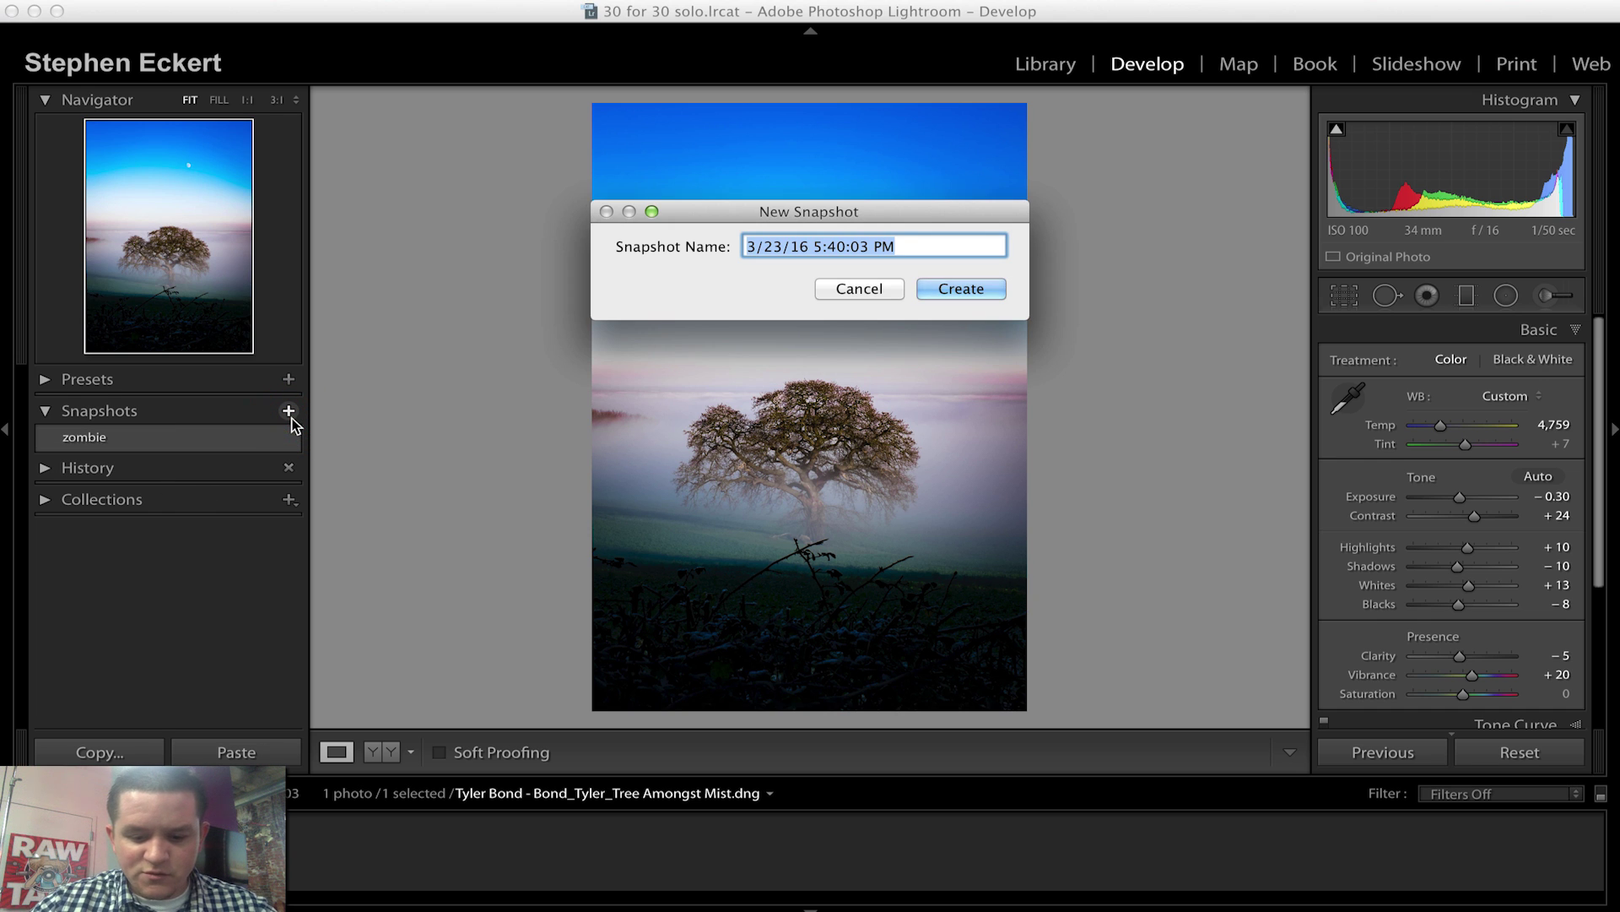
# Create the 'reg color' snapshot, delete 'zombie' from its right-click menu, and load 'reg color'.
pyautogui.write('reg color')
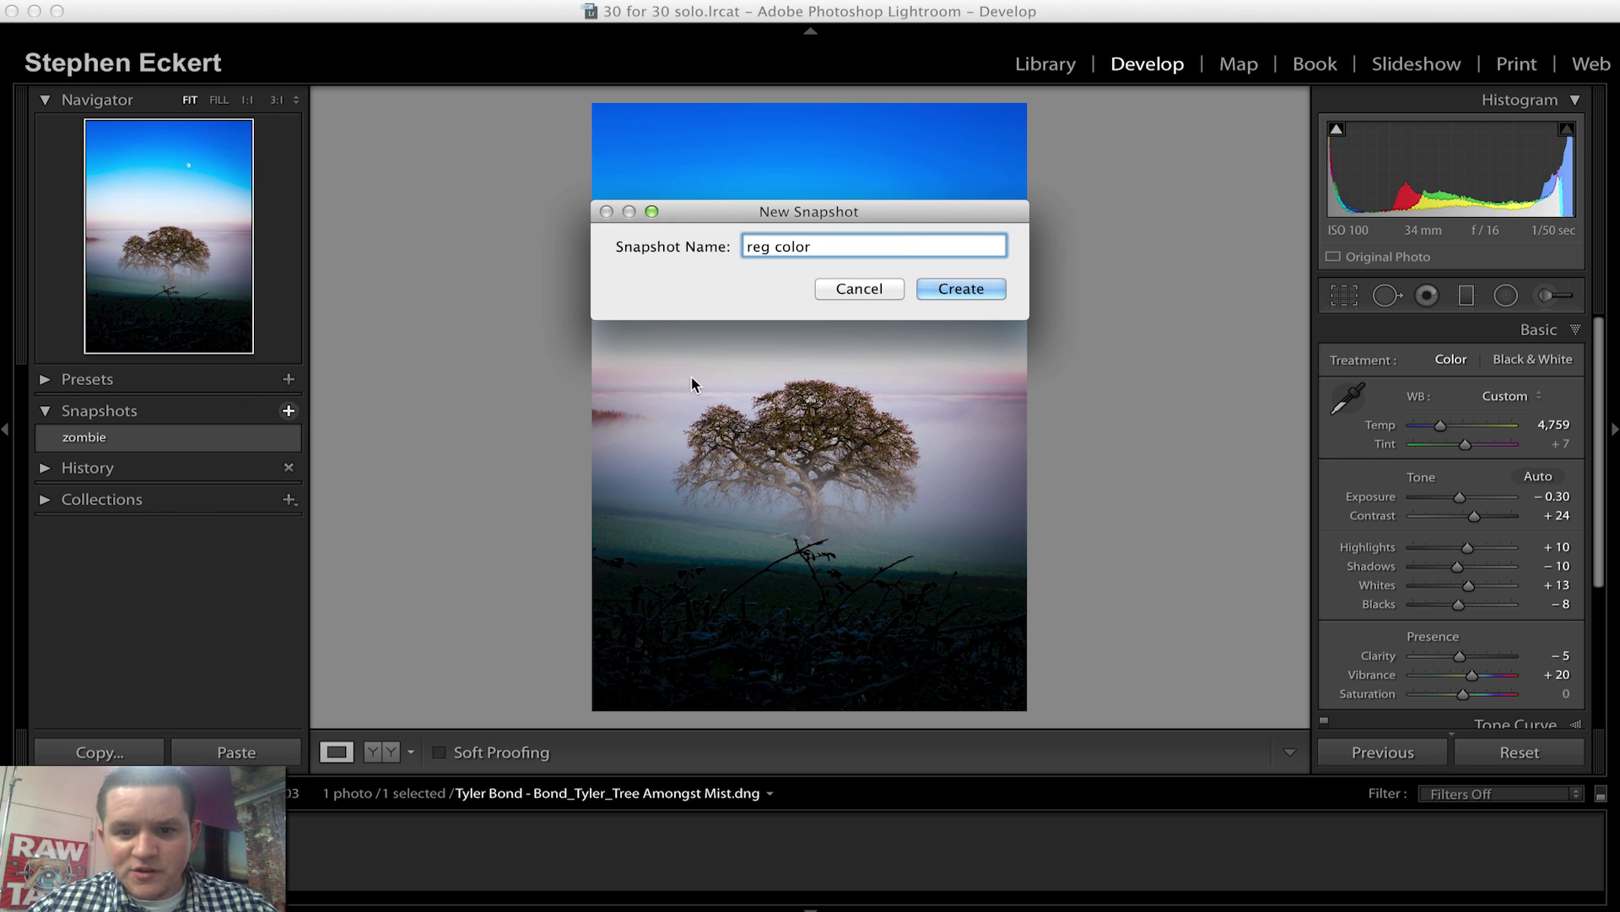
pyautogui.click(933, 288)
pyautogui.click(211, 458)
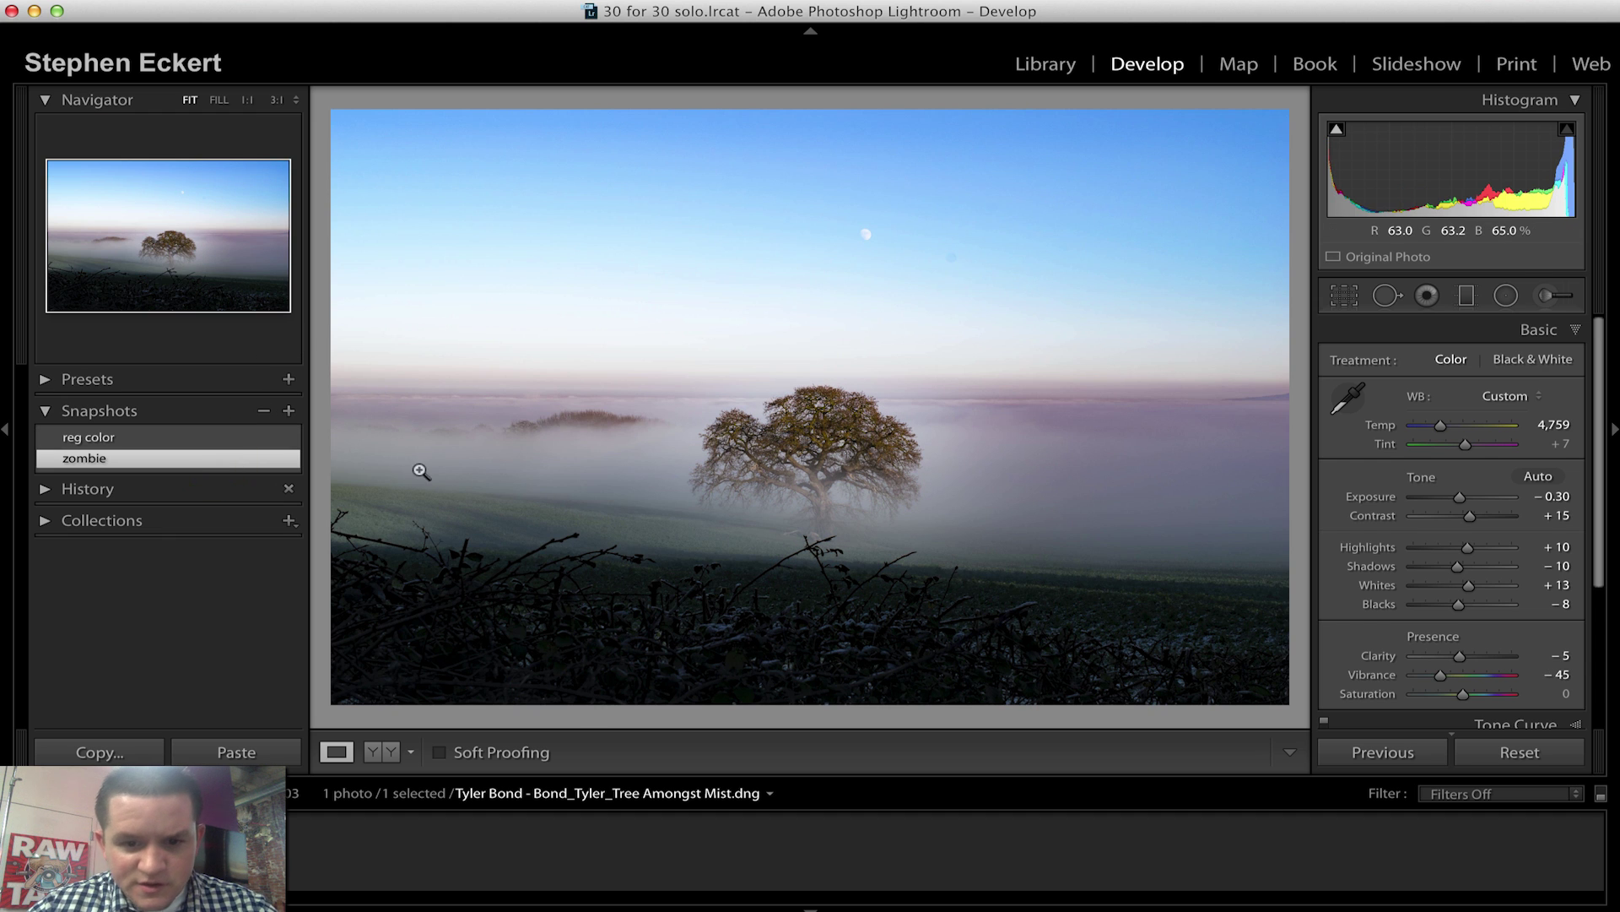
pyautogui.rightClick(155, 462)
pyautogui.click(196, 541)
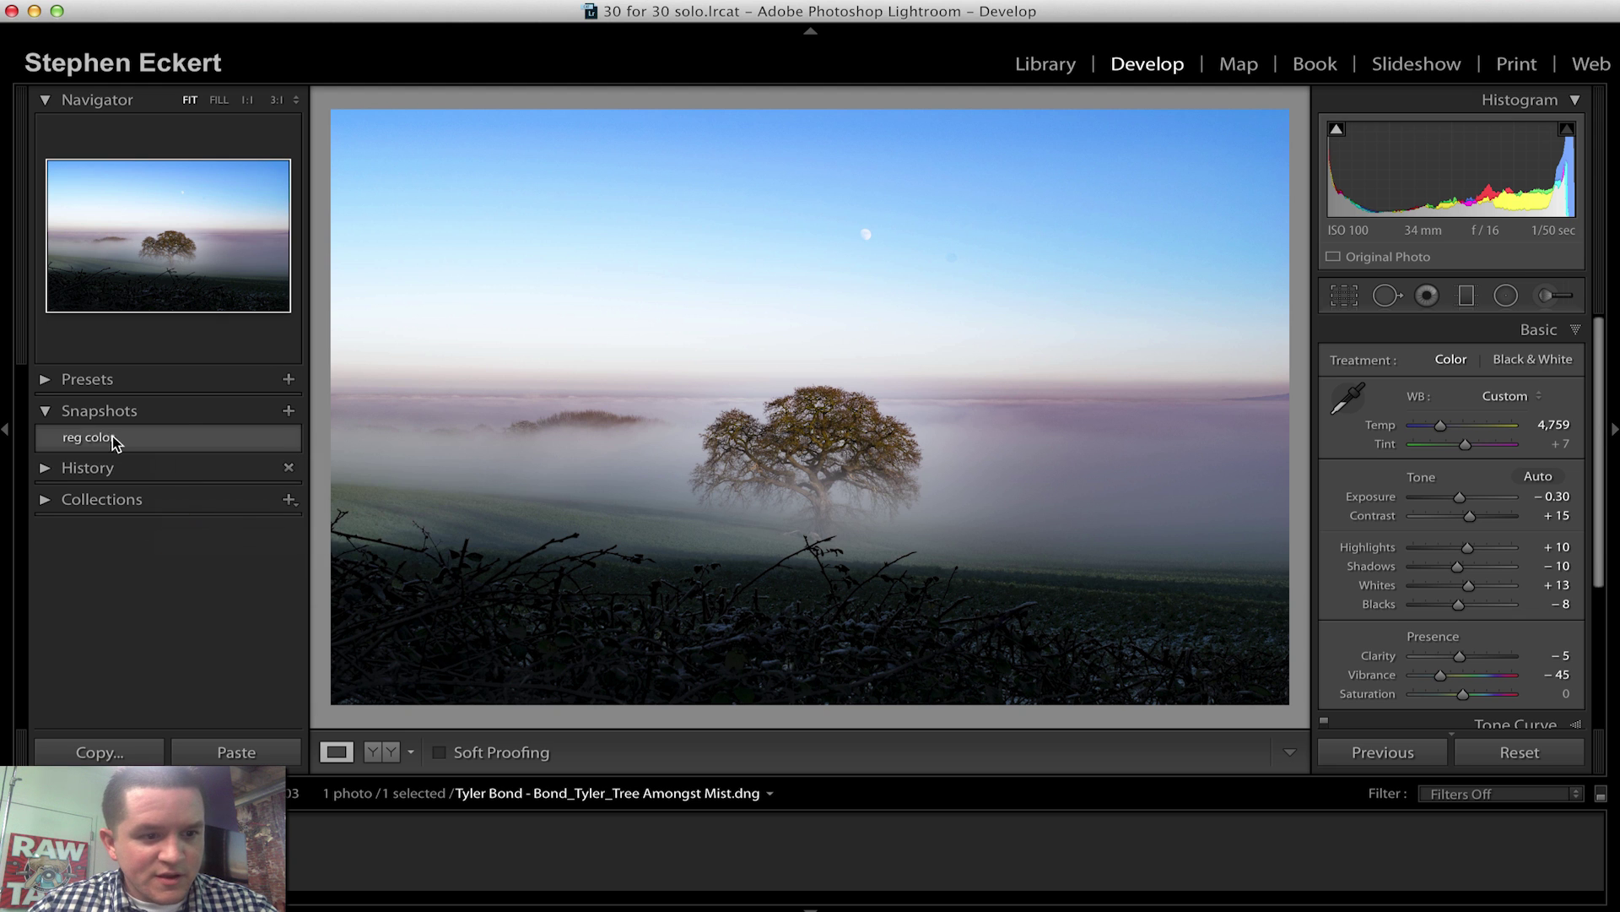
pyautogui.click(113, 436)
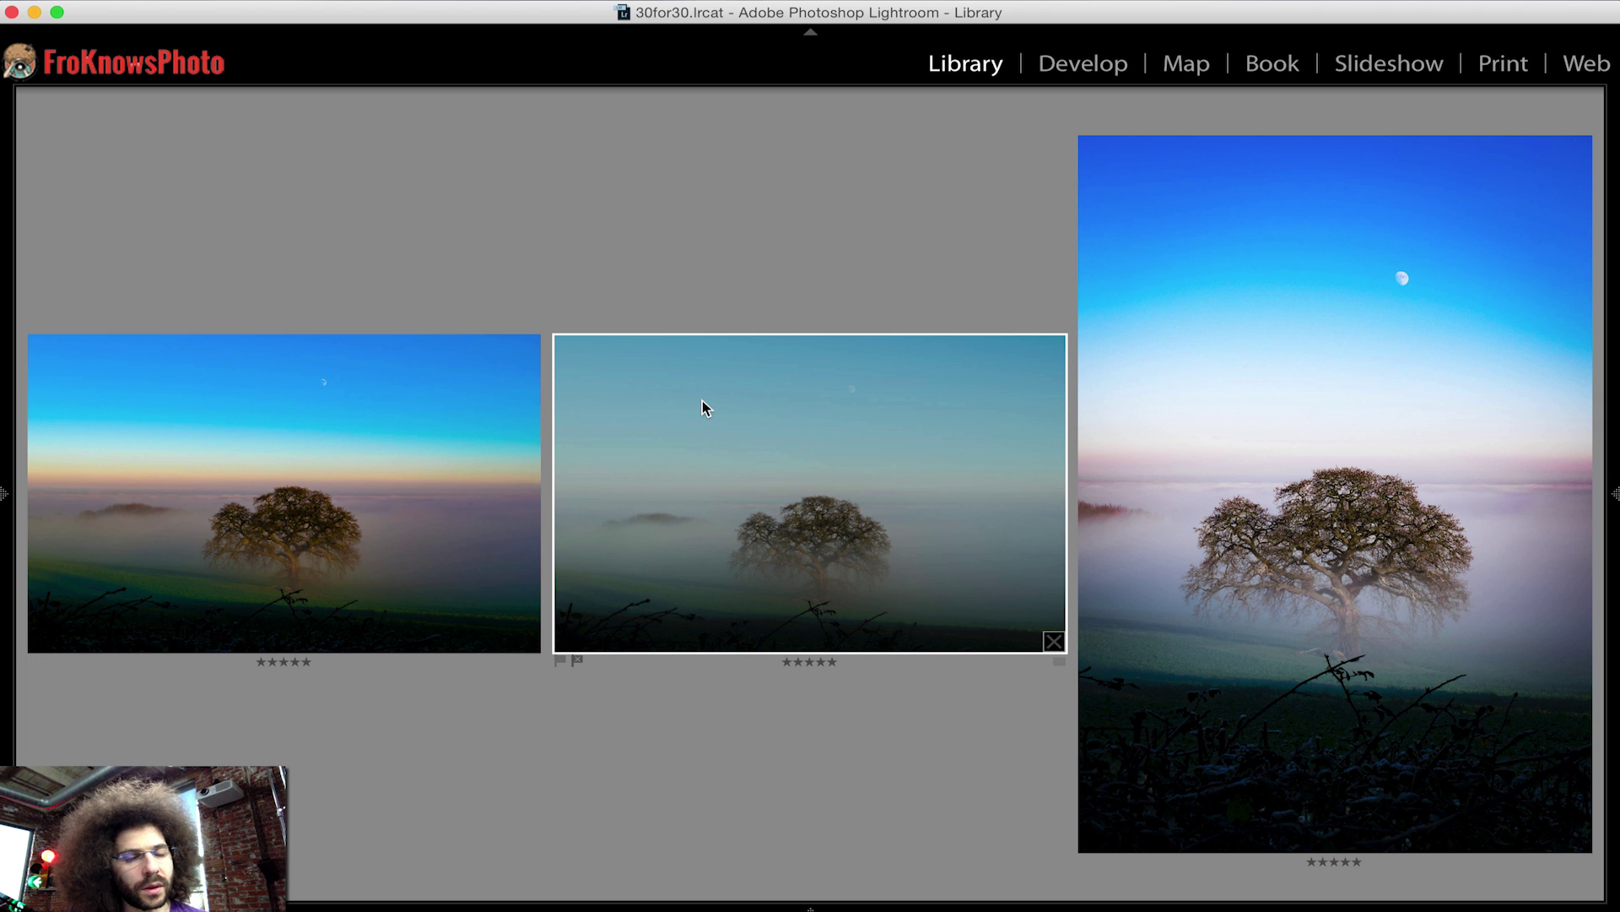
# Show the vertical moon edit steve_edit_03 alone at full size in Loupe view.
pyautogui.click(1272, 435)
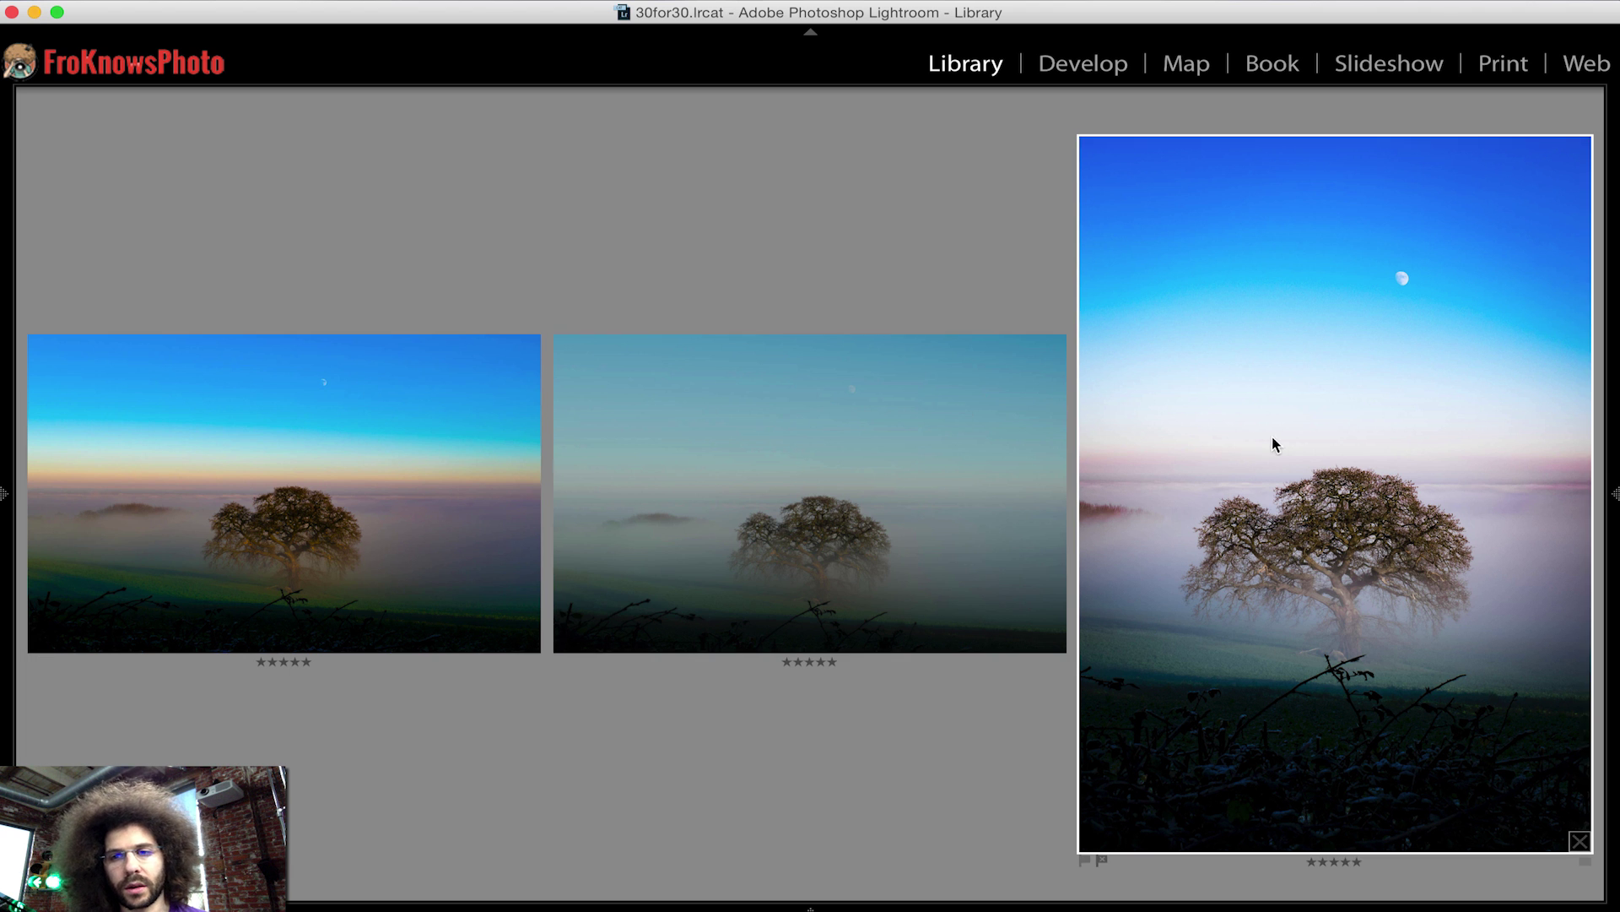
pyautogui.doubleClick(1274, 437)
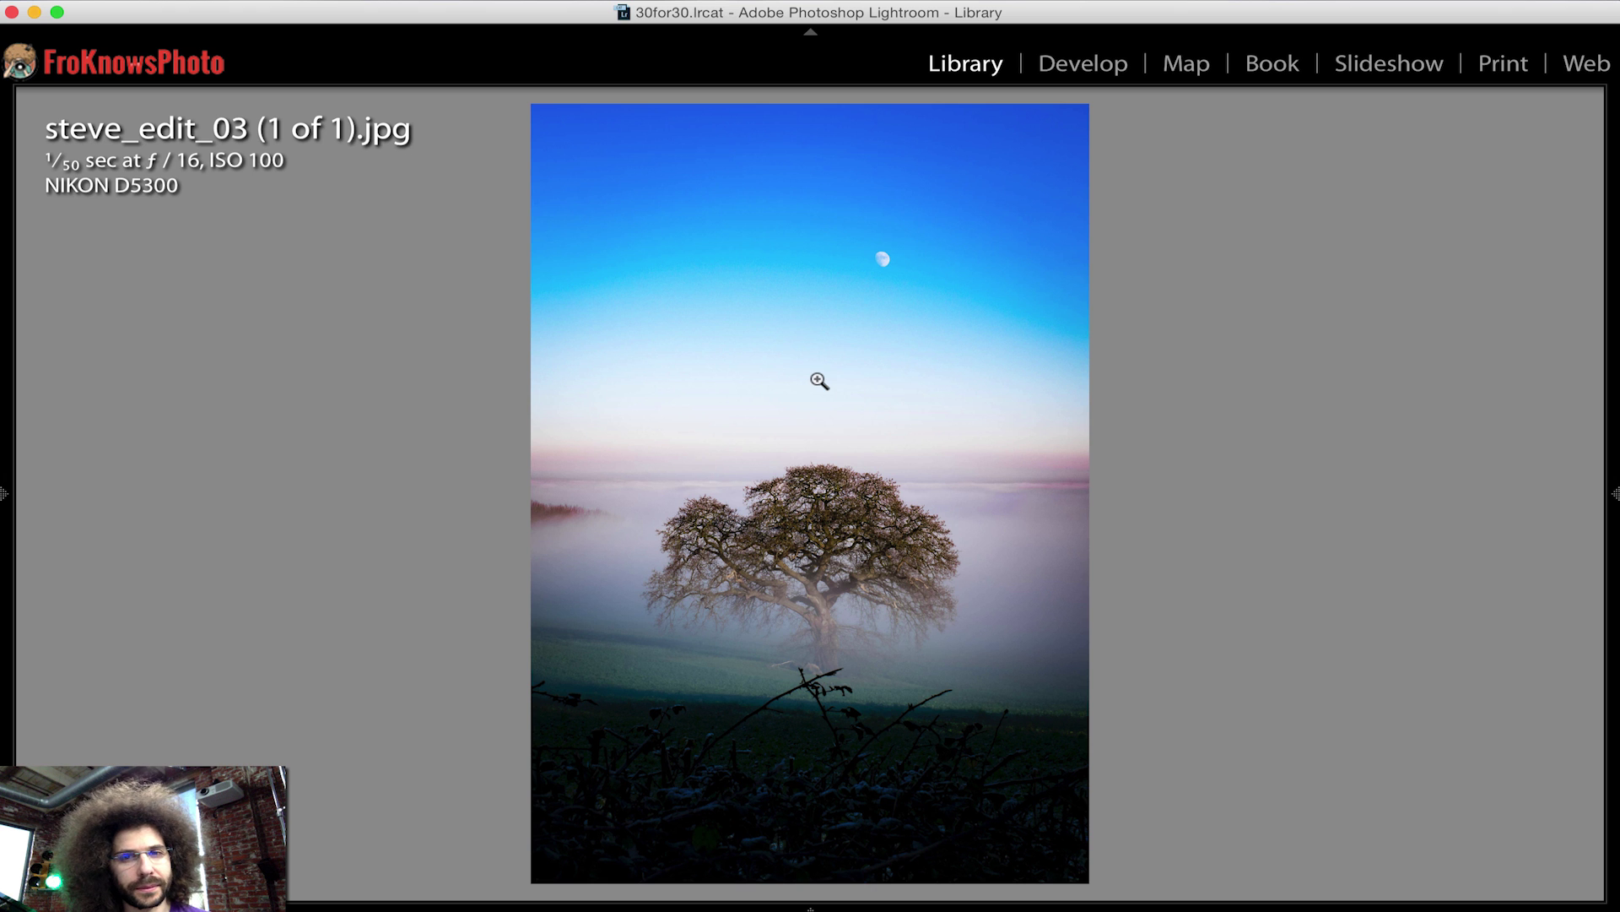
# Compare the vivid blue, muted teal and vertical moon edits side by side in Survey view.
pyautogui.press('g')
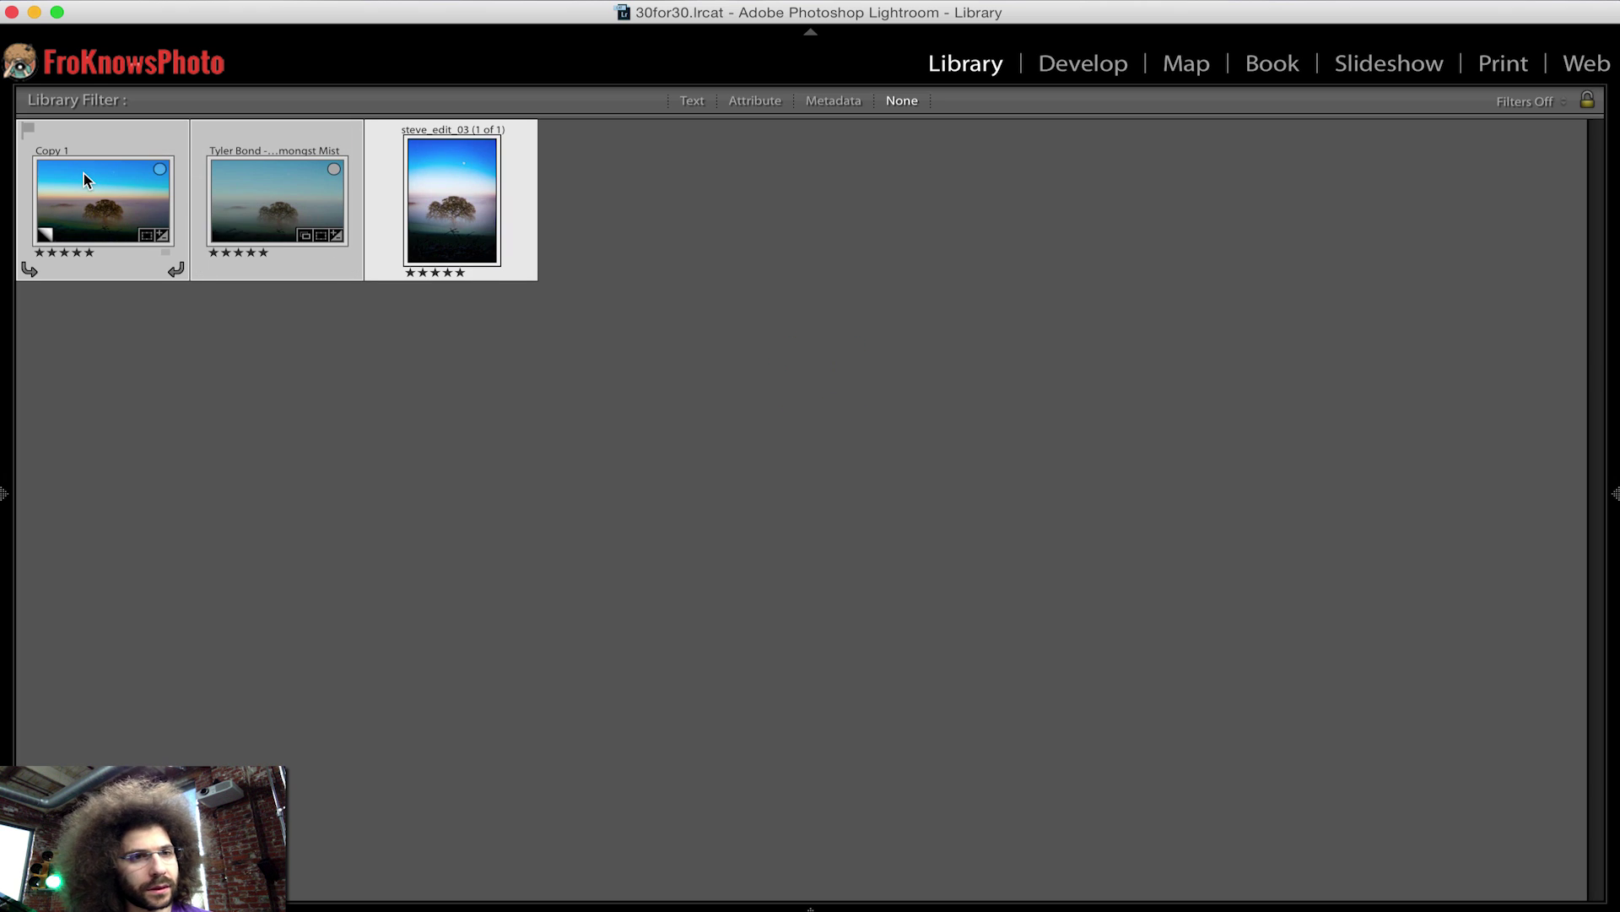
pyautogui.press('n')
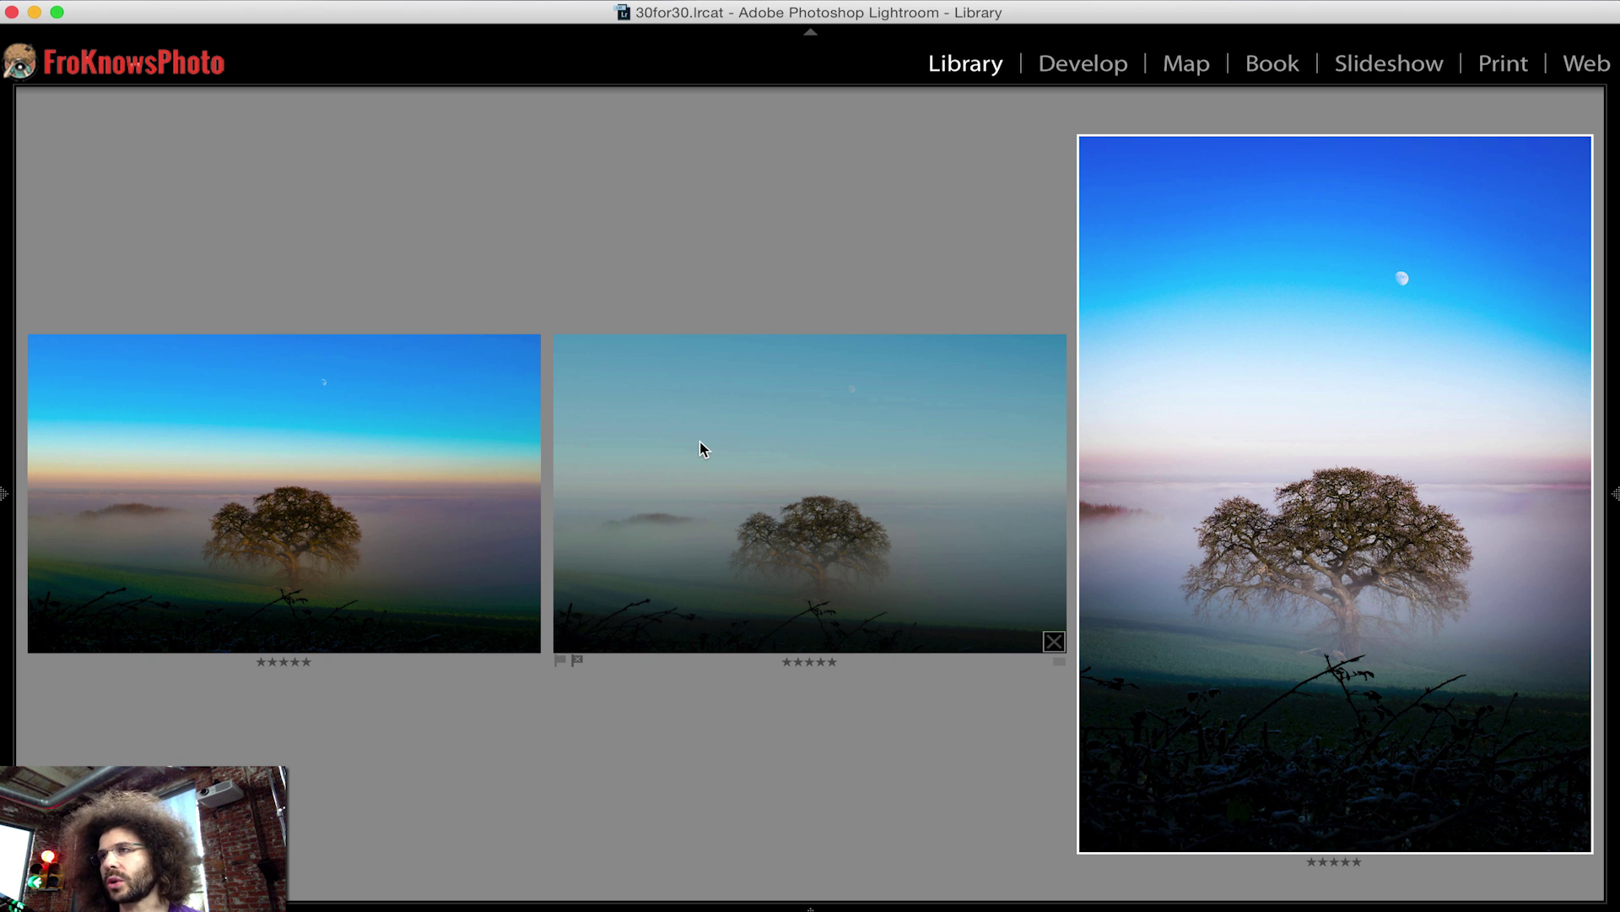
# Open the muted teal middle edit in Develop, showing Exposure −2.15, Contrast +66, Saturation +54.
pyautogui.doubleClick(368, 457)
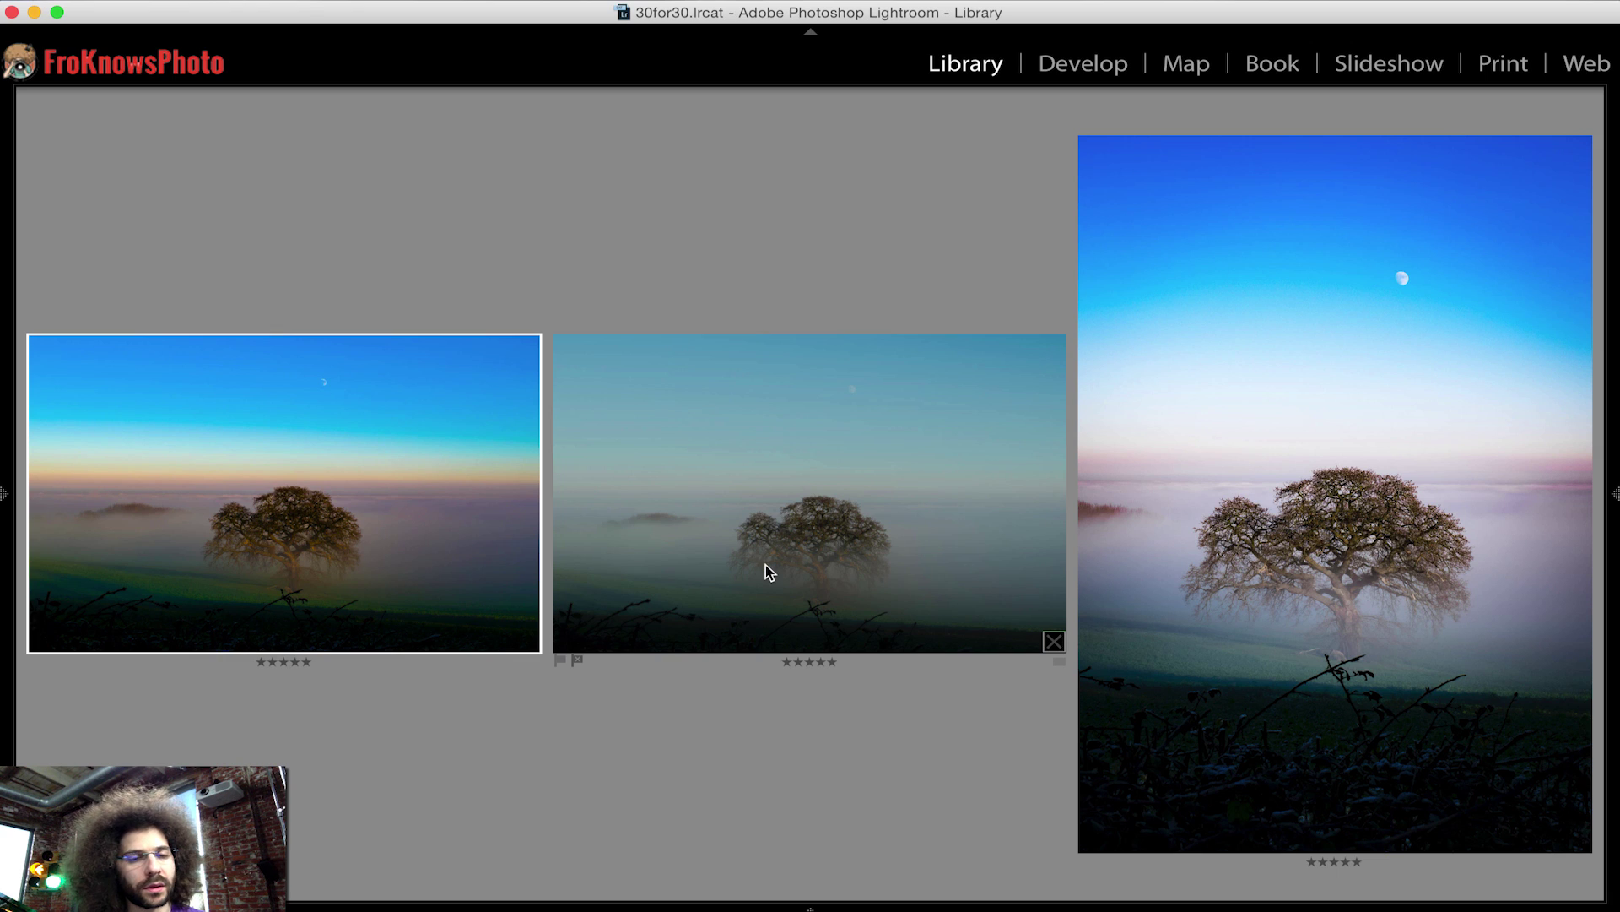
pyautogui.doubleClick(791, 529)
pyautogui.click(1061, 61)
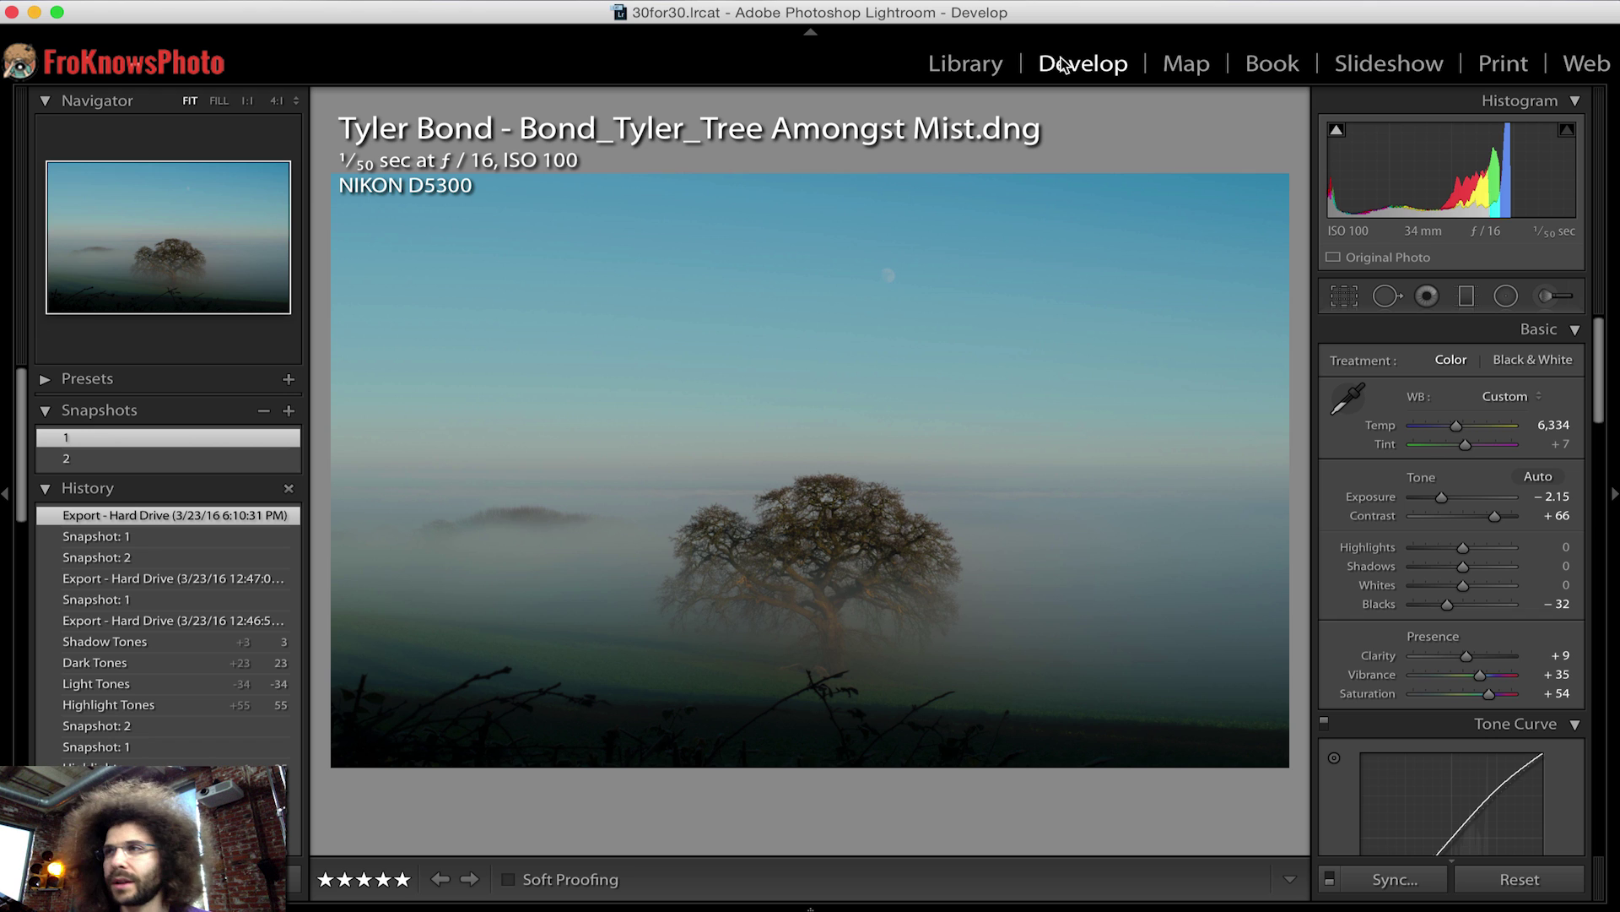
# Return to the Library's Survey view of the three oak edits and select the middle one.
pyautogui.click(949, 66)
pyautogui.press('n')
pyautogui.click(723, 369)
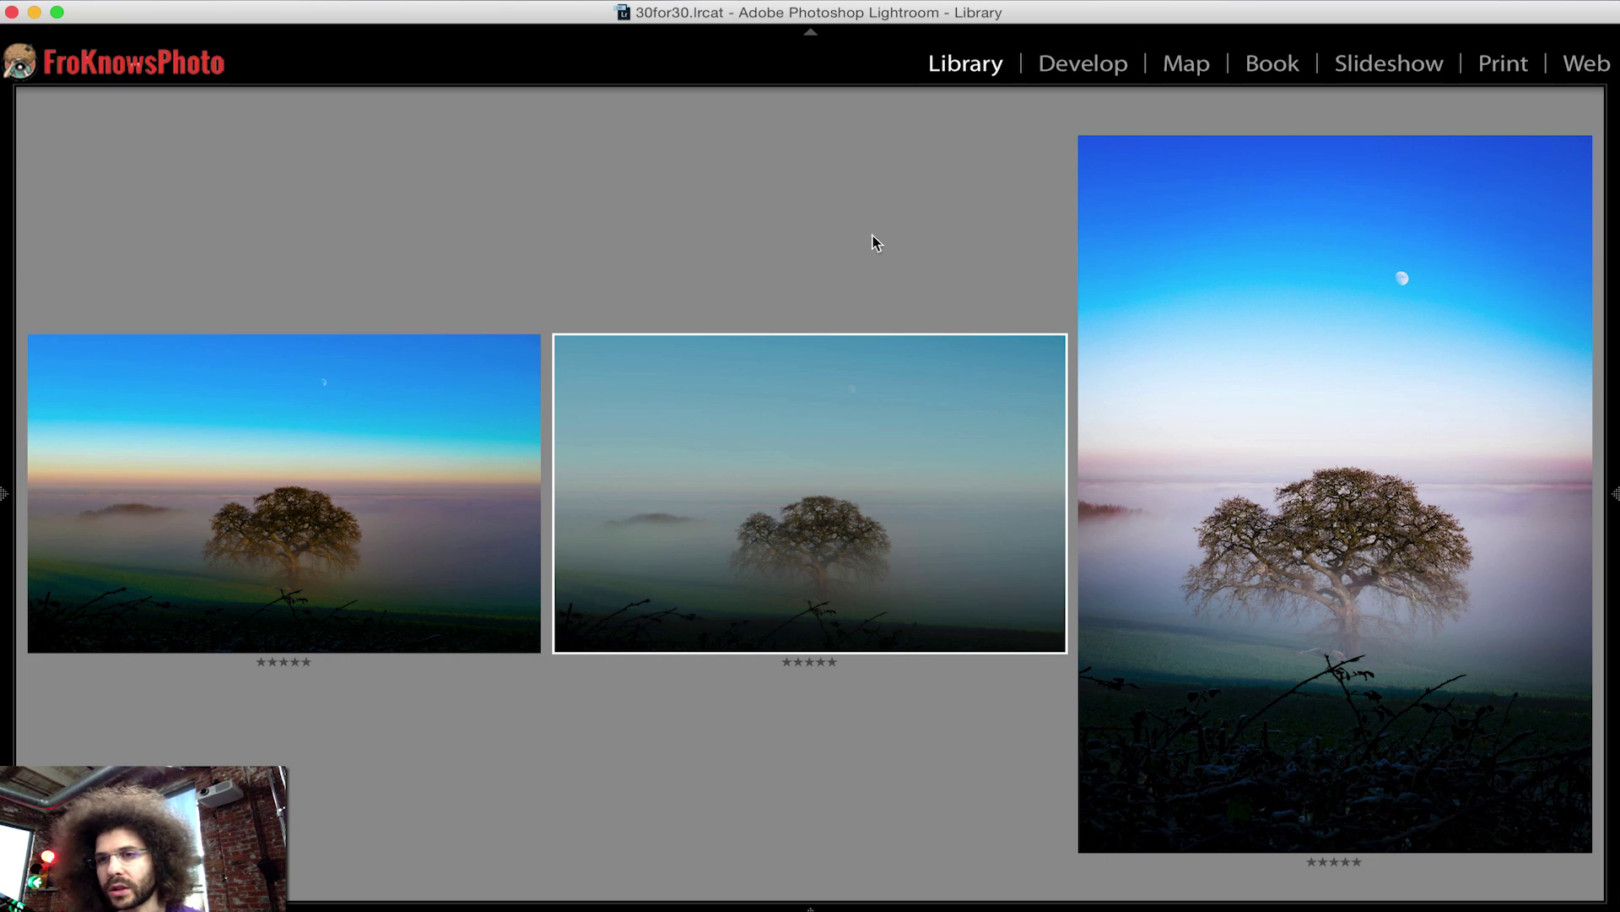
pyautogui.doubleClick(1410, 291)
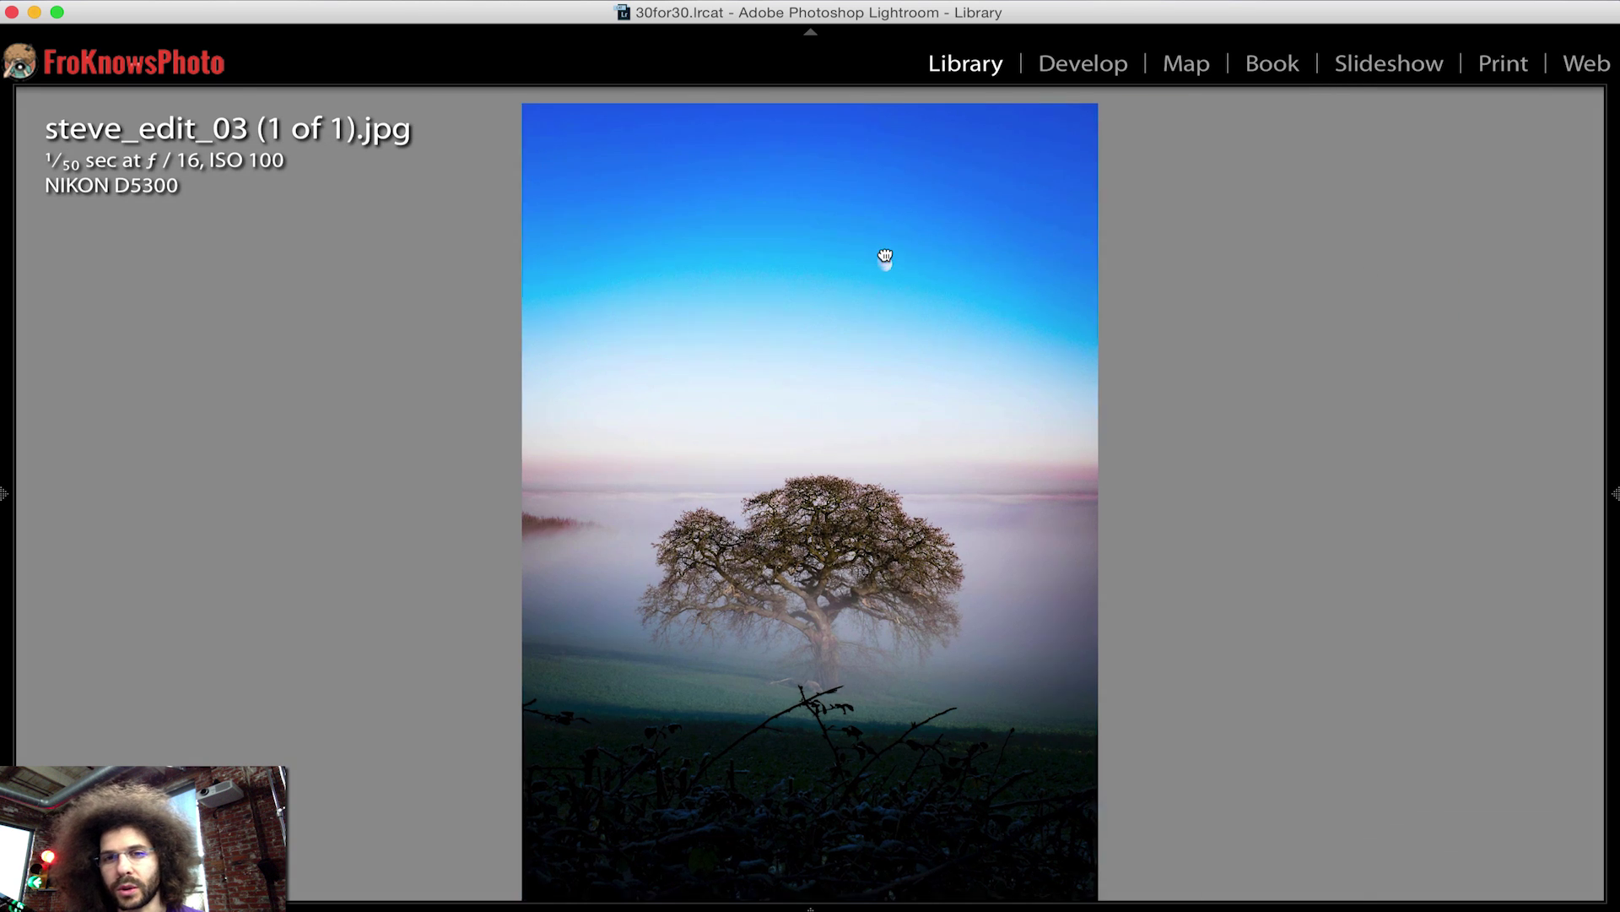
pyautogui.click(878, 283)
pyautogui.doubleClick(1042, 417)
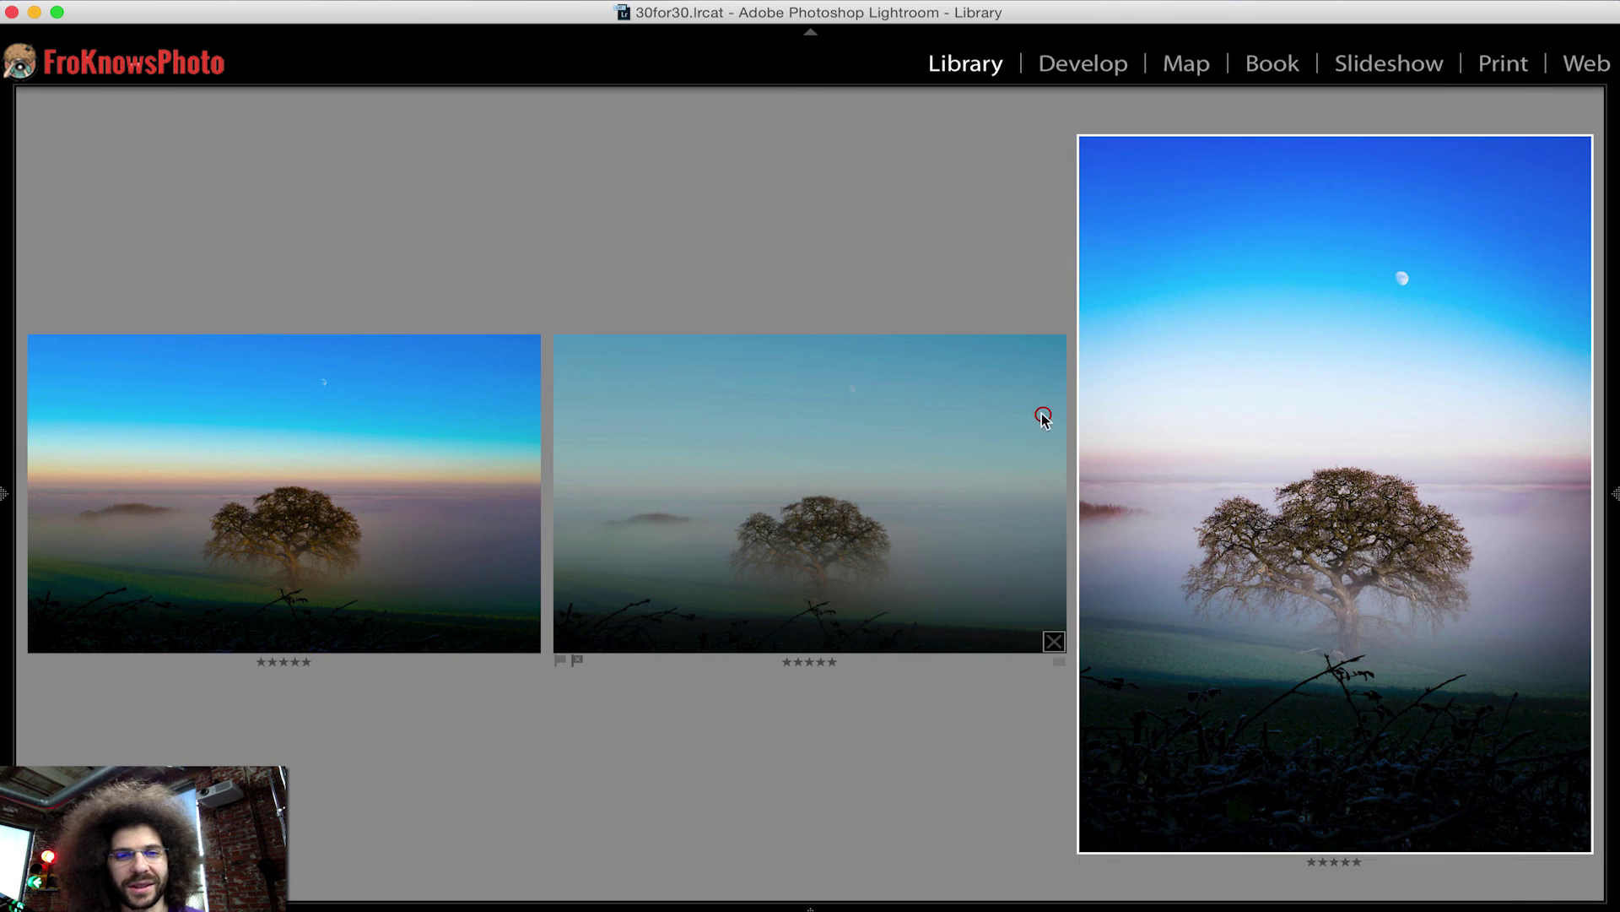
pyautogui.click(773, 428)
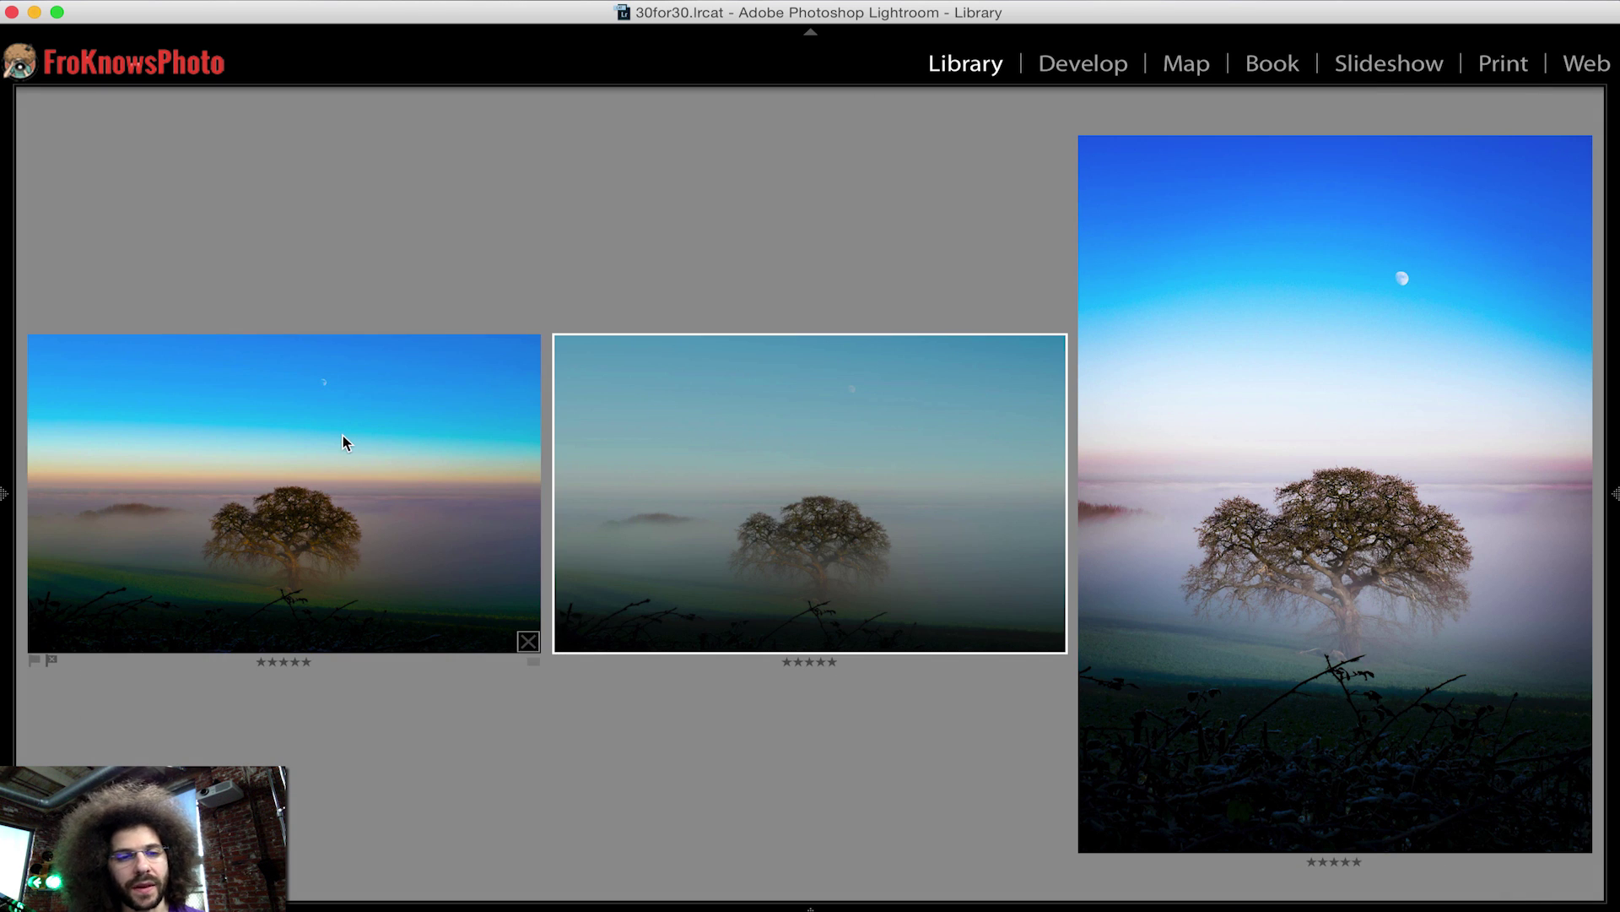